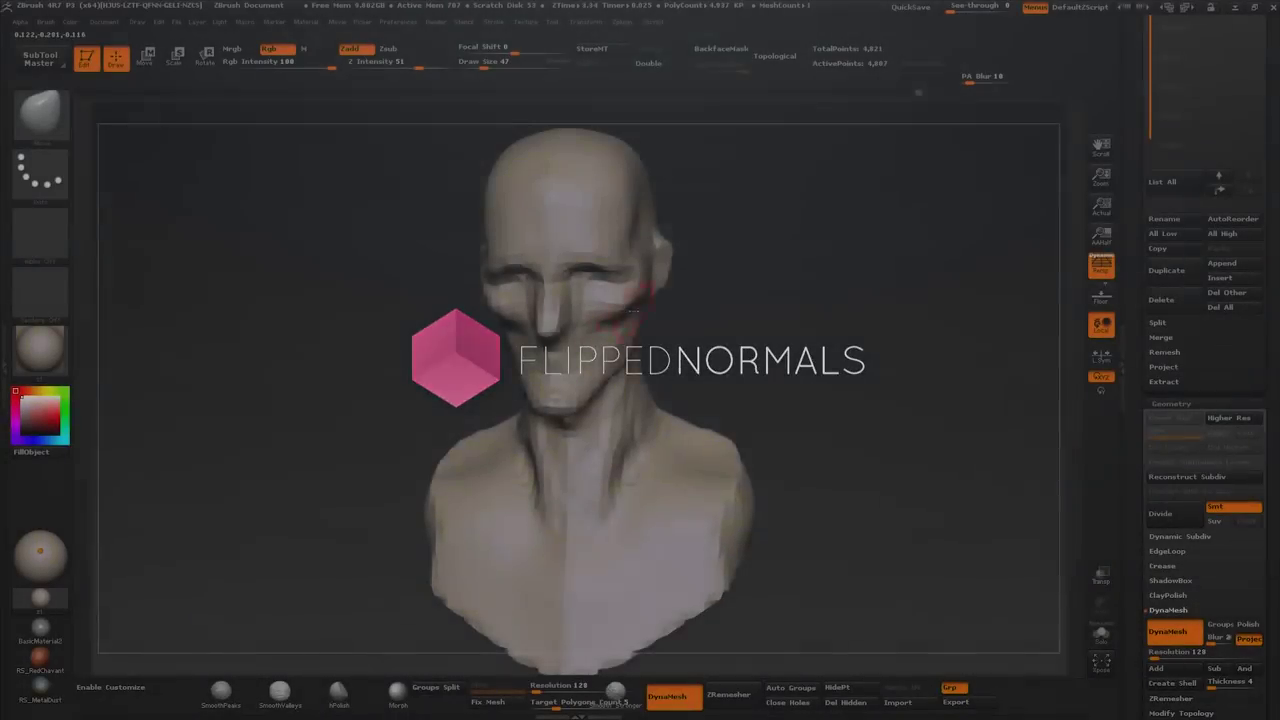
Step: Carve and deepen grooves along the collarbones with a smaller brush from a side view
left_click_drag(580, 209, 608, 258)
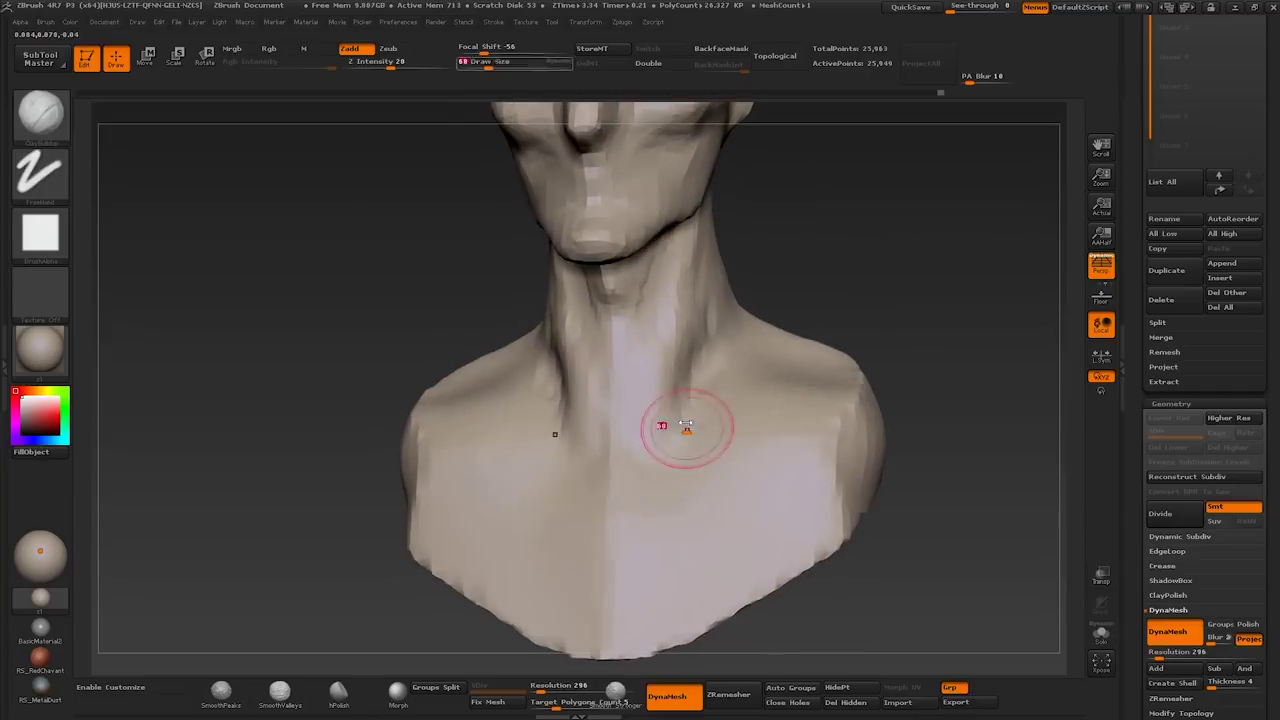
key("[")
key("[")
key("[")
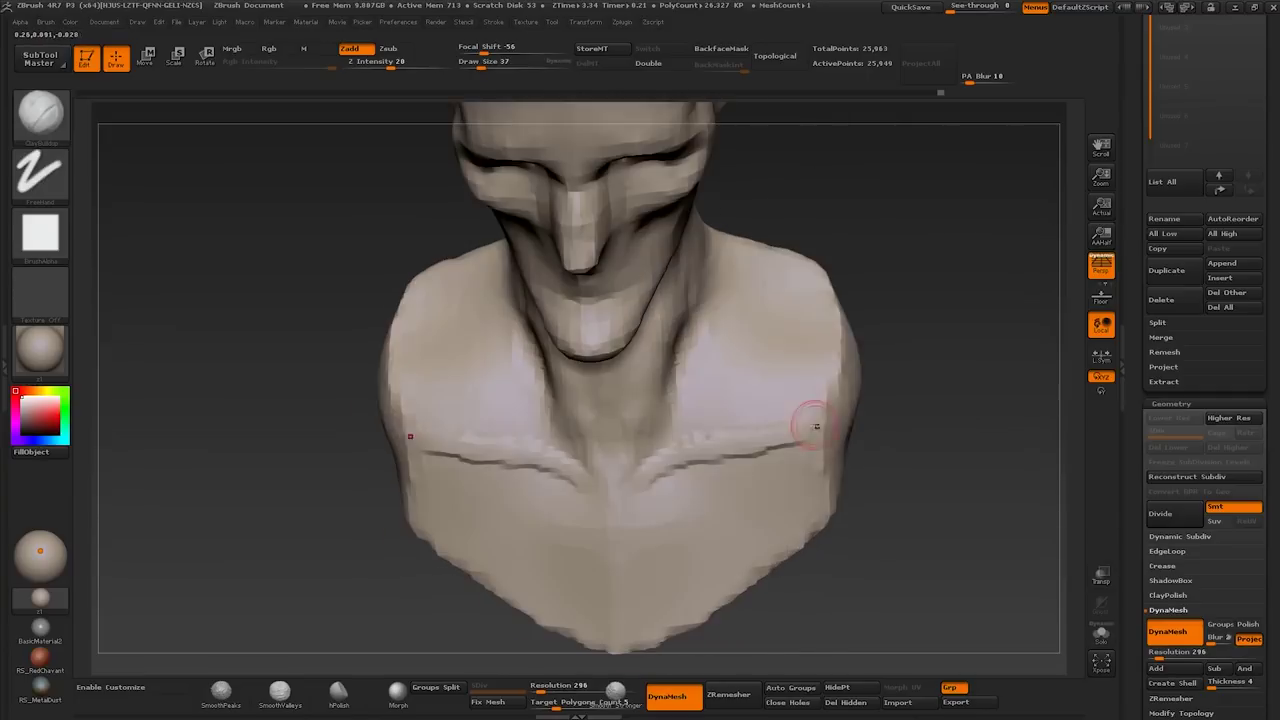
left_click_drag(850, 410, 712, 468)
left_click_drag(500, 470, 648, 480)
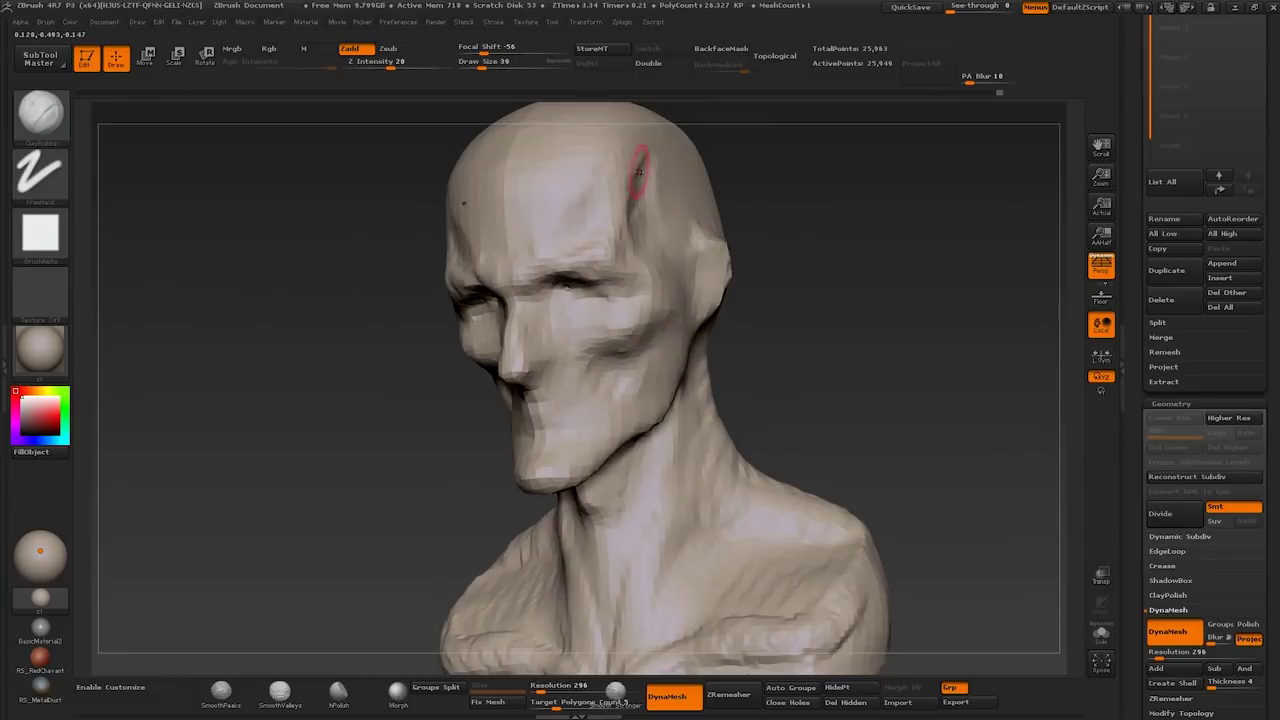
Step: Shrink the brush and smooth the surface around the mouth from the front
key("s")
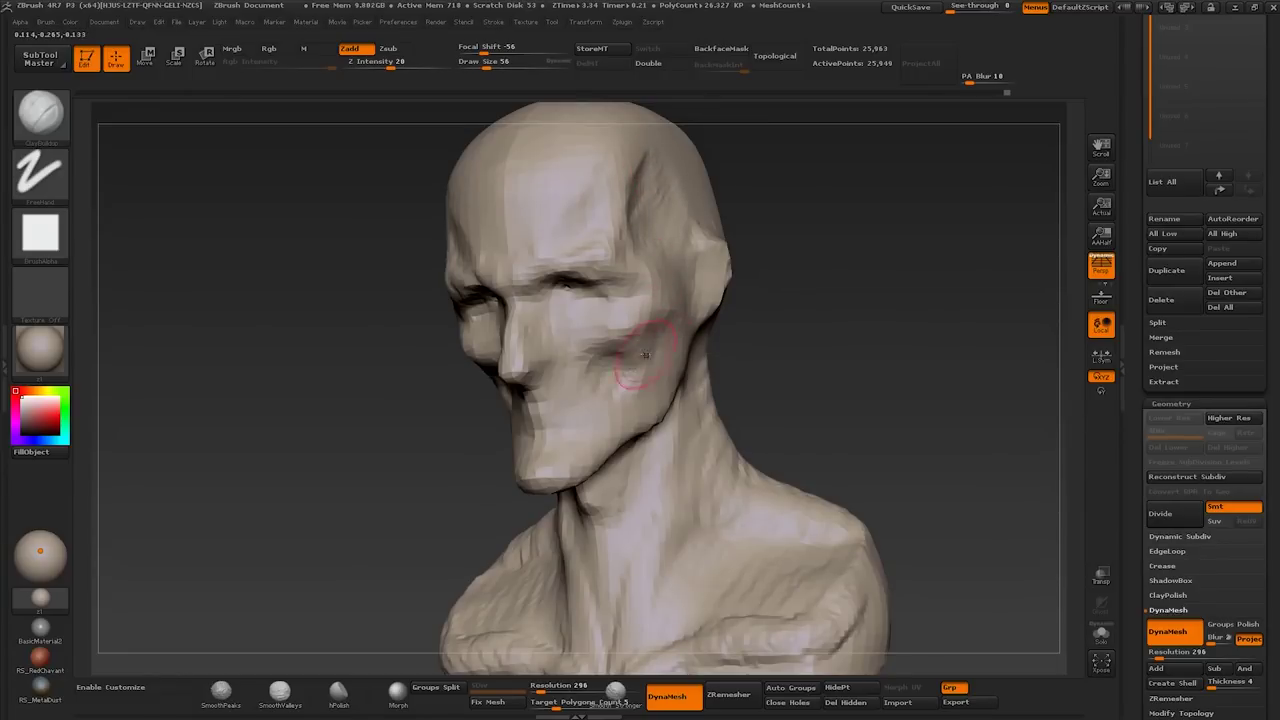
key("s")
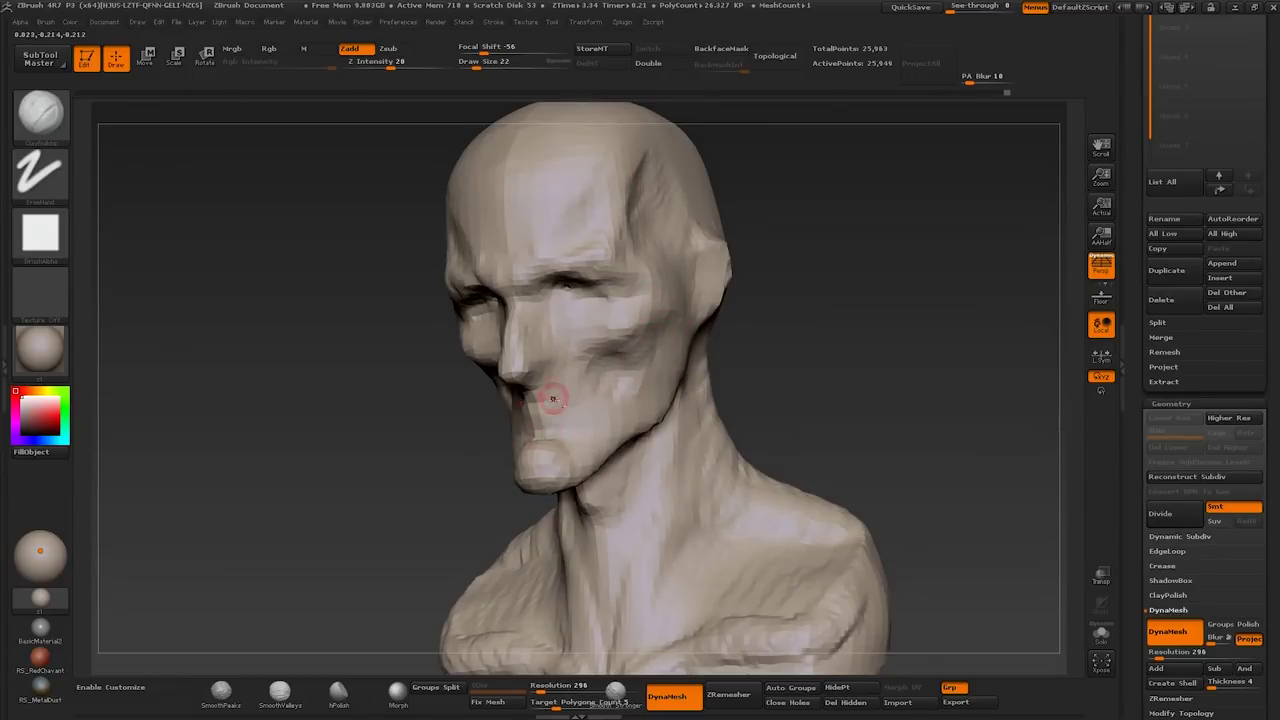
left_click_drag(579, 404, 585, 415, "shift")
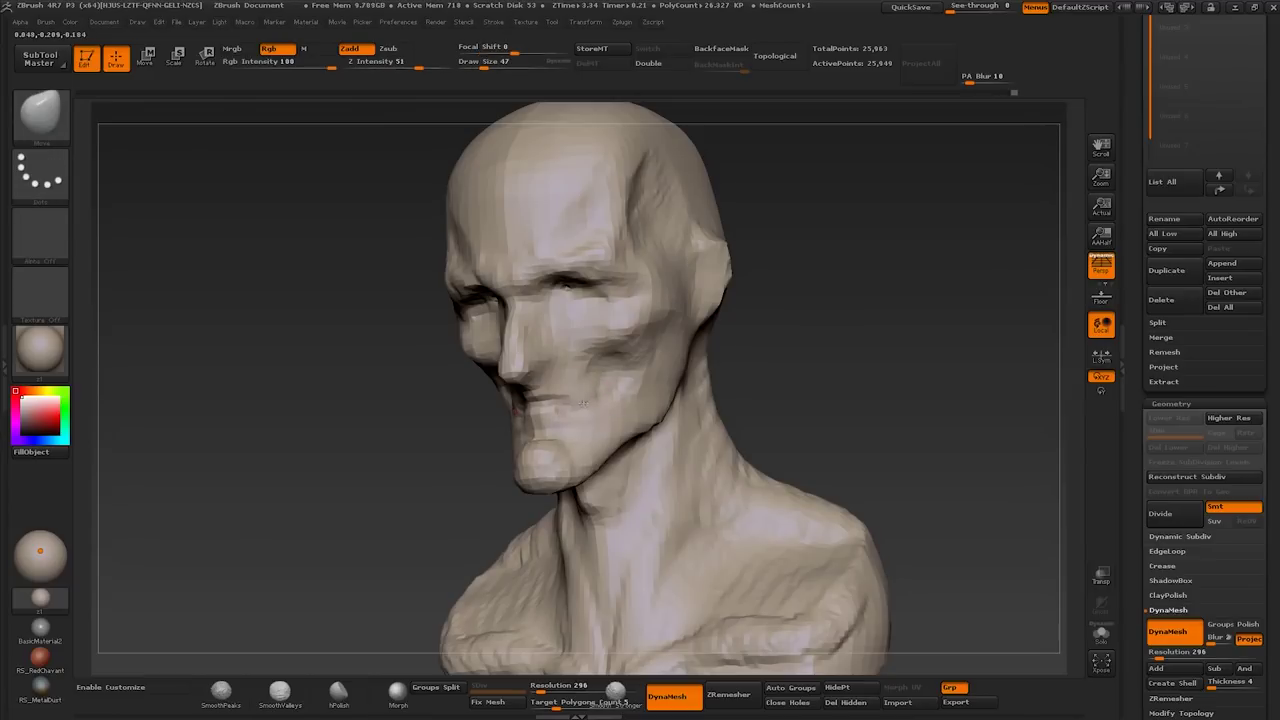
key("s")
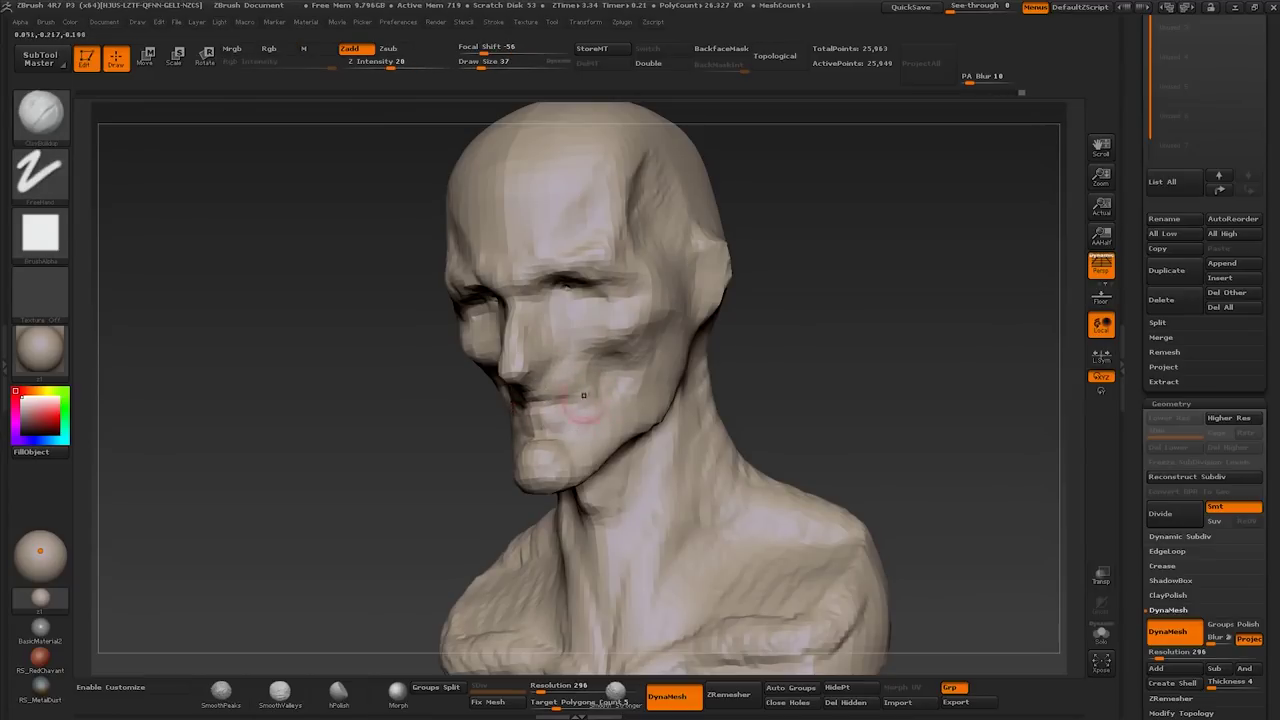
mouse_move(380, 320)
left_mouse_down("shift")
mouse_move(592, 319)
mouse_move(539, 336)
left_mouse_up("shift")
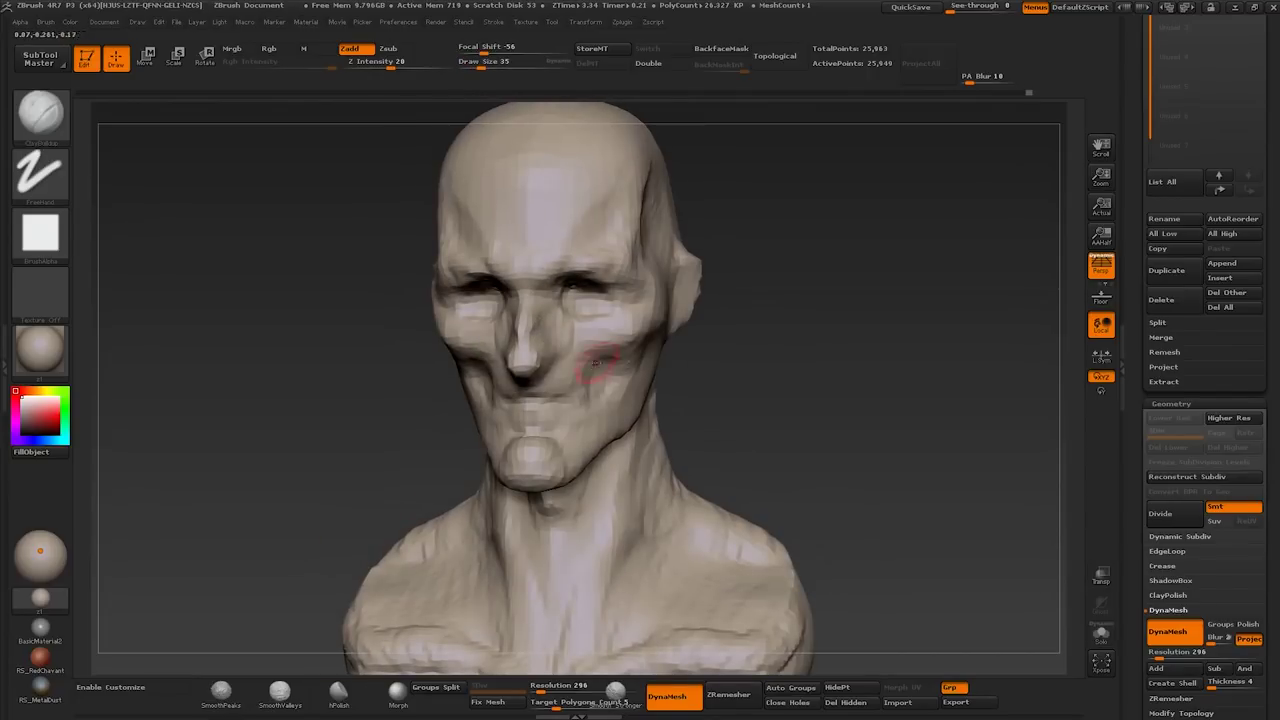
Step: Reshape the mouth corners and cheeks in left profile, alternating Move and ClayBuildup brushes
key("b")
mouse_move(600, 372)
left_mouse_down()
mouse_move(540, 375)
mouse_move(563, 370)
mouse_move(543, 282)
mouse_move(542, 372)
left_mouse_up()
key("b")
key("c")
key("b")
key("b")
key("s")
key("t")
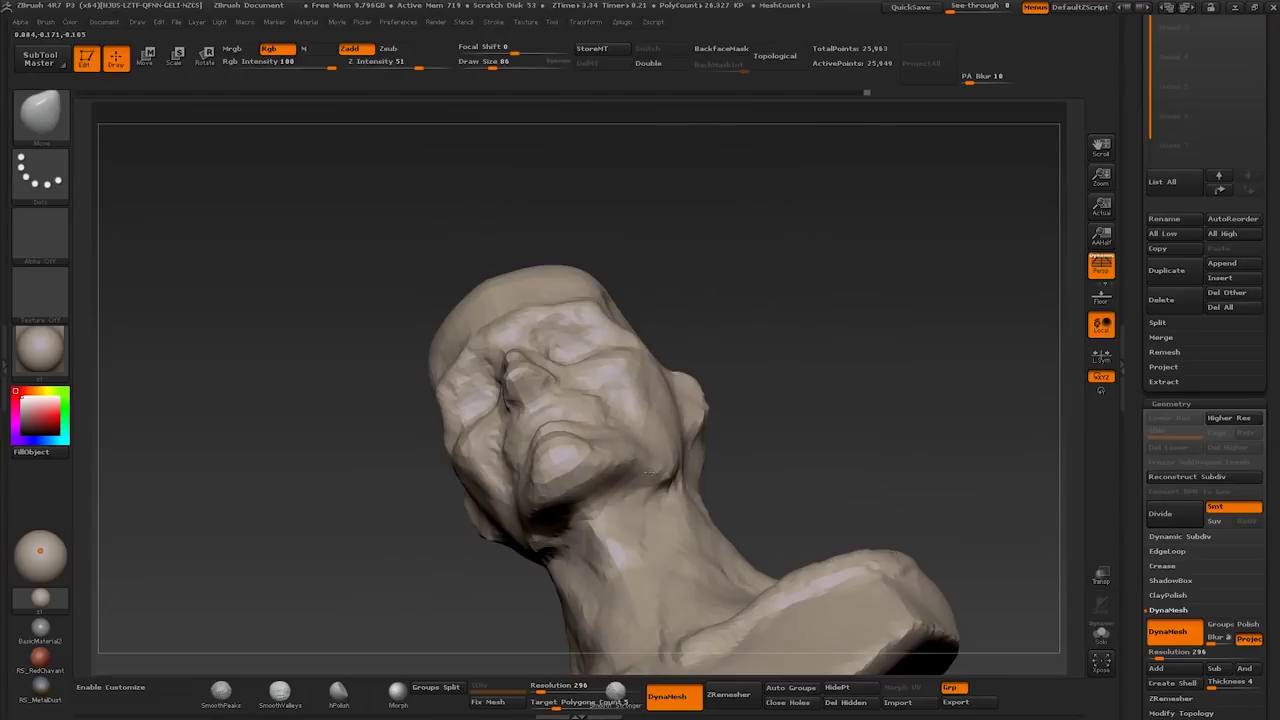
Step: Push the neck and jaw profile with the Move brush enlarged to about 192, then 93
key("s")
left_click_drag(650, 468, 666, 474)
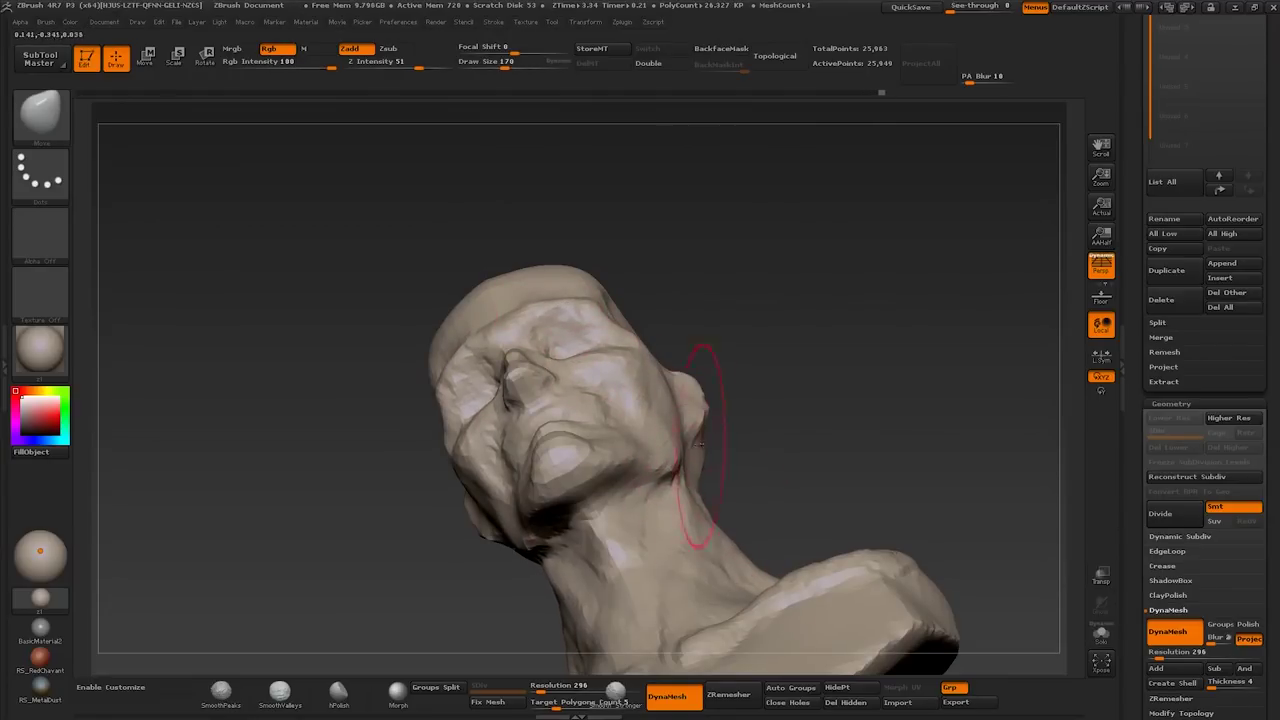
mouse_move(980, 600)
left_mouse_down()
mouse_move(850, 520)
mouse_move(526, 380)
left_mouse_up()
key("s")
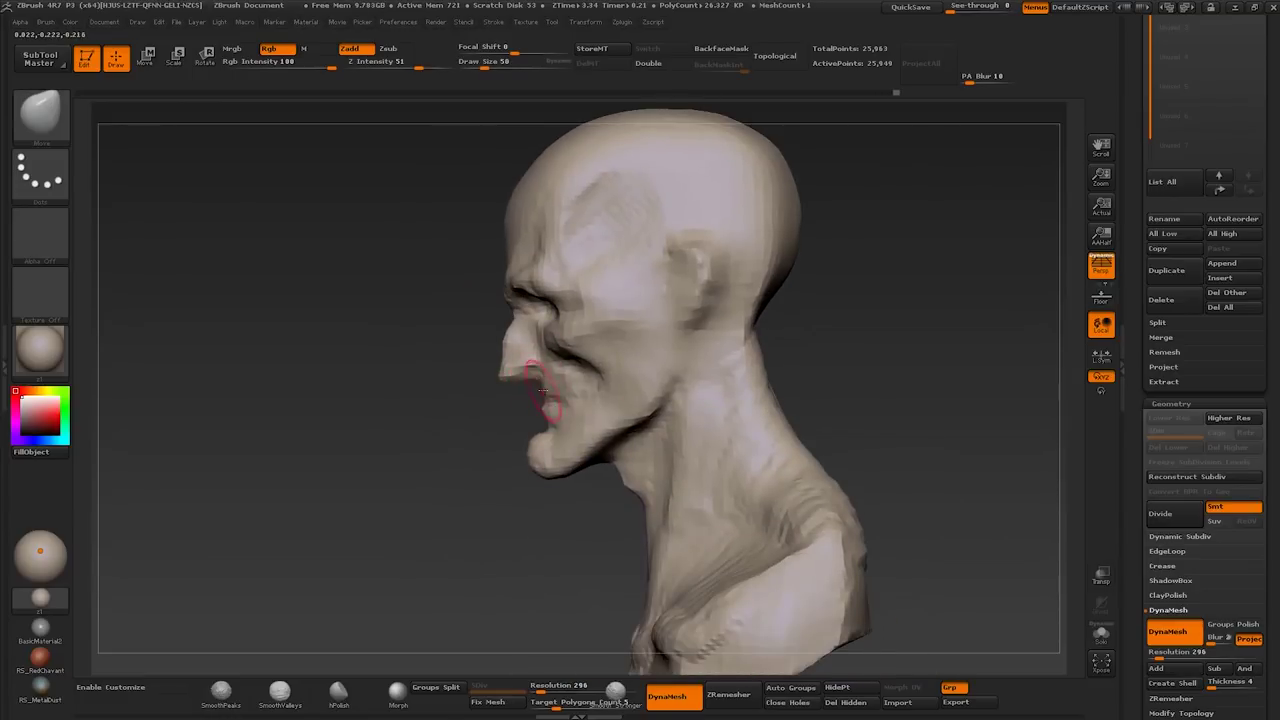
key("s")
mouse_move(786, 252)
left_mouse_down()
mouse_move(800, 252)
mouse_move(768, 355)
mouse_move(766, 314)
mouse_move(780, 380)
mouse_move(797, 371)
mouse_move(694, 309)
mouse_move(730, 330)
mouse_move(679, 352)
mouse_move(714, 382)
mouse_move(720, 408)
mouse_move(700, 418)
mouse_move(771, 434)
mouse_move(720, 390)
mouse_move(750, 340)
mouse_move(740, 355)
mouse_move(770, 360)
mouse_move(757, 386)
mouse_move(787, 358)
mouse_move(800, 391)
mouse_move(718, 365)
mouse_move(755, 432)
left_mouse_up()
key("s")
Step: Build up brow and cheek folds with ClayBuildup at size 45, smoothing with Shift
key("b")
key("c")
key("b")
key("shift")
key("s")
mouse_move(728, 262)
left_mouse_down()
mouse_move(744, 308)
mouse_move(788, 258)
left_mouse_up()
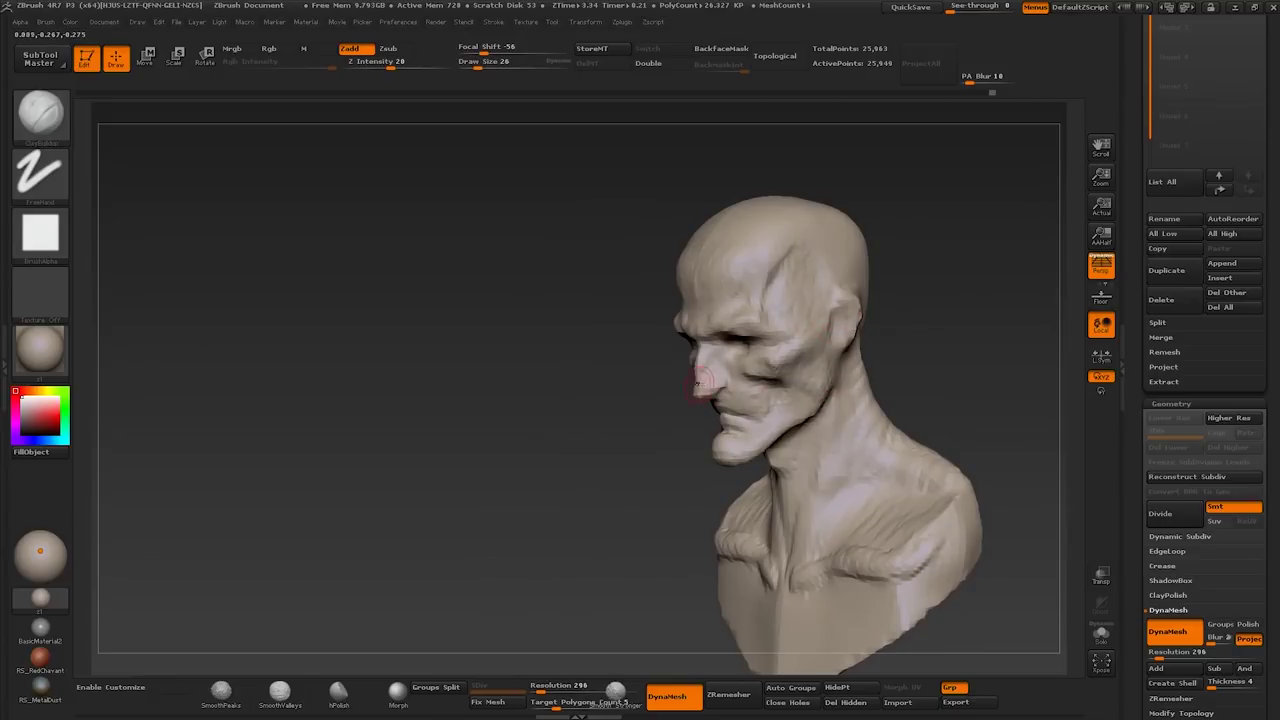
Step: Pull the nose and chin in side profile with the Move brush at size 39
key("b")
key("m")
key("v")
mouse_move(692, 364)
left_mouse_down()
mouse_move(672, 371)
mouse_move(720, 398)
mouse_move(680, 389)
left_mouse_up()
key("s")
mouse_move(700, 400)
left_mouse_down()
mouse_move(736, 410)
mouse_move(766, 366)
mouse_move(790, 380)
mouse_move(731, 465)
left_mouse_up()
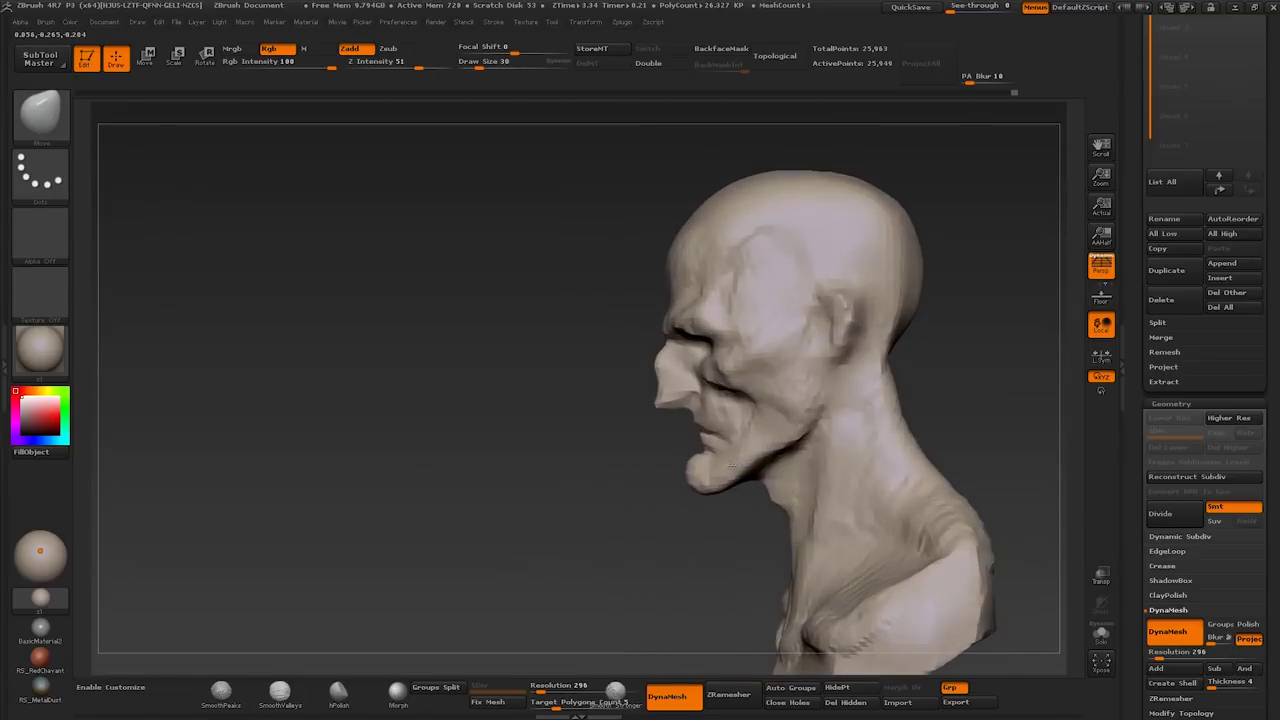
Step: Push the chin, neck and upper chest from three-quarter views, brush sizes 42–78
left_click_drag(697, 405, 728, 464)
mouse_move(750, 390)
left_mouse_down()
mouse_move(780, 330)
mouse_move(807, 325)
left_mouse_up()
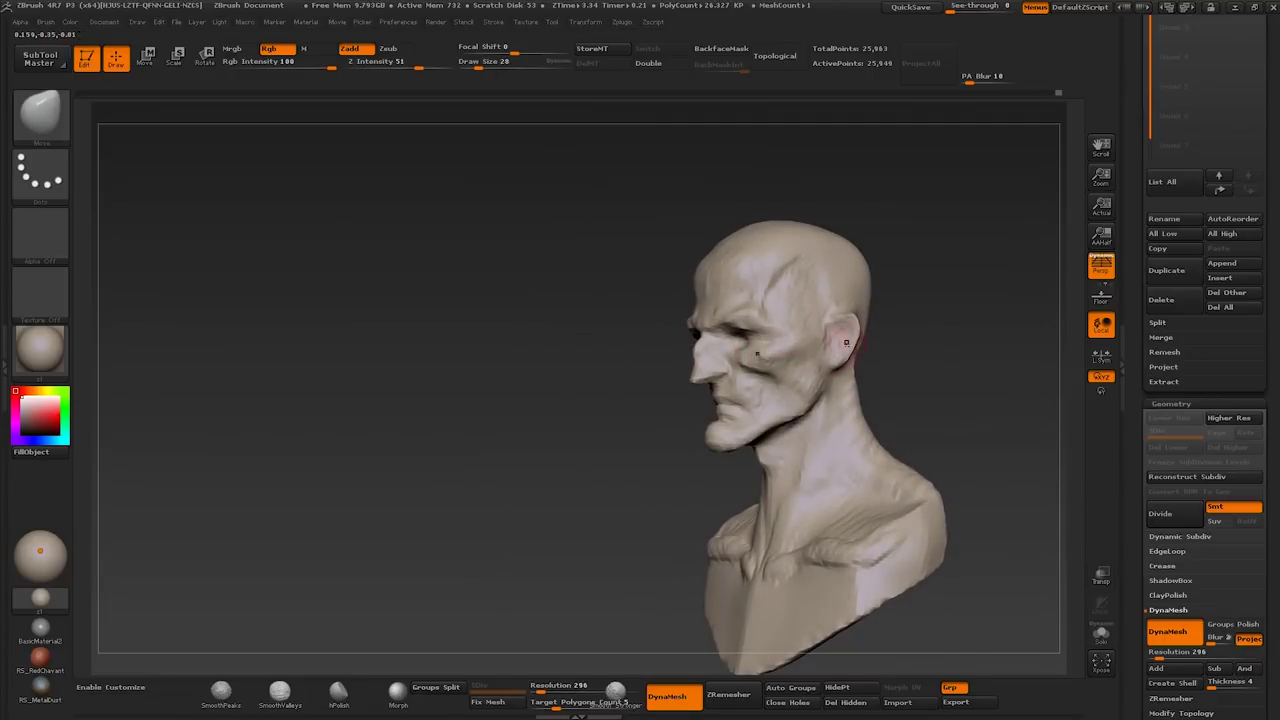
left_click_drag(775, 478, 727, 420)
key("bracketright")
key("bracketright")
key("bracketright")
key("bracketright")
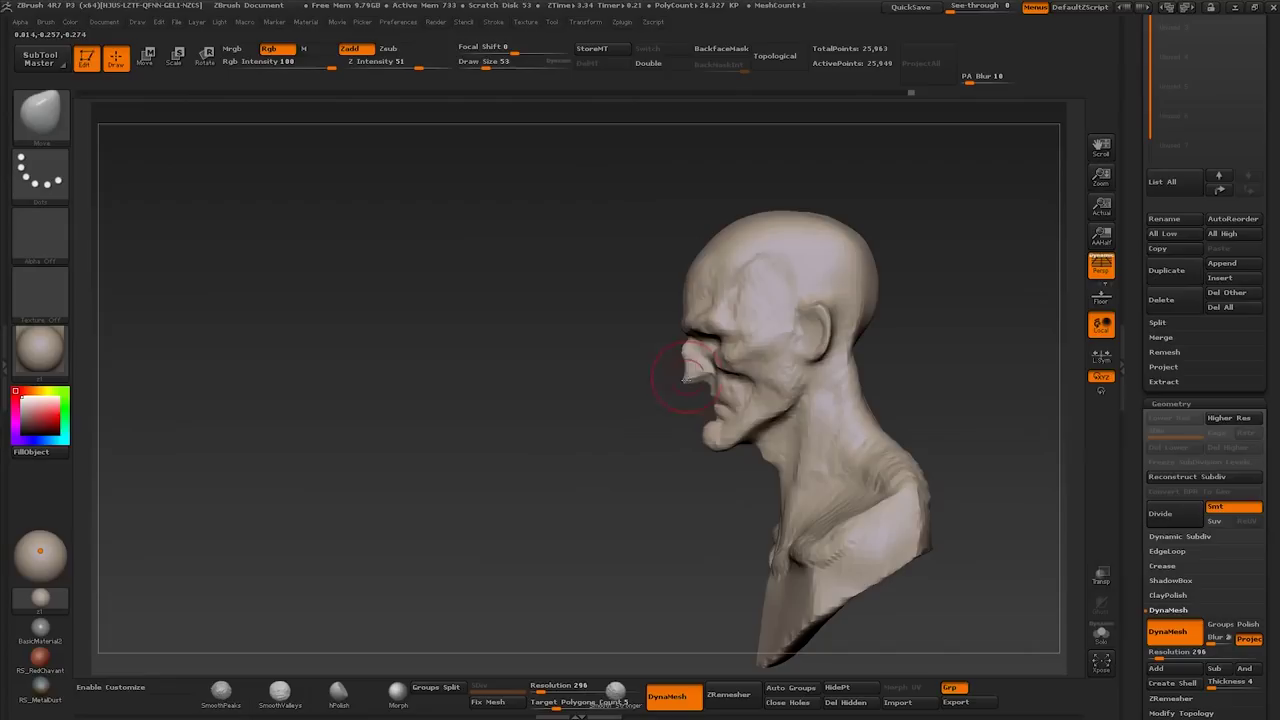
mouse_move(689, 383)
left_mouse_down()
mouse_move(808, 410)
mouse_move(878, 402)
mouse_move(785, 402)
mouse_move(840, 340)
mouse_move(748, 345)
left_mouse_up()
key("bracketright")
key("bracketleft")
key("bracketleft")
mouse_move(777, 391)
left_mouse_down()
mouse_move(754, 375)
mouse_move(712, 405)
mouse_move(737, 443)
mouse_move(811, 405)
left_mouse_up()
Step: Shape the ear with MoveTopological at size 37 from a three-quarter view
key("b")
key("m")
key("t")
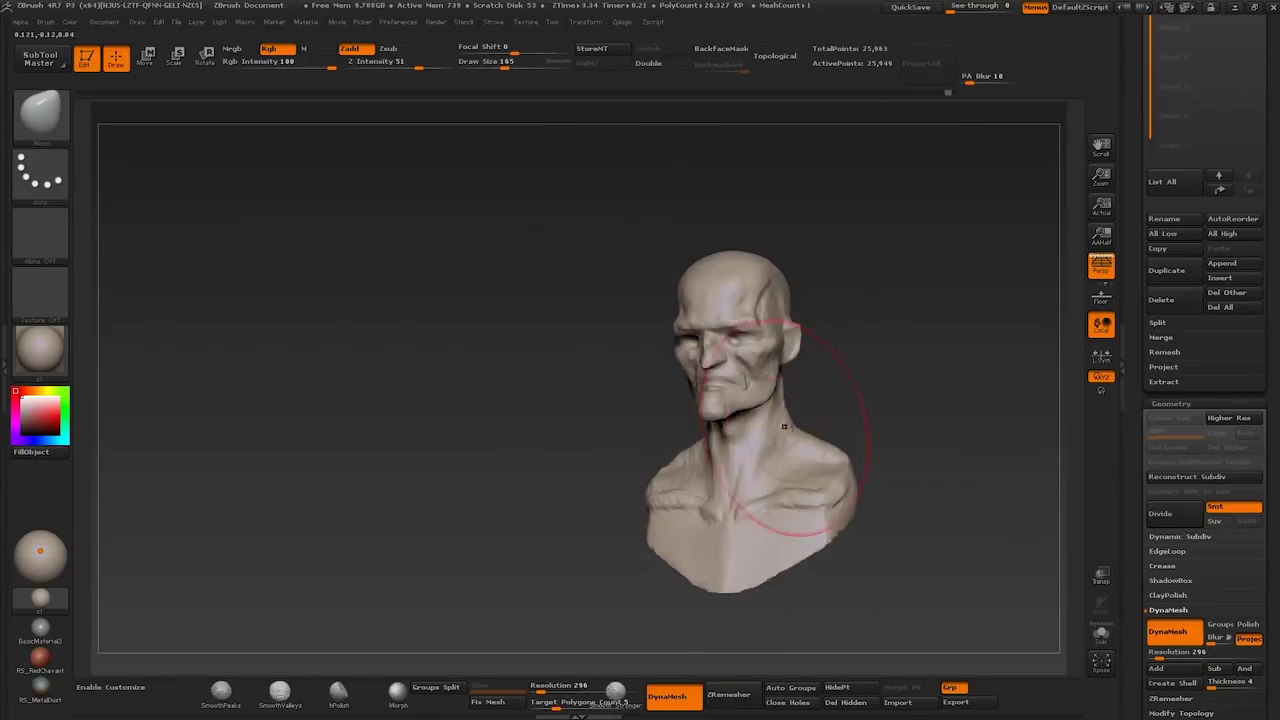
mouse_move(857, 457)
left_mouse_down()
mouse_move(814, 443)
mouse_move(830, 463)
mouse_move(790, 480)
mouse_move(805, 497)
mouse_move(788, 514)
mouse_move(807, 447)
mouse_move(790, 450)
mouse_move(800, 430)
mouse_move(758, 398)
mouse_move(850, 393)
left_mouse_up()
key("s")
key("bracketleft")
Step: Set the brush size to 20 and refine the ear in left profile
key("s")
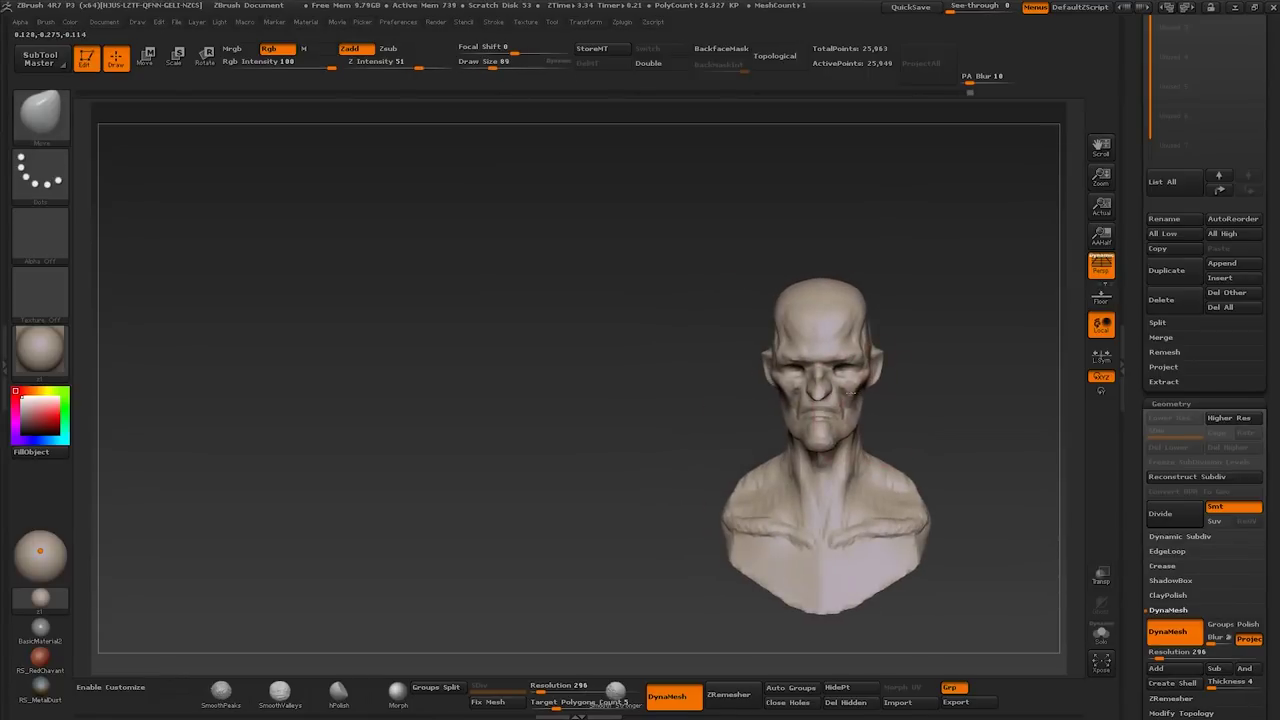
key("s")
type("s")
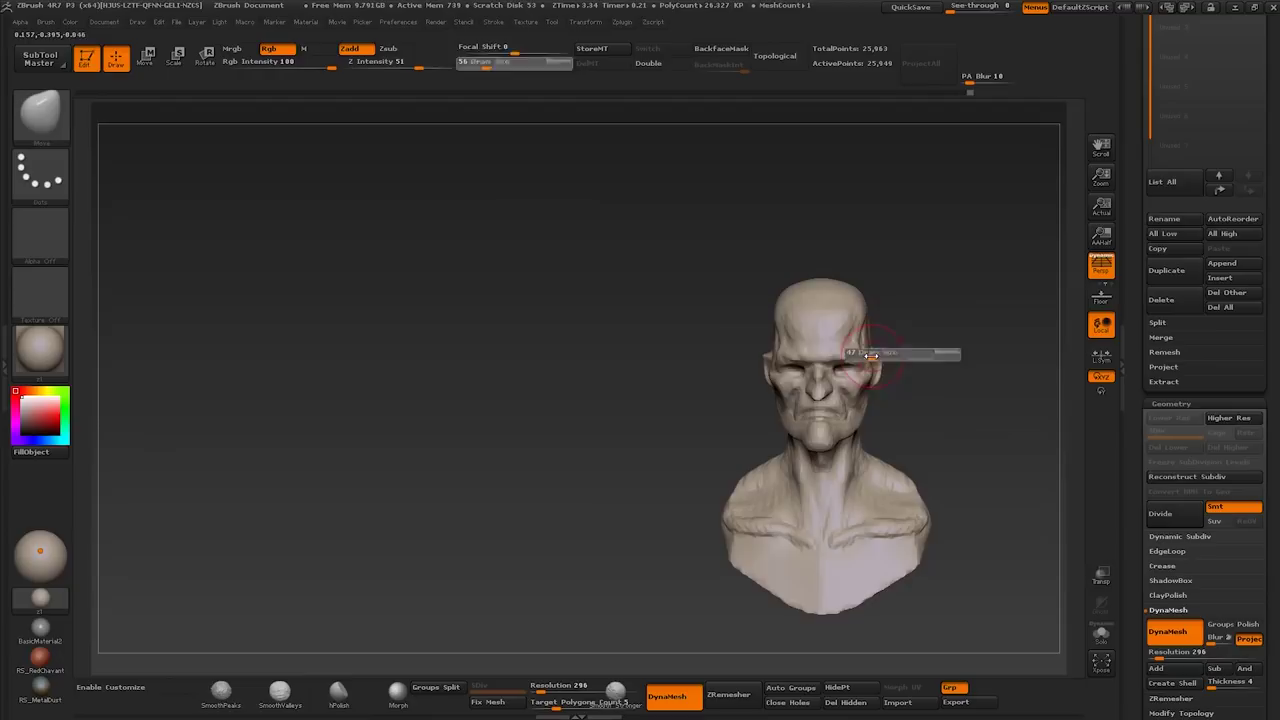
type("20")
key("Return")
left_click_drag(874, 365, 815, 368)
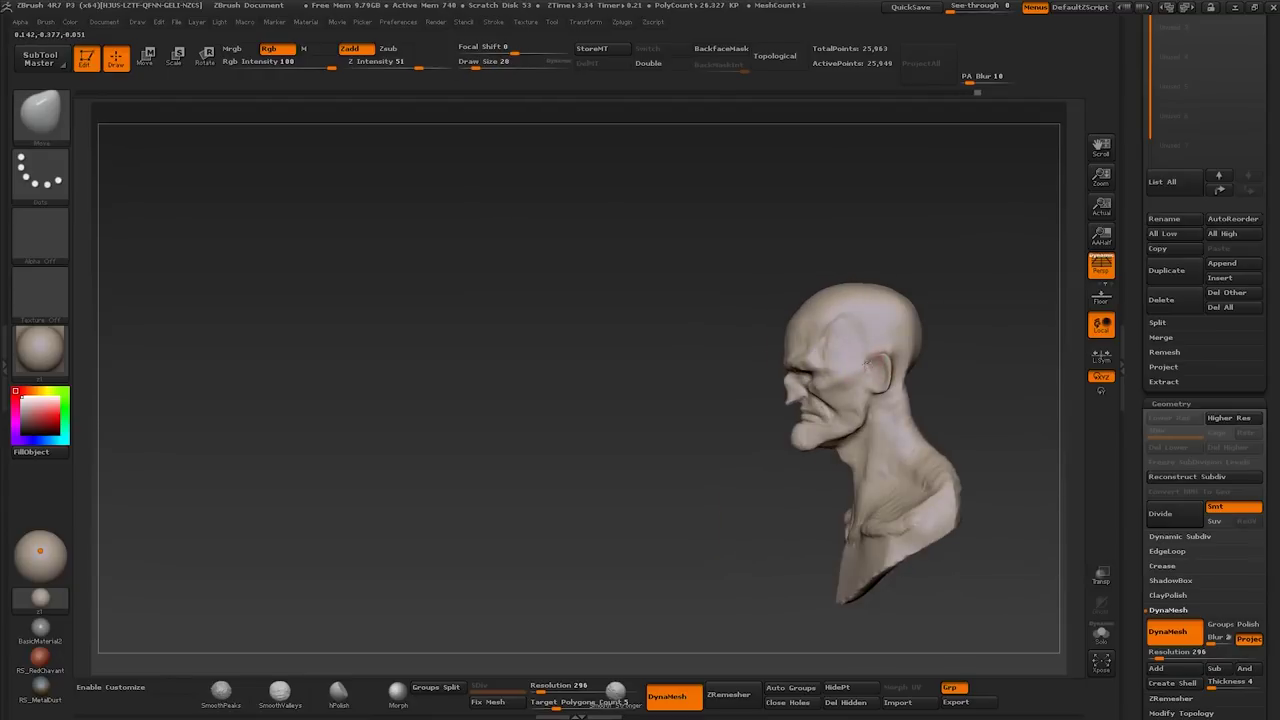
key("bracketright")
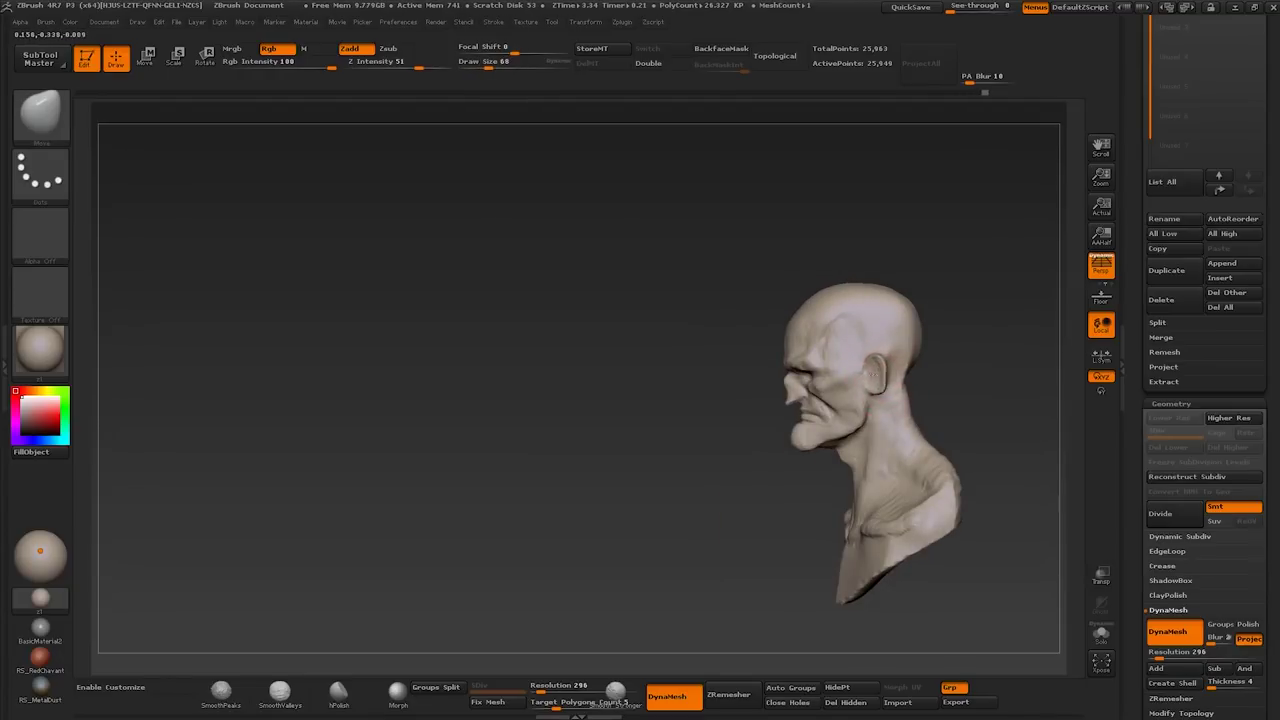
Step: Shape the ear and brow with the Move brush from several angles, reframing the bust
mouse_move(834, 378)
left_mouse_down()
mouse_move(878, 378)
mouse_move(834, 378)
mouse_move(792, 300)
mouse_move(805, 340)
mouse_move(771, 384)
mouse_move(770, 300)
mouse_move(888, 368)
left_mouse_up()
key("bracketleft")
key("bracketleft")
key("bracketleft")
key("bracketleft")
mouse_move(724, 372)
left_mouse_down()
mouse_move(797, 388)
mouse_move(829, 371)
mouse_move(763, 323)
mouse_move(838, 415)
mouse_move(880, 420)
mouse_move(872, 450)
mouse_move(815, 340)
mouse_move(851, 349)
mouse_move(787, 447)
left_mouse_up()
key("s")
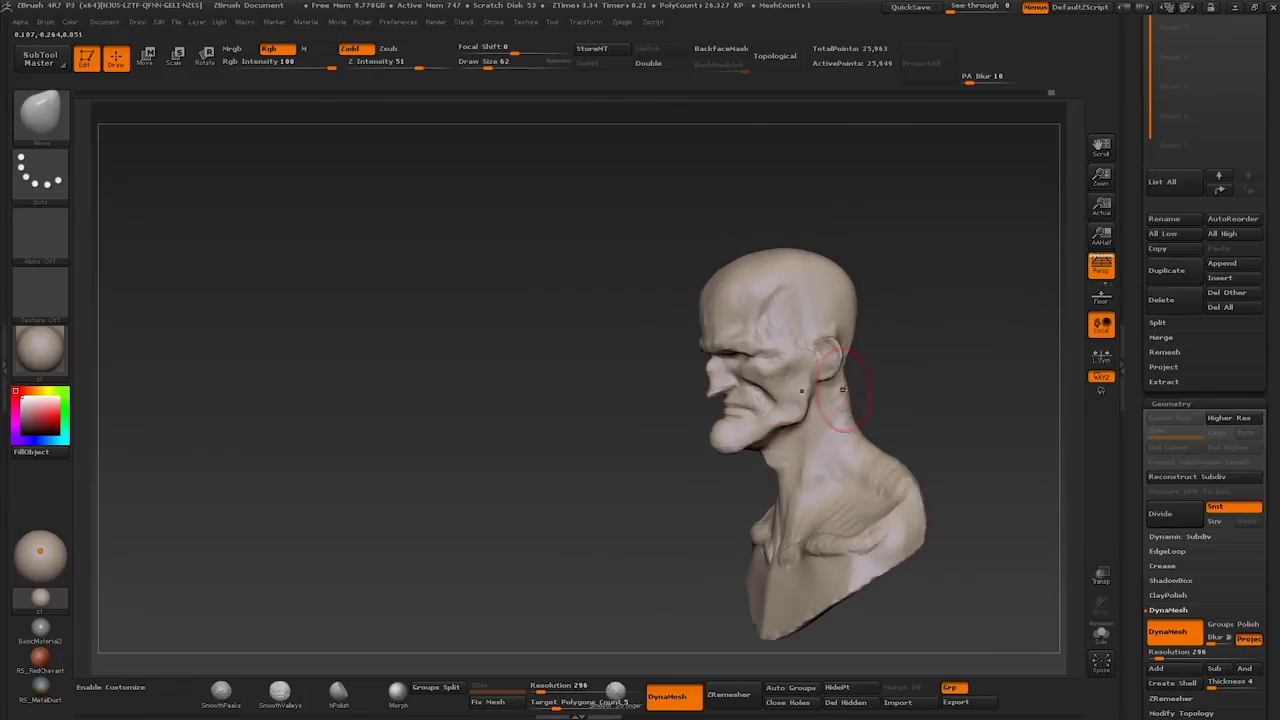
mouse_move(845, 407)
left_mouse_down()
mouse_move(846, 449)
mouse_move(754, 451)
mouse_move(800, 443)
mouse_move(708, 418)
mouse_move(780, 428)
mouse_move(690, 372)
left_mouse_up()
mouse_move(638, 410)
left_mouse_down()
mouse_move(695, 388)
mouse_move(640, 392)
mouse_move(703, 338)
mouse_move(690, 380)
mouse_move(706, 405)
mouse_move(746, 331)
mouse_move(721, 305)
mouse_move(690, 300)
mouse_move(714, 286)
mouse_move(743, 289)
mouse_move(690, 310)
mouse_move(772, 323)
mouse_move(695, 352)
mouse_move(657, 323)
mouse_move(735, 352)
left_mouse_up()
key("f")
mouse_move(655, 372)
left_mouse_down()
mouse_move(645, 360)
mouse_move(620, 372)
mouse_move(720, 360)
mouse_move(583, 362)
mouse_move(697, 342)
mouse_move(666, 371)
mouse_move(648, 432)
mouse_move(680, 400)
mouse_move(640, 420)
mouse_move(652, 451)
mouse_move(676, 428)
mouse_move(714, 465)
mouse_move(641, 452)
mouse_move(578, 492)
mouse_move(566, 530)
mouse_move(620, 540)
mouse_move(531, 531)
mouse_move(511, 547)
left_mouse_up()
Step: Build up brow, cheek and mouth wrinkles with ClayBuildup at sizes 17–35
key("s")
key("b")
key("c")
key("b")
key("bracketright")
key("bracketleft")
key("bracketright")
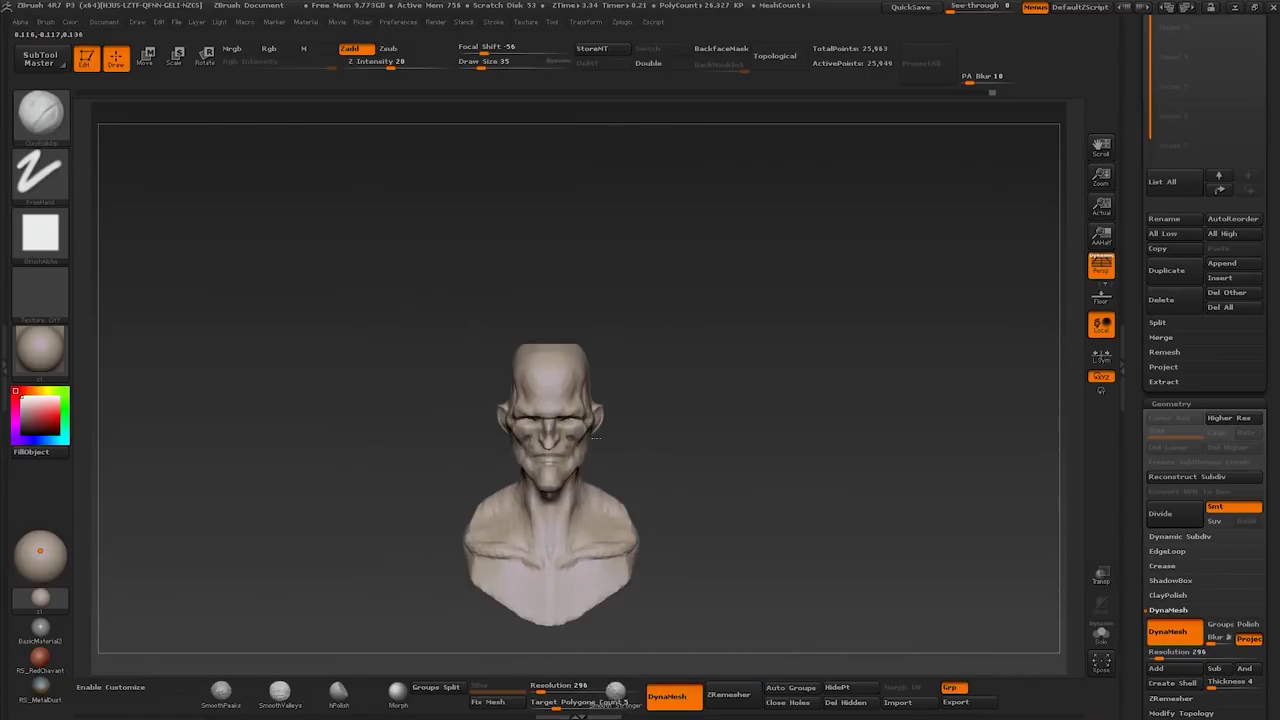
Step: Sculpt the head in left profile, switching from Move to MoveTopological
key("b")
key("m")
key("v")
left_click_drag(660, 470, 822, 476)
key("b")
key("s")
key("t")
Step: Save the bust as head_003.ztl in the head001 folder
key("ctrl+s")
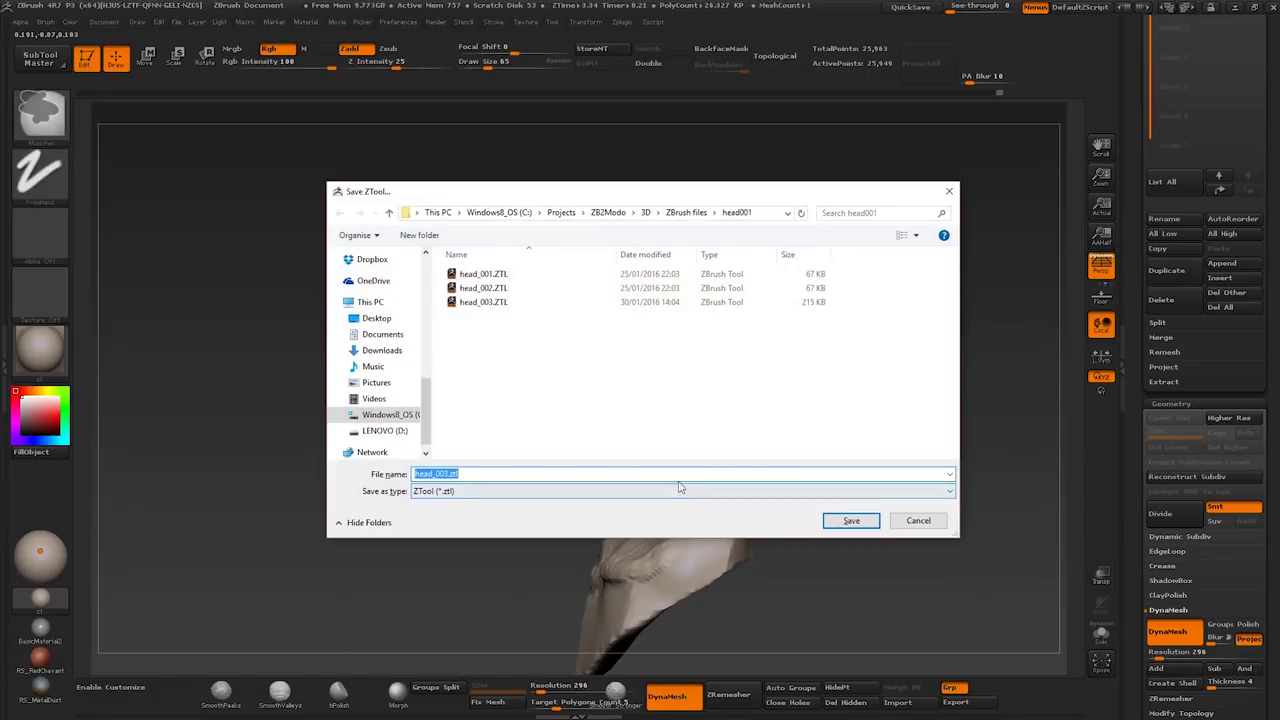
key("Right")
key("Return")
Step: Return to the Move brush at size 89, then switch to a sharper sculpting brush
key("b")
key("m")
key("v")
key("s")
mouse_move(670, 328)
left_mouse_down()
mouse_move(690, 305)
mouse_move(690, 350)
mouse_move(711, 366)
mouse_move(645, 360)
mouse_move(604, 307)
mouse_move(630, 308)
left_mouse_up()
key("b")
key("s")
key("t")
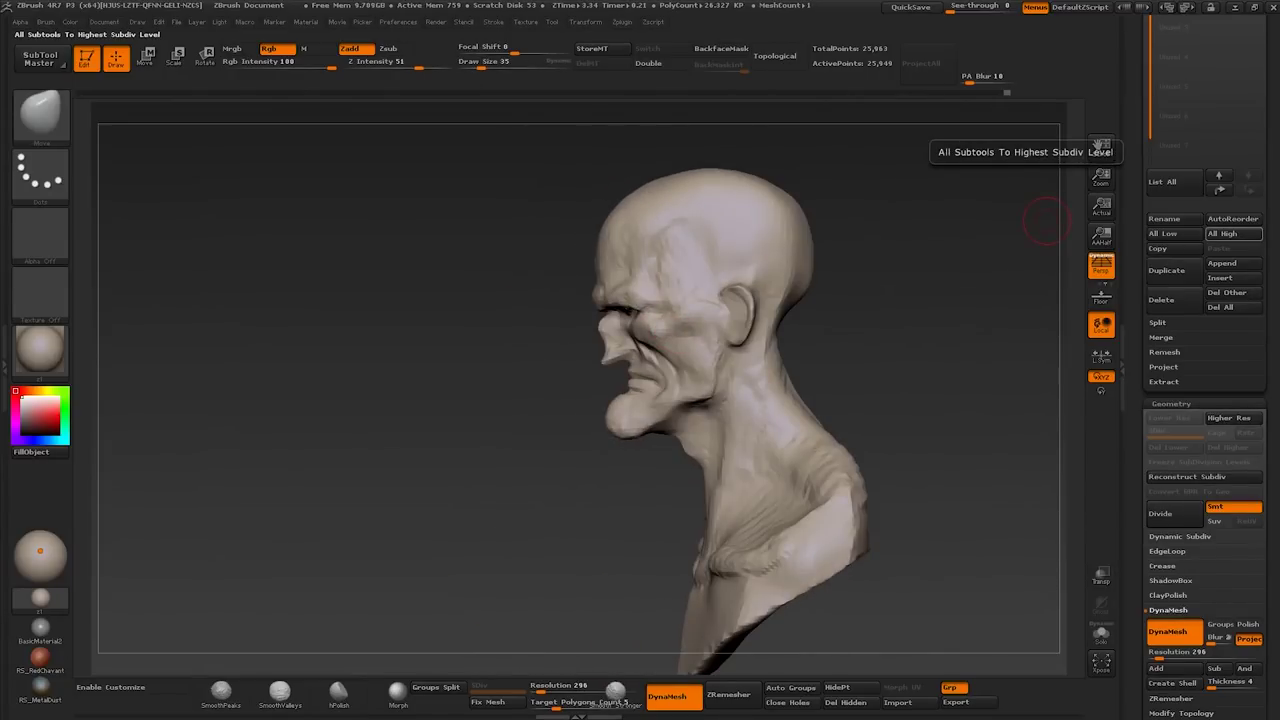
Step: Orbit and frame the bust, snapping it to an exact front view to work the eyes
mouse_move(1042, 220)
left_mouse_down()
mouse_move(658, 368)
mouse_move(636, 420)
mouse_move(560, 300)
mouse_move(650, 300)
mouse_move(638, 360)
mouse_move(655, 330)
mouse_move(614, 414)
mouse_move(561, 402)
left_mouse_up()
key("s")
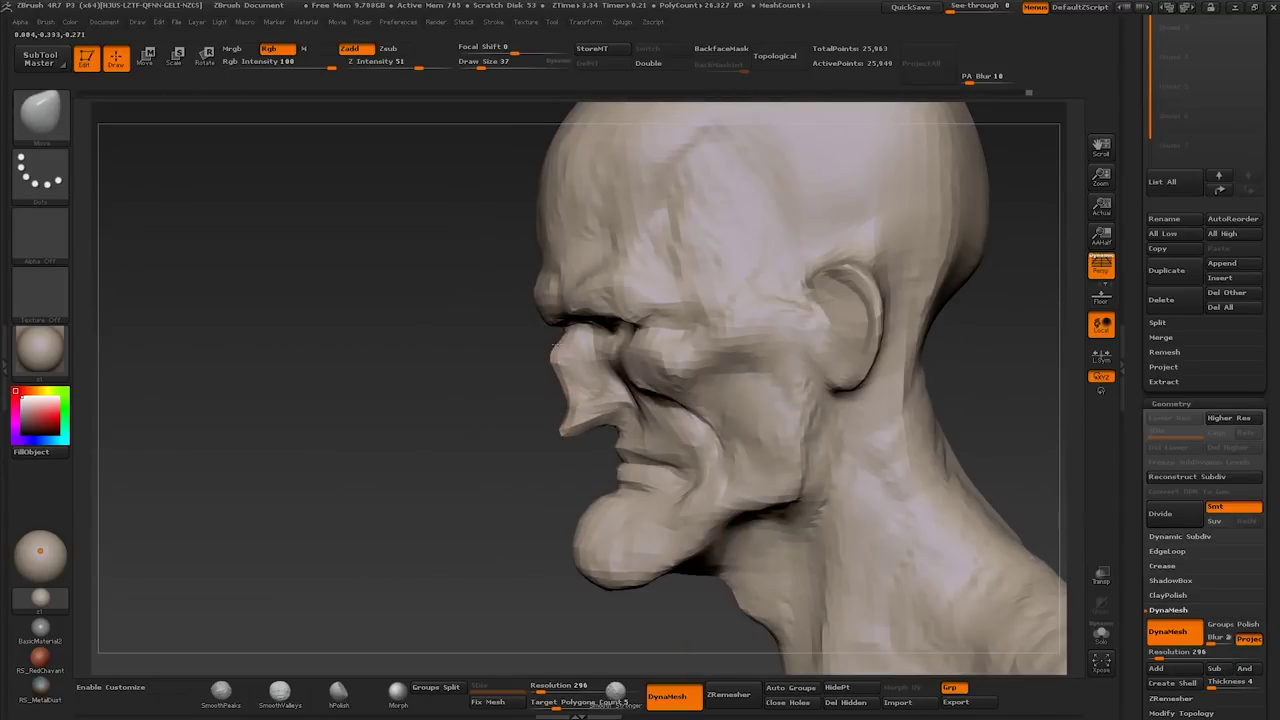
key("f")
left_click_drag(586, 357, 632, 495)
left_click_drag(660, 664, 690, 642)
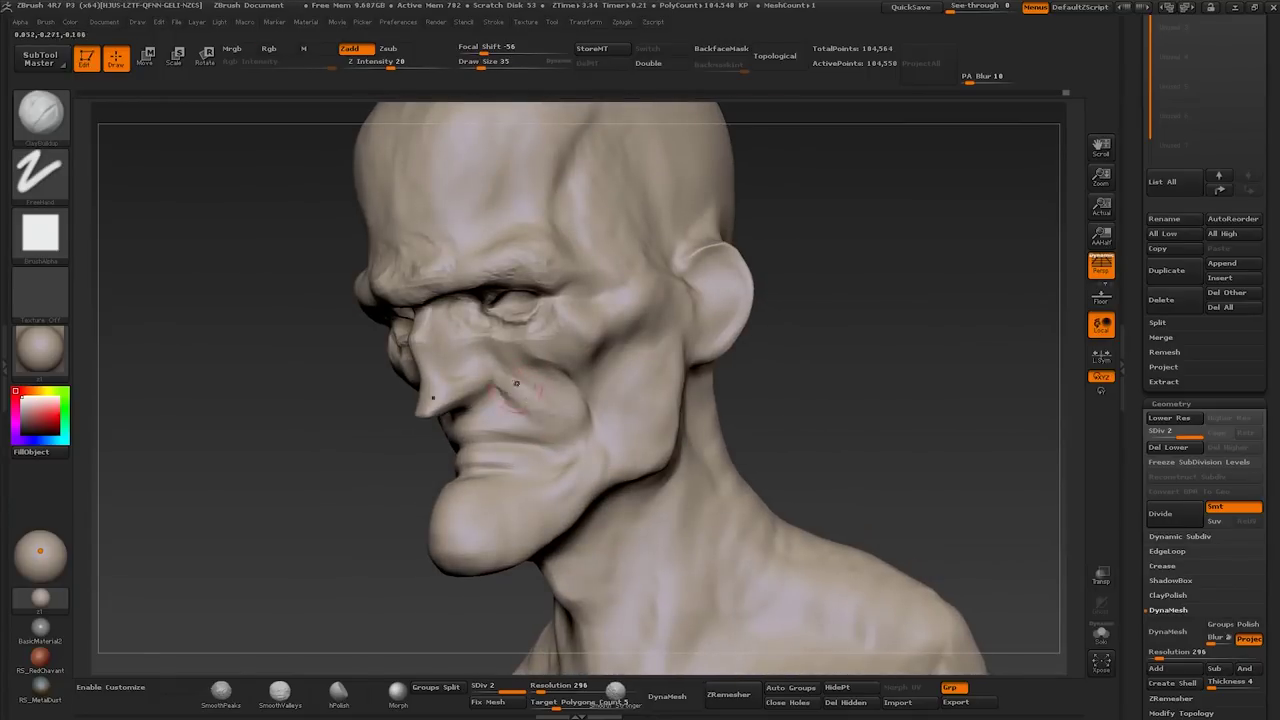
Step: Sculpt the cheek and nasolabial fold, shrinking the brush to size 20
left_click_drag(516, 383, 516, 398, "shift")
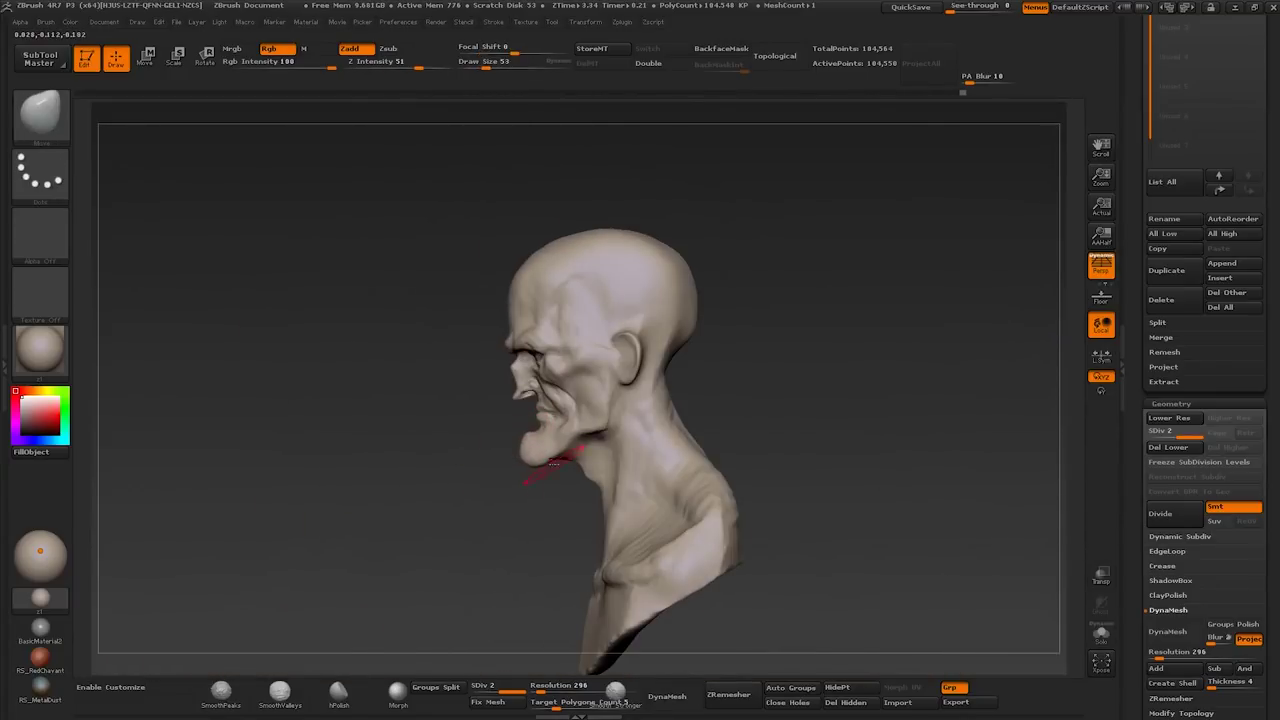
key("bracketleft")
key("bracketleft")
key("bracketleft")
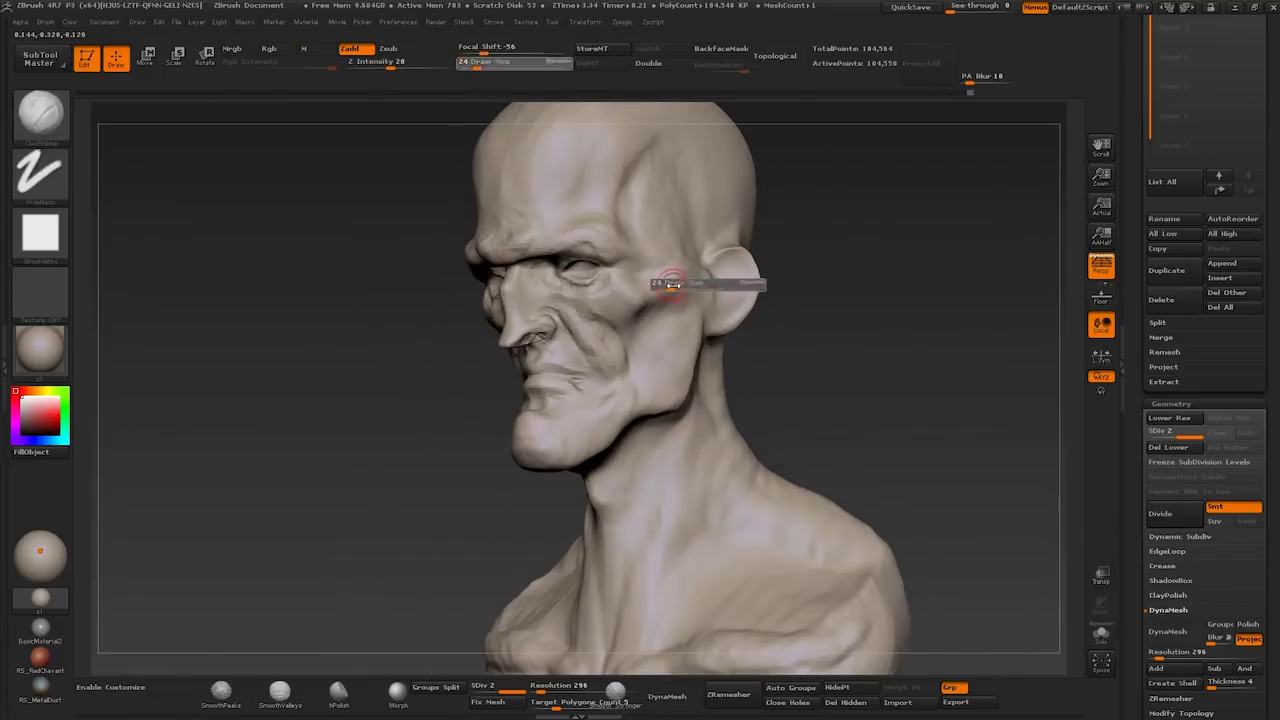
left_click_drag(673, 285, 677, 285)
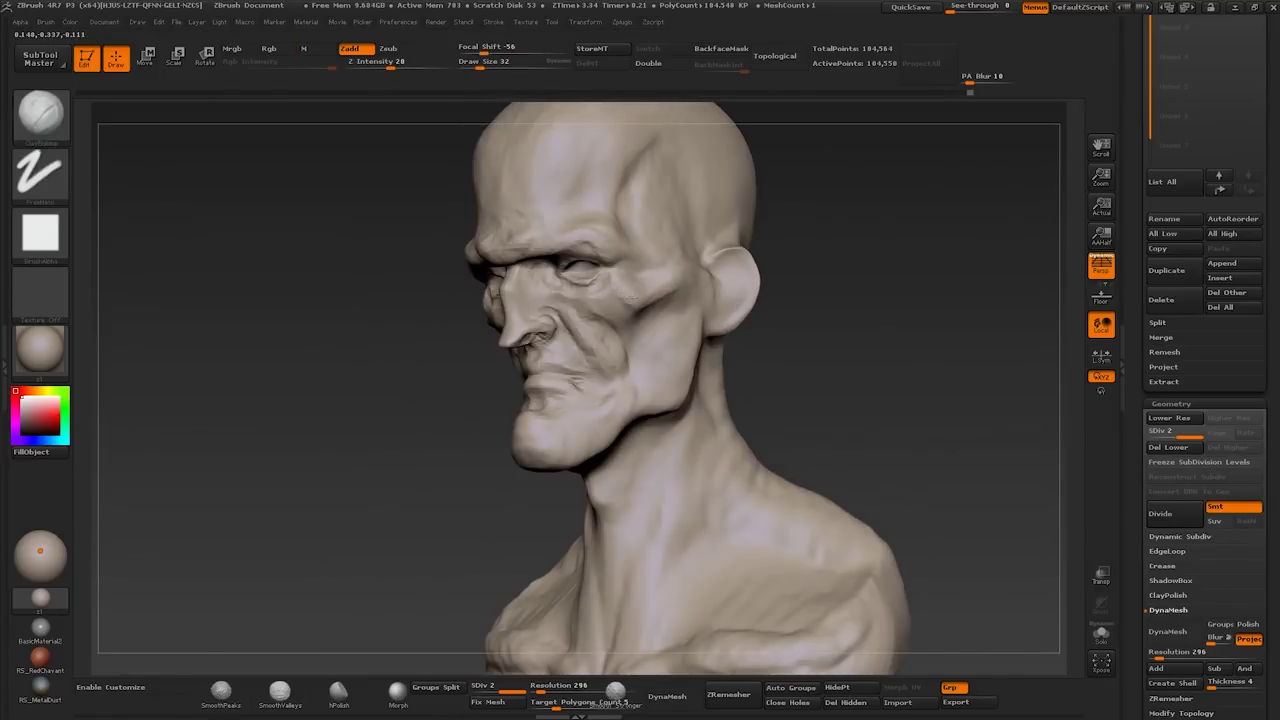
key("s")
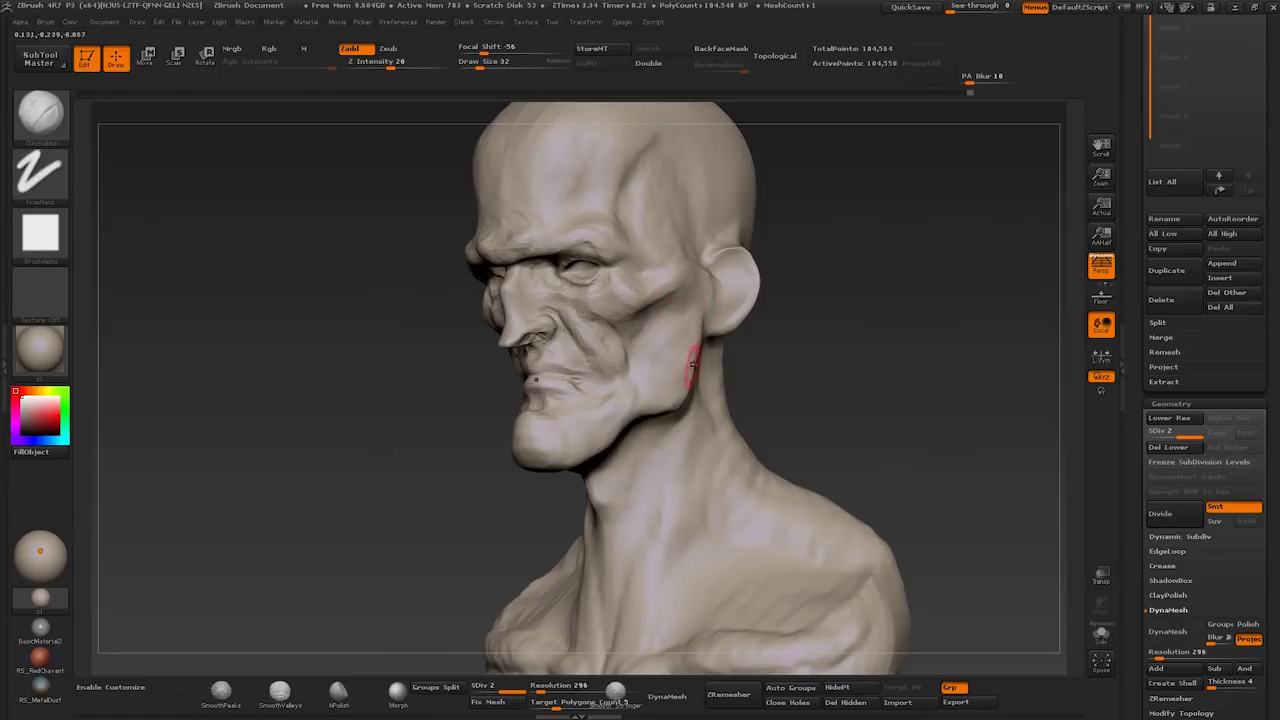
key("bracketleft")
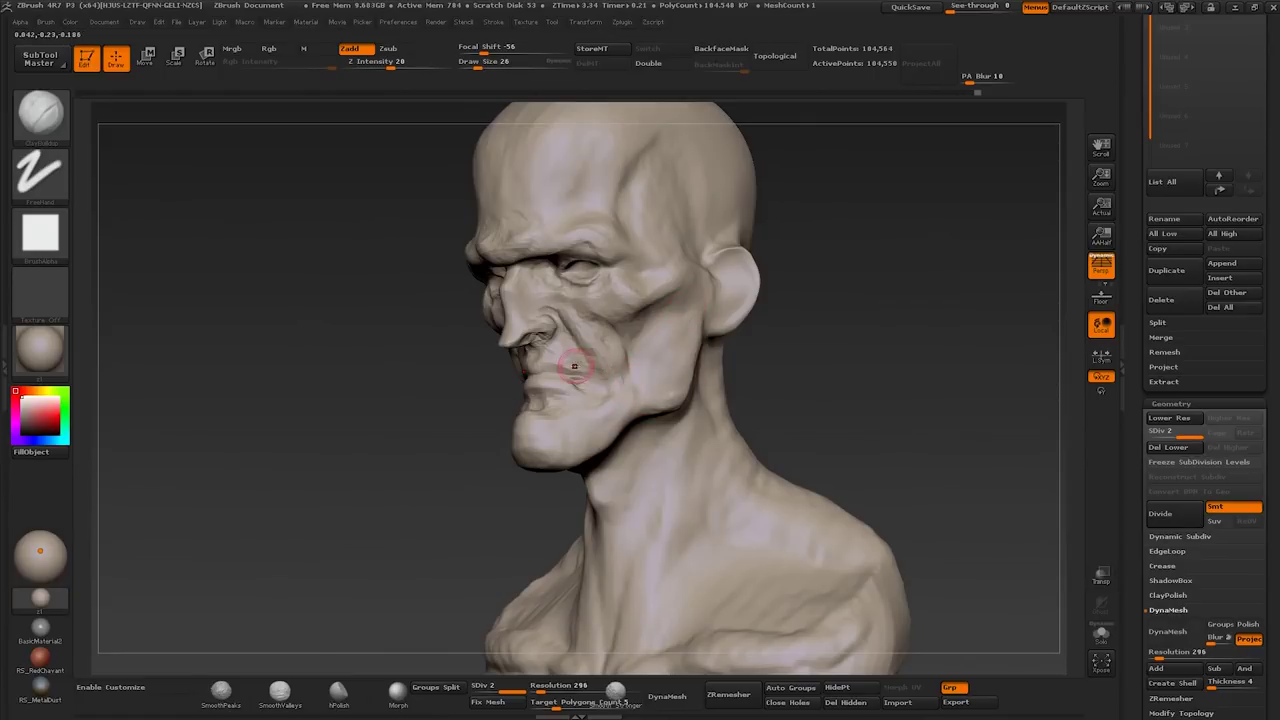
Step: Deepen facial wrinkles from front and profile views with the brush enlarged to 75
mouse_move(589, 340)
right_mouse_down()
mouse_move(578, 345)
mouse_move(566, 320)
right_mouse_up()
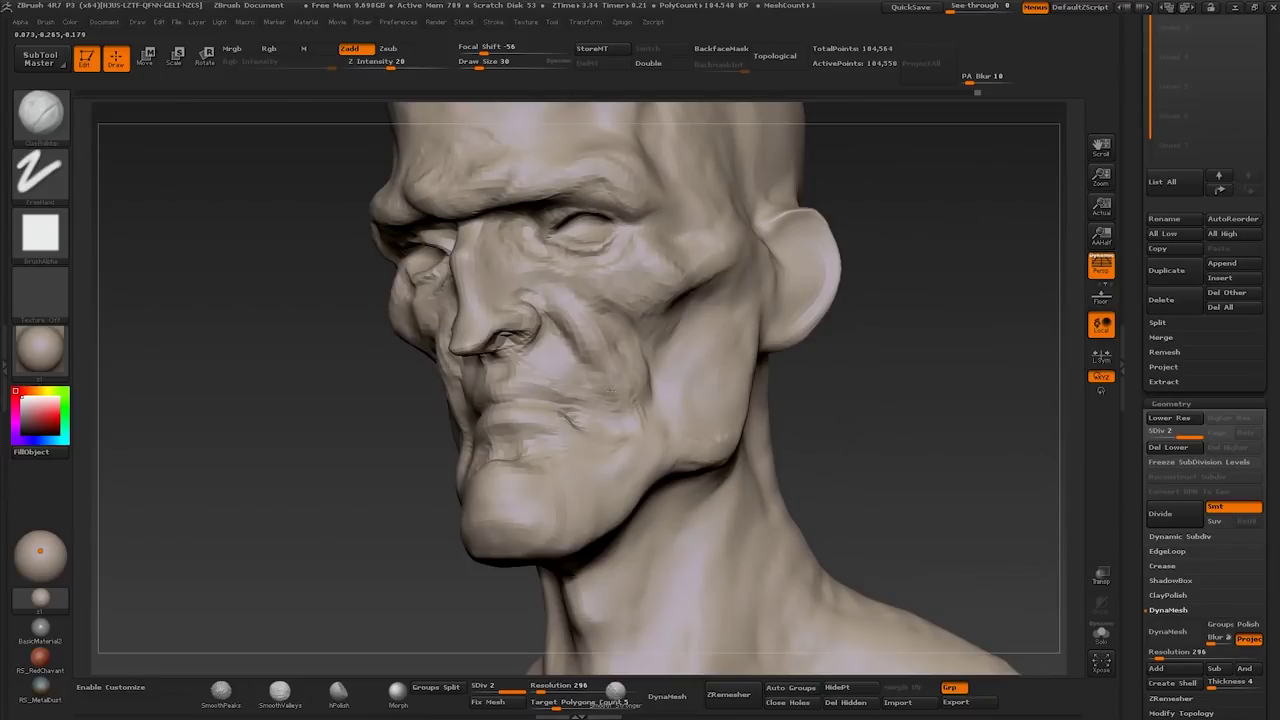
mouse_move(611, 402)
right_mouse_down()
mouse_move(586, 423)
mouse_move(688, 467)
mouse_move(658, 477)
mouse_move(714, 389)
right_mouse_up()
key("s")
left_click_drag(660, 345, 700, 398)
mouse_move(612, 345)
right_mouse_down()
mouse_move(605, 398)
mouse_move(640, 400)
mouse_move(600, 400)
mouse_move(632, 400)
mouse_move(640, 380)
right_mouse_up()
Step: Push the lips into a downturned frown with a jutting lower lip, using Move and ClayBuildup at sizes 35–50
key("b")
key("m")
key("v")
key("b")
key("c")
key("b")
mouse_move(610, 333)
right_mouse_down()
mouse_move(592, 318)
mouse_move(588, 329)
mouse_move(618, 318)
right_mouse_up()
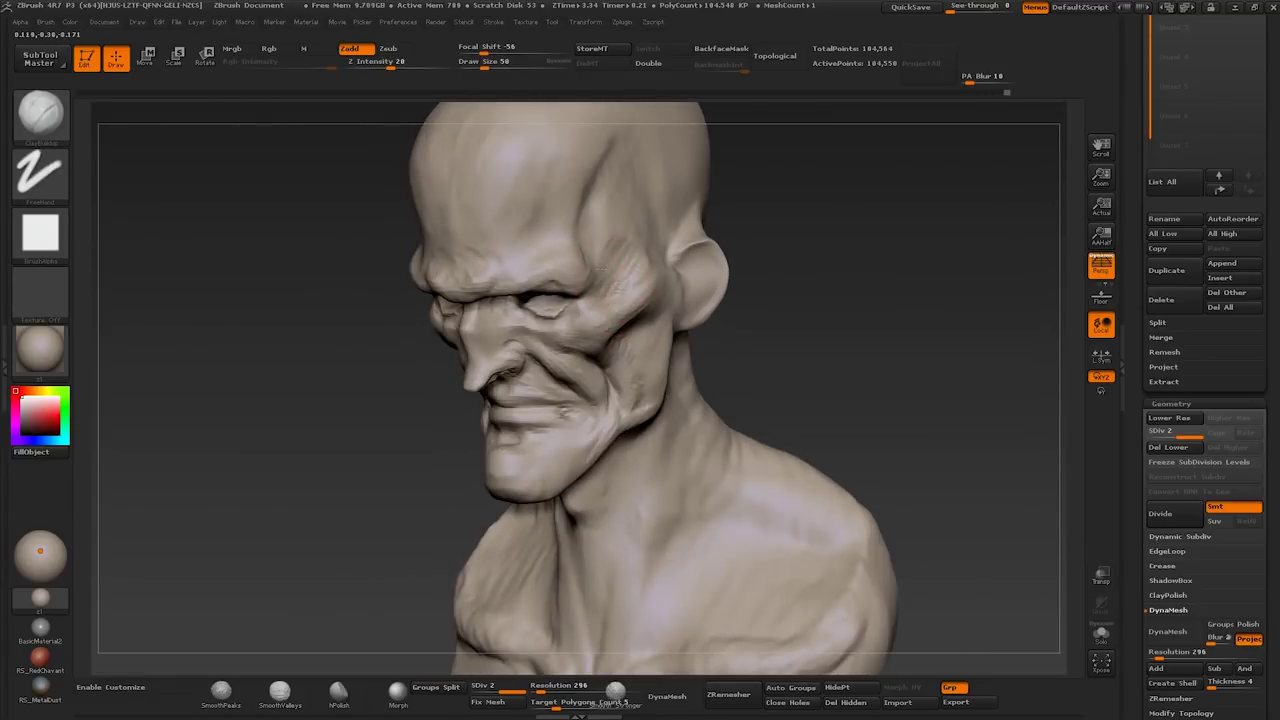
right_click_drag(680, 281, 643, 390)
key("bracketright")
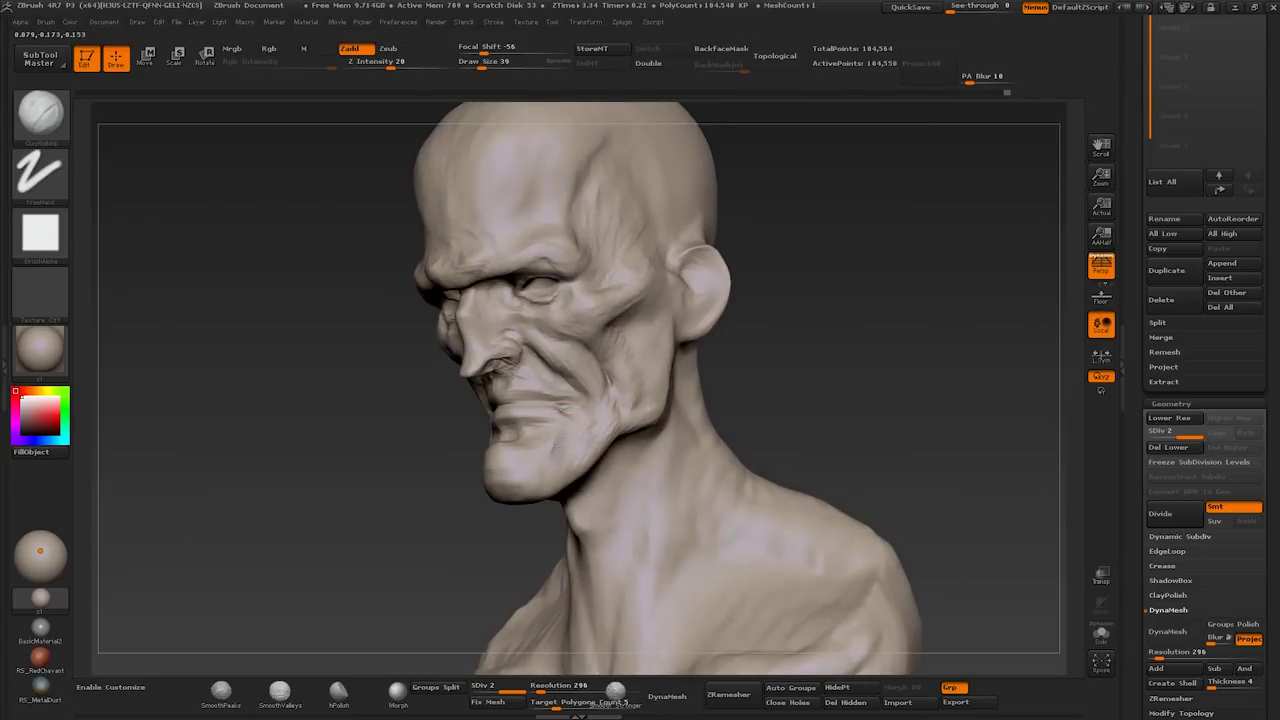
mouse_move(522, 446)
right_mouse_down()
mouse_move(560, 430)
mouse_move(514, 429)
mouse_move(537, 330)
right_mouse_up()
key("bracketright")
right_click_drag(526, 400, 511, 424)
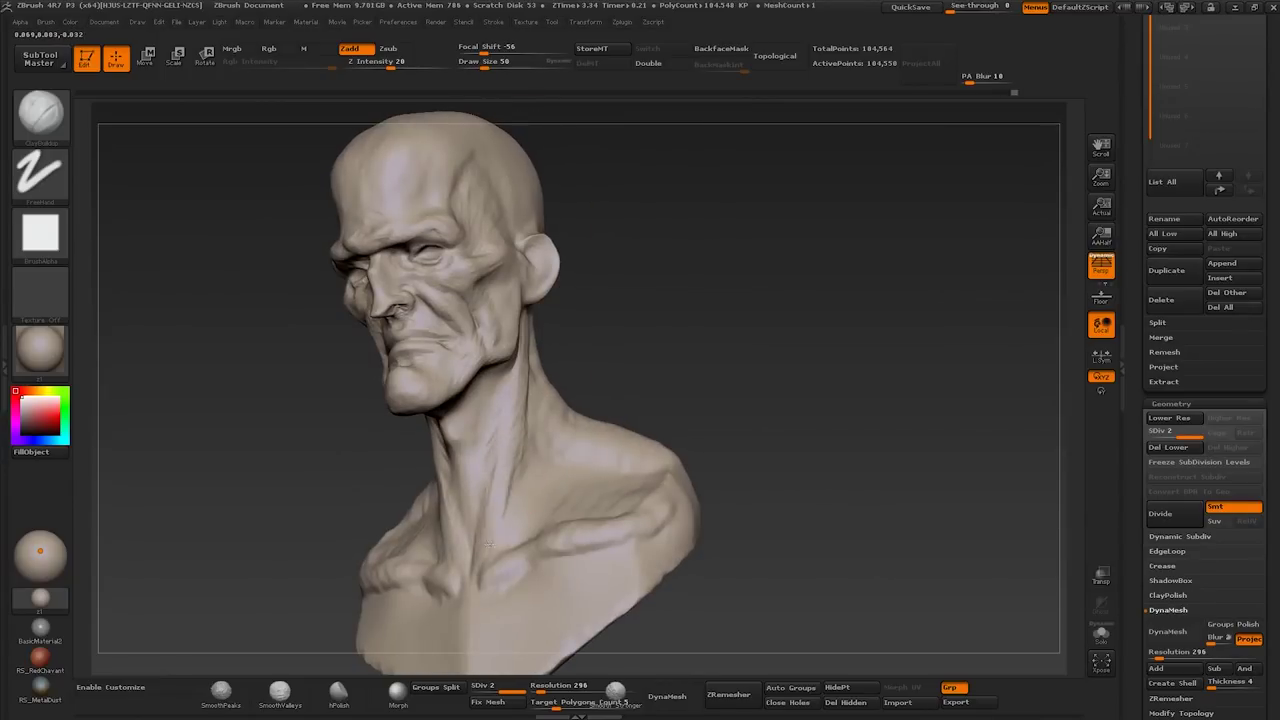
Step: Build up the sagging neck and shoulder forms, checking them from above and in profile
right_click_drag(505, 438, 527, 381)
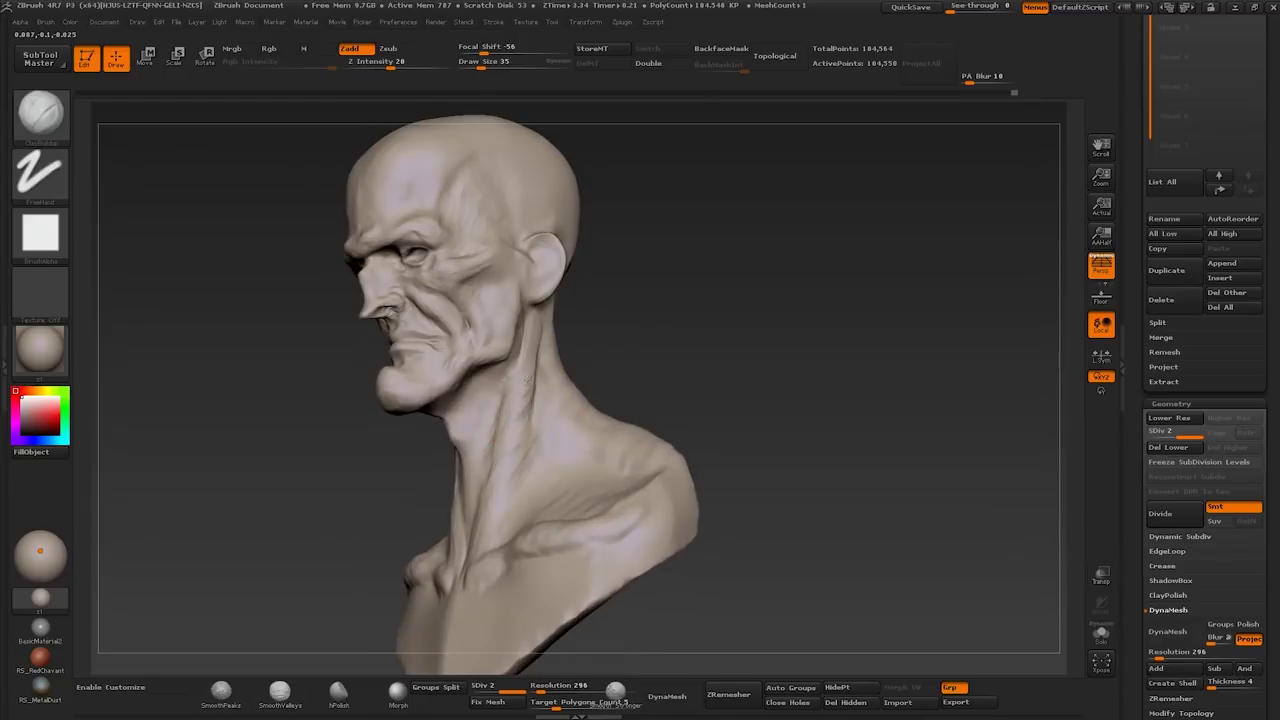
mouse_move(506, 516)
right_mouse_down()
mouse_move(464, 448)
mouse_move(490, 378)
mouse_move(470, 375)
mouse_move(536, 347)
right_mouse_up()
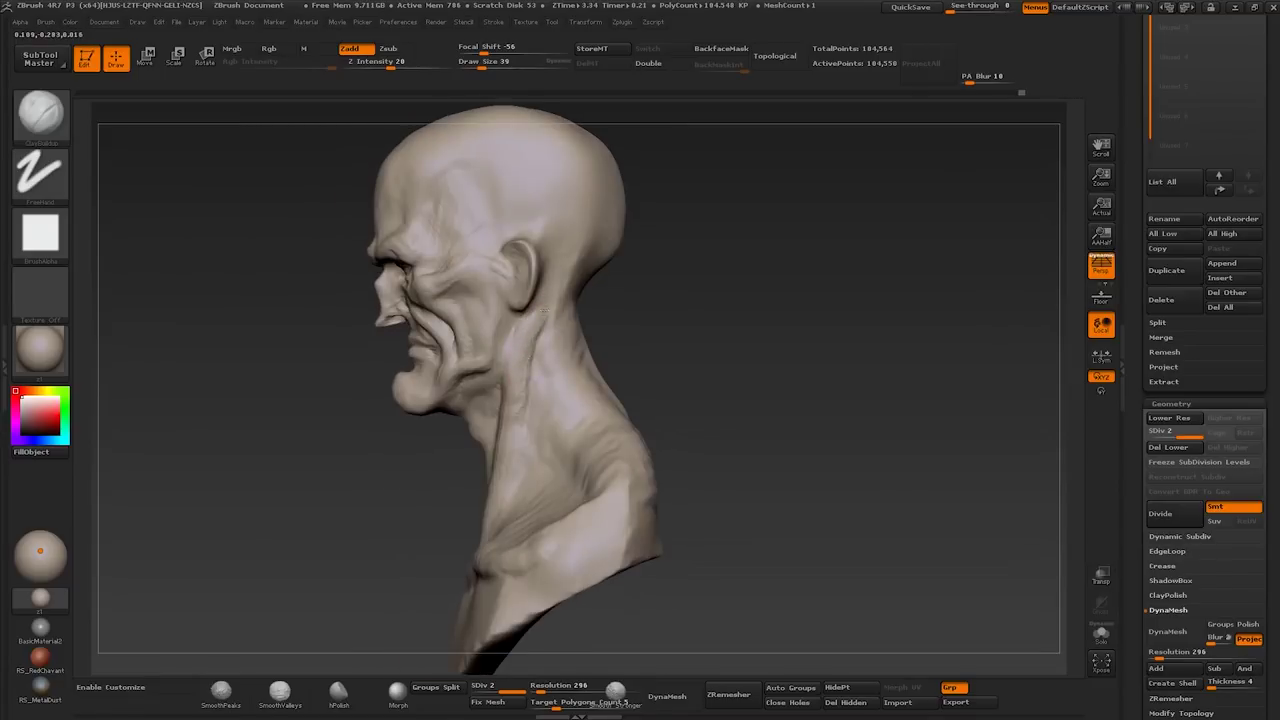
mouse_move(514, 431)
right_mouse_down()
mouse_move(529, 457)
mouse_move(504, 434)
right_mouse_up()
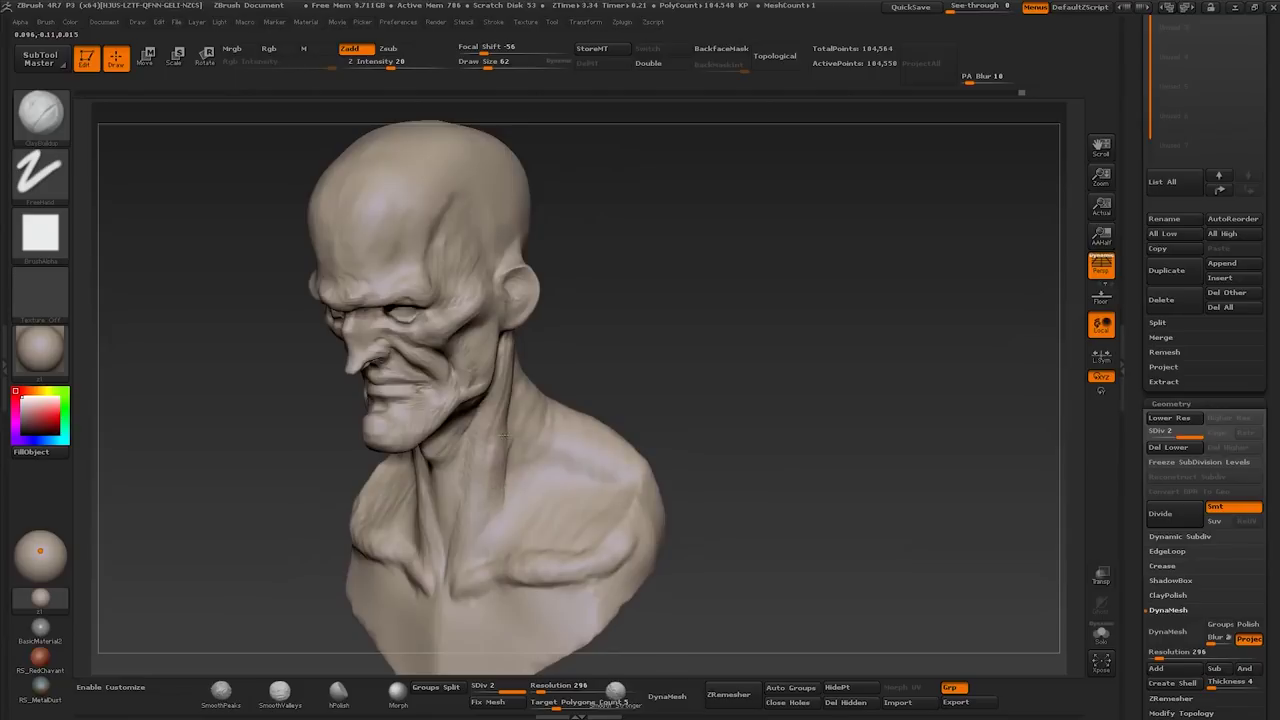
right_click_drag(480, 535, 600, 429)
right_click_drag(546, 389, 491, 320)
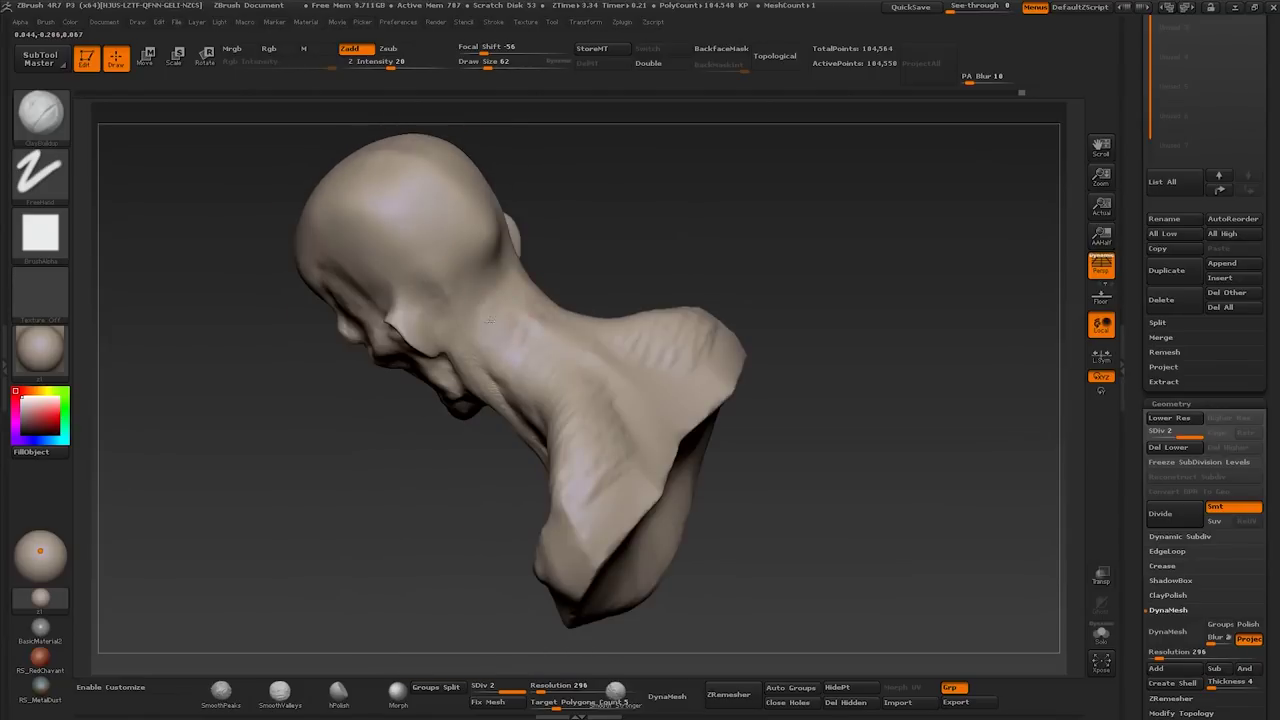
right_click_drag(560, 500, 580, 471)
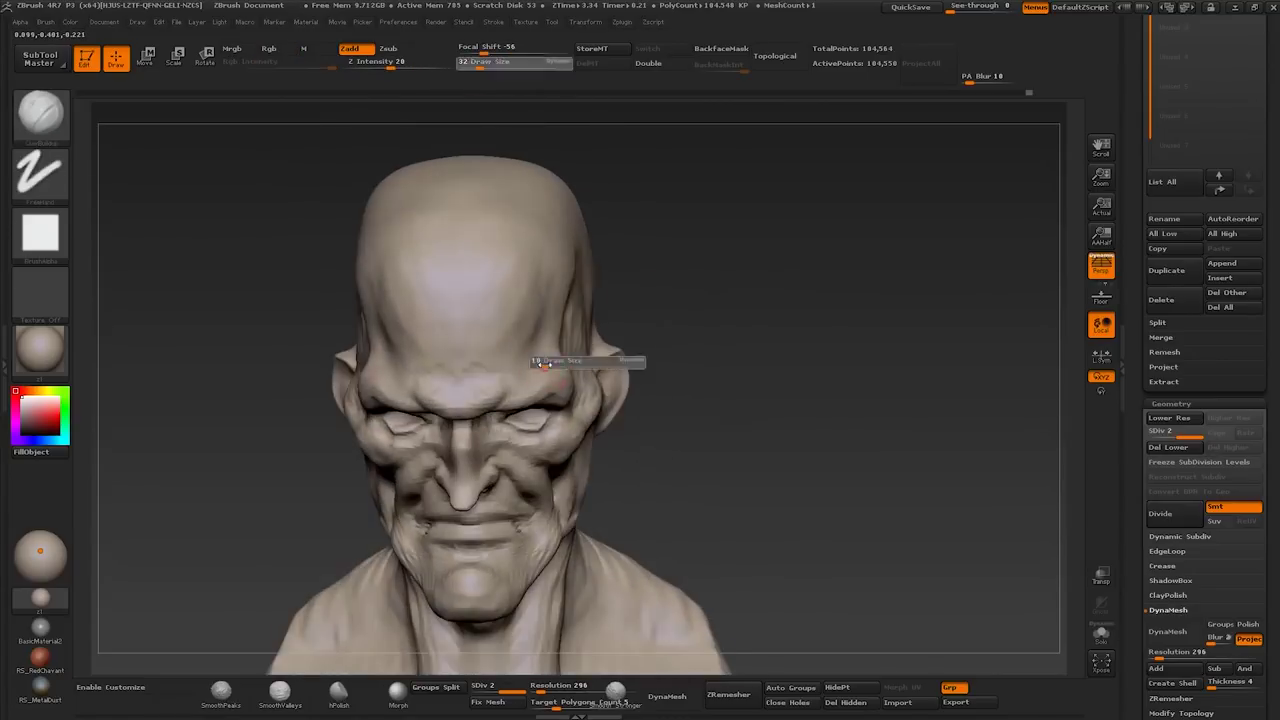
mouse_move(586, 357)
right_mouse_down()
mouse_move(534, 363)
mouse_move(545, 323)
mouse_move(624, 368)
mouse_move(711, 371)
right_mouse_up()
mouse_move(577, 381)
right_mouse_down()
mouse_move(529, 509)
mouse_move(545, 500)
mouse_move(566, 430)
right_mouse_up()
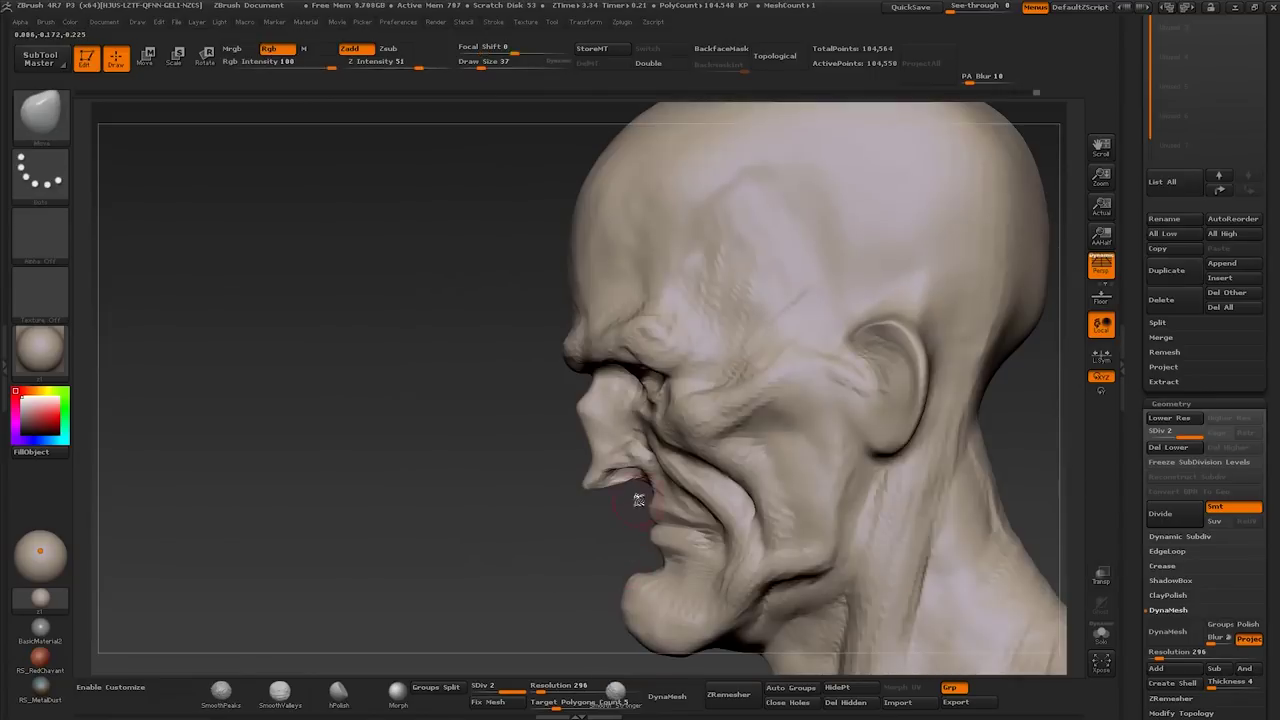
mouse_move(636, 500)
right_mouse_down()
mouse_move(630, 480)
mouse_move(770, 462)
mouse_move(636, 440)
mouse_move(677, 490)
mouse_move(716, 501)
mouse_move(815, 490)
mouse_move(717, 503)
mouse_move(750, 520)
mouse_move(737, 549)
mouse_move(704, 515)
mouse_move(666, 503)
mouse_move(697, 460)
mouse_move(663, 471)
mouse_move(651, 403)
mouse_move(751, 405)
mouse_move(693, 415)
mouse_move(700, 470)
mouse_move(680, 470)
mouse_move(636, 372)
mouse_move(645, 356)
right_mouse_up()
Step: Resize the Move brush from about 108 down to 30 and check the nose from the front
key("s")
left_click_drag(645, 356, 690, 356)
key("s")
left_click_drag(658, 413, 640, 413)
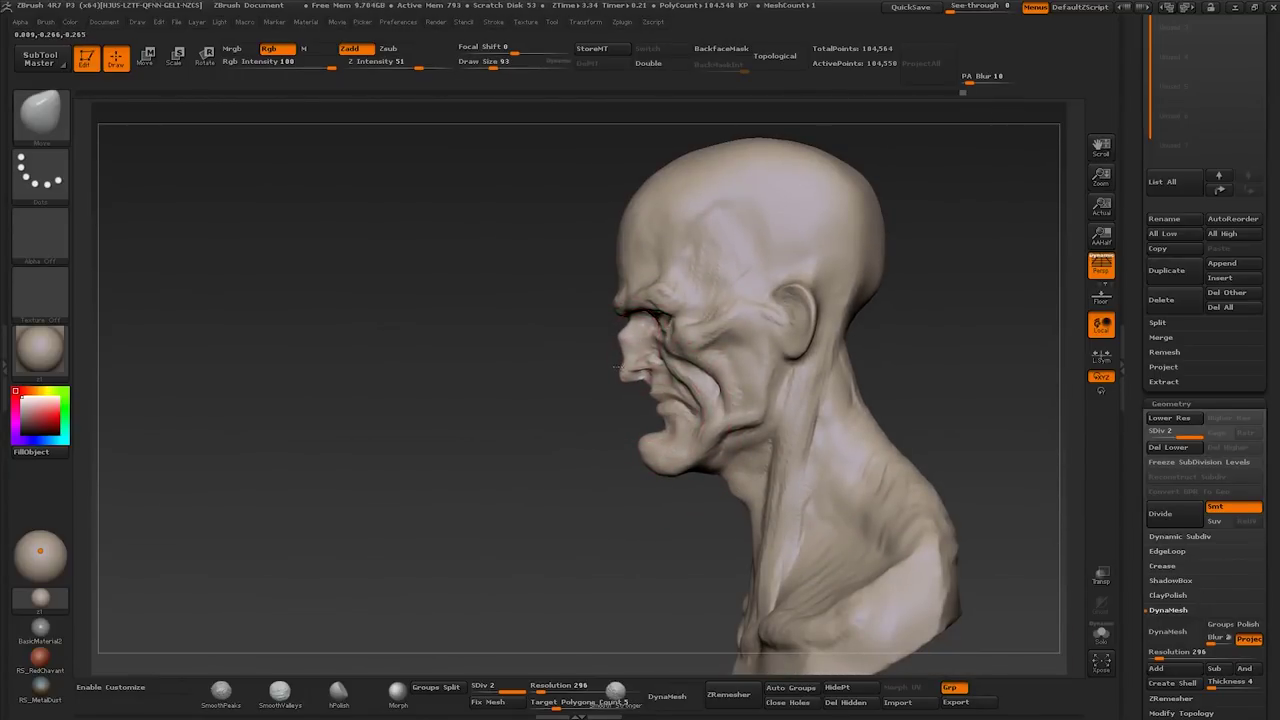
key("bracketleft")
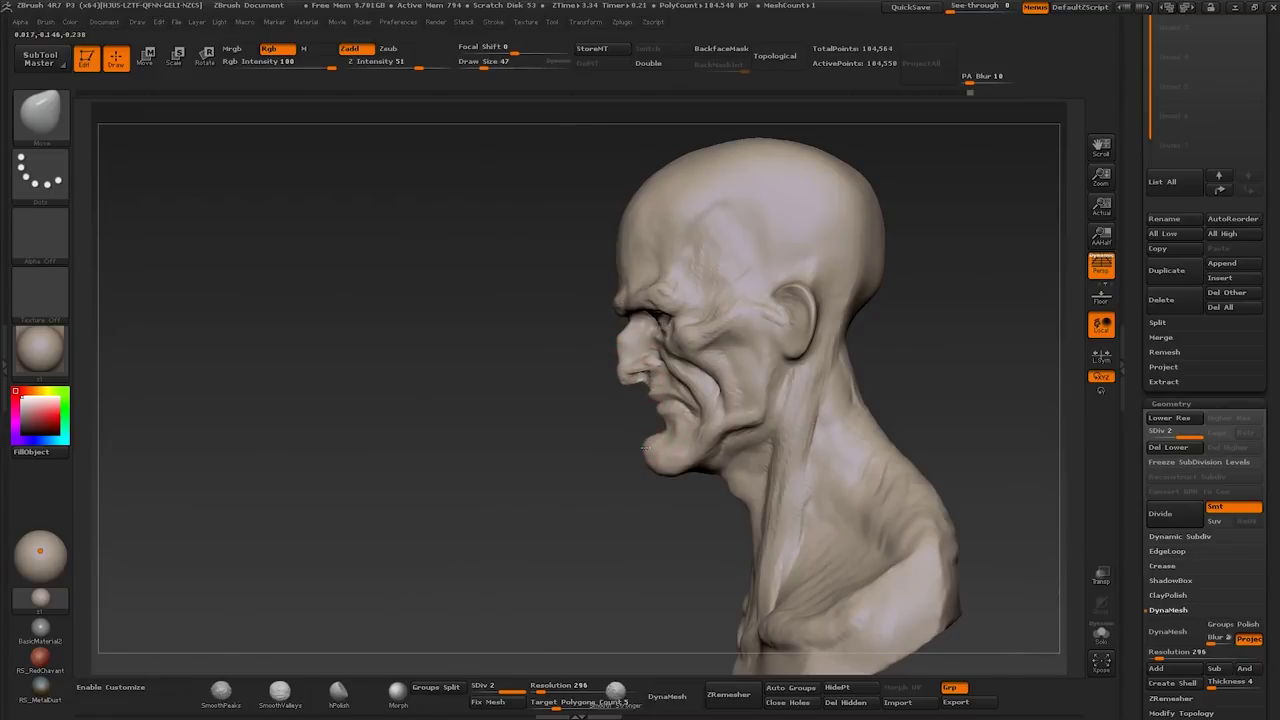
mouse_move(660, 428)
left_mouse_down()
mouse_move(560, 430)
mouse_move(640, 370)
mouse_move(630, 360)
mouse_move(600, 400)
mouse_move(560, 420)
mouse_move(640, 380)
mouse_move(715, 368)
mouse_move(732, 350)
mouse_move(620, 375)
mouse_move(712, 388)
mouse_move(620, 425)
mouse_move(660, 427)
mouse_move(645, 395)
mouse_move(640, 420)
mouse_move(644, 396)
left_mouse_up()
Step: Build up the lips and eyelids with ClayBuildup at sizes 32–56, checking the left profile
key("s")
key("b")
key("c")
key("b")
key("s")
key("bracketright")
key("bracketright")
key("bracketleft")
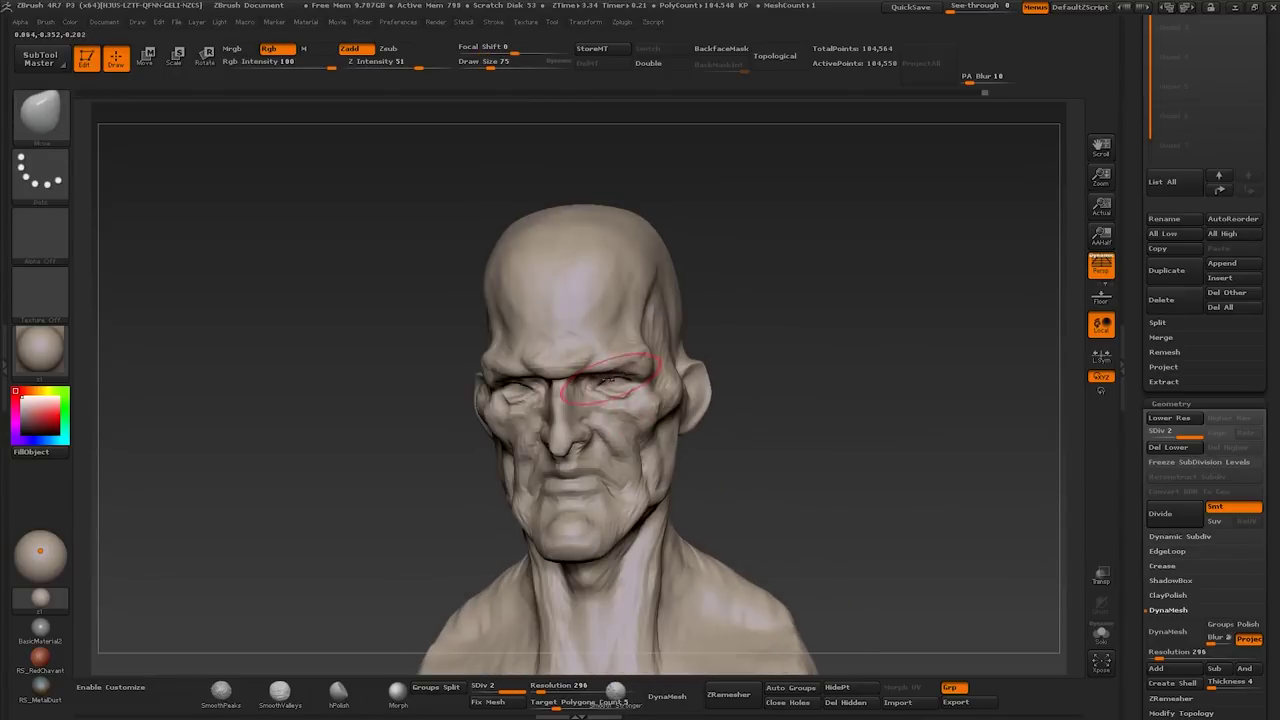
left_click_drag(740, 345, 608, 345)
key("bracketleft")
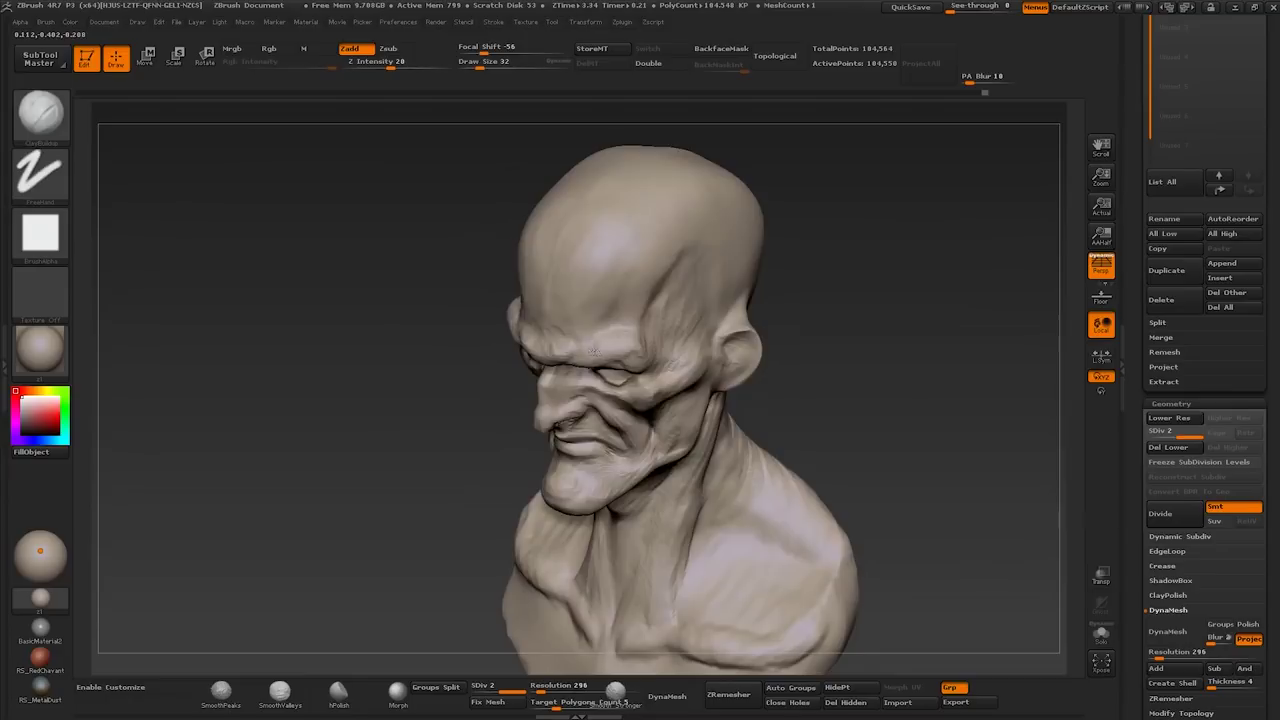
mouse_move(594, 347)
left_mouse_down()
mouse_move(632, 313)
mouse_move(532, 375)
mouse_move(478, 380)
mouse_move(537, 429)
left_mouse_up()
Step: Push the nose tip and lips with a smaller Move brush, alternating with ClayBuildup
key("b")
key("m")
key("v")
key("bracketleft")
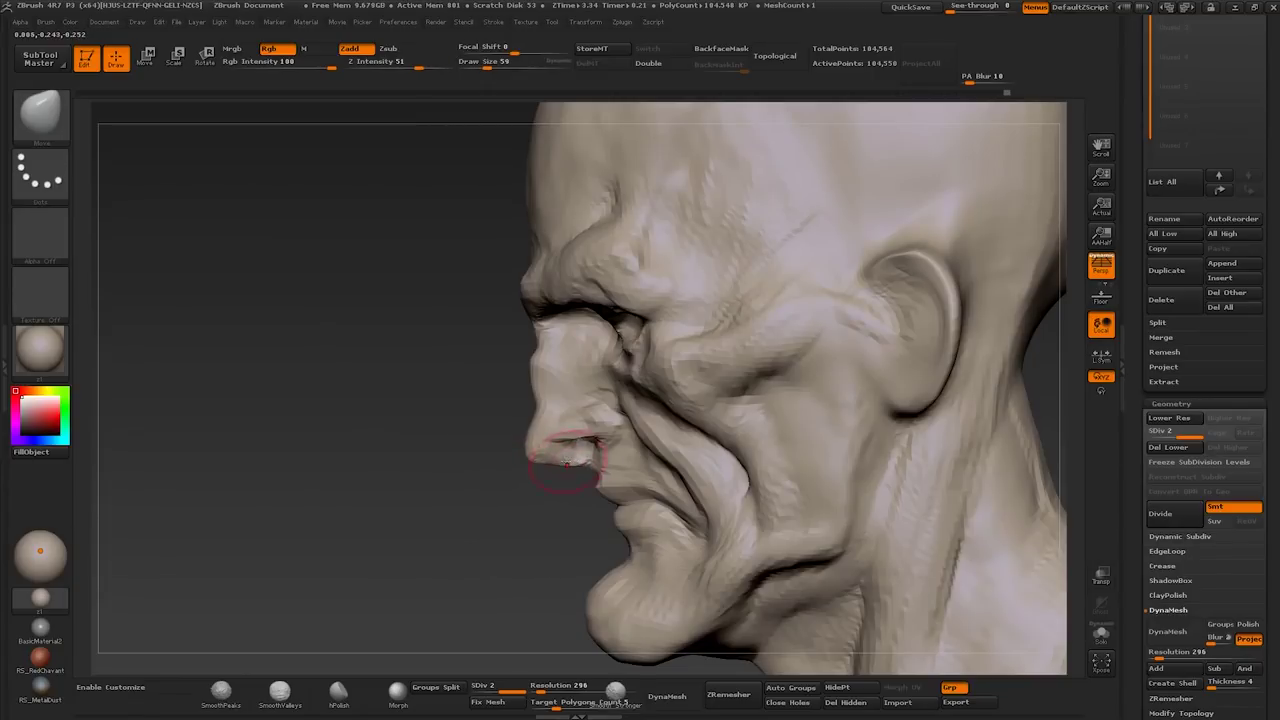
mouse_move(597, 472)
left_mouse_down()
mouse_move(420, 470)
mouse_move(586, 443)
mouse_move(560, 450)
mouse_move(575, 430)
mouse_move(601, 468)
left_mouse_up()
key("b")
key("c")
key("b")
key("b")
key("m")
key("v")
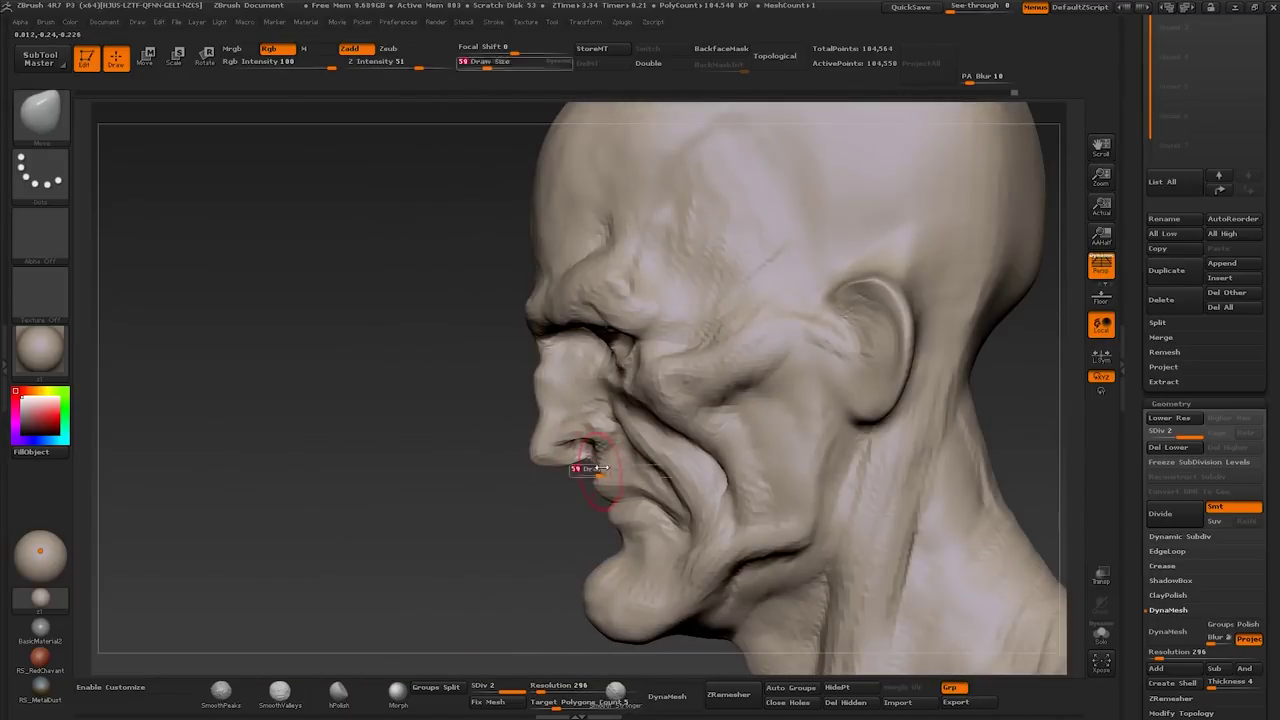
Step: Refine the cheek folds around the mouth with the Move brush at size 35 from several angles
left_click_drag(618, 522, 600, 516)
mouse_move(600, 516)
left_mouse_down()
mouse_move(638, 528)
mouse_move(650, 512)
mouse_move(633, 497)
mouse_move(686, 541)
left_mouse_up()
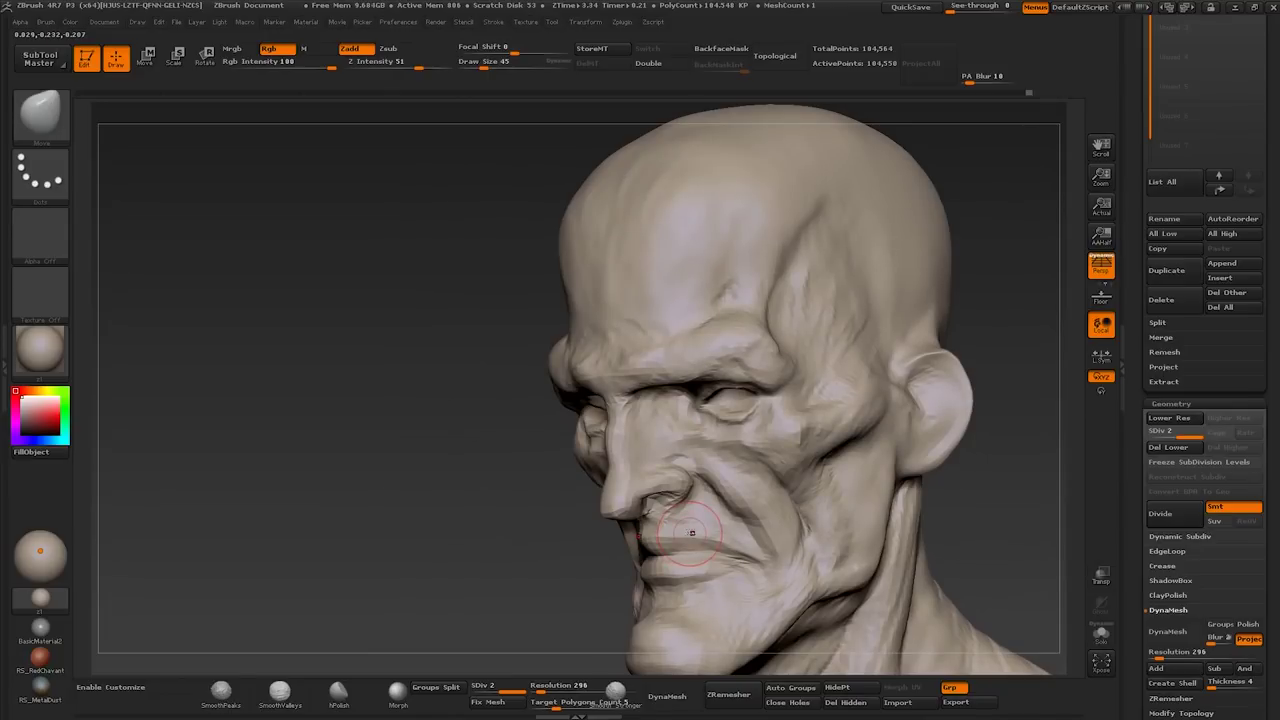
mouse_move(692, 532)
left_mouse_down()
mouse_move(706, 452)
mouse_move(680, 482)
mouse_move(692, 490)
left_mouse_up()
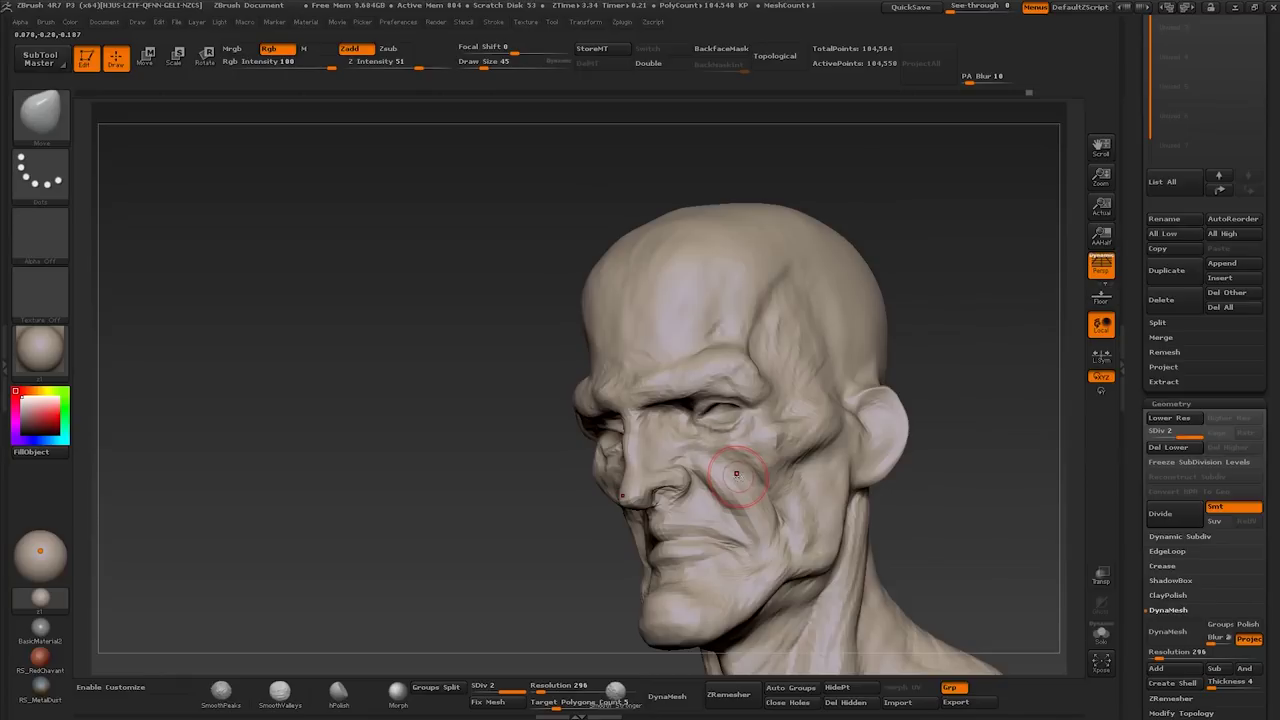
mouse_move(655, 500)
left_mouse_down()
mouse_move(680, 455)
mouse_move(701, 466)
mouse_move(700, 443)
mouse_move(712, 525)
mouse_move(688, 540)
mouse_move(668, 478)
mouse_move(533, 519)
left_mouse_up()
mouse_move(605, 410)
left_mouse_down()
mouse_move(615, 405)
mouse_move(594, 457)
mouse_move(628, 430)
mouse_move(565, 425)
mouse_move(657, 429)
mouse_move(670, 385)
mouse_move(797, 347)
left_mouse_up()
Step: Carve creases with Dam_Standard and build up the area behind the ear with ClayBuildup
key("s")
key("b")
key("d")
key("s")
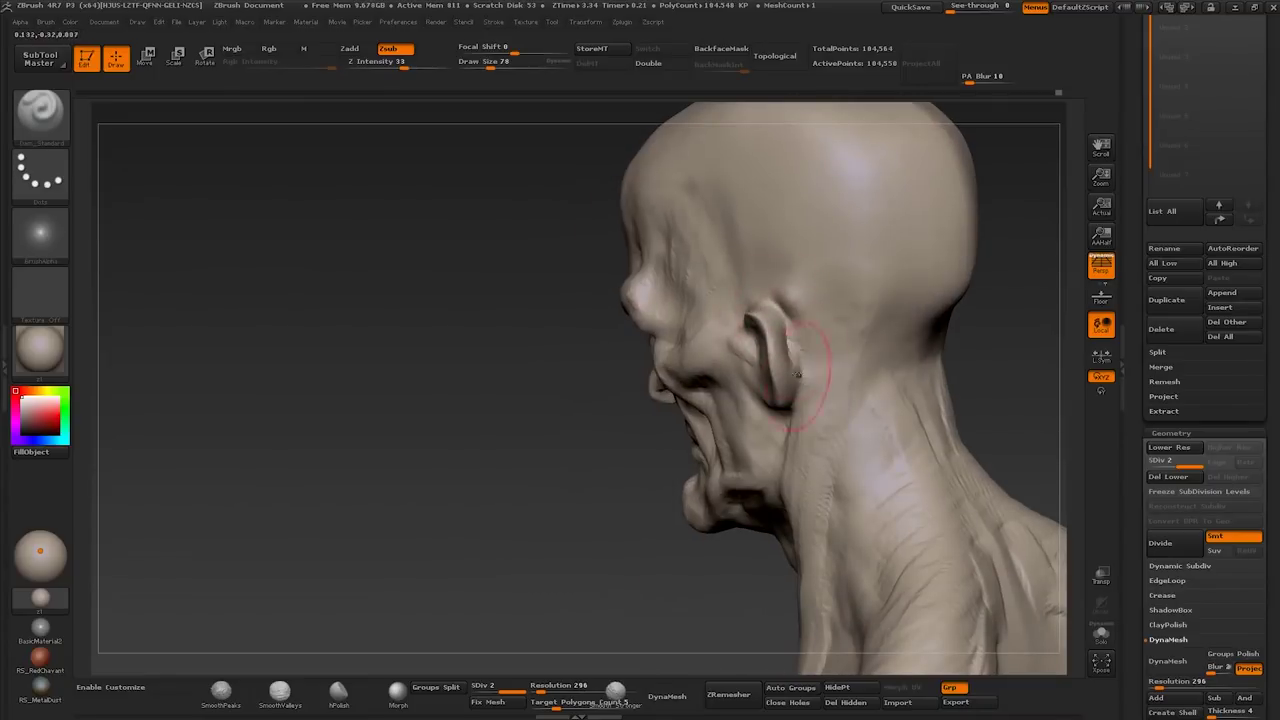
key("b")
key("c")
Step: Alternate Move, Dam_Standard and ClayBuildup at brush size 30 to deepen the eyelid creases
key("b")
left_click_drag(450, 400, 350, 400)
mouse_move(560, 330)
left_mouse_down()
mouse_move(795, 325)
mouse_move(771, 286)
mouse_move(737, 320)
mouse_move(762, 330)
mouse_move(778, 315)
mouse_move(773, 358)
mouse_move(746, 337)
mouse_move(749, 377)
mouse_move(688, 402)
mouse_move(712, 500)
mouse_move(700, 440)
mouse_move(672, 398)
left_mouse_up()
key("b")
key("m")
key("v")
key("b")
key("d")
key("s")
key("b")
key("c")
key("b")
key("s")
mouse_move(660, 397)
left_mouse_down()
mouse_move(675, 397)
mouse_move(664, 397)
left_mouse_up()
mouse_move(664, 397)
left_mouse_down()
mouse_move(586, 371)
mouse_move(646, 337)
mouse_move(579, 299)
left_mouse_up()
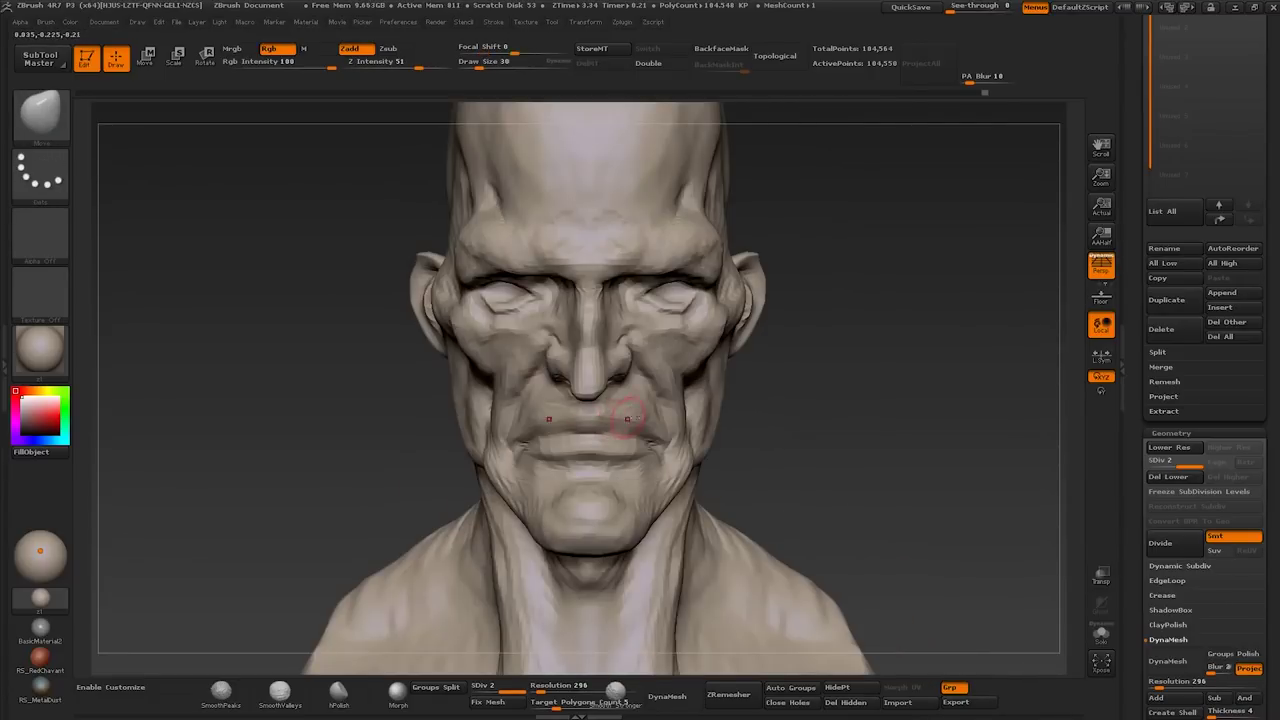
Step: Reshape the jaw and cheeks with a Move brush enlarged to 155, viewed from profile and below
key("s")
left_click_drag(705, 446, 760, 446)
left_click_drag(430, 480, 414, 371, "alt")
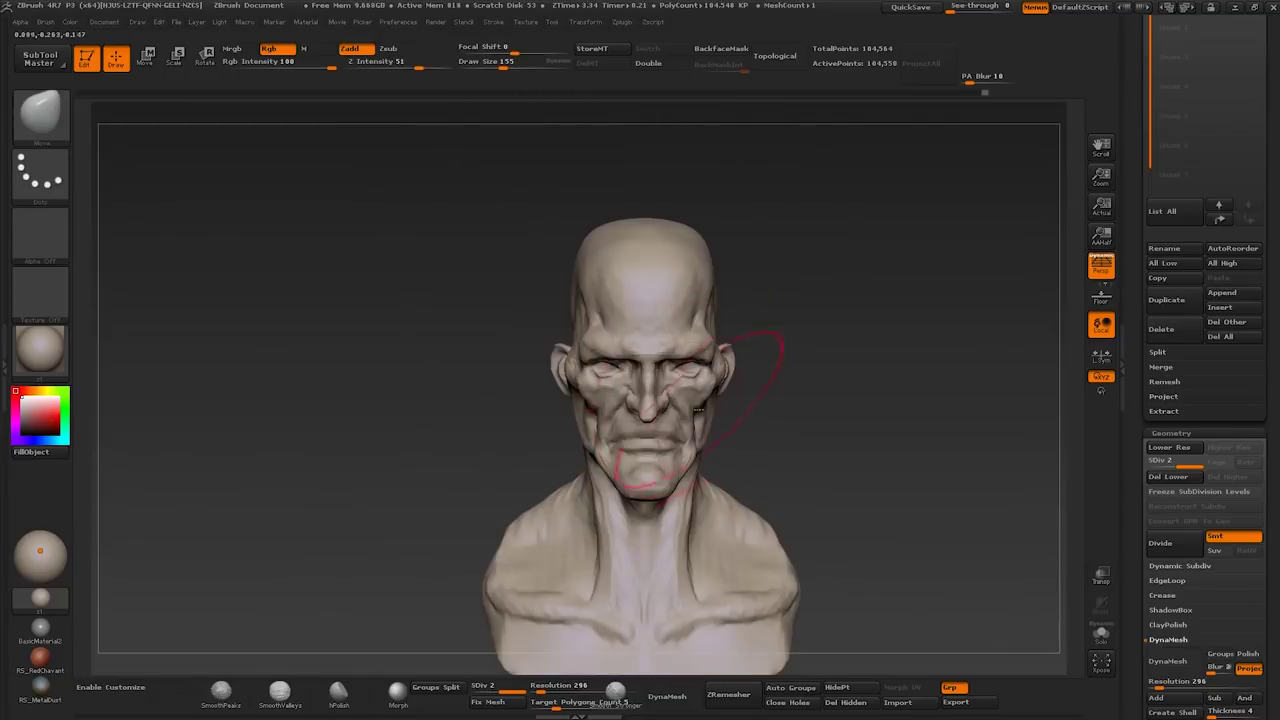
left_click_drag(371, 271, 470, 280)
key("s")
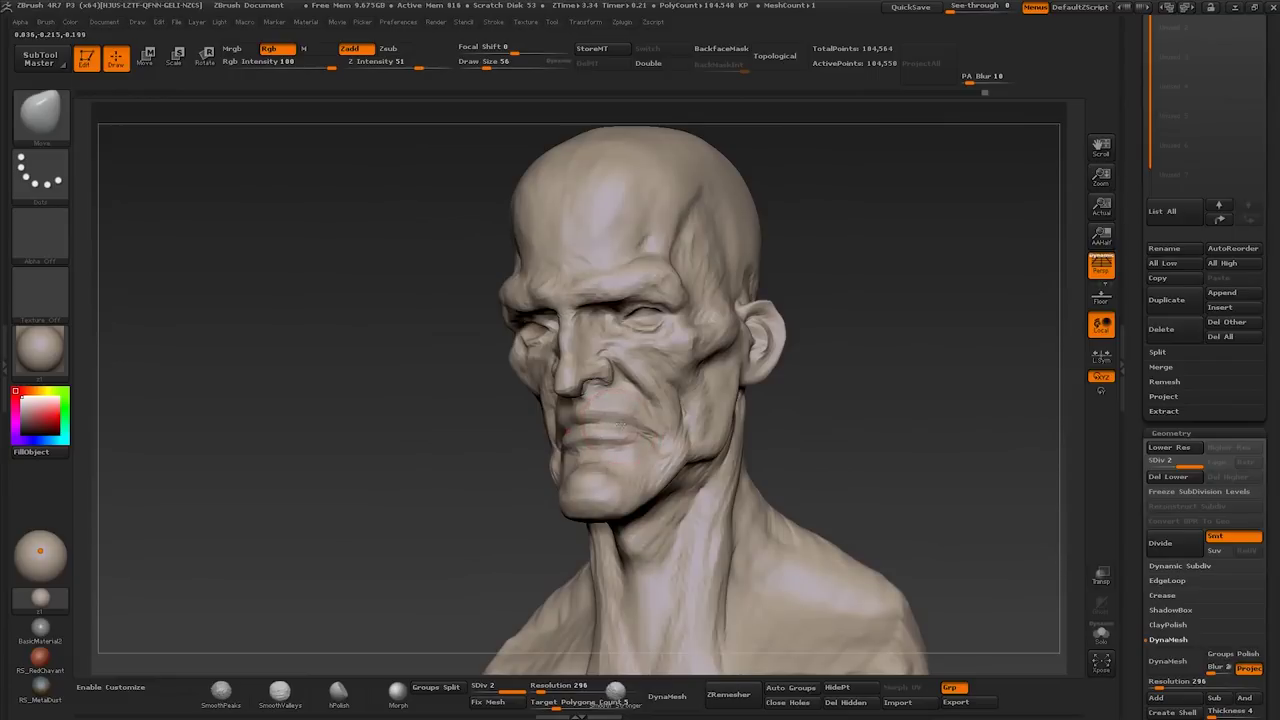
mouse_move(860, 250)
left_mouse_down()
mouse_move(850, 380)
mouse_move(663, 547)
mouse_move(680, 594)
mouse_move(653, 488)
mouse_move(684, 603)
mouse_move(654, 449)
mouse_move(677, 475)
mouse_move(600, 557)
mouse_move(676, 583)
left_mouse_up()
key("b")
key("c")
key("b")
Step: Build up the neck forms with ClayBuildup at size 251 from side and three-quarter views
left_click_drag(776, 474, 820, 454)
key("s")
mouse_move(745, 550)
left_mouse_down()
mouse_move(729, 471)
mouse_move(802, 483)
left_mouse_up()
mouse_move(810, 437)
left_mouse_down()
mouse_move(843, 429)
mouse_move(783, 459)
mouse_move(790, 440)
mouse_move(771, 428)
mouse_move(799, 420)
mouse_move(780, 430)
mouse_move(776, 414)
mouse_move(790, 430)
mouse_move(862, 431)
left_mouse_up()
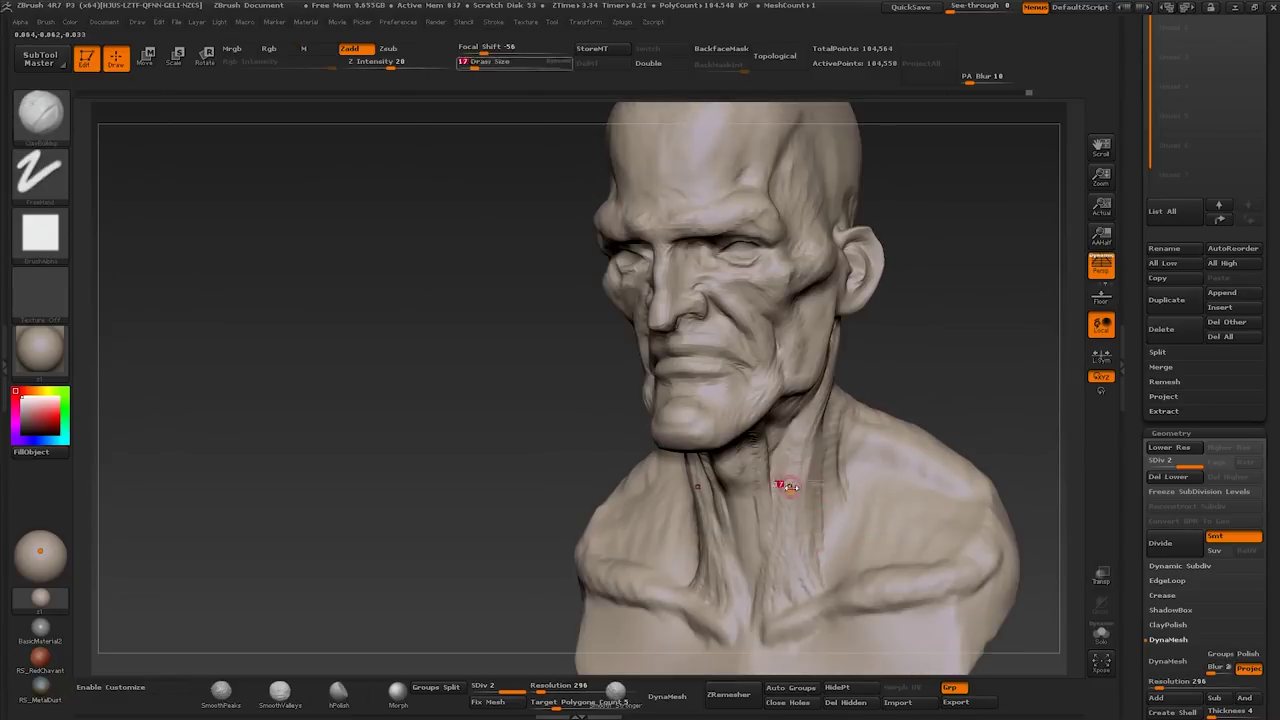
mouse_move(789, 486)
left_mouse_down()
mouse_move(729, 349)
mouse_move(766, 375)
mouse_move(808, 369)
left_mouse_up()
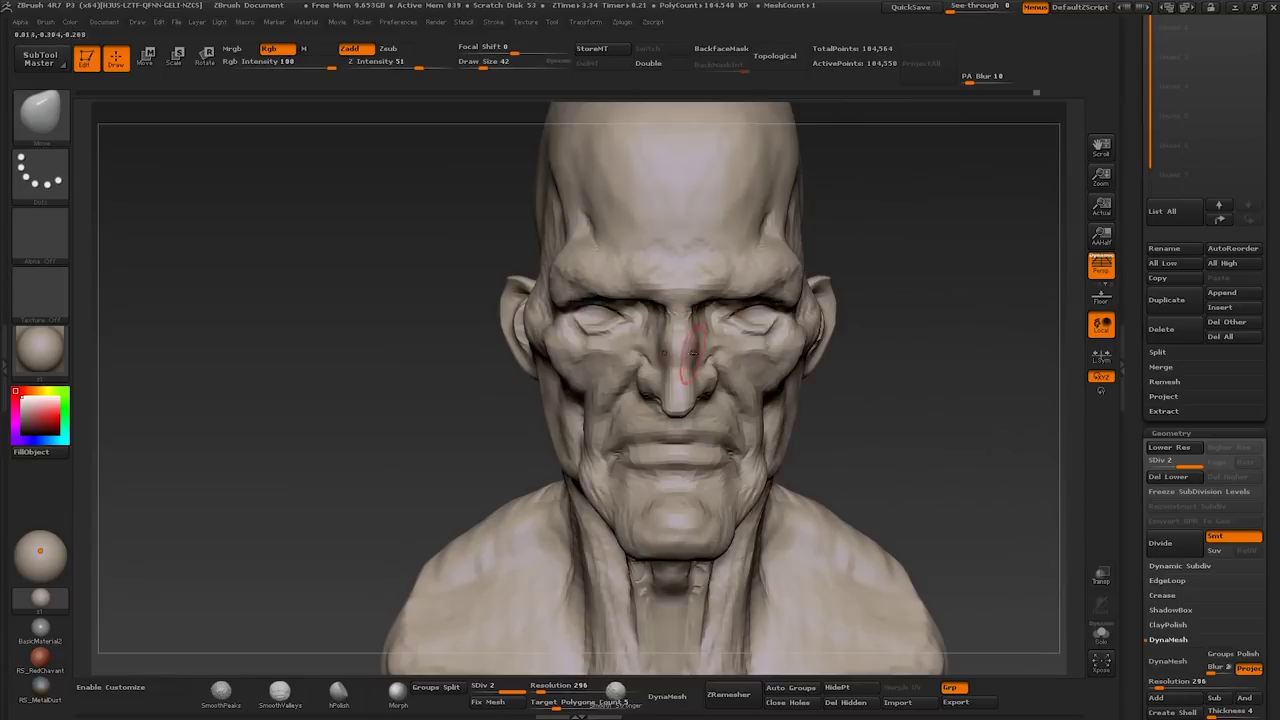
mouse_move(692, 352)
left_mouse_down()
mouse_move(683, 392)
mouse_move(719, 371)
mouse_move(725, 322)
mouse_move(665, 328)
left_mouse_up()
mouse_move(750, 318)
left_mouse_down()
mouse_move(890, 318)
mouse_move(749, 329)
mouse_move(766, 320)
mouse_move(841, 336)
mouse_move(790, 365)
mouse_move(892, 377)
mouse_move(816, 276)
mouse_move(831, 316)
mouse_move(812, 318)
mouse_move(837, 293)
left_mouse_up()
Step: Cut wrinkles across the brow with Dam_Standard from a level front view
key("b")
key("d")
key("s")
Step: Alternate Move and ClayBuildup to reshape the folds around the eyes
key("s")
mouse_move(850, 338)
left_mouse_down()
mouse_move(857, 405)
mouse_move(783, 385)
mouse_move(761, 404)
left_mouse_up()
key("b")
key("m")
key("v")
key("b")
key("c")
key("b")
key("b")
key("m")
key("v")
key("s")
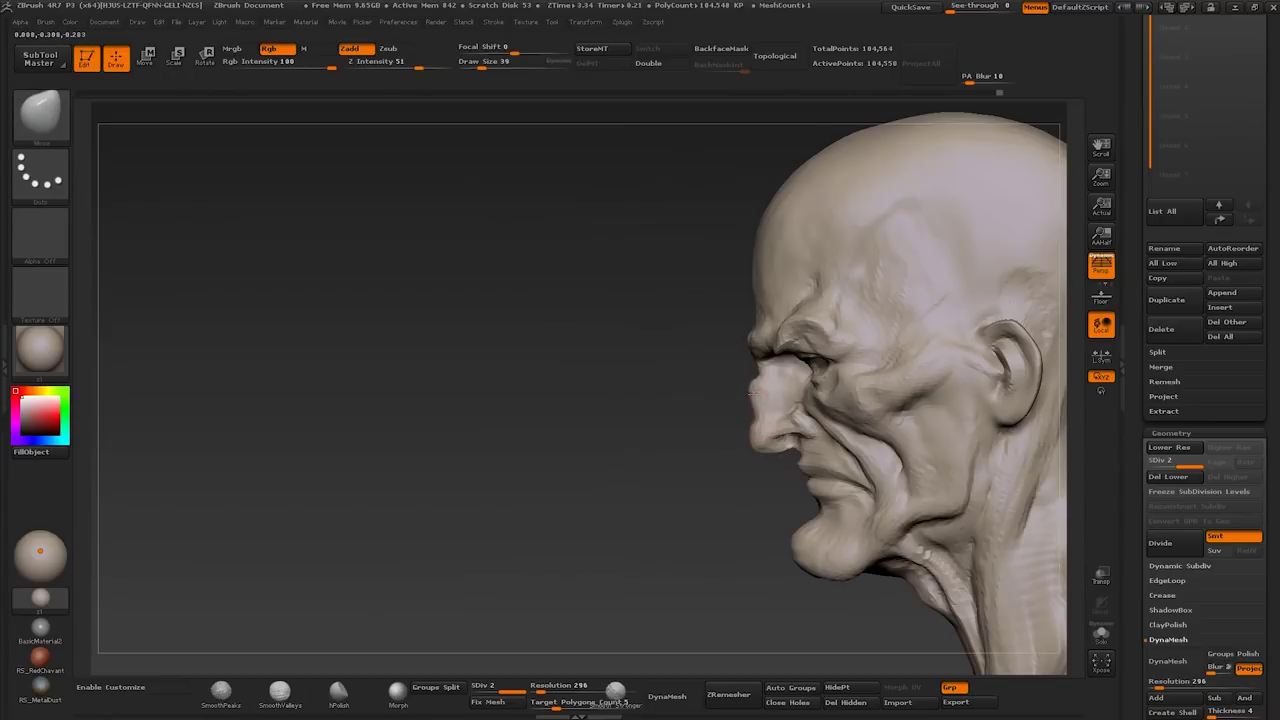
mouse_move(748, 386)
left_mouse_down()
mouse_move(749, 371)
mouse_move(753, 400)
mouse_move(829, 371)
mouse_move(822, 450)
mouse_move(870, 360)
left_mouse_up()
Step: Puff up the eyelids into narrower slits, alternating ClayBuildup and Move
key("b")
key("c")
key("b")
key("b")
key("m")
key("v")
key("s")
key("b")
key("c")
key("b")
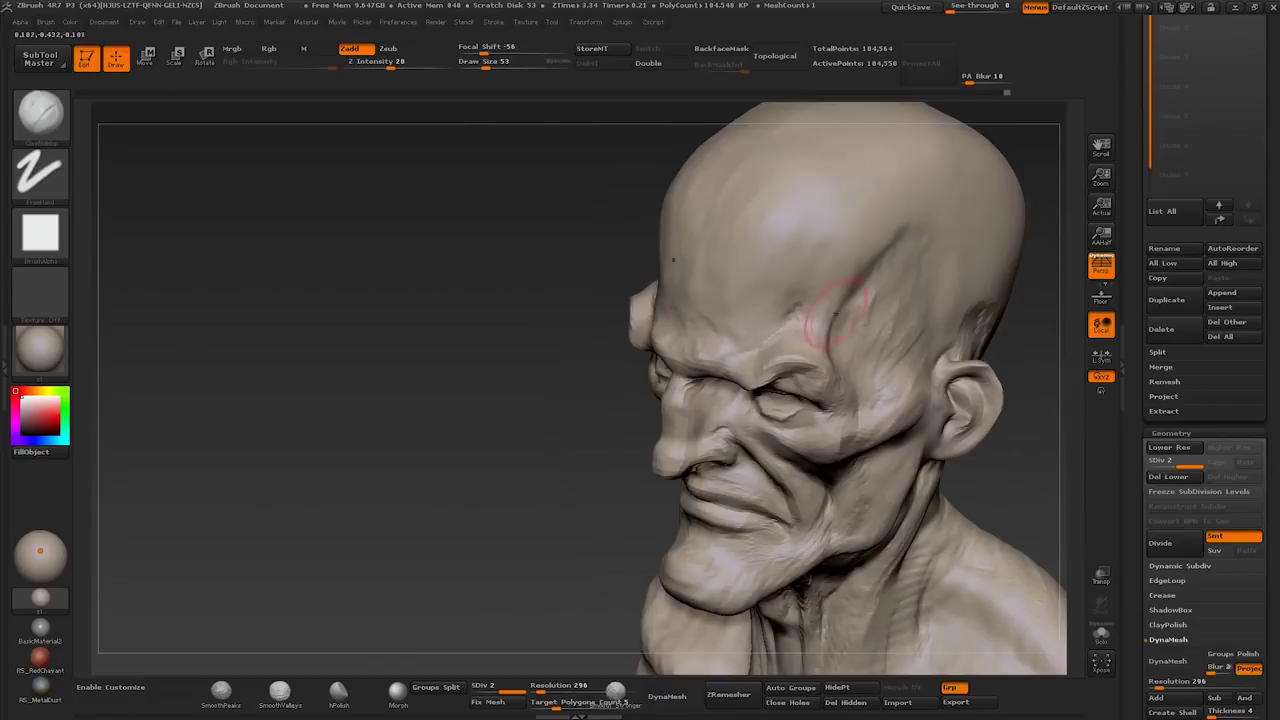
Step: Carve crow's-feet creases at the outer eye corners with Dam_Standard at size about 56
left_click_drag(835, 313, 875, 318)
mouse_move(906, 238)
left_mouse_down()
mouse_move(660, 362)
mouse_move(848, 315)
mouse_move(790, 332)
left_mouse_up()
key("s")
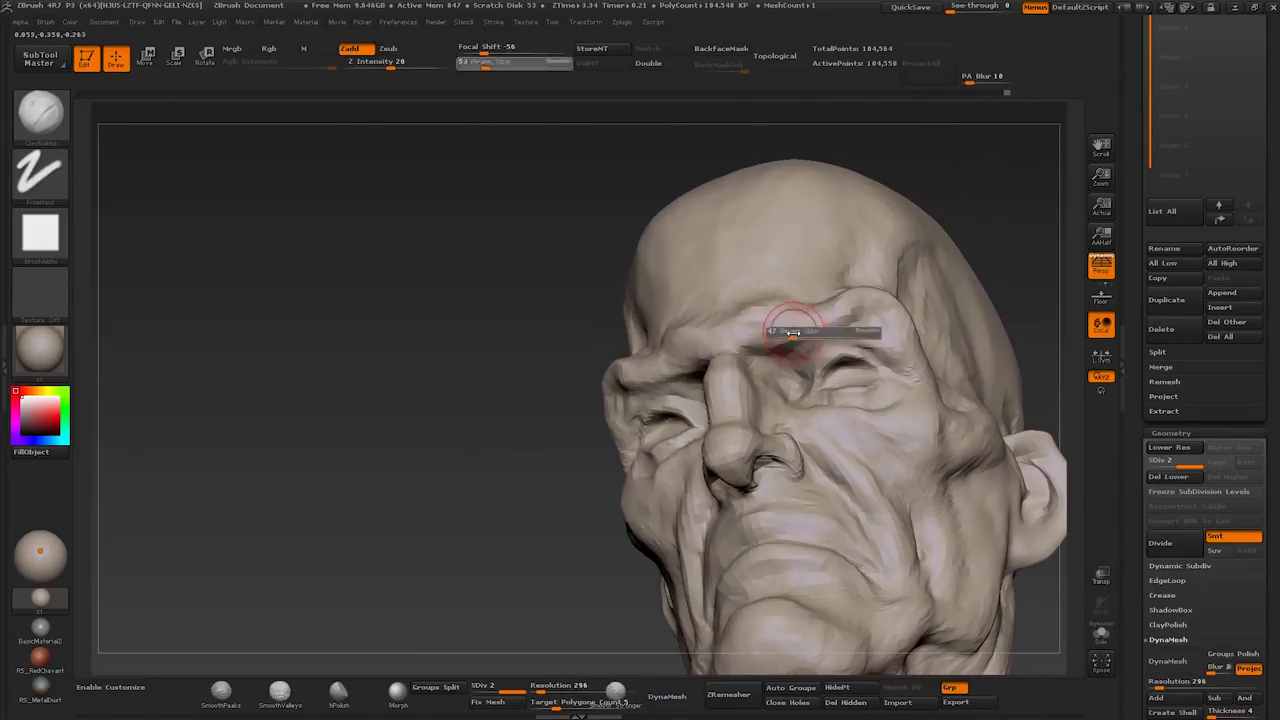
mouse_move(798, 383)
left_mouse_down()
mouse_move(757, 400)
mouse_move(828, 400)
mouse_move(810, 385)
mouse_move(800, 400)
mouse_move(829, 434)
mouse_move(847, 387)
left_mouse_up()
key("b")
key("d")
key("s")
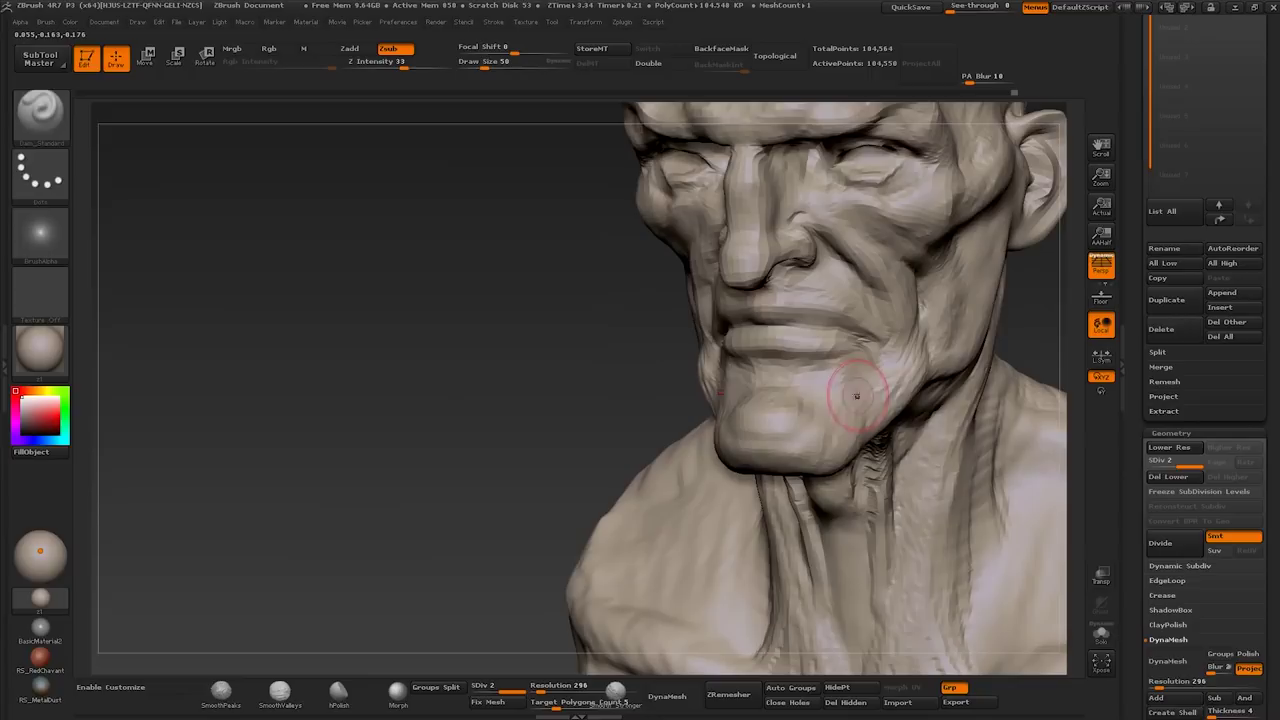
mouse_move(803, 379)
left_mouse_down()
mouse_move(846, 360)
mouse_move(789, 349)
left_mouse_up()
mouse_move(790, 388)
left_mouse_down()
mouse_move(640, 400)
mouse_move(843, 442)
mouse_move(770, 428)
left_mouse_up()
Step: Push and build up the cheek folds with Move and ClayBuildup
key("b")
key("m")
key("v")
left_click_drag(1072, 438, 1050, 480, "alt")
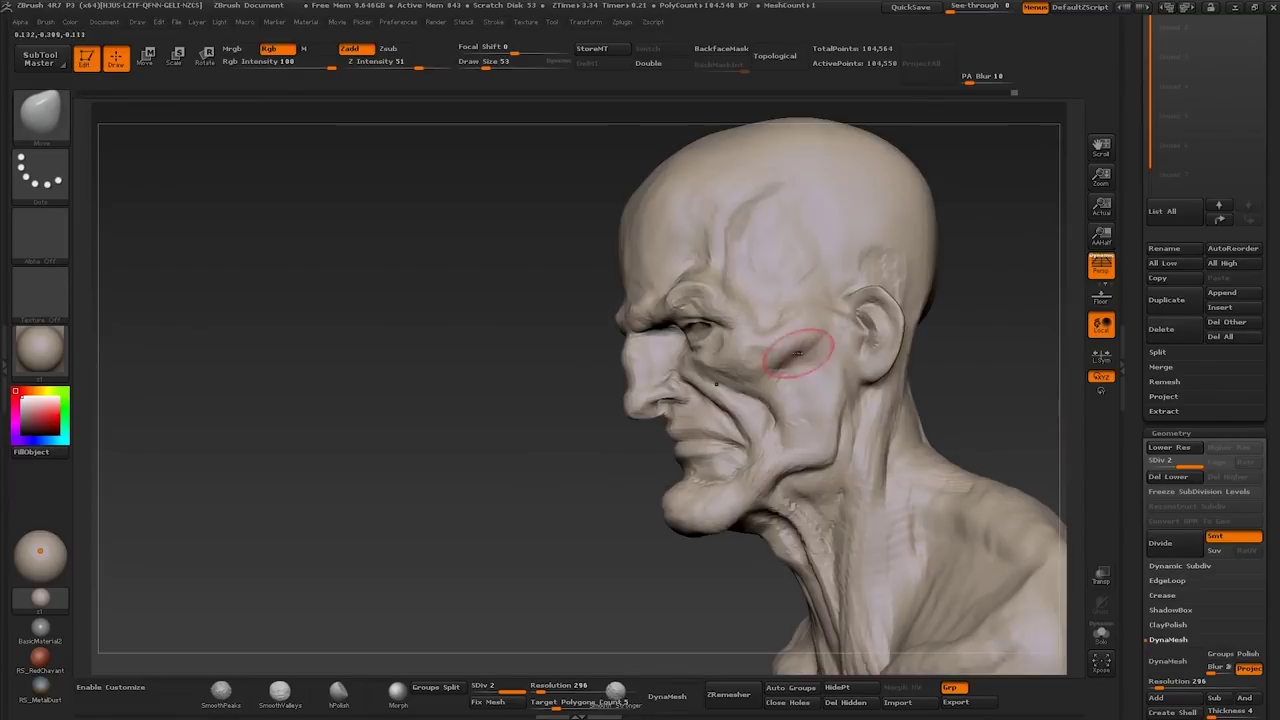
key("b")
key("c")
key("b")
mouse_move(803, 327)
left_mouse_down()
mouse_move(826, 396)
mouse_move(735, 393)
mouse_move(748, 365)
left_mouse_up()
Step: Refine the jaw creases with Standard and Move brushes, checking from profile to front
key("b")
key("s")
key("t")
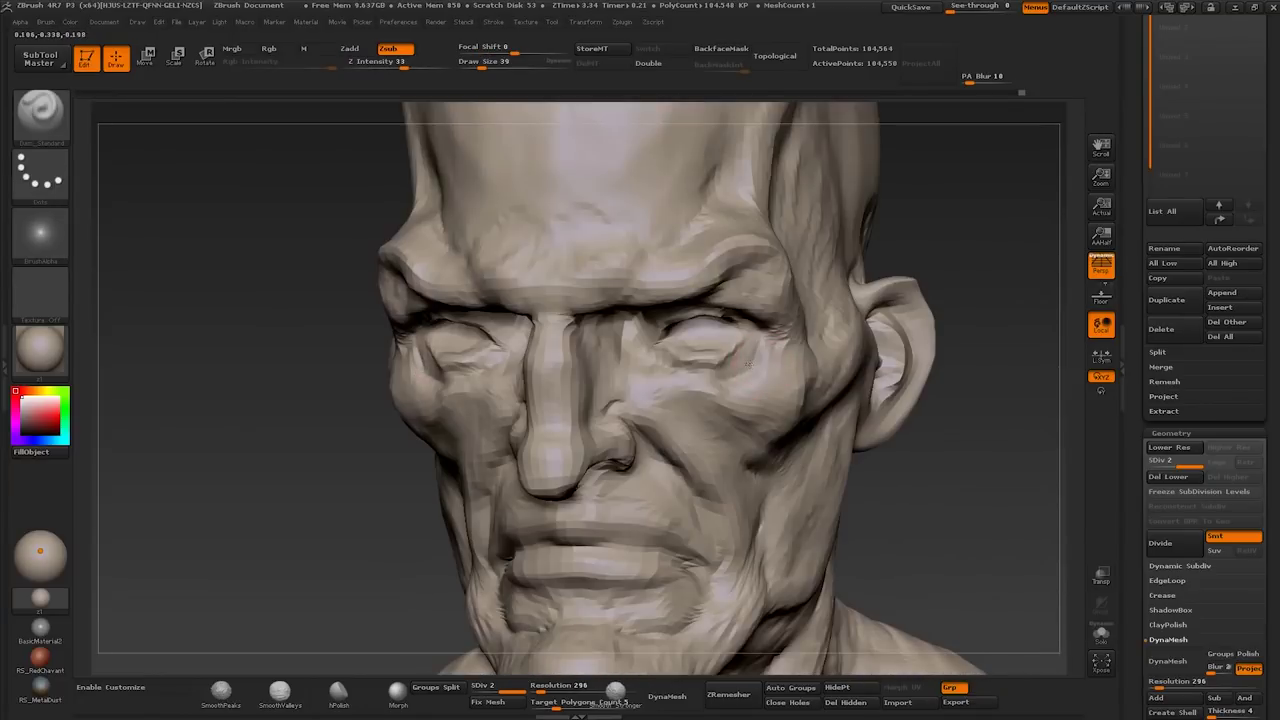
key("b")
key("m")
key("v")
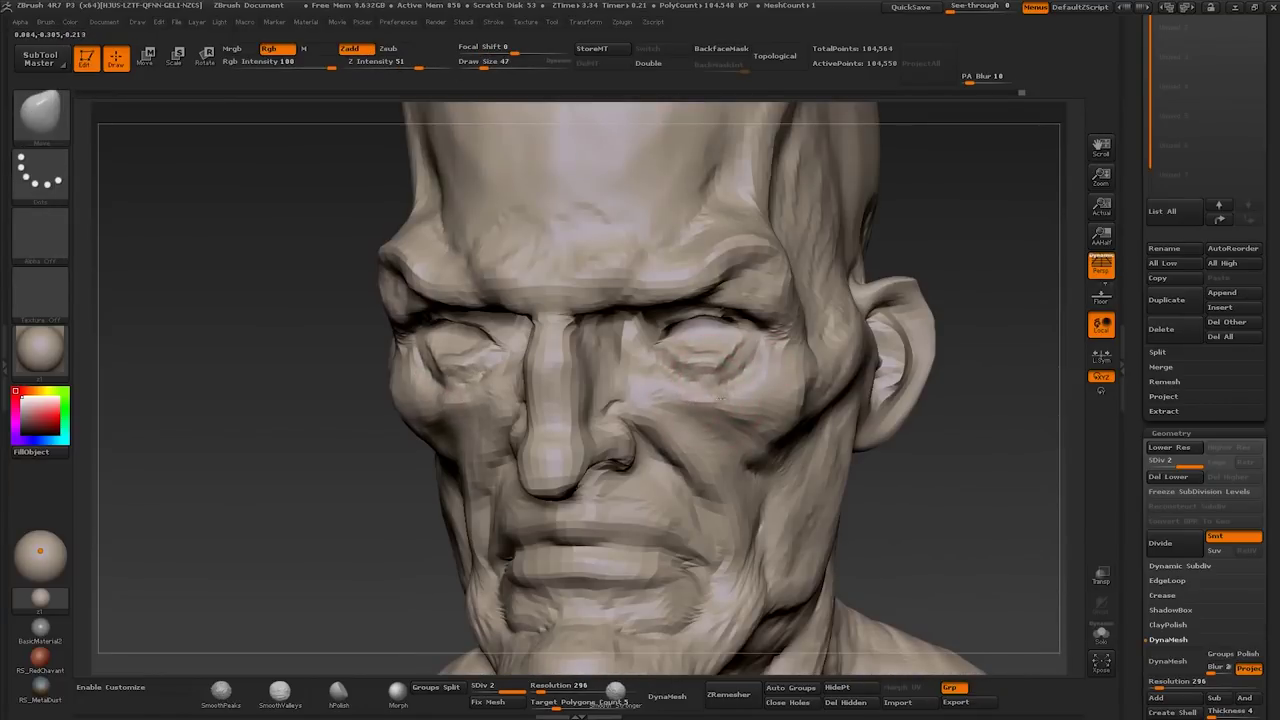
mouse_move(700, 340)
left_mouse_down()
mouse_move(660, 345)
mouse_move(722, 348)
left_mouse_up()
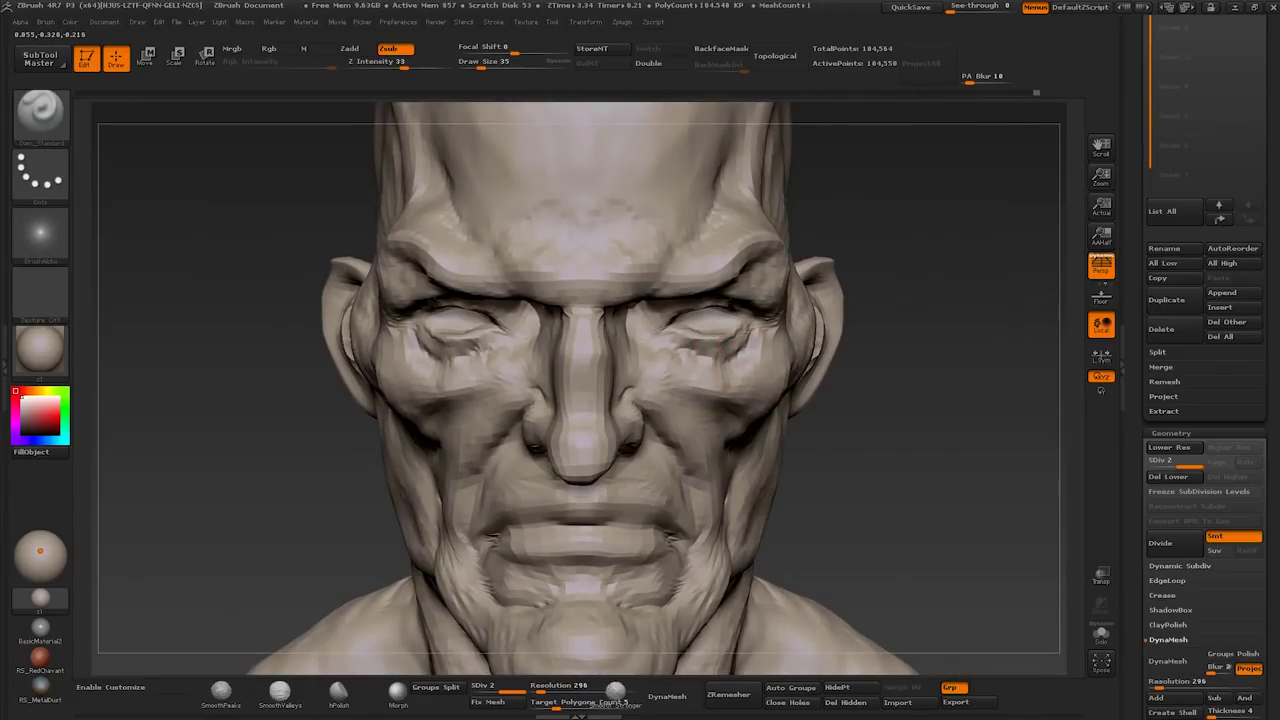
left_click_drag(449, 355, 747, 370)
left_click_drag(428, 348, 756, 330)
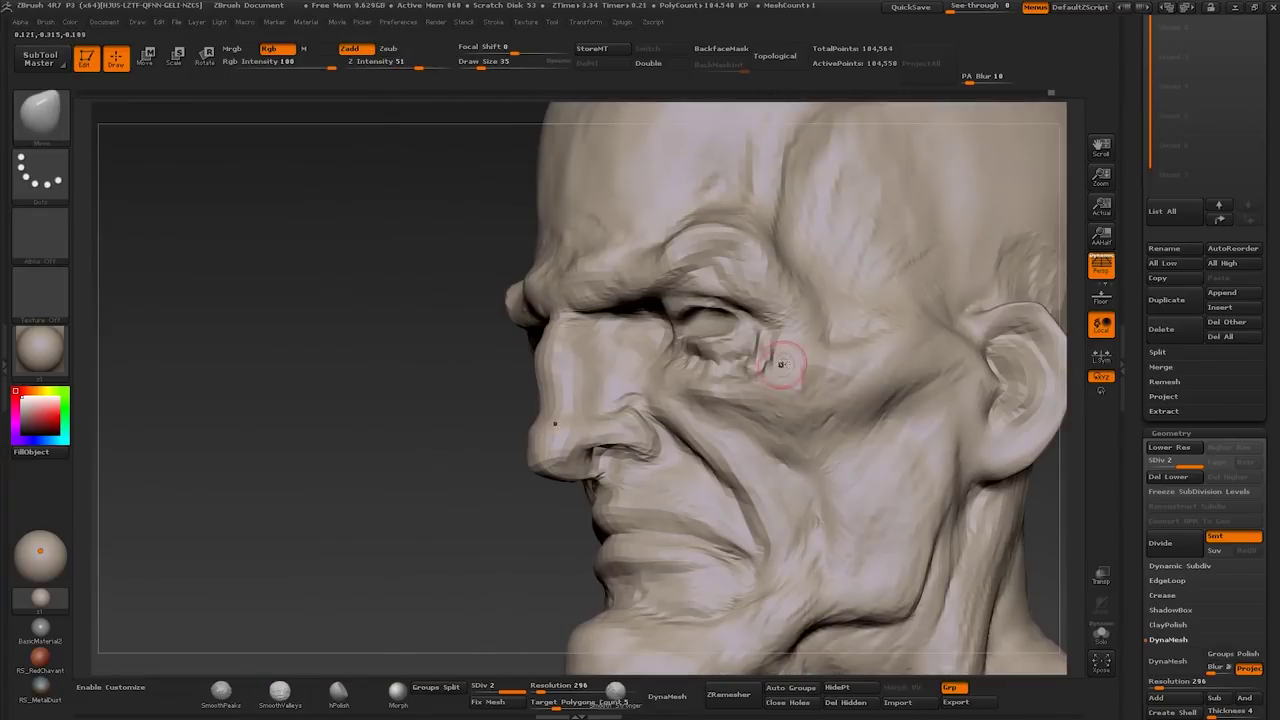
left_click_drag(795, 375, 692, 392)
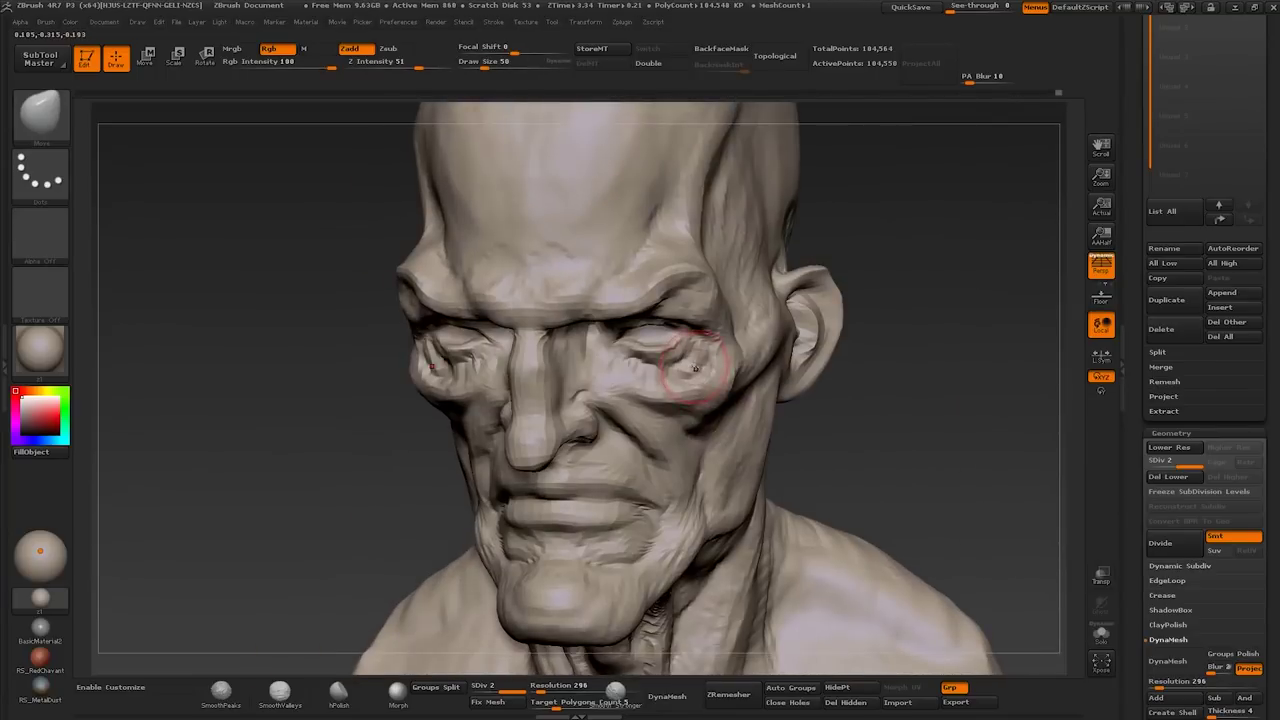
Step: Switch to Dam_Standard and set the brush size to 20
key("b")
key("d")
key("s")
key("bracketleft")
key("bracketleft")
key("bracketleft")
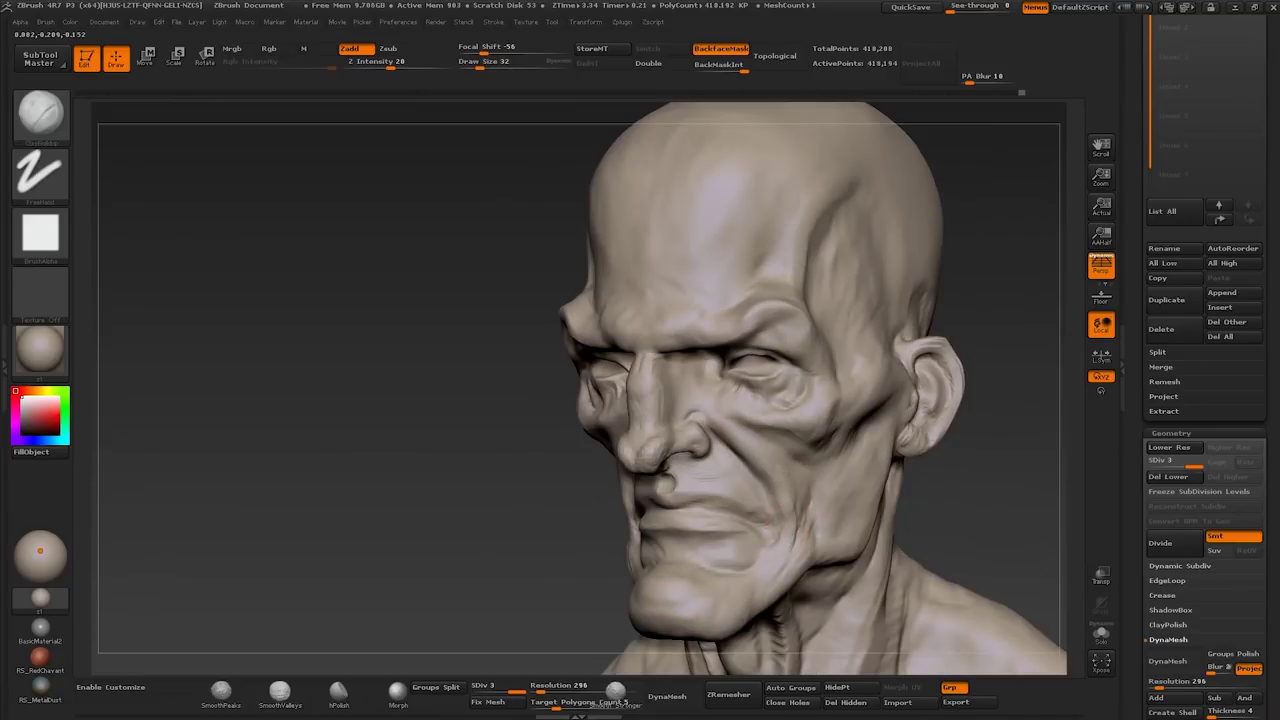
type("sity 20")
key("Return")
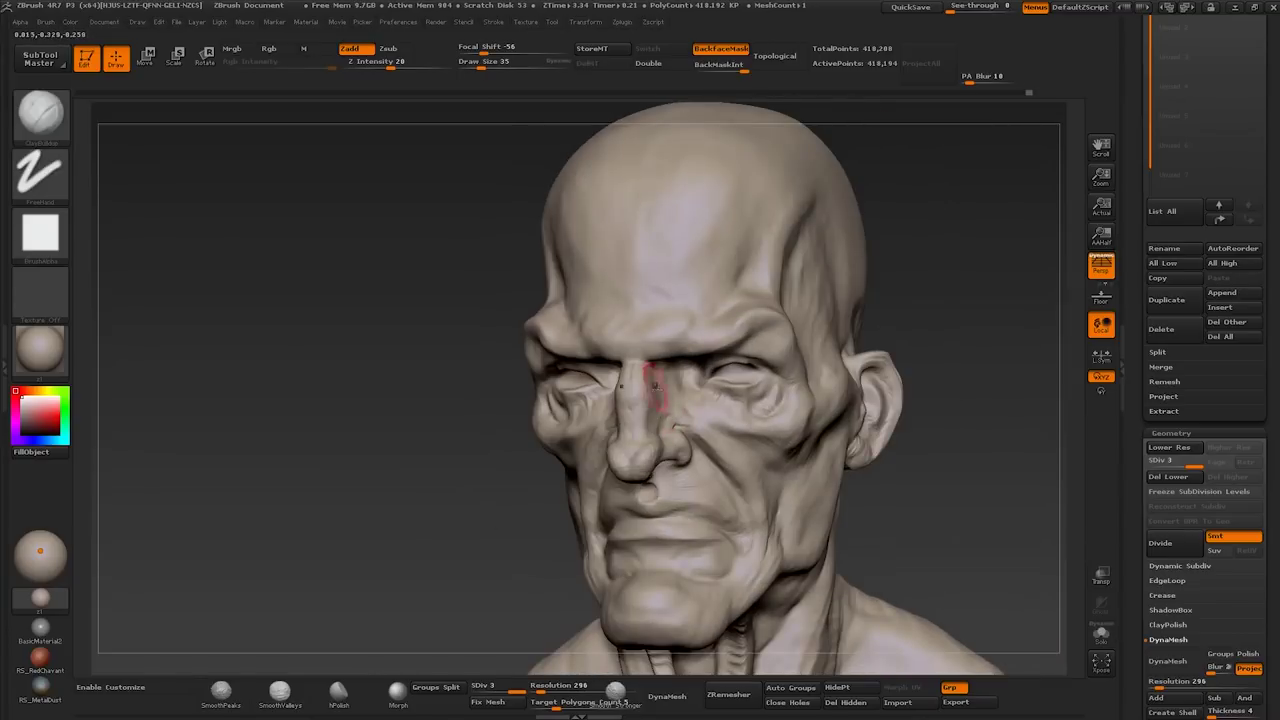
Step: Refine creases around the eyes and nose bridge with Dam_Standard and ClayBuildup, zoomed in close
mouse_move(655, 385)
left_mouse_down()
mouse_move(640, 370)
mouse_move(666, 357)
mouse_move(600, 330)
mouse_move(570, 370)
mouse_move(520, 345)
mouse_move(680, 350)
left_mouse_up()
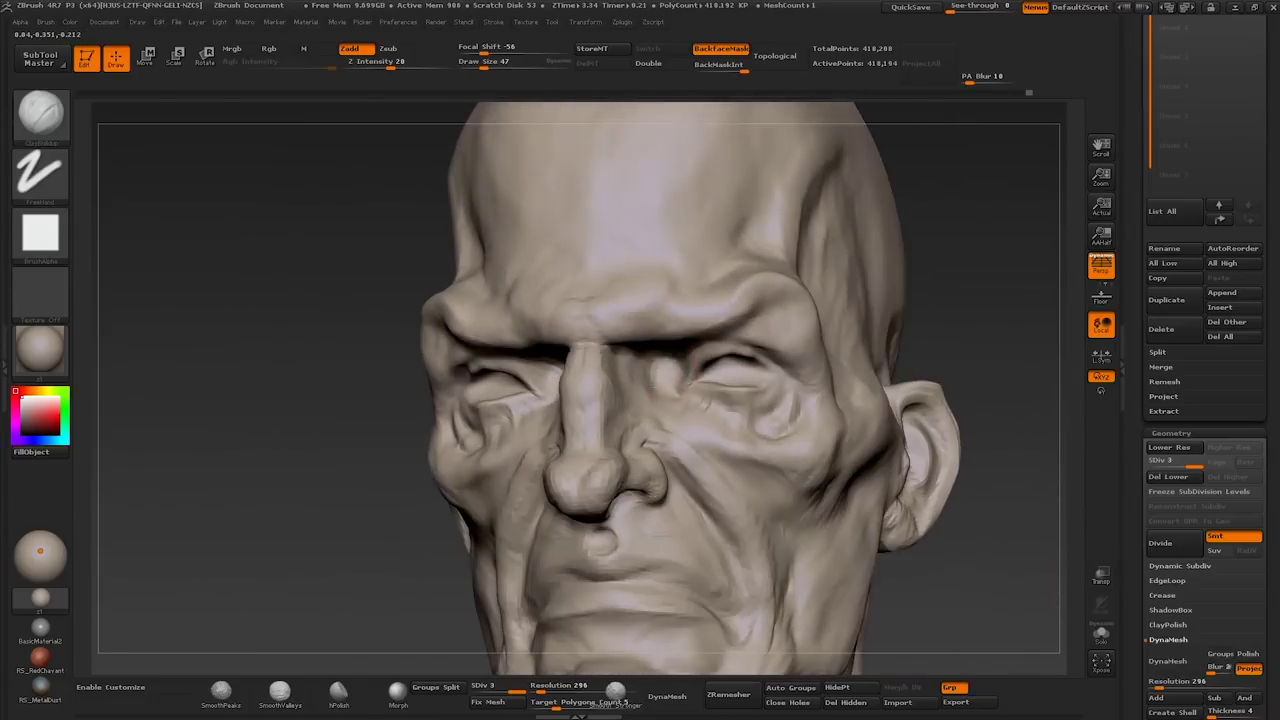
left_click_drag(857, 366, 771, 357, "alt")
key("b")
key("d")
key("s")
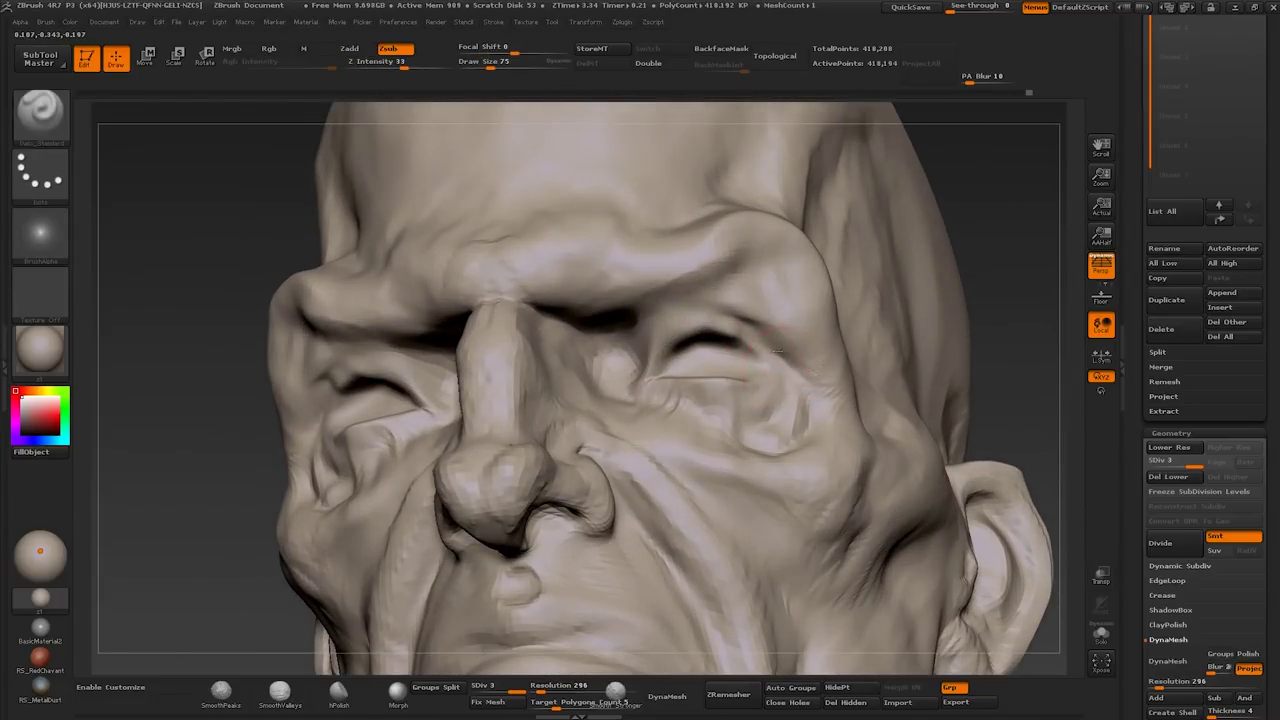
left_click_drag(664, 308, 626, 395)
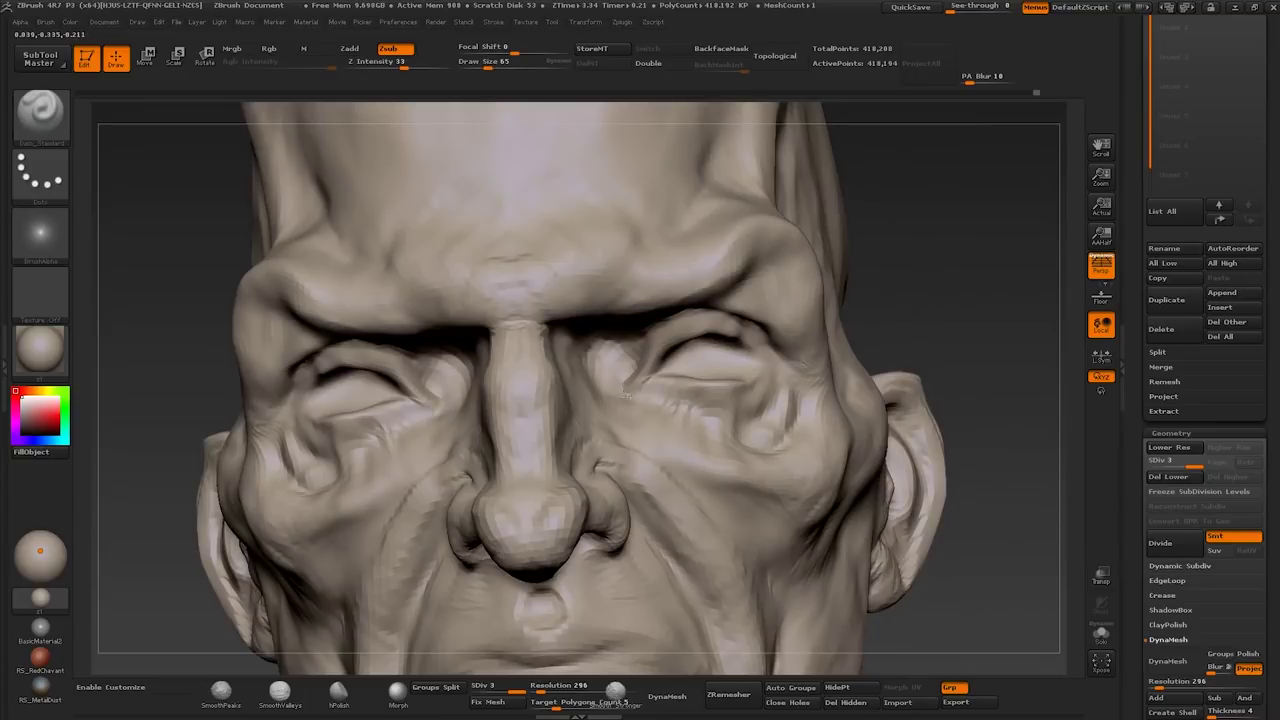
key("b")
key("c")
key("b")
mouse_move(703, 393)
left_mouse_down("alt")
mouse_move(648, 378)
mouse_move(664, 374)
mouse_move(690, 415)
mouse_move(650, 470)
left_mouse_up("alt")
left_click_drag(850, 420, 1050, 420)
Step: Append a Sphere3D to the head bust as a new subtool
scroll(1148, 460, "up", 5)
scroll(1148, 460, "up", 3)
left_click(1234, 287)
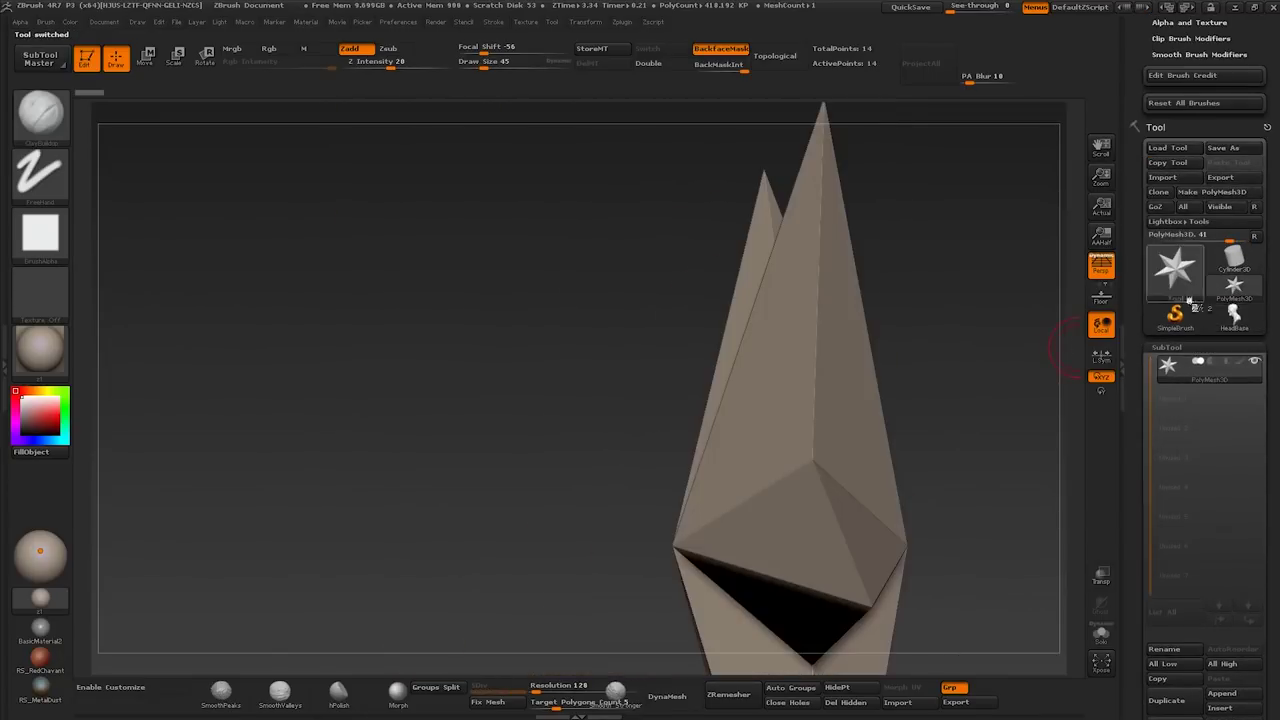
left_click(1176, 268)
left_click(758, 337)
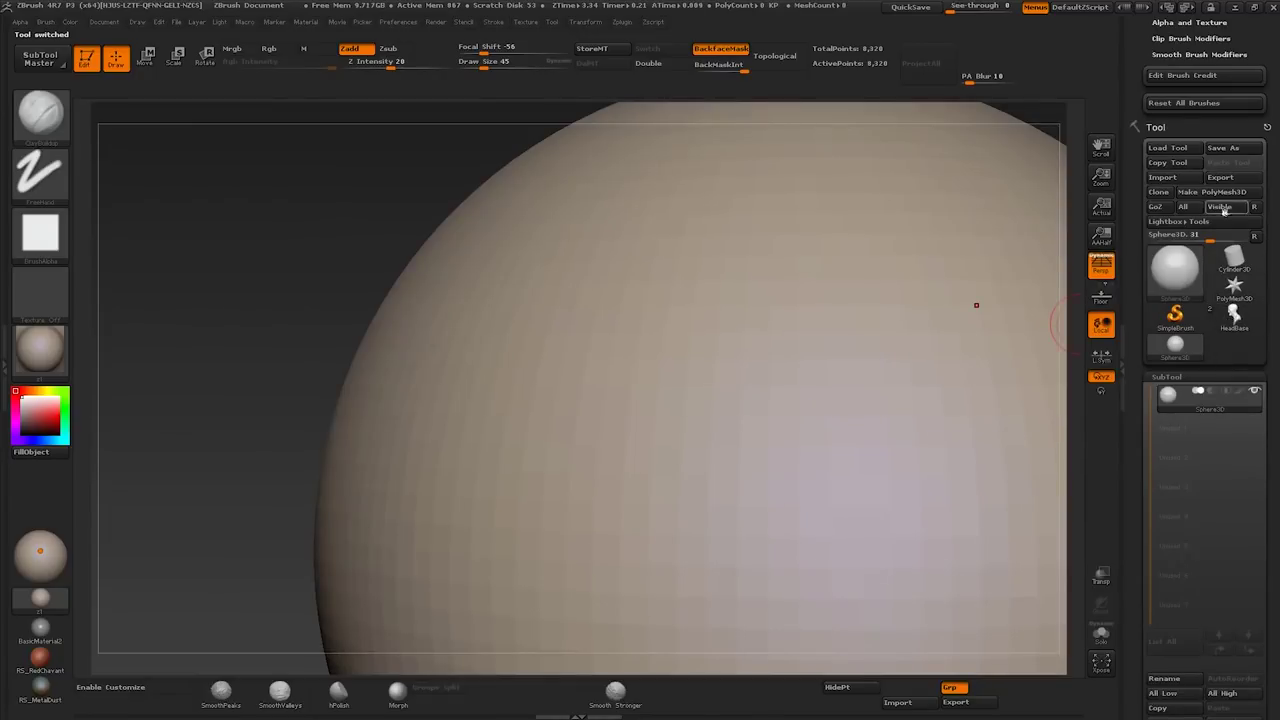
left_click(1234, 316)
scroll(1200, 500, "down", 3)
left_click(1222, 594)
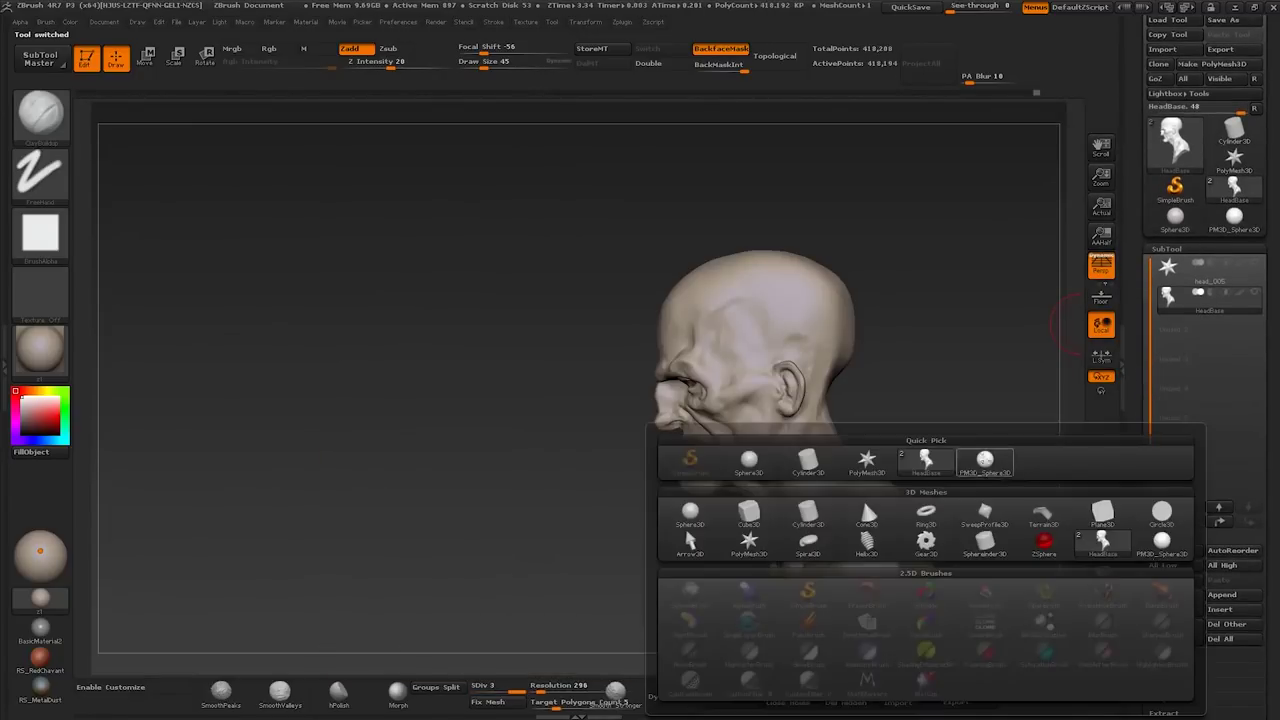
left_click(984, 462)
Step: Shrink the appended sphere to a small ball with Transpose Scale, showing the head again
key("e")
key("f")
right_click_drag(600, 514, 709, 305, "alt")
left_click_drag(600, 485, 724, 249)
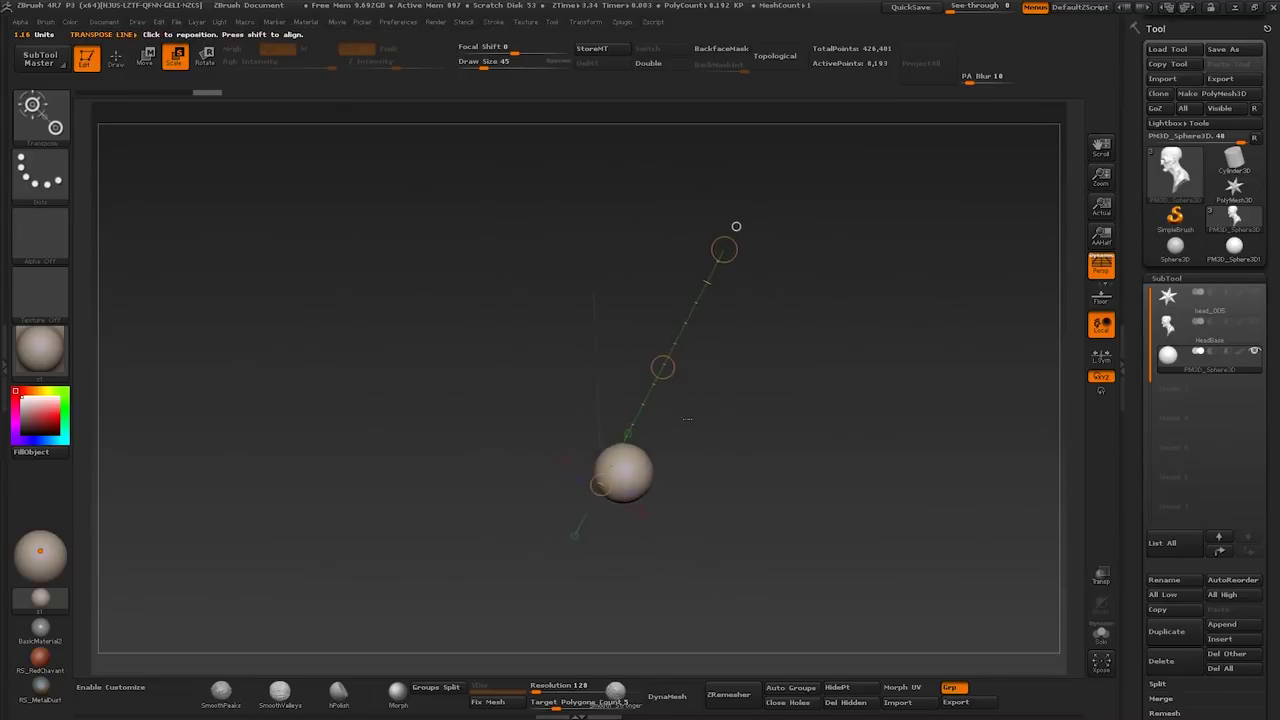
left_click(1255, 320)
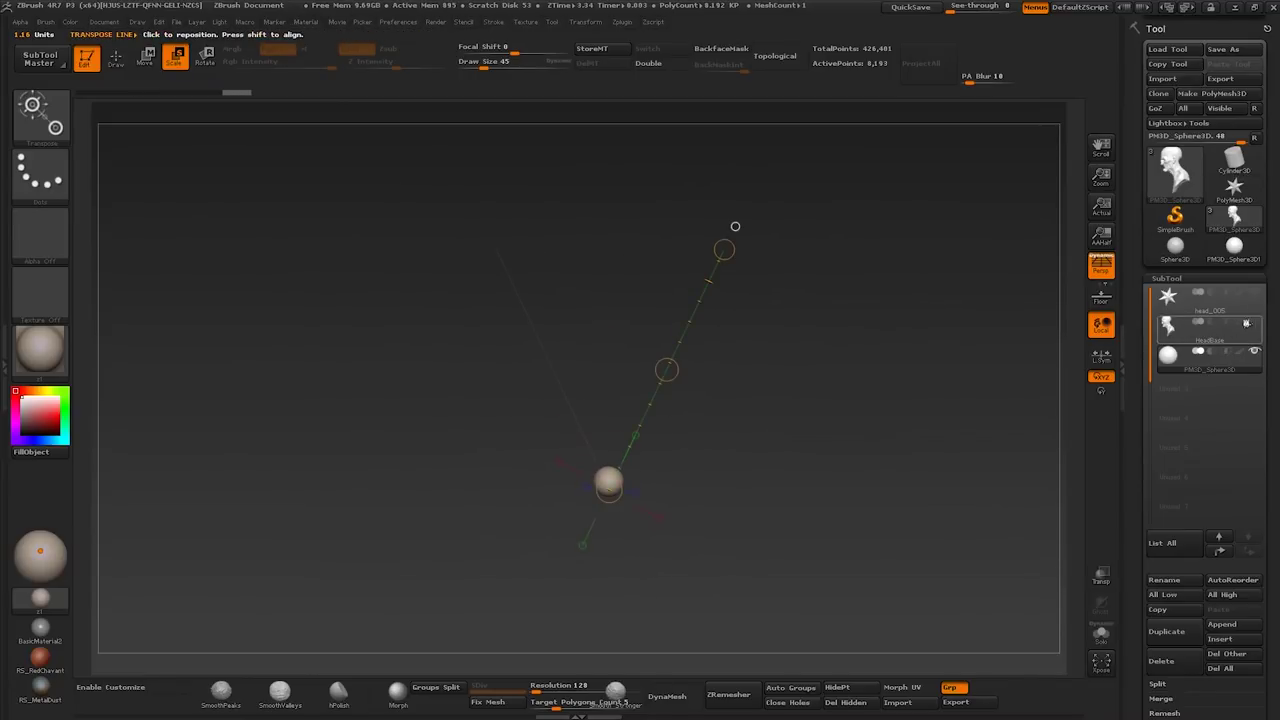
Step: Move the sphere up beside the head and into the eye socket
key("w")
left_click_drag(609, 477, 651, 286)
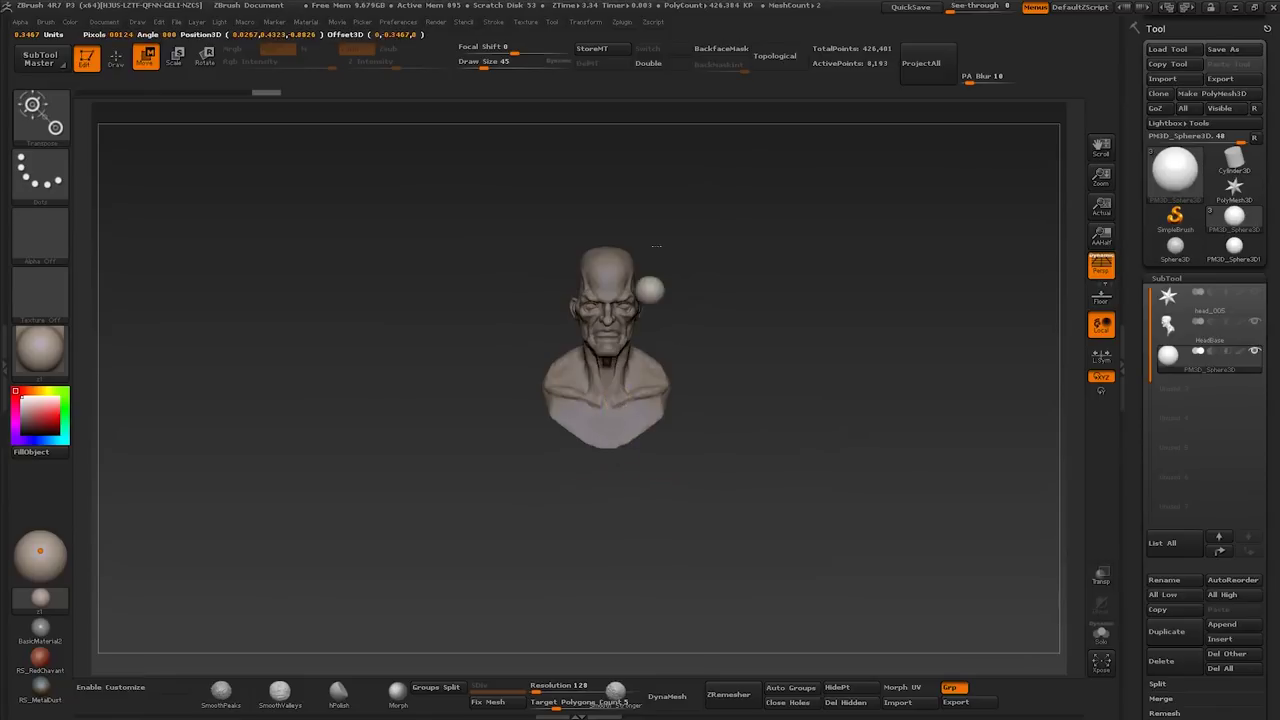
right_click_drag(651, 286, 760, 333, "alt")
right_click_drag(572, 278, 553, 390, "alt")
left_click_drag(553, 390, 705, 395)
left_click_drag(400, 500, 470, 500)
right_click_drag(600, 400, 640, 260, "alt")
Step: Scale the eyeball down to fit the socket and check its depth from the side
key("e")
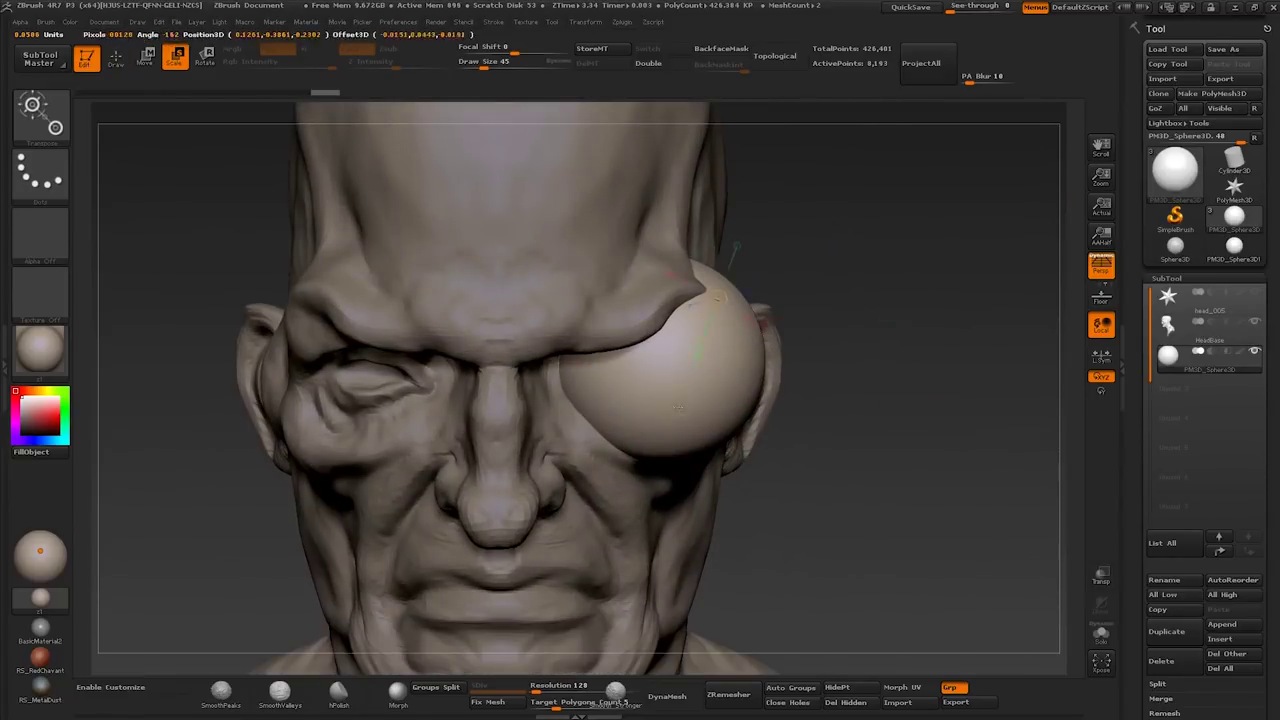
left_click_drag(718, 296, 708, 321)
key("w")
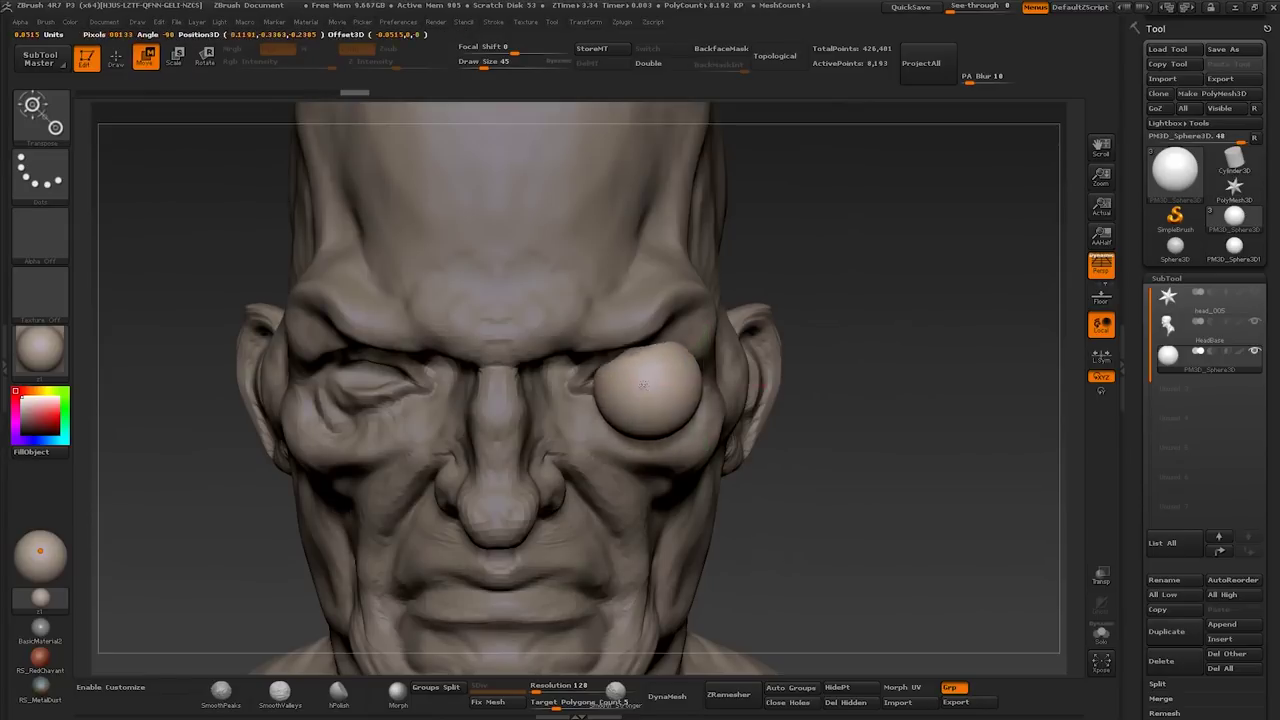
right_click_drag(726, 277, 631, 375)
right_click_drag(790, 338, 681, 371)
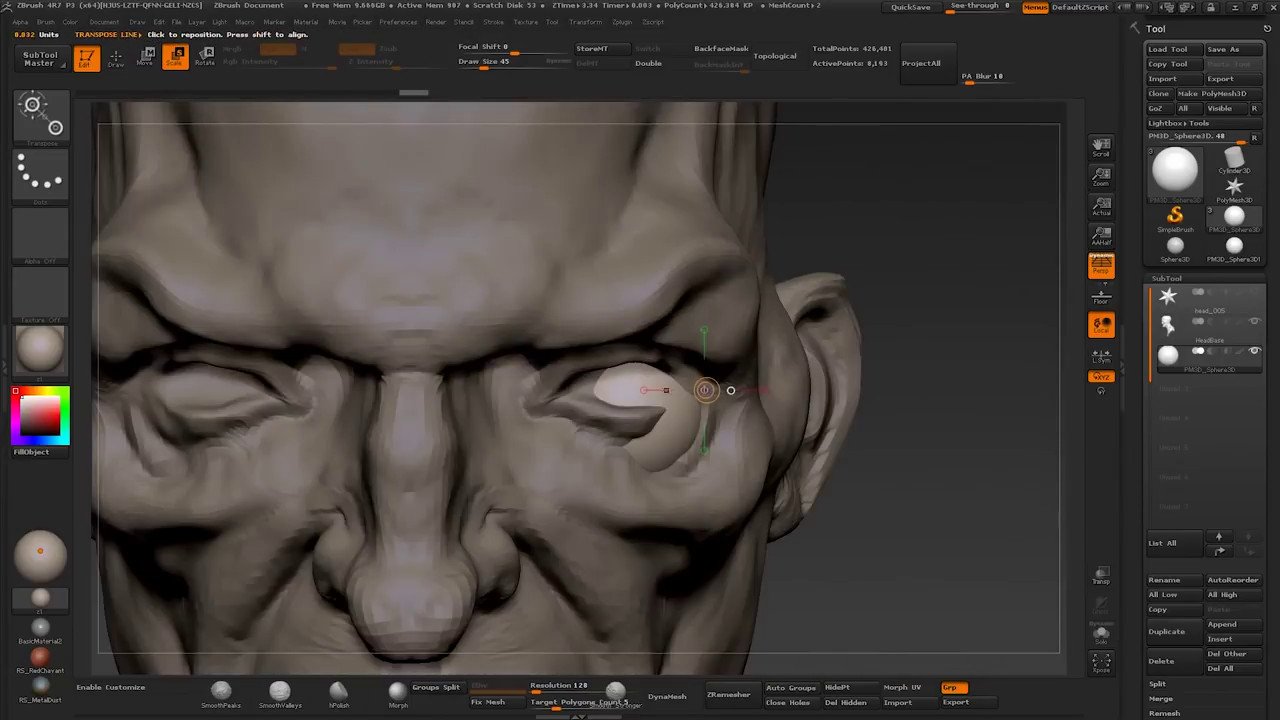
Step: Adjust the eyeball's size with Solo on, then check its placement with the head shown
key("ctrl+shift+s")
key("e")
key("e")
left_click_drag(673, 363, 553, 482)
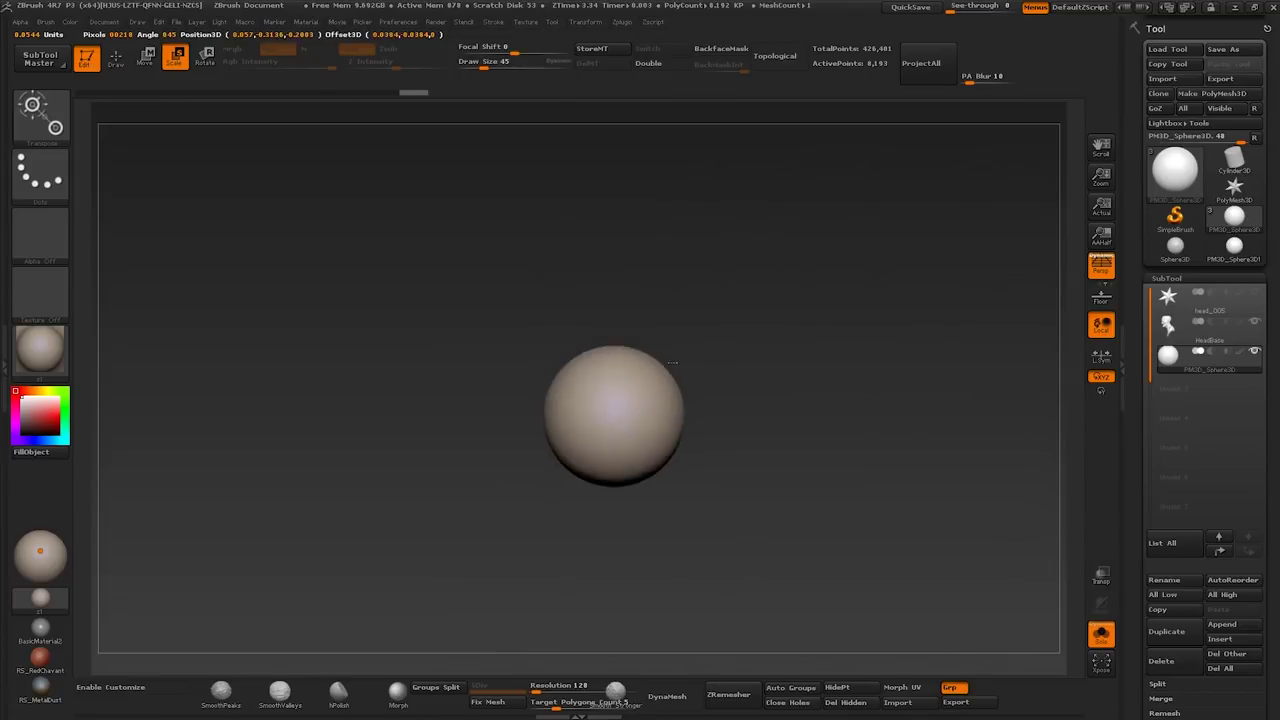
left_click_drag(675, 340, 672, 451)
key("w")
key("ctrl+shift+s")
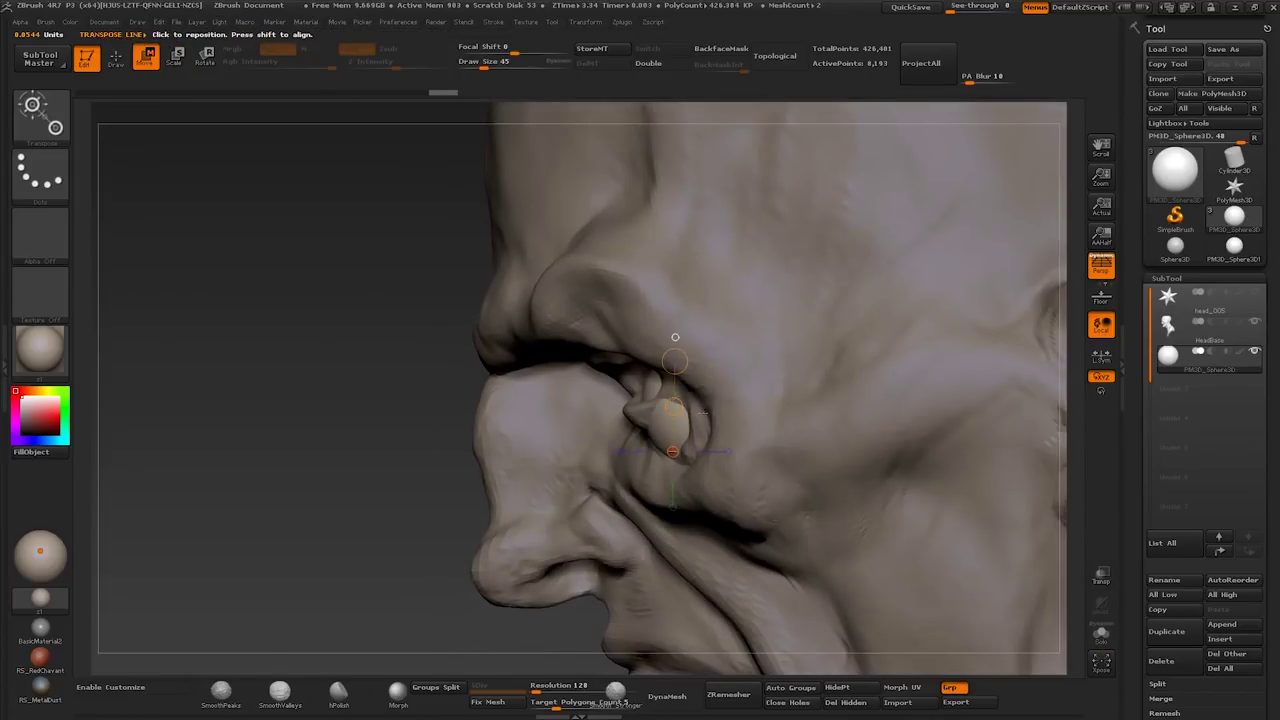
mouse_move(660, 346)
right_mouse_down()
mouse_move(714, 300)
mouse_move(596, 410)
mouse_move(586, 286)
mouse_move(625, 375)
mouse_move(660, 330)
mouse_move(640, 420)
mouse_move(610, 330)
mouse_move(634, 300)
right_mouse_up()
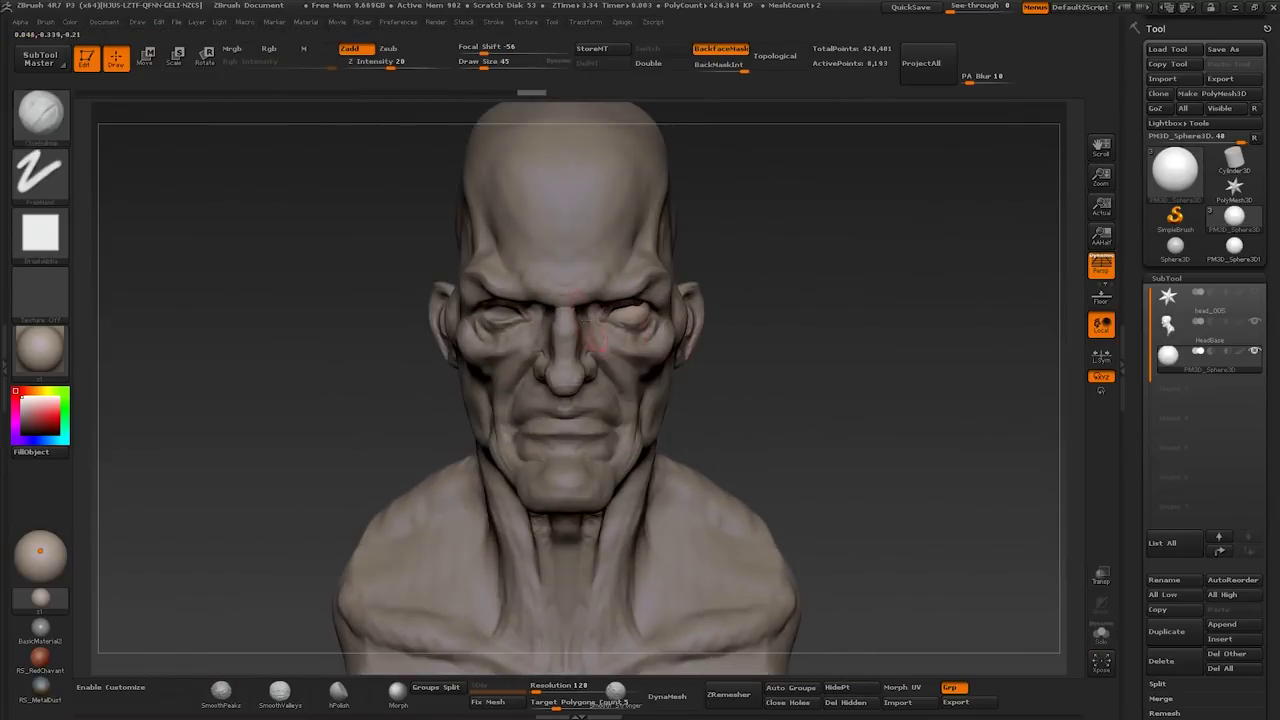
right_click_drag(720, 200, 738, 169)
Step: Mirror the eyeball to the other socket with SubTool Master's Mirror option
left_click(40, 58)
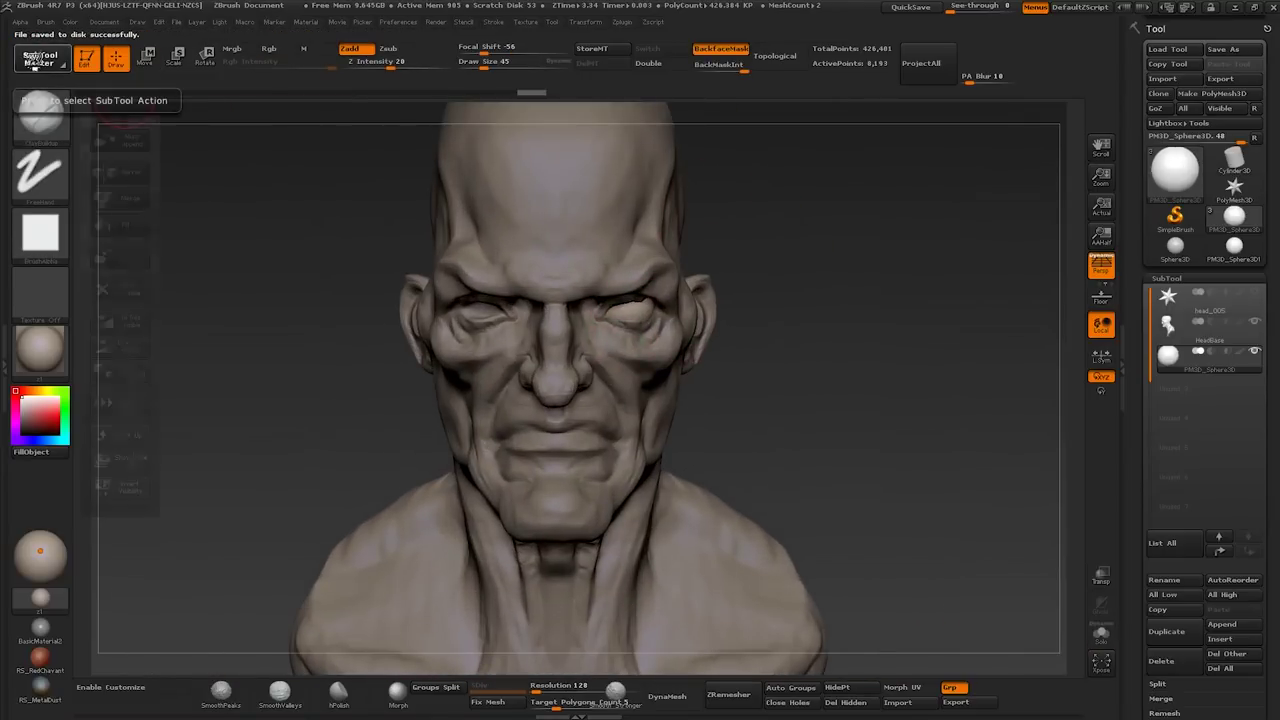
left_click(120, 172)
left_click(567, 341)
mouse_move(571, 357)
right_mouse_down("alt")
mouse_move(662, 330)
mouse_move(560, 340)
mouse_move(340, 325)
mouse_move(657, 329)
mouse_move(586, 318)
mouse_move(595, 300)
mouse_move(405, 295)
right_mouse_up("alt")
Step: Switch to the form-pushing brush and set its size to about 45
key("b")
key("s")
key("t")
key("bracketleft")
key("bracketright")
key("bracketleft")
key("s")
mouse_move(592, 273)
right_mouse_down()
mouse_move(650, 276)
mouse_move(560, 285)
mouse_move(663, 315)
mouse_move(672, 278)
right_mouse_up()
key("bracketright")
Step: Shrink the brush to 24 and zoom in close on the eye
key("s")
key("bracketleft")
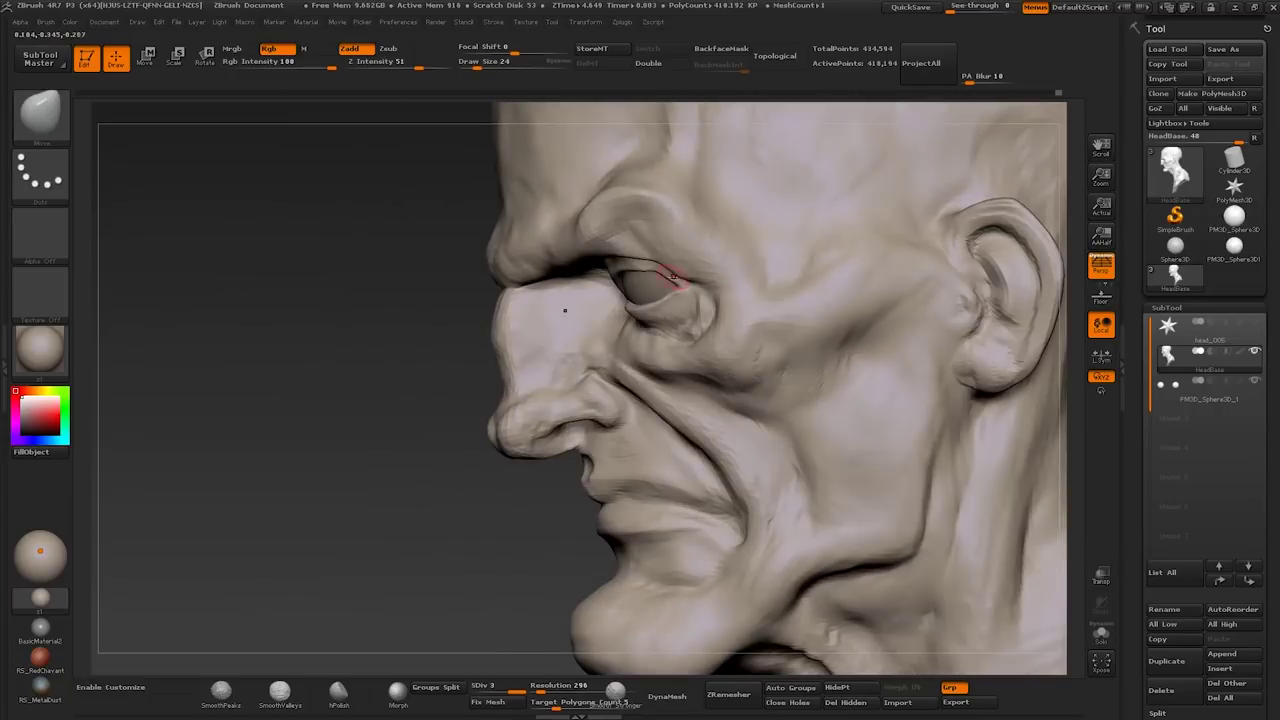
mouse_move(561, 310)
right_mouse_down()
mouse_move(600, 300)
mouse_move(600, 360)
mouse_move(600, 300)
mouse_move(600, 340)
right_mouse_up()
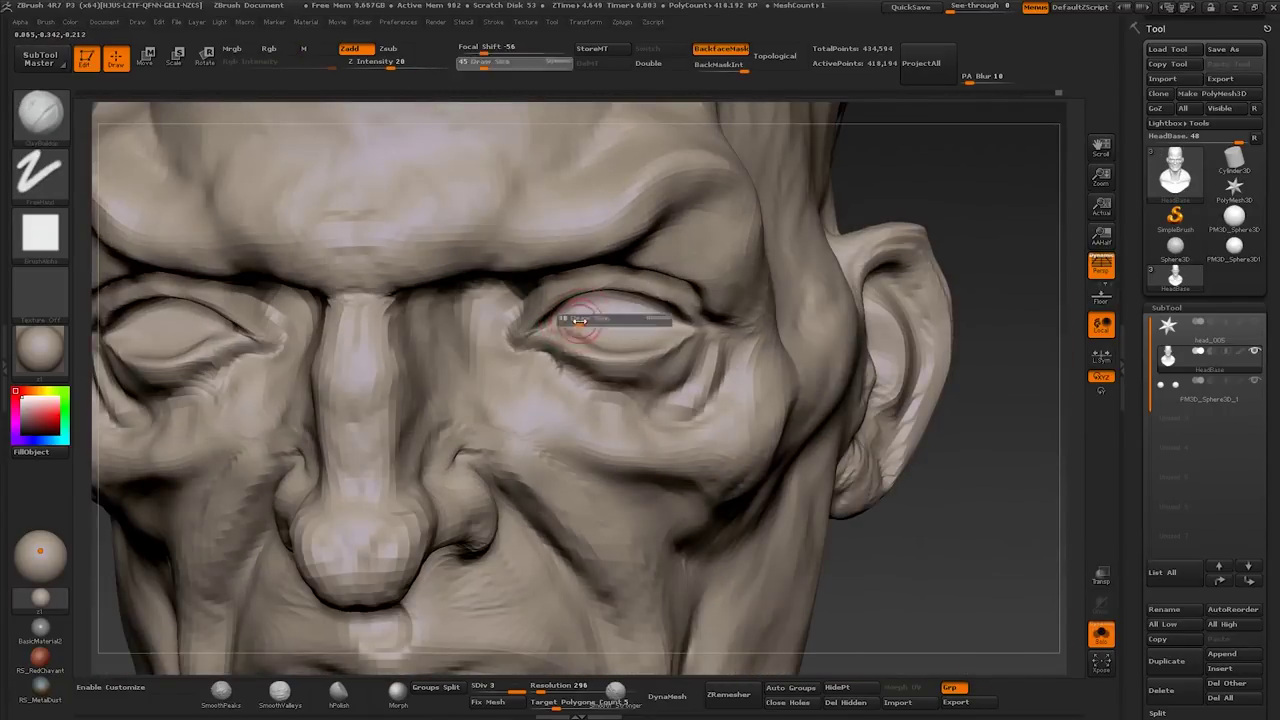
key("bracketleft")
mouse_move(514, 400)
right_mouse_down()
mouse_move(514, 343)
mouse_move(535, 330)
right_mouse_up()
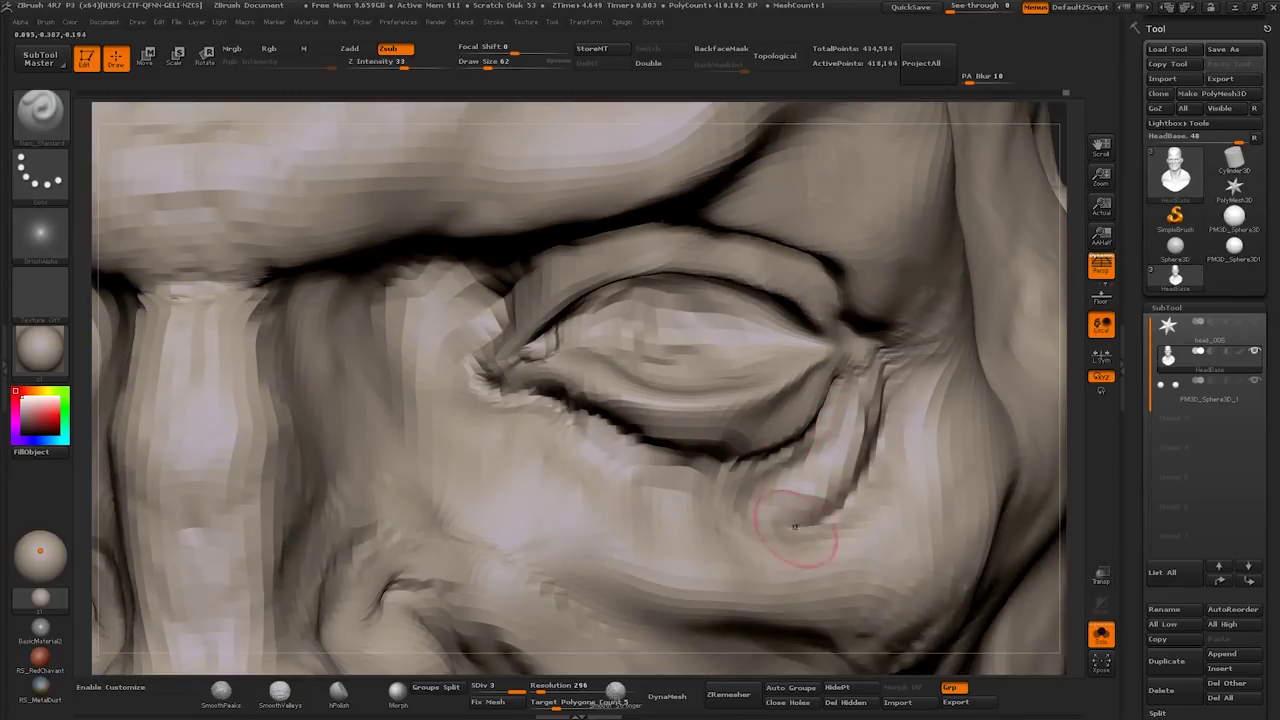
Step: Sculpt the eyelid fold and crease, then enlarge the brush for the brow
mouse_move(771, 529)
right_mouse_down()
mouse_move(814, 420)
mouse_move(787, 433)
mouse_move(800, 430)
right_mouse_up()
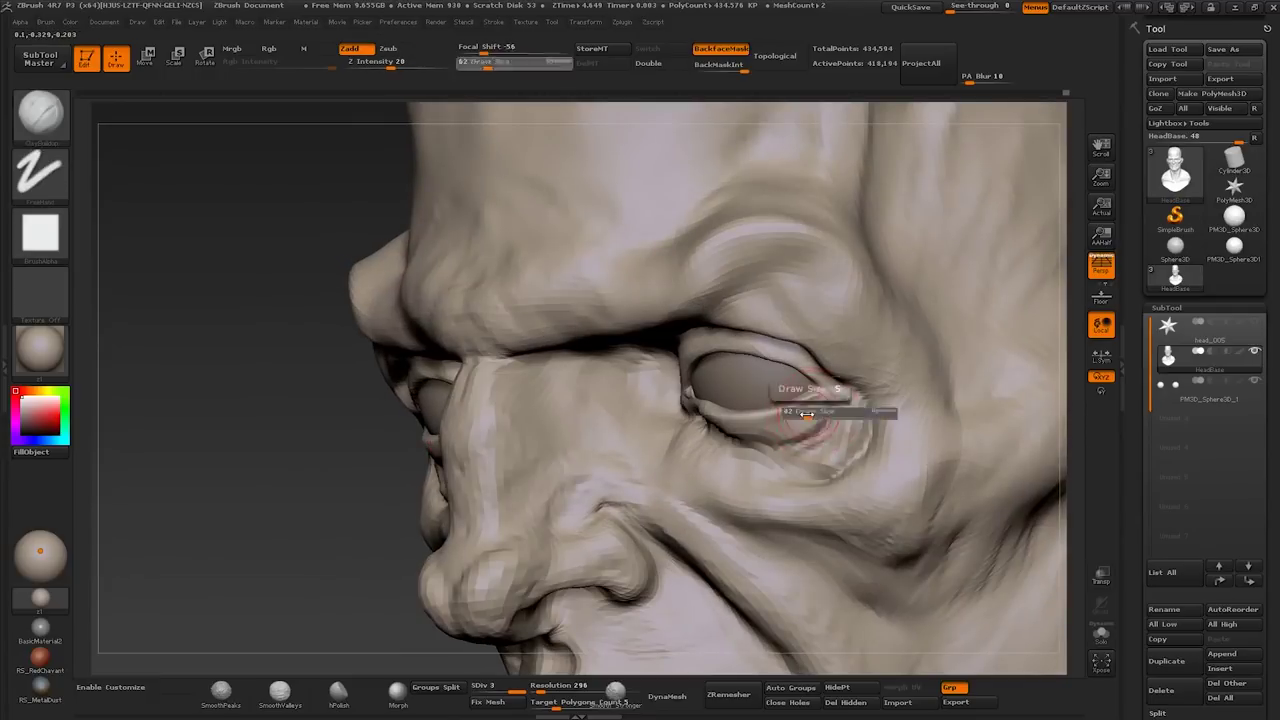
left_click_drag(800, 409, 860, 415)
mouse_move(860, 415)
right_mouse_down()
mouse_move(723, 432)
mouse_move(842, 432)
right_mouse_up()
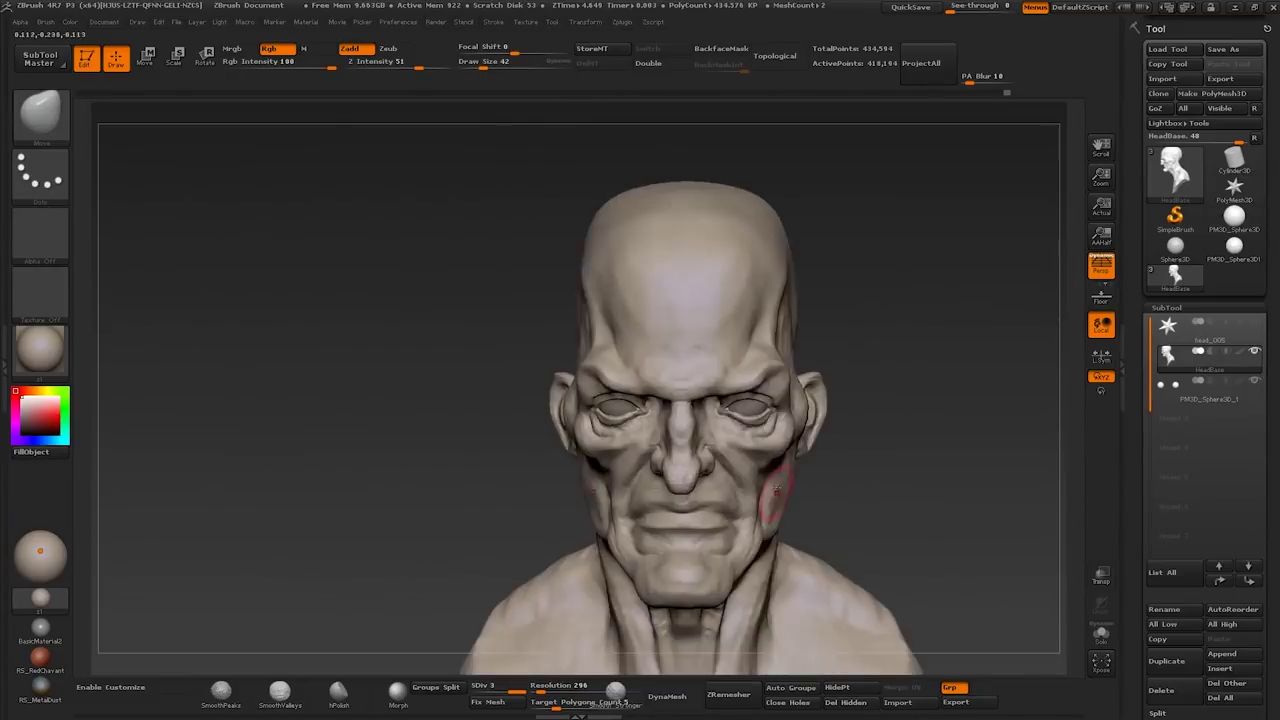
mouse_move(760, 330)
left_mouse_down()
mouse_move(640, 330)
mouse_move(700, 325)
mouse_move(693, 317)
left_mouse_up()
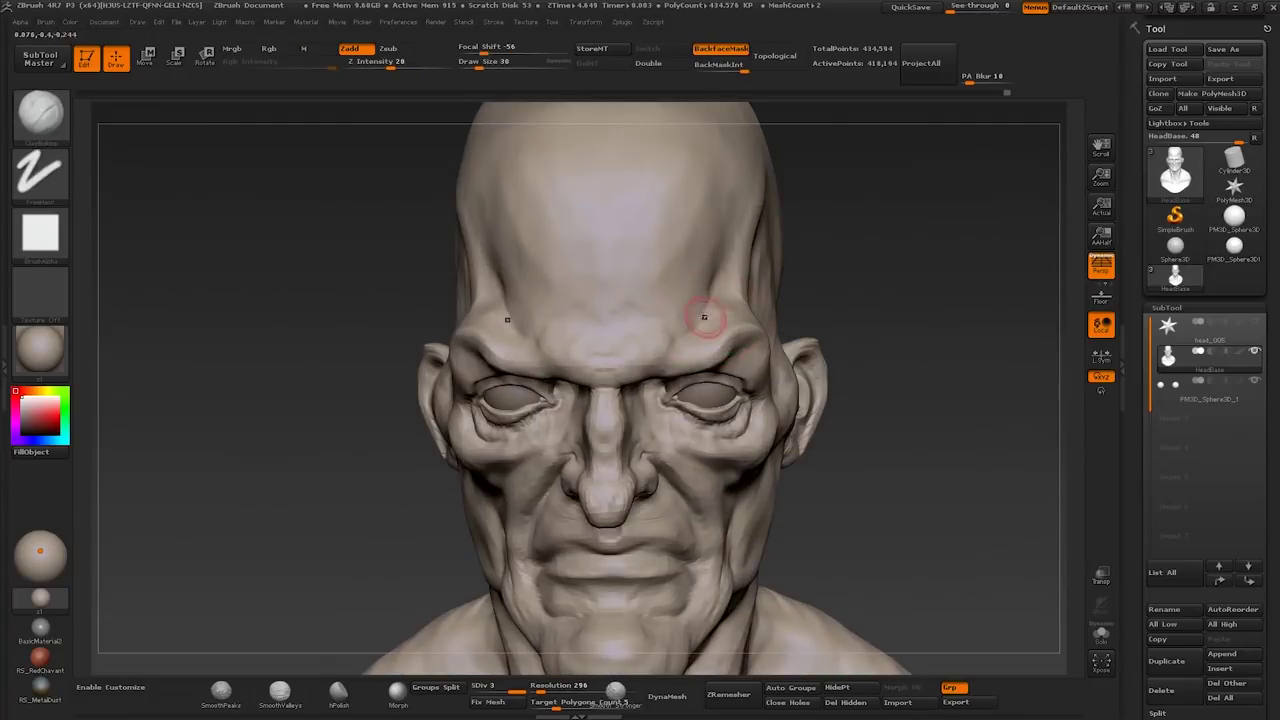
key("bracketright")
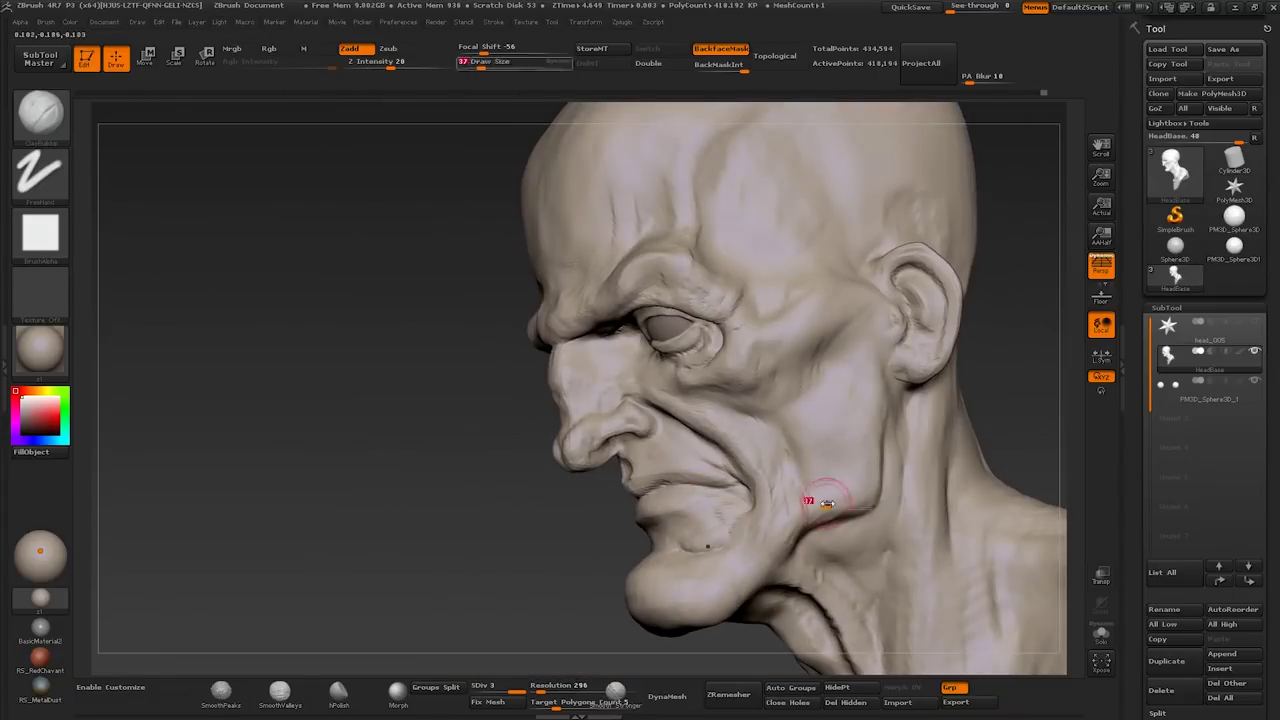
Step: Shrink the brush slightly to build the neck tendons and folds
key("[")
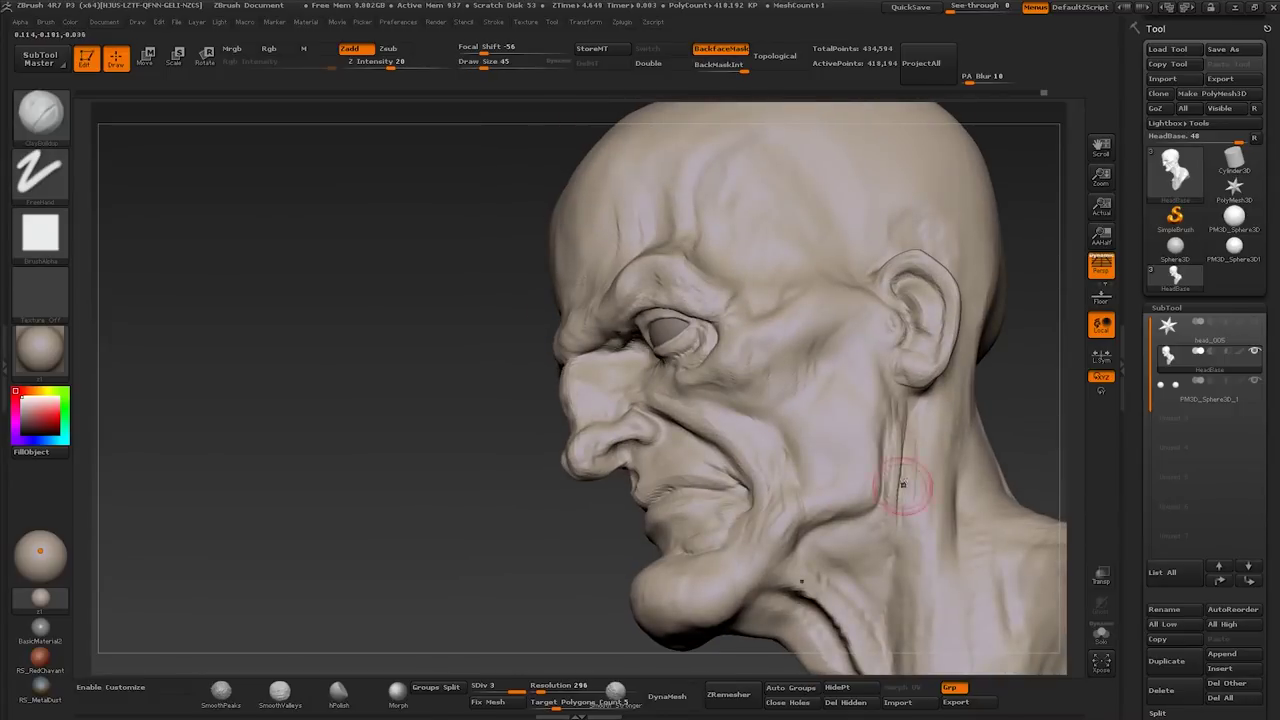
key("[")
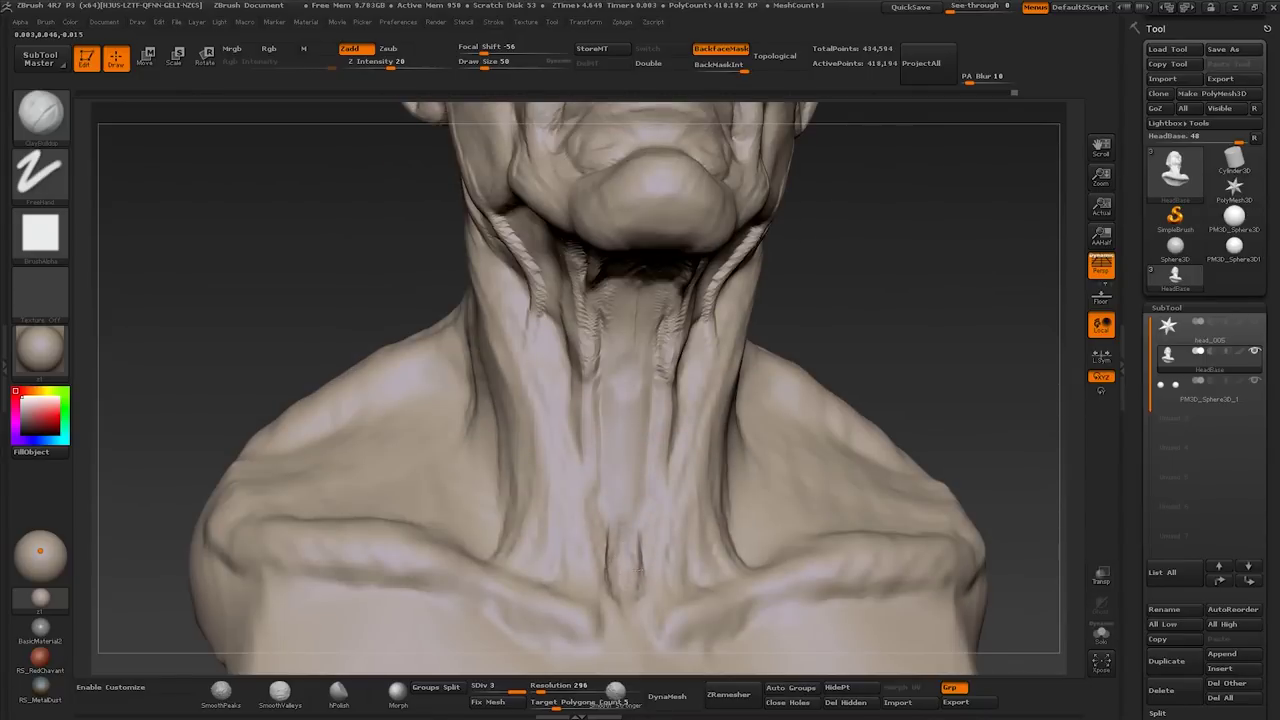
Step: Carve a groove down the neck's centre and set Draw Size to 17
left_click_drag(604, 592, 604, 497)
type("s17")
key("Return")
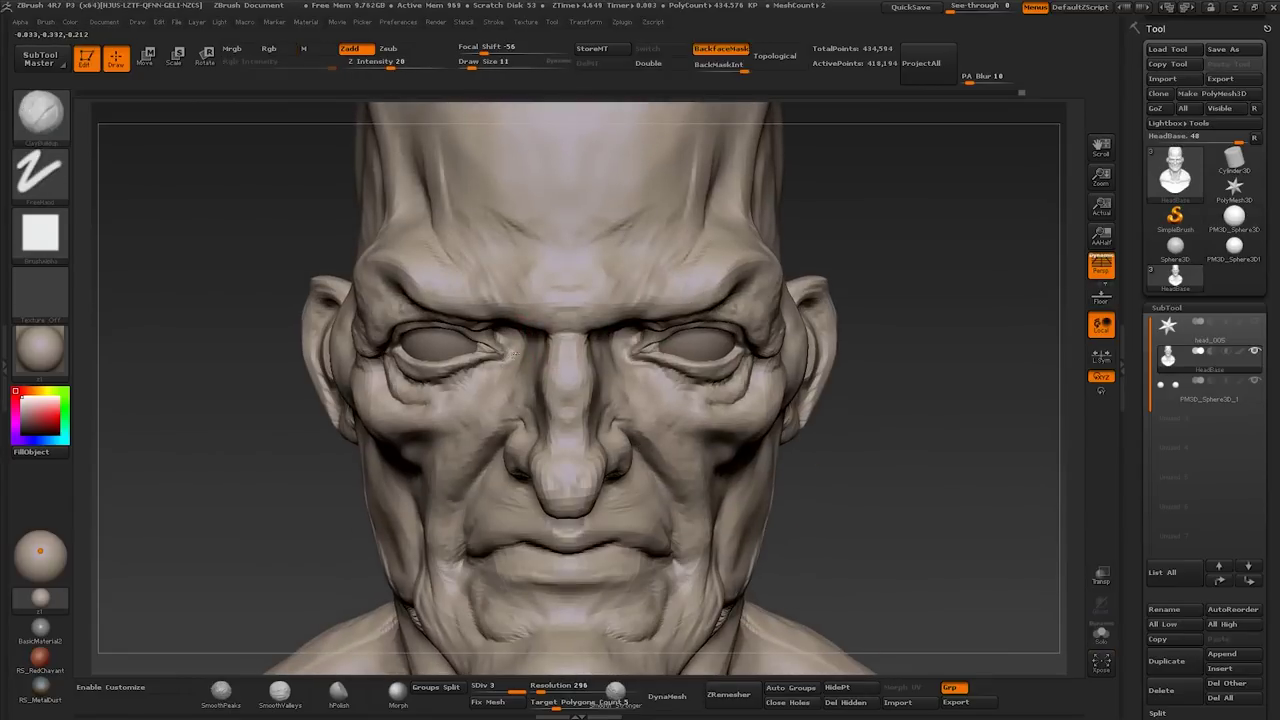
Step: Subdivide the head to SDiv 4 and frame it facing the front
key("ctrl+d")
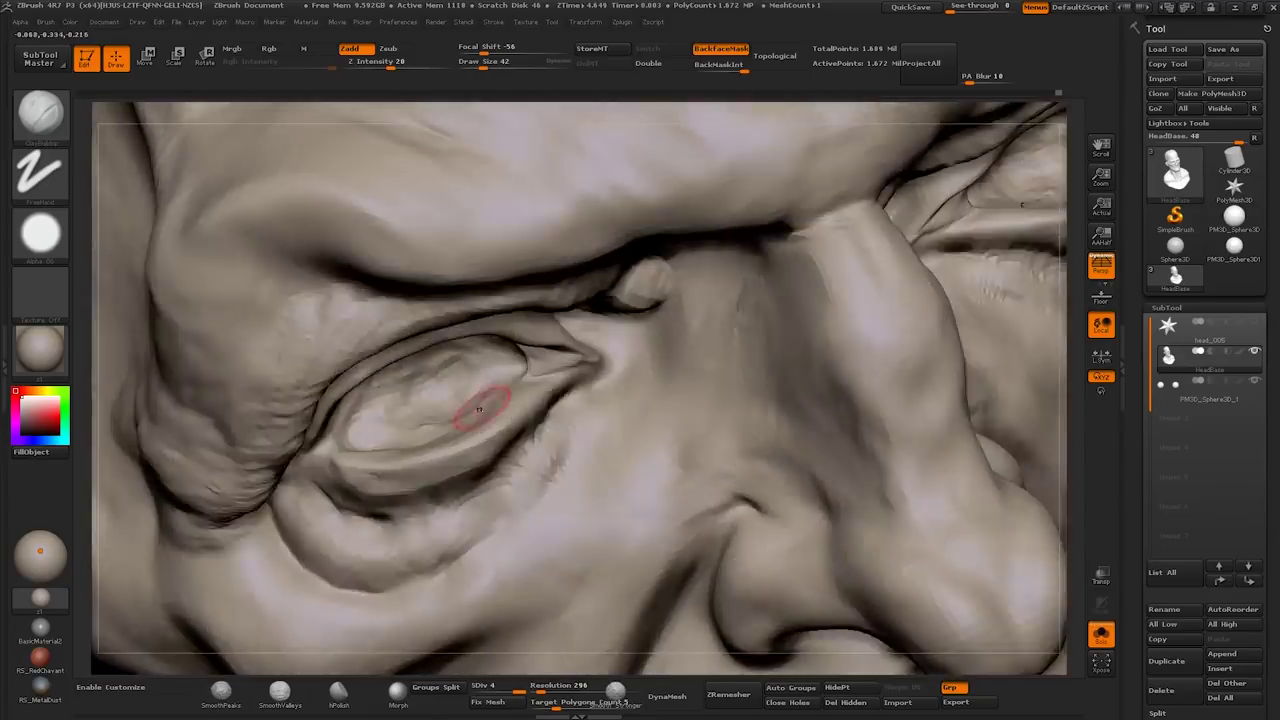
mouse_move(479, 410)
left_mouse_down()
mouse_move(427, 478)
mouse_move(518, 458)
left_mouse_up()
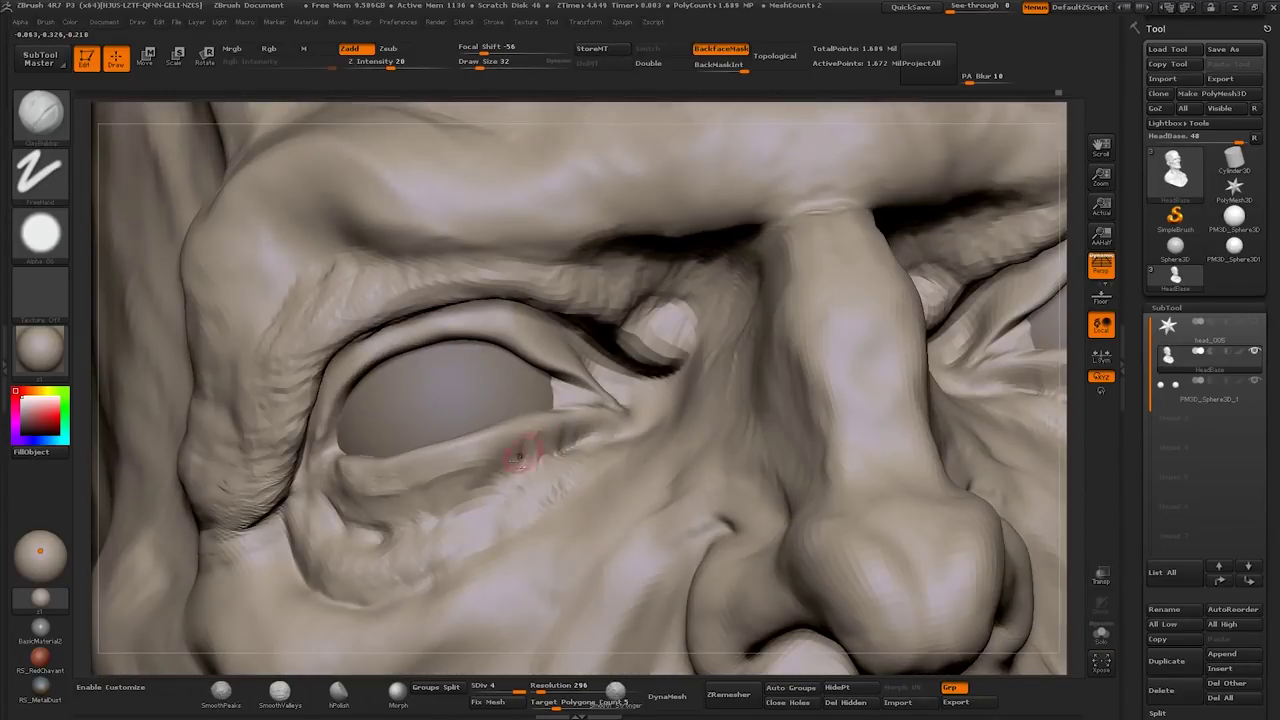
mouse_move(333, 505)
left_mouse_down()
mouse_move(334, 457)
mouse_move(415, 560)
left_mouse_up()
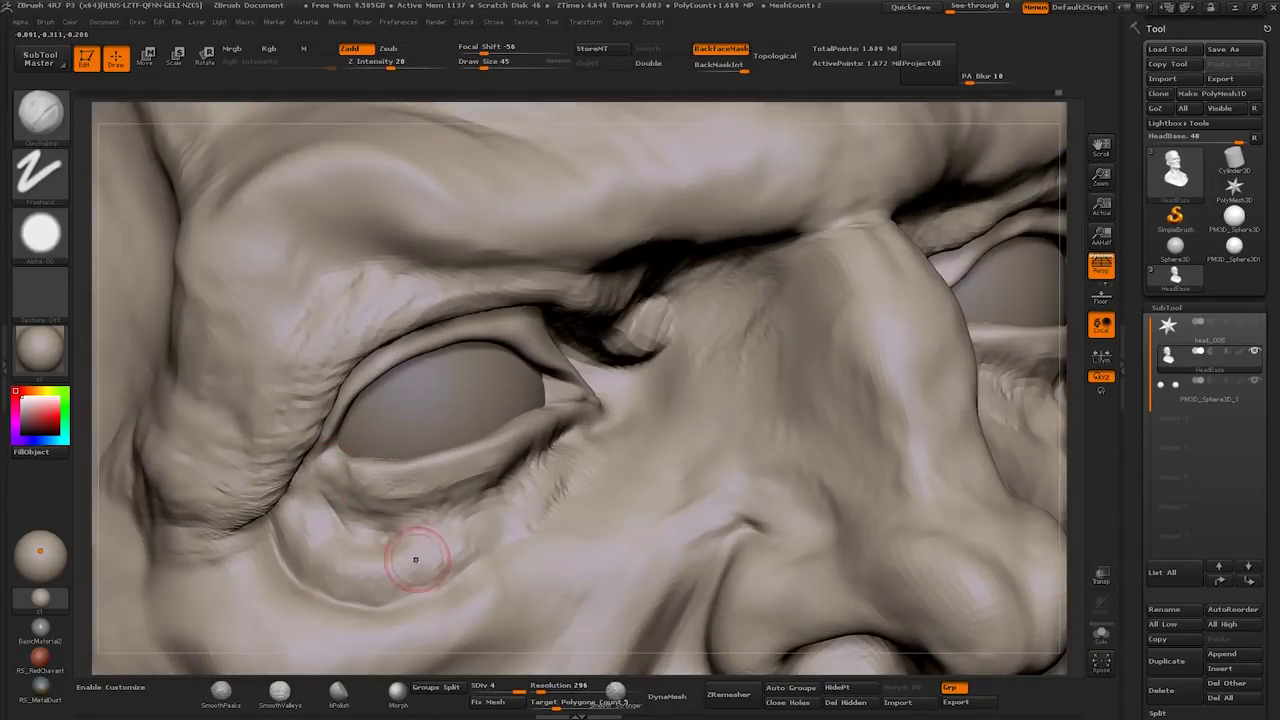
key("f")
mouse_move(400, 510)
left_mouse_down()
mouse_move(528, 506)
mouse_move(489, 493)
mouse_move(517, 431)
mouse_move(335, 425)
mouse_move(435, 508)
left_mouse_up()
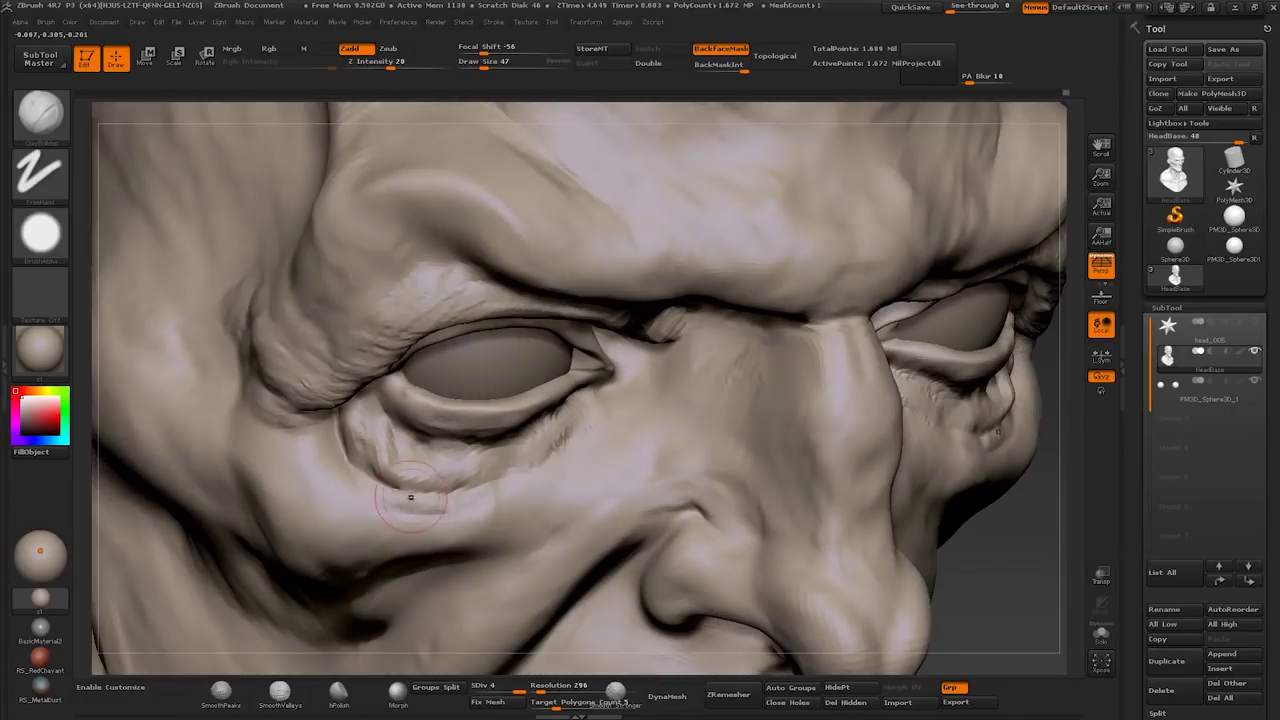
Step: Shrink the brush for fine detail and zoom into the cheek near the eye
key("[")
left_click_drag(411, 493, 537, 471)
key("f")
key("[")
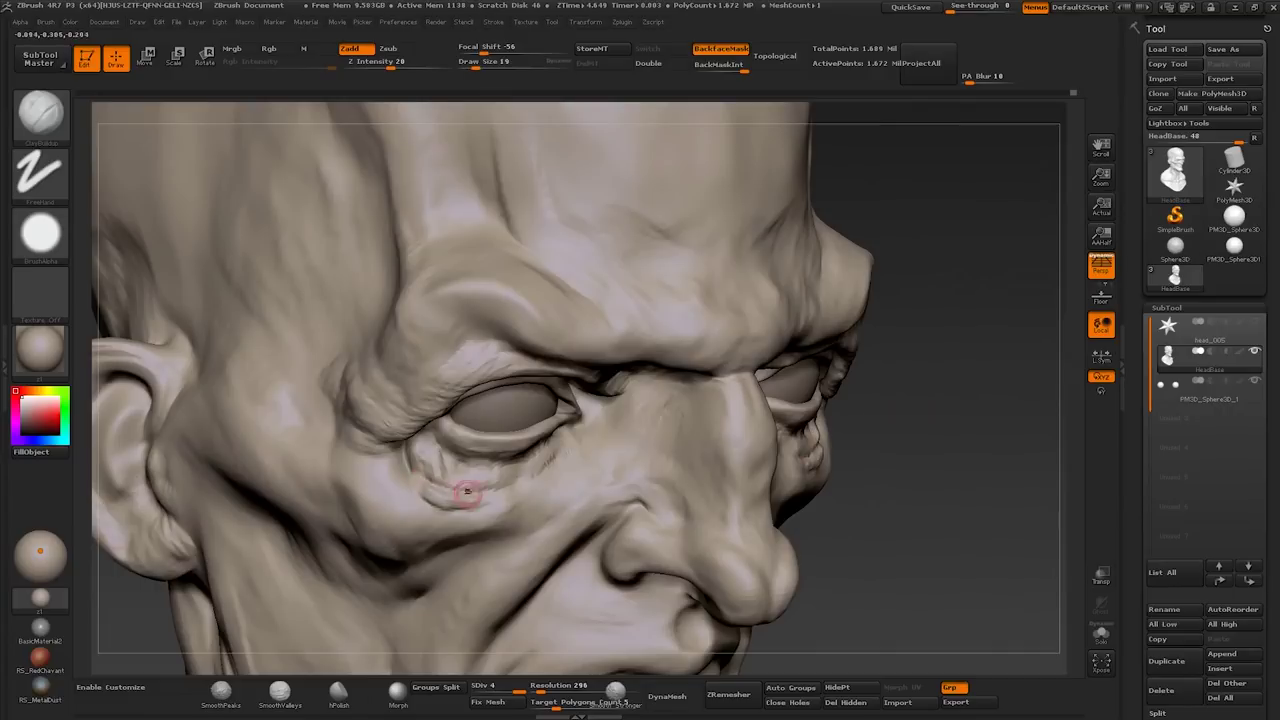
left_click_drag(440, 476, 488, 493)
left_click_drag(416, 384, 425, 422)
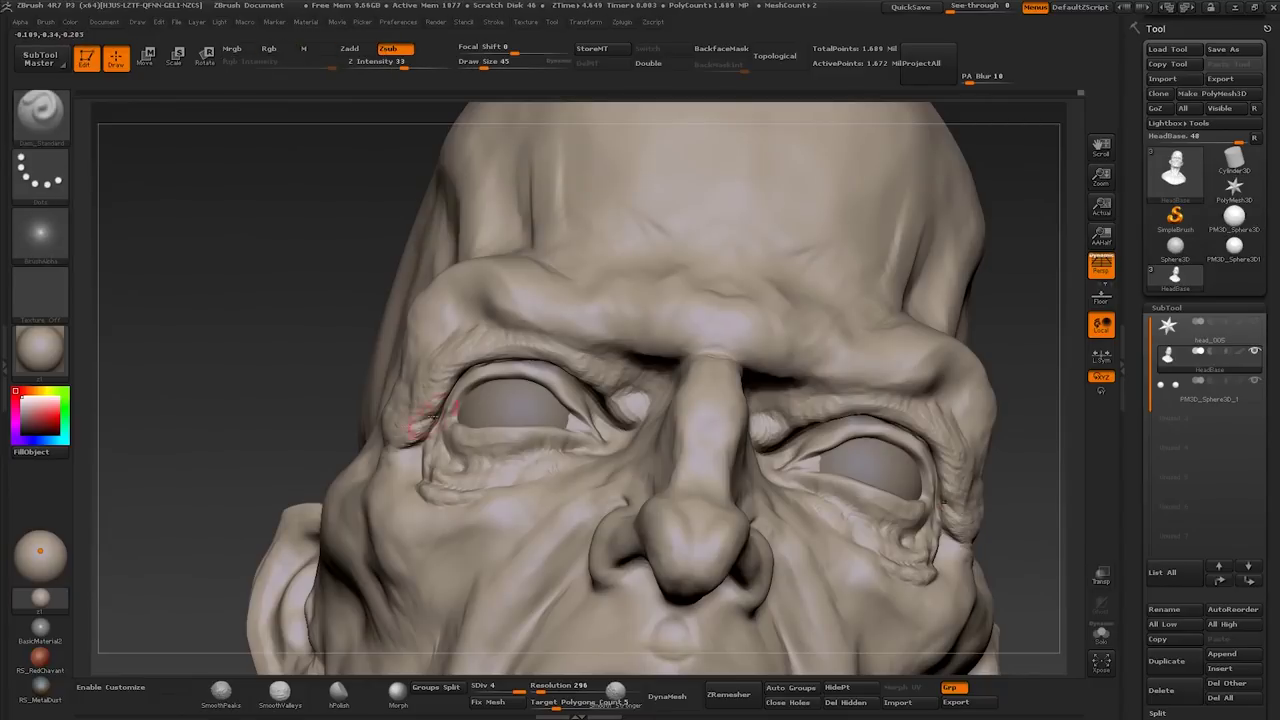
mouse_move(423, 414)
left_mouse_down()
mouse_move(387, 425)
mouse_move(340, 406)
mouse_move(352, 445)
left_mouse_up()
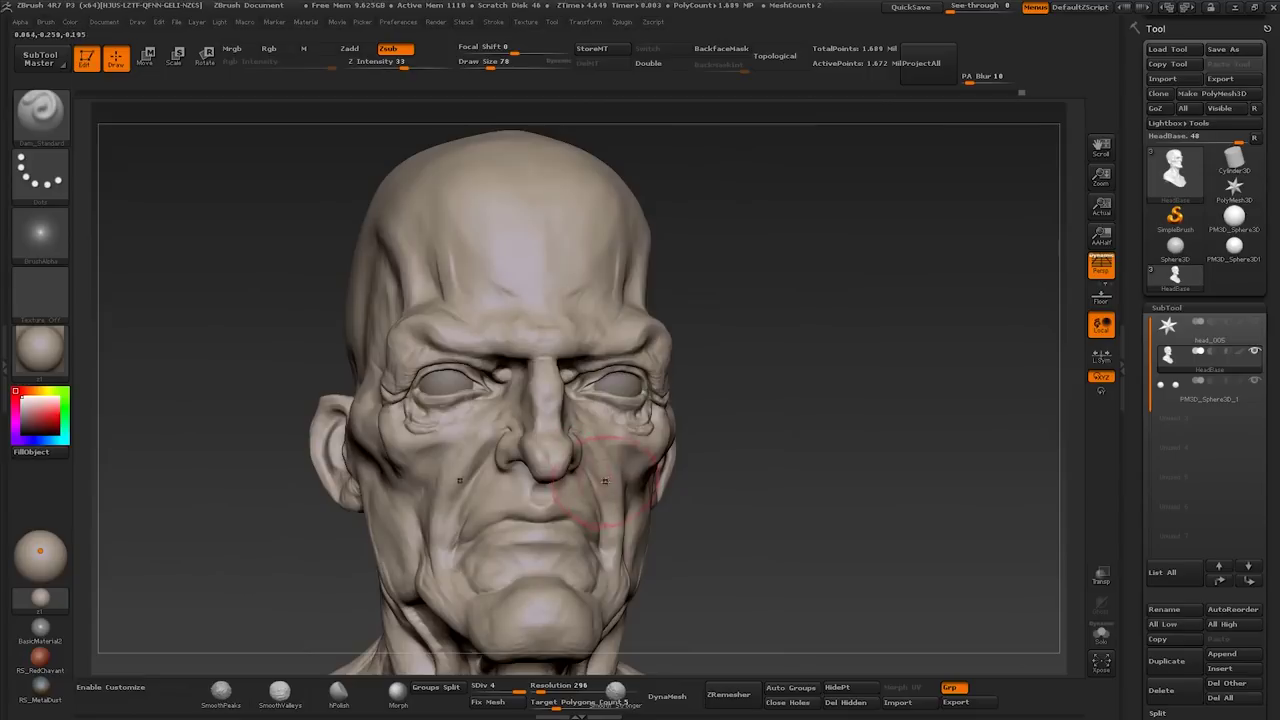
mouse_move(508, 497)
left_mouse_down()
mouse_move(428, 386)
mouse_move(461, 343)
left_mouse_up()
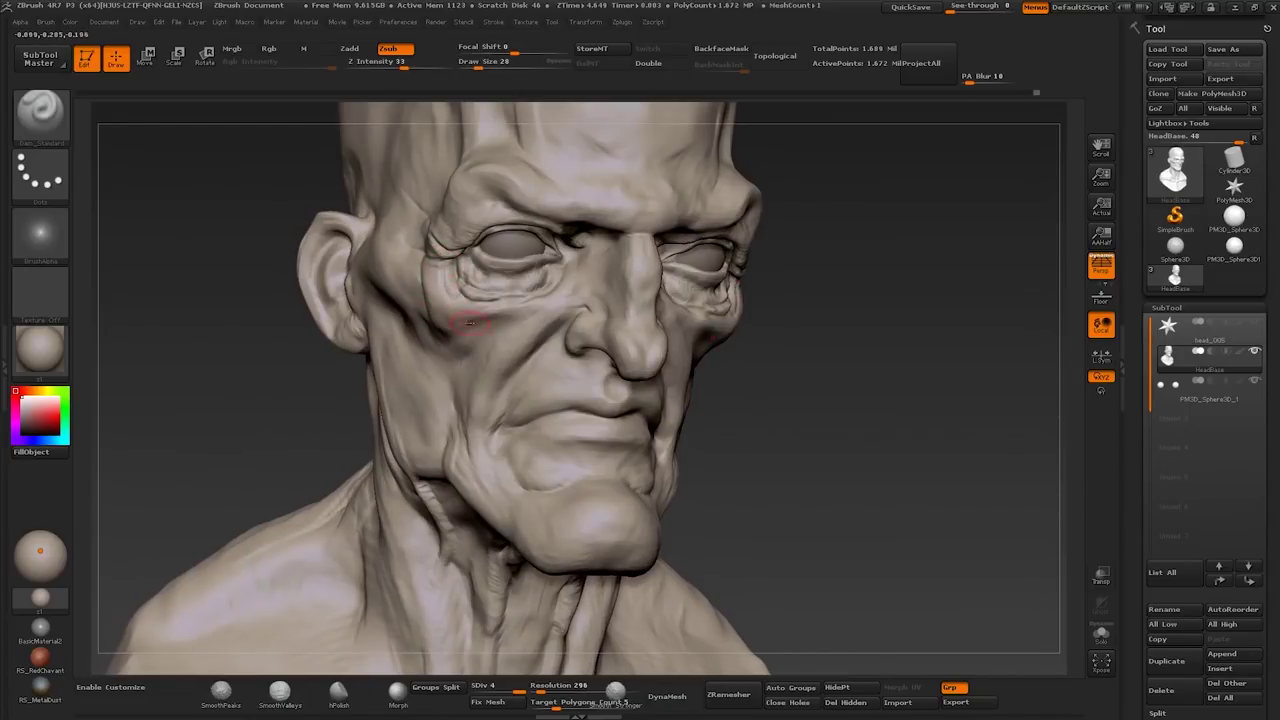
Step: Switch to the Dam_Standard brush for carving the cheek and lip folds
mouse_move(1205, 357)
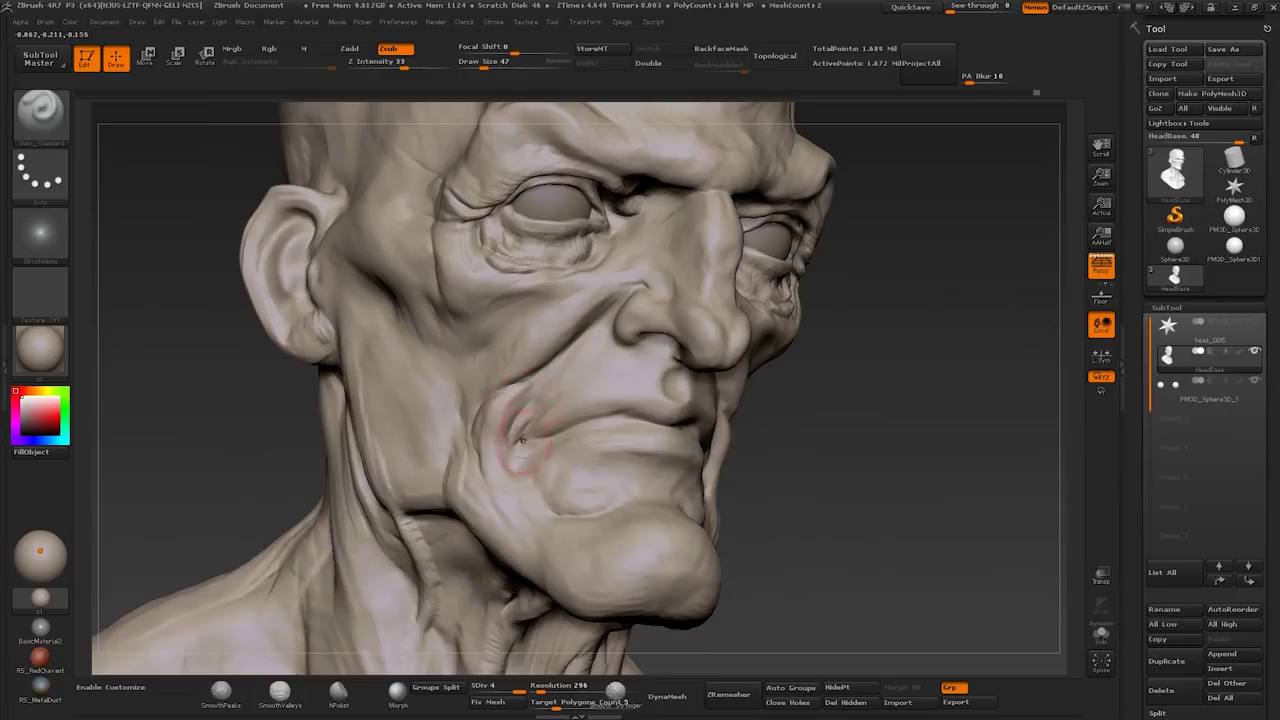
key("b")
key("c")
key("b")
key("b")
key("d")
key("s")
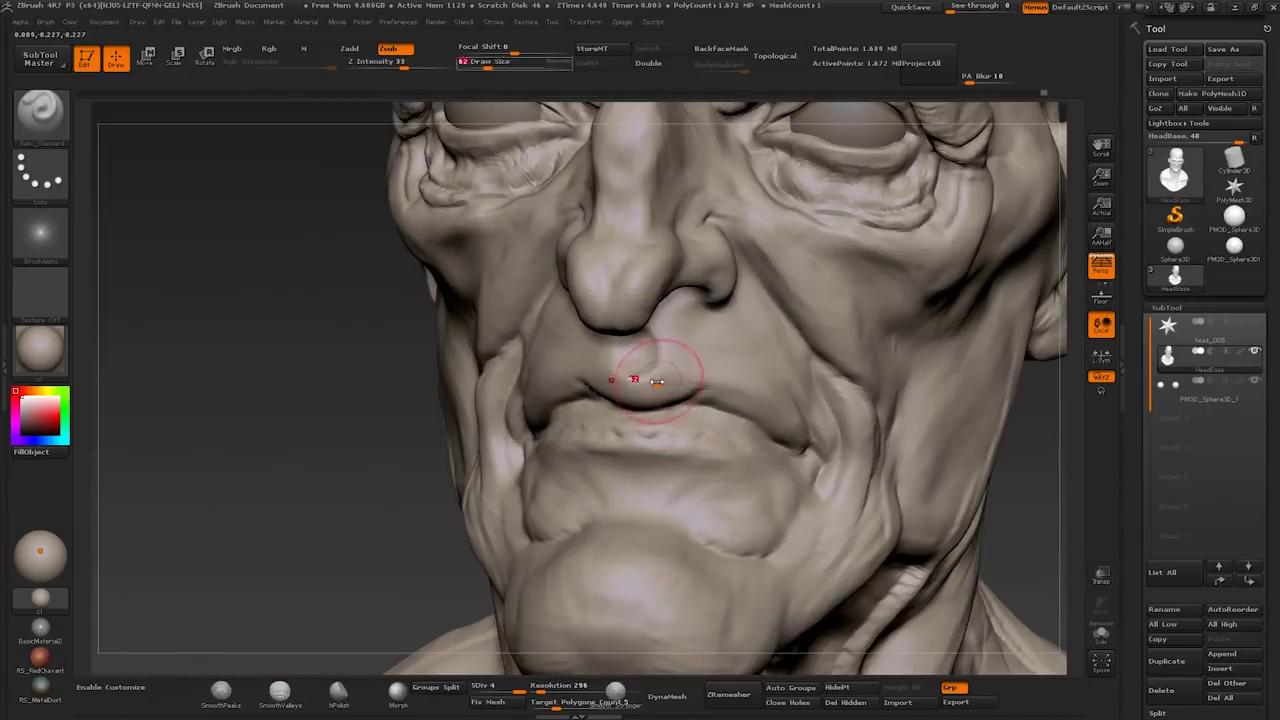
Step: Switch to a mask brush, then back to ClayBuildup to refine the chin
key("b")
key("m")
key("v")
key("b")
key("c")
key("b")
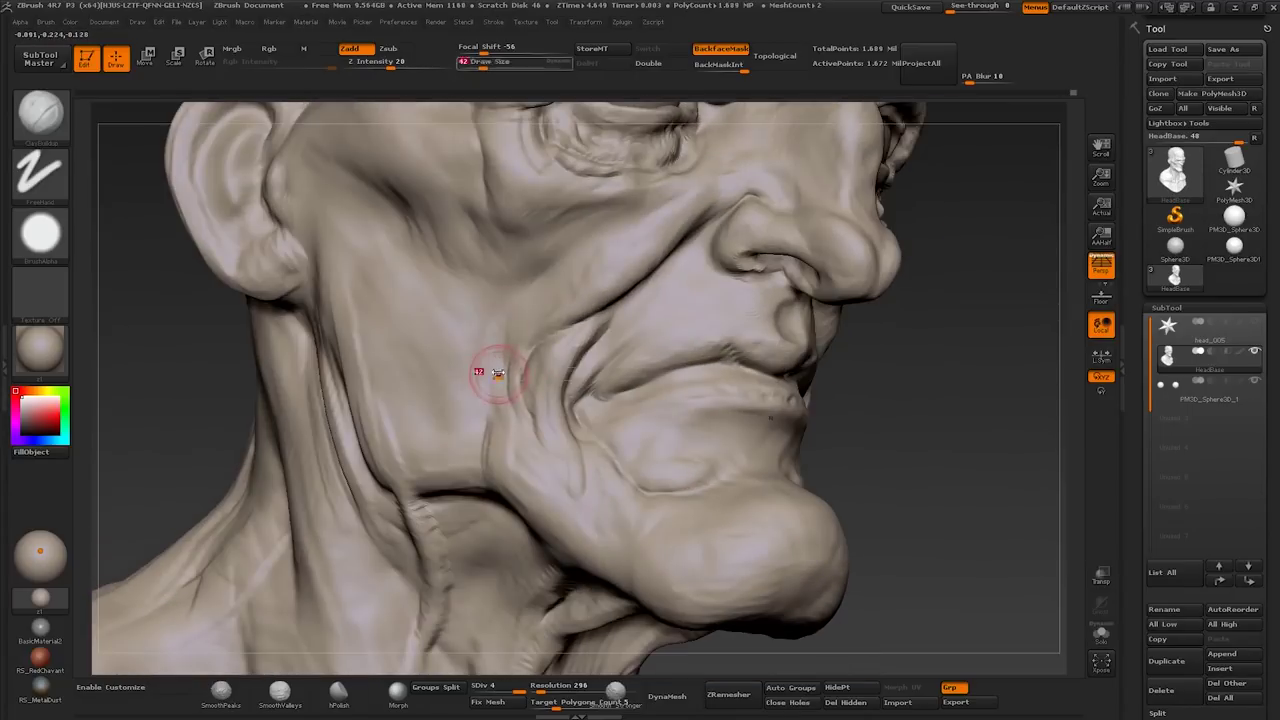
Step: Shrink the brush and deepen the cheek crease, extending it further down
key("bracketleft")
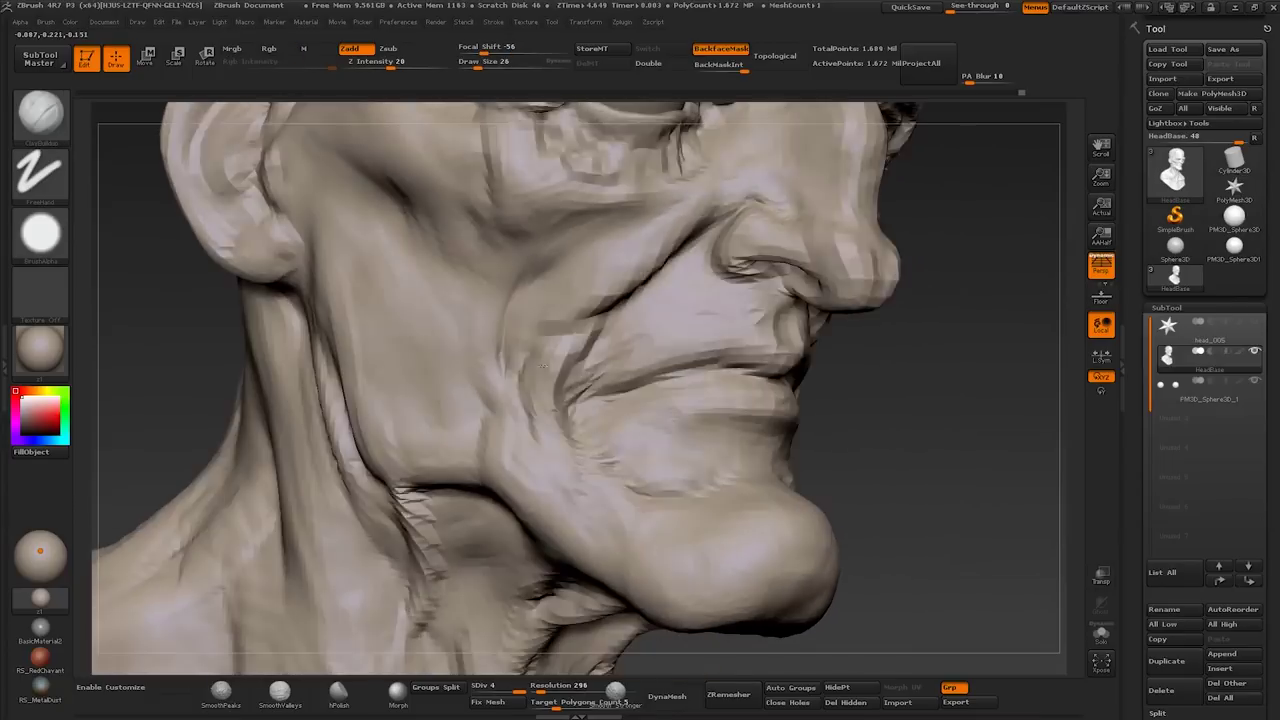
key("bracketleft")
left_click_drag(514, 325, 514, 378)
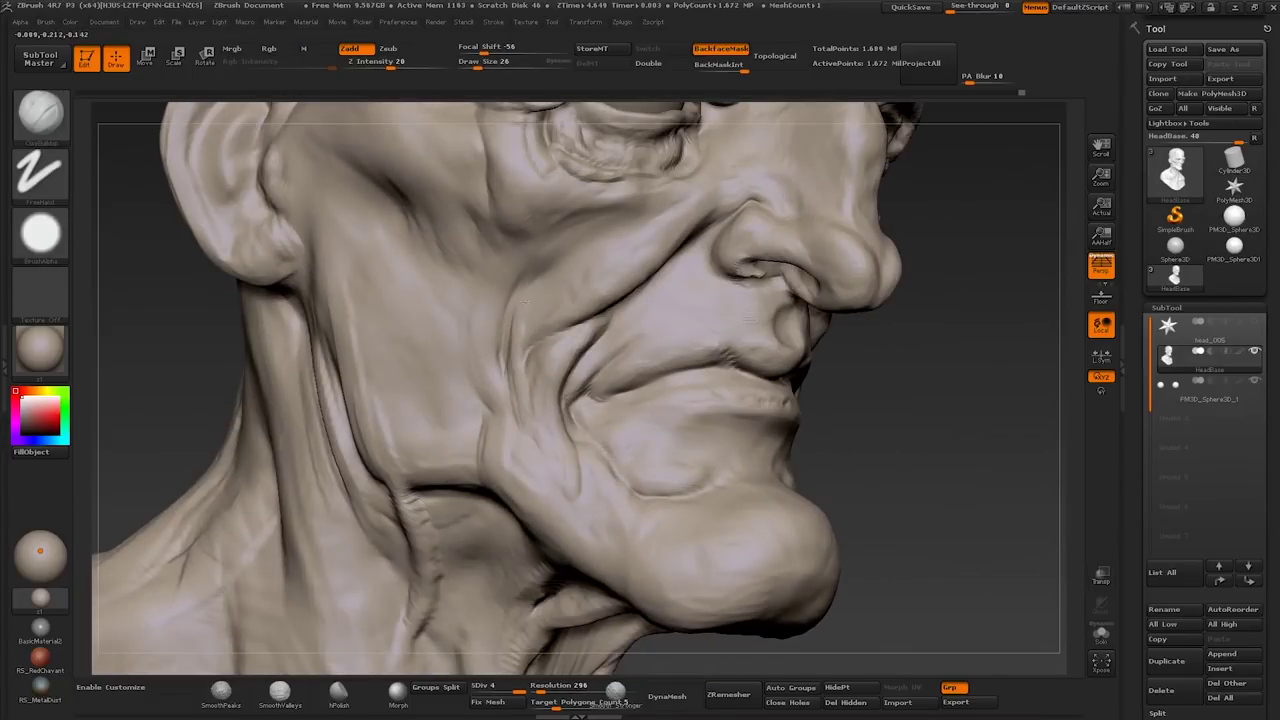
left_click_drag(523, 283, 526, 406)
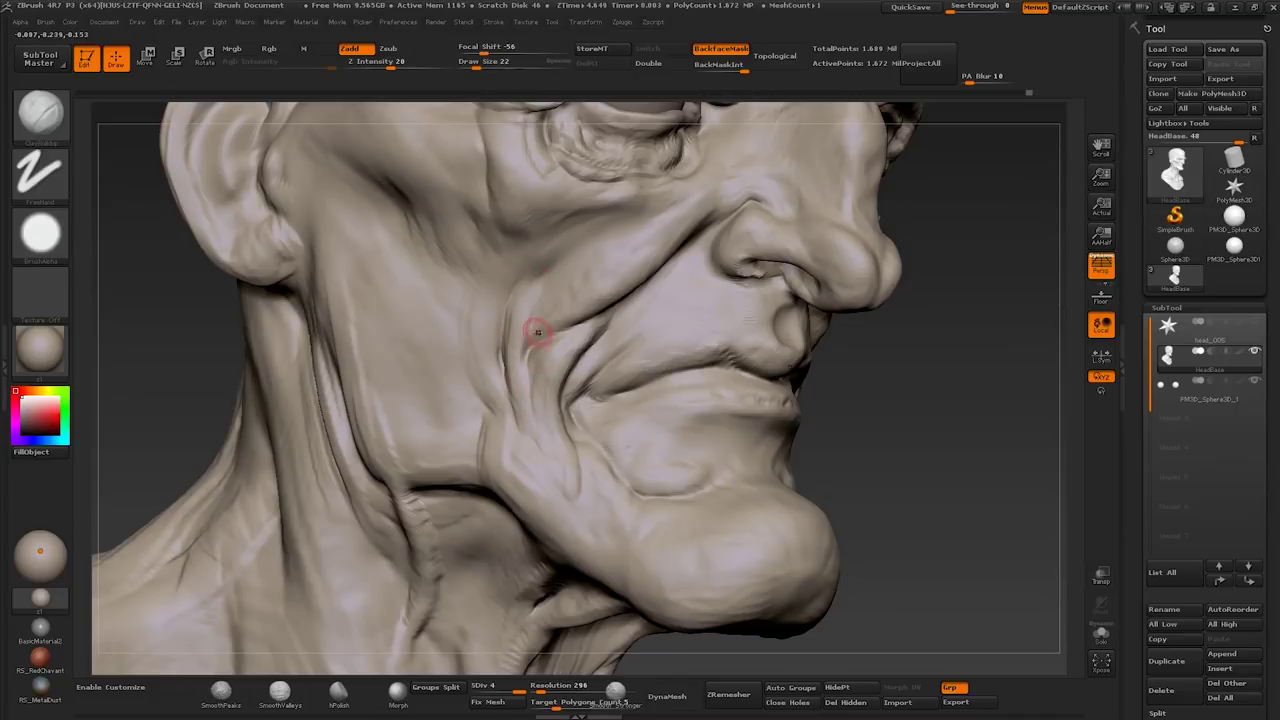
Step: Sharpen the crease with a larger Dam_Standard, then return to ClayBuildup
key("b")
key("d")
key("s")
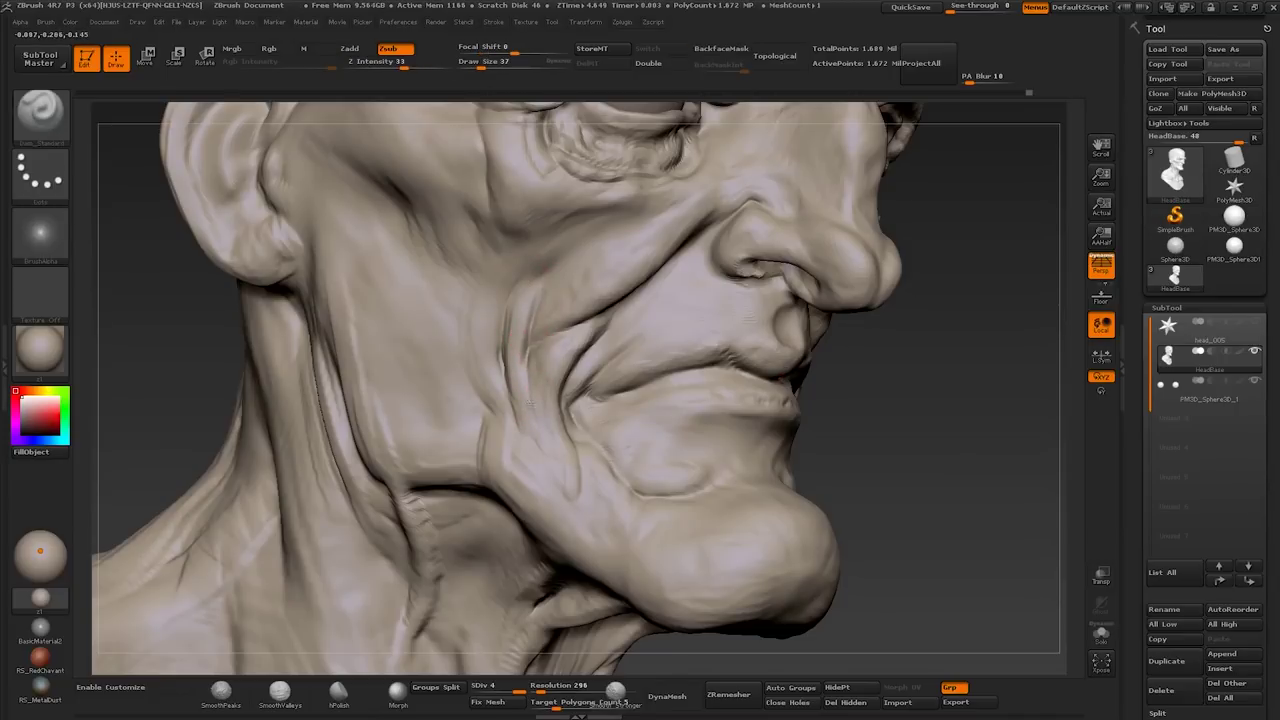
key("bracketright")
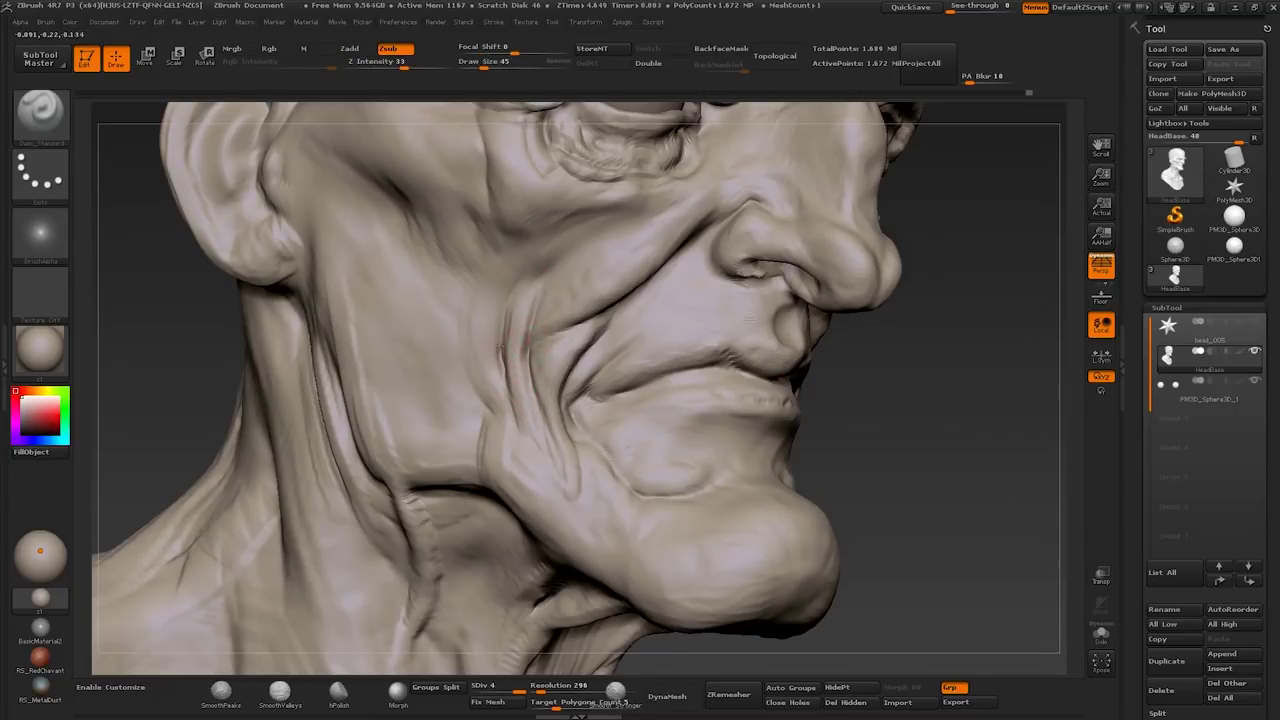
key("ctrl")
key("ctrl")
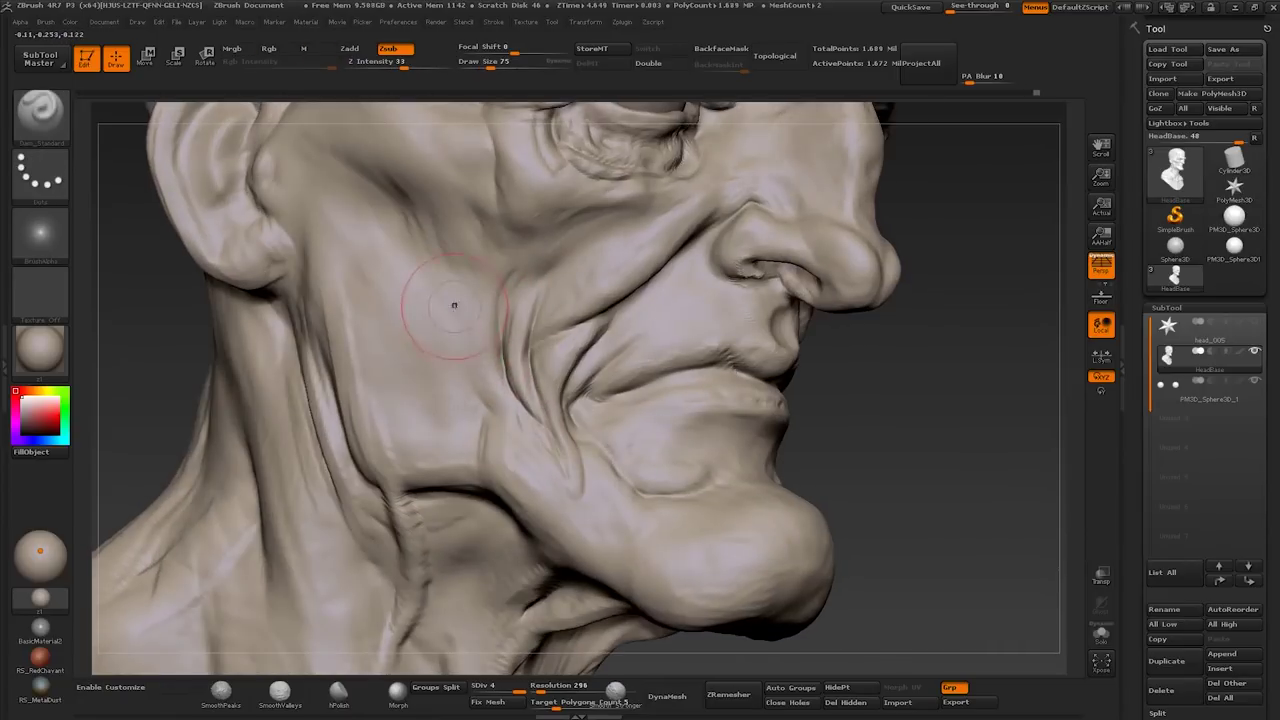
key("ctrl")
key("b")
key("c")
key("b")
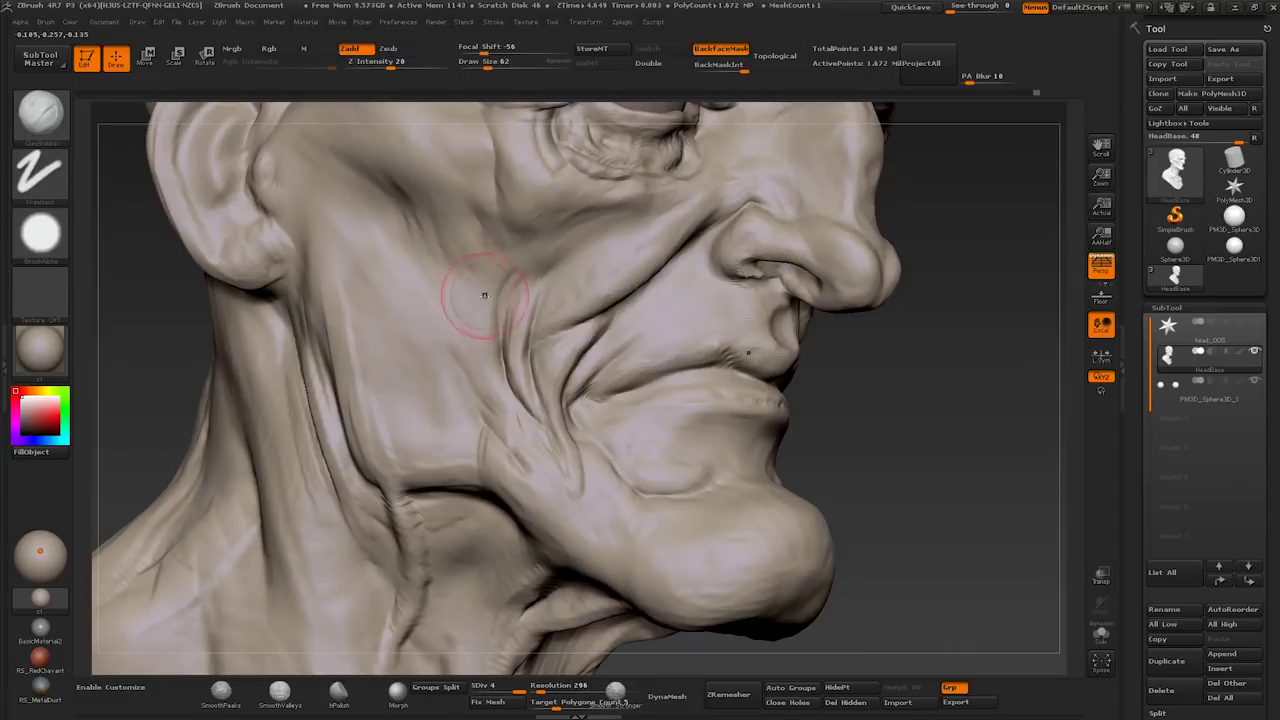
key("ctrl")
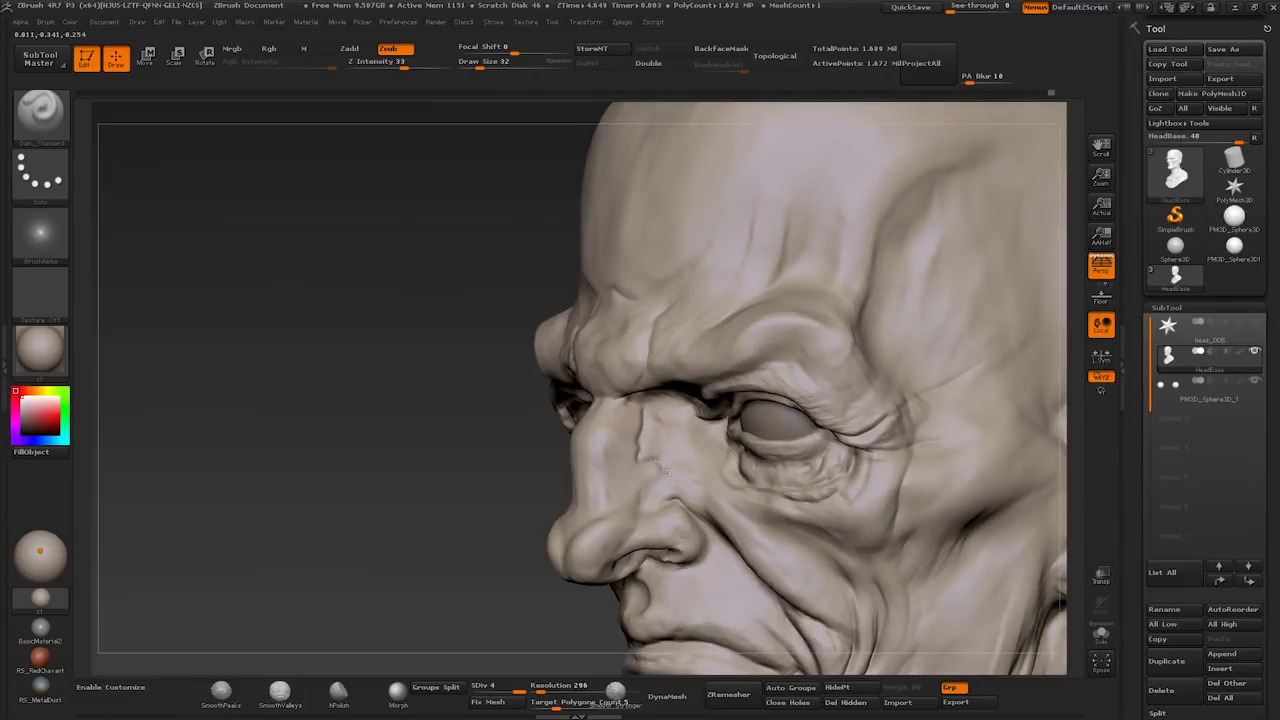
Step: Smooth the brow-to-cheek crease and carve a crease into the forehead
mouse_move(663, 472)
left_mouse_down("shift")
mouse_move(645, 440)
mouse_move(664, 428)
left_mouse_up("shift")
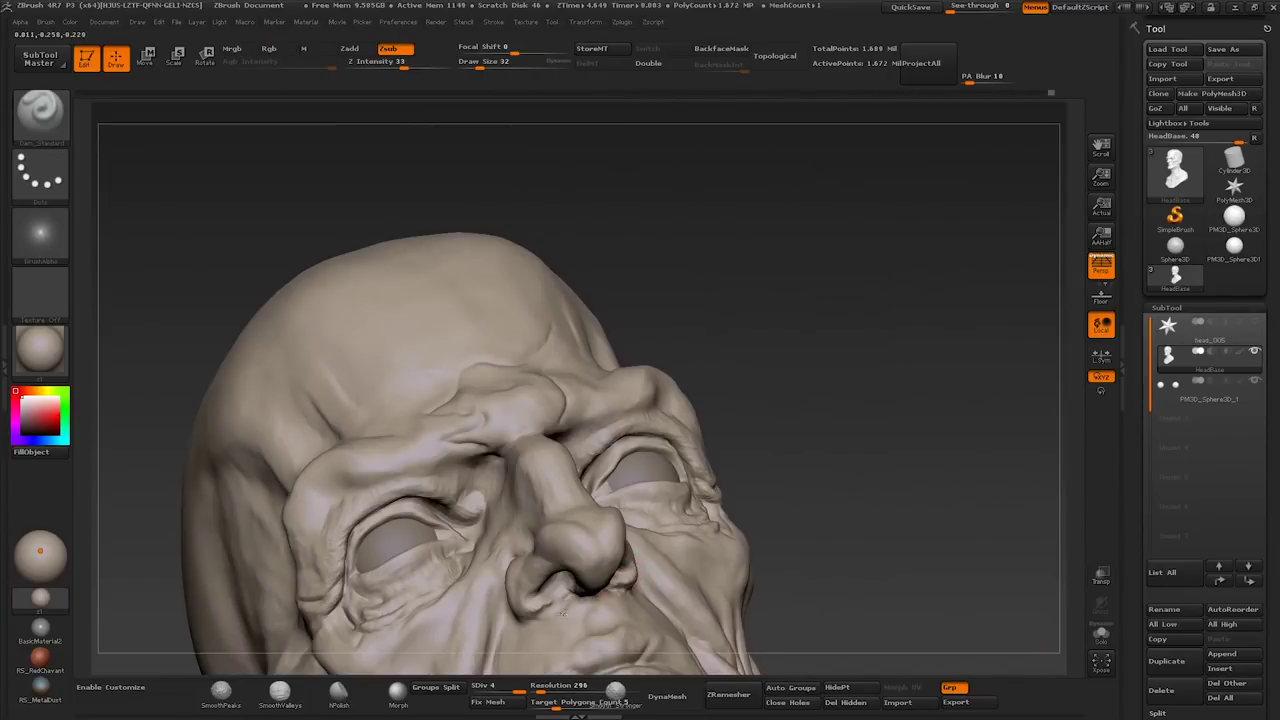
mouse_move(561, 612)
left_mouse_down()
mouse_move(521, 617)
mouse_move(540, 537)
left_mouse_up()
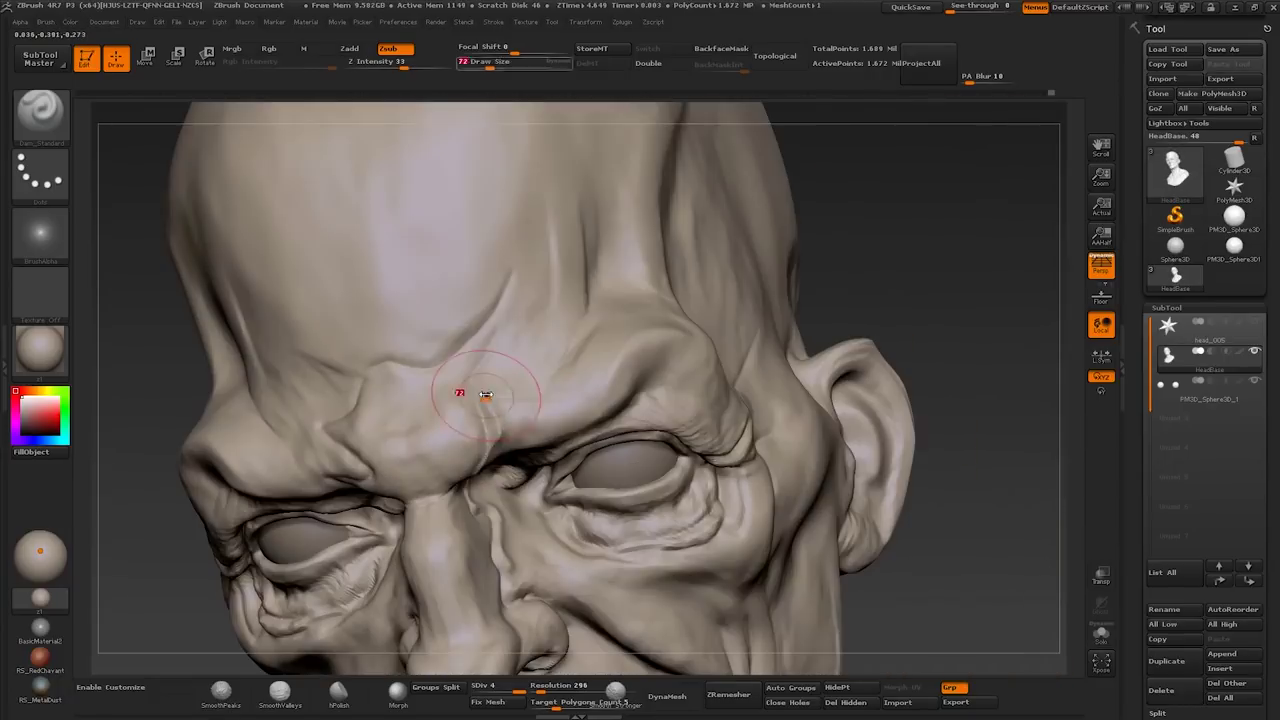
left_click_drag(478, 340, 412, 355)
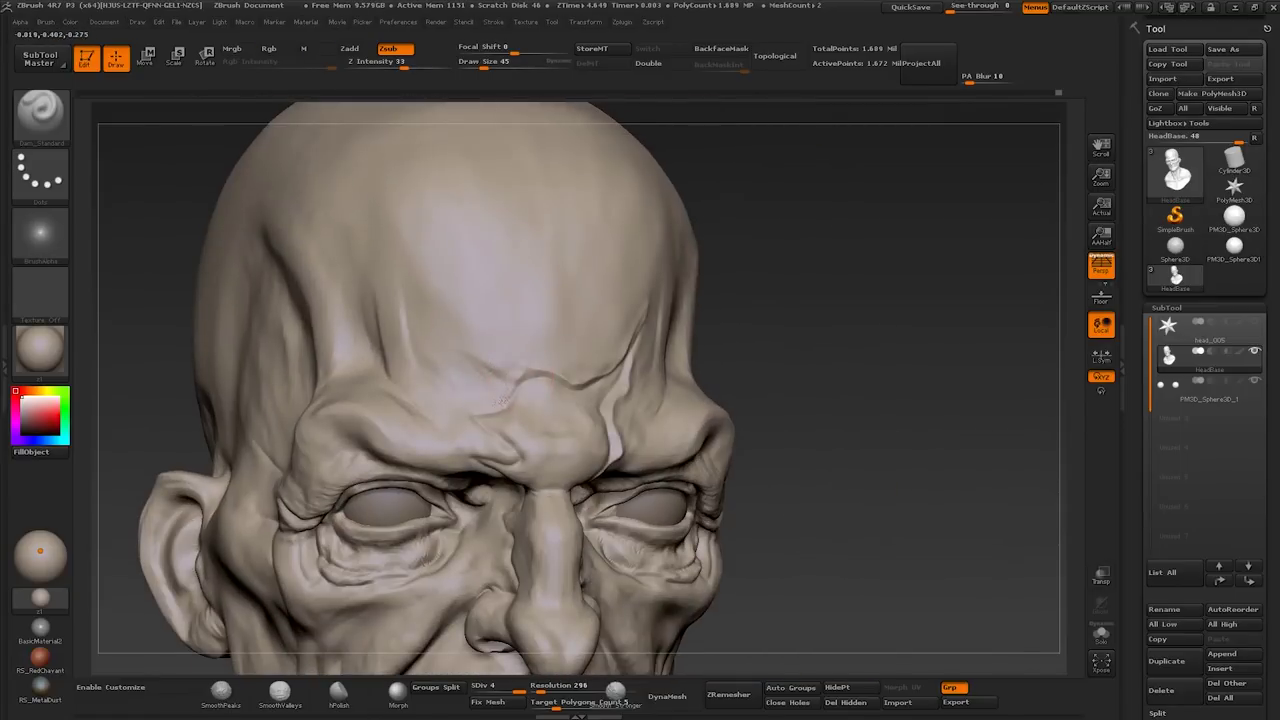
left_click_drag(472, 451, 500, 544)
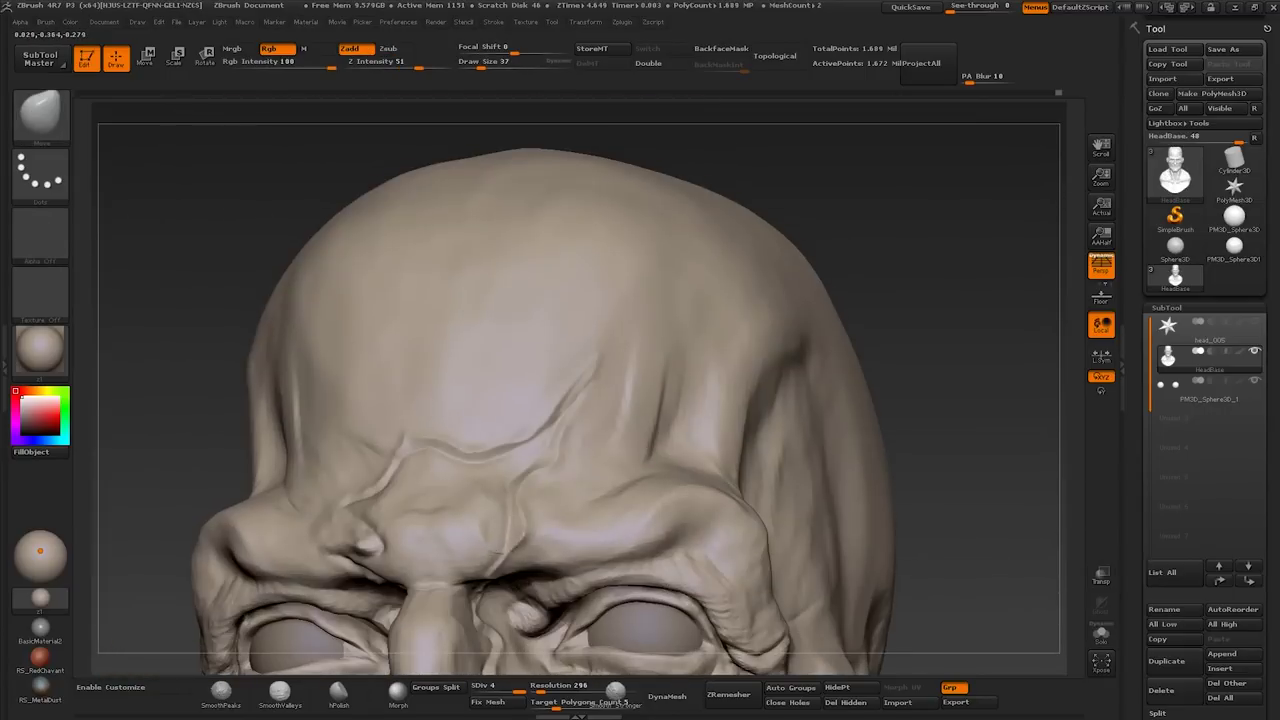
Step: Switch to ClayBuildup at size 47, then lower strength at size 45
key("b")
key("c")
key("b")
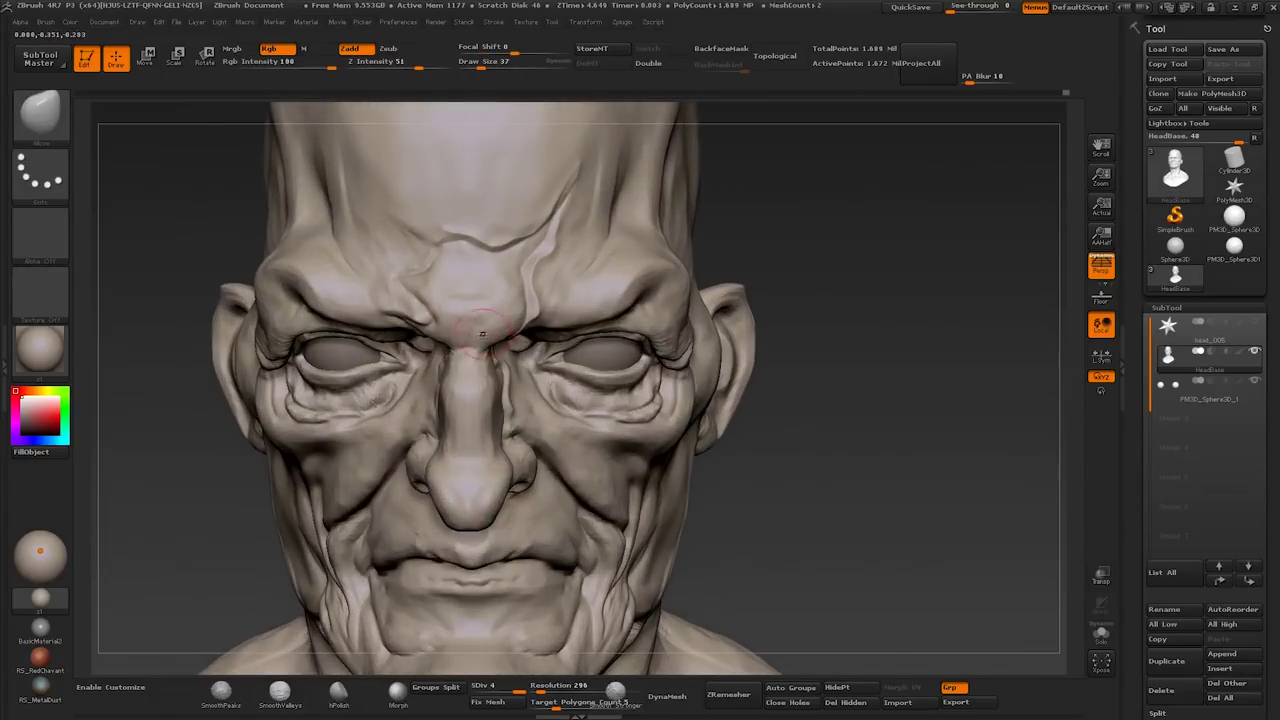
key("]")
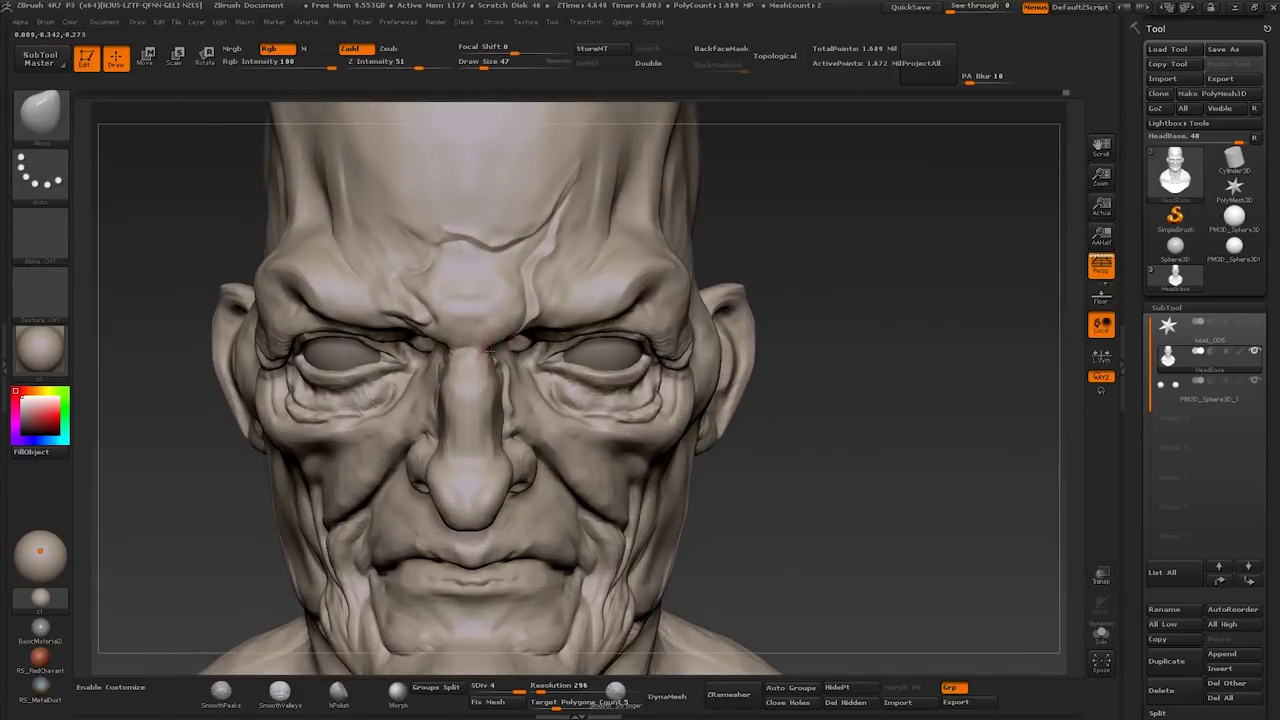
mouse_move(508, 350)
right_mouse_down()
mouse_move(680, 365)
mouse_move(490, 395)
mouse_move(580, 405)
mouse_move(490, 405)
right_mouse_up()
key("]")
key("]")
key("b")
key("c")
Step: Soften the forehead crease with low-strength clay and shrink the brush to 26
key("b")
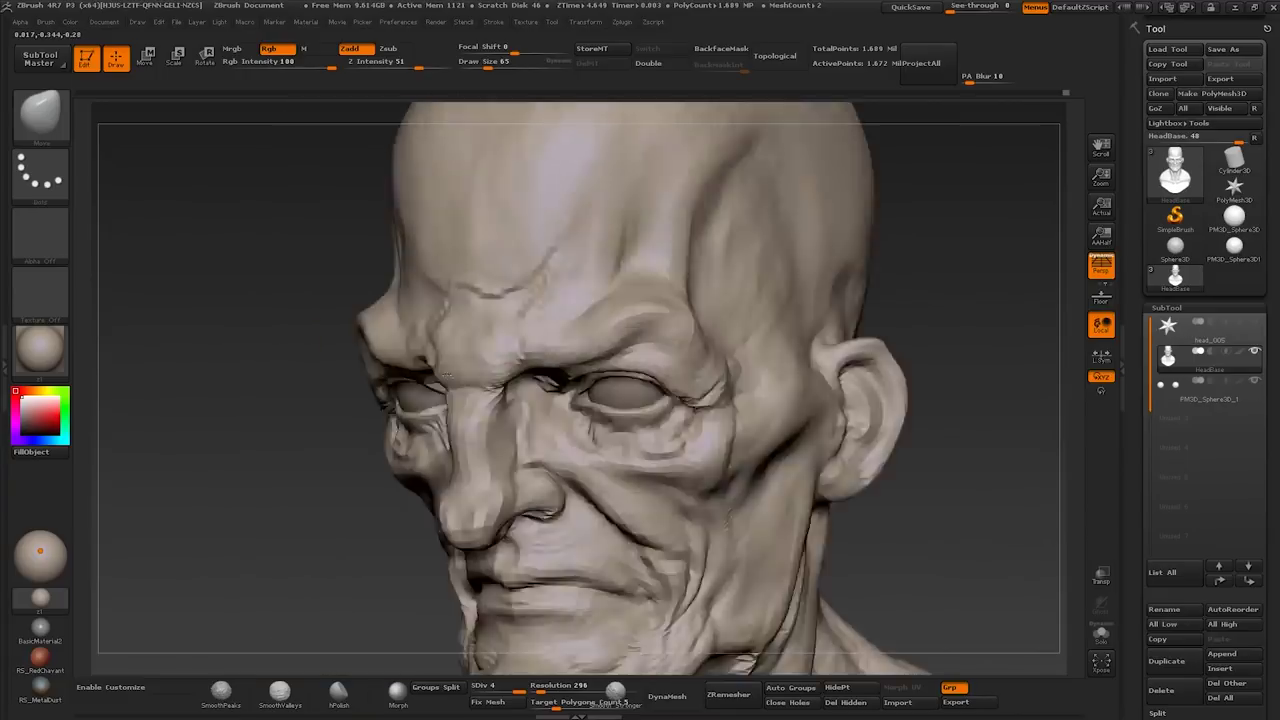
key("[")
mouse_move(447, 375)
left_mouse_down()
mouse_move(471, 414)
mouse_move(528, 400)
mouse_move(470, 375)
mouse_move(490, 368)
left_mouse_up()
key("b")
key("c")
key("b")
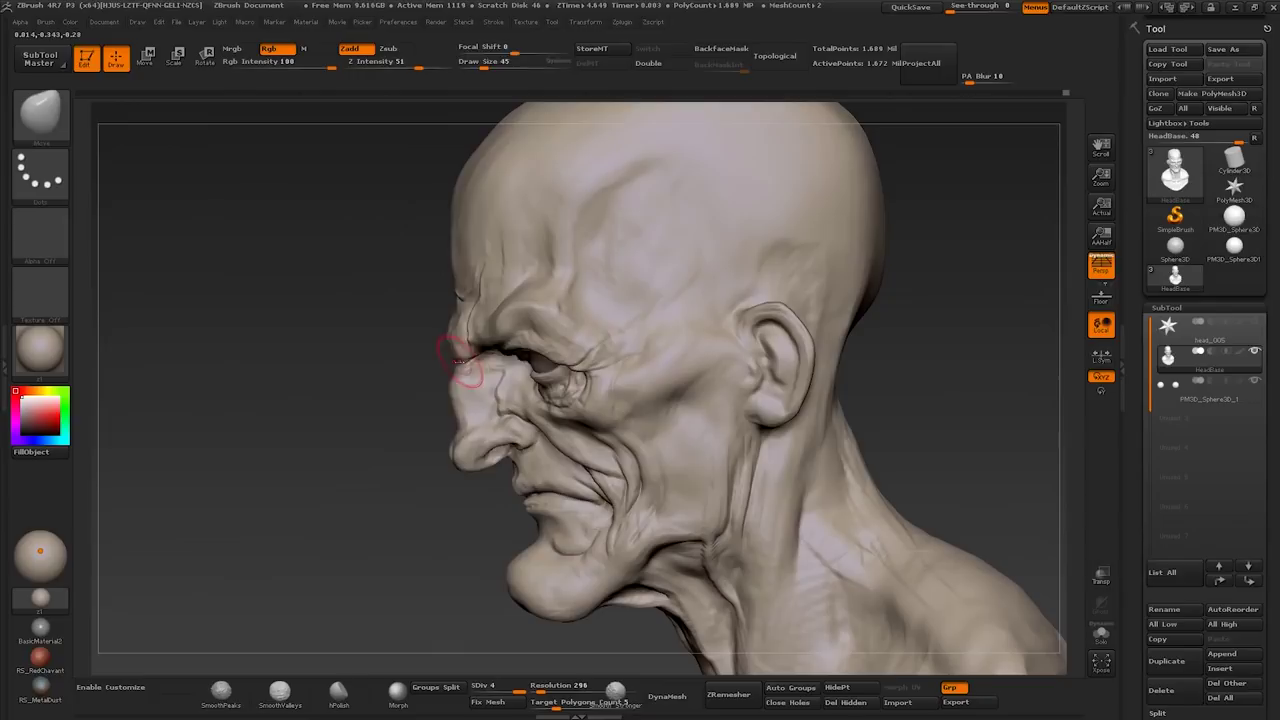
left_click_drag(455, 340, 470, 350)
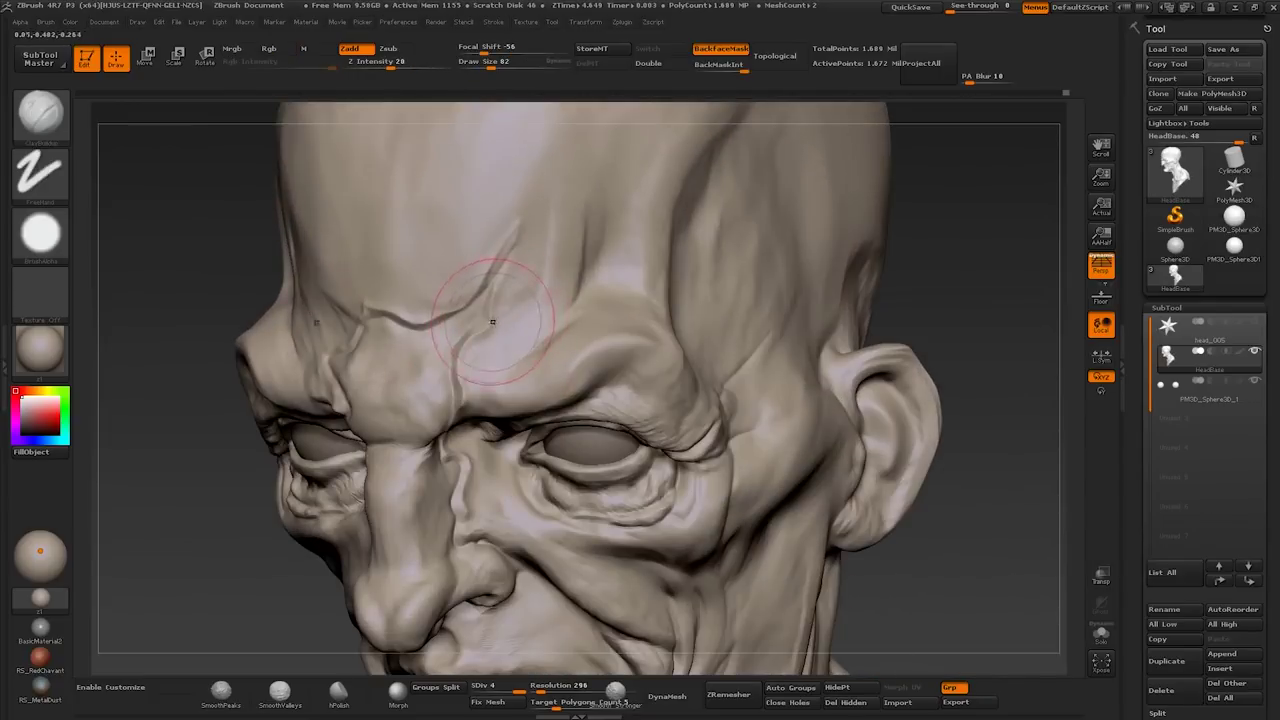
left_click_drag(492, 322, 471, 337)
key("[")
key("[")
key("[")
key("[")
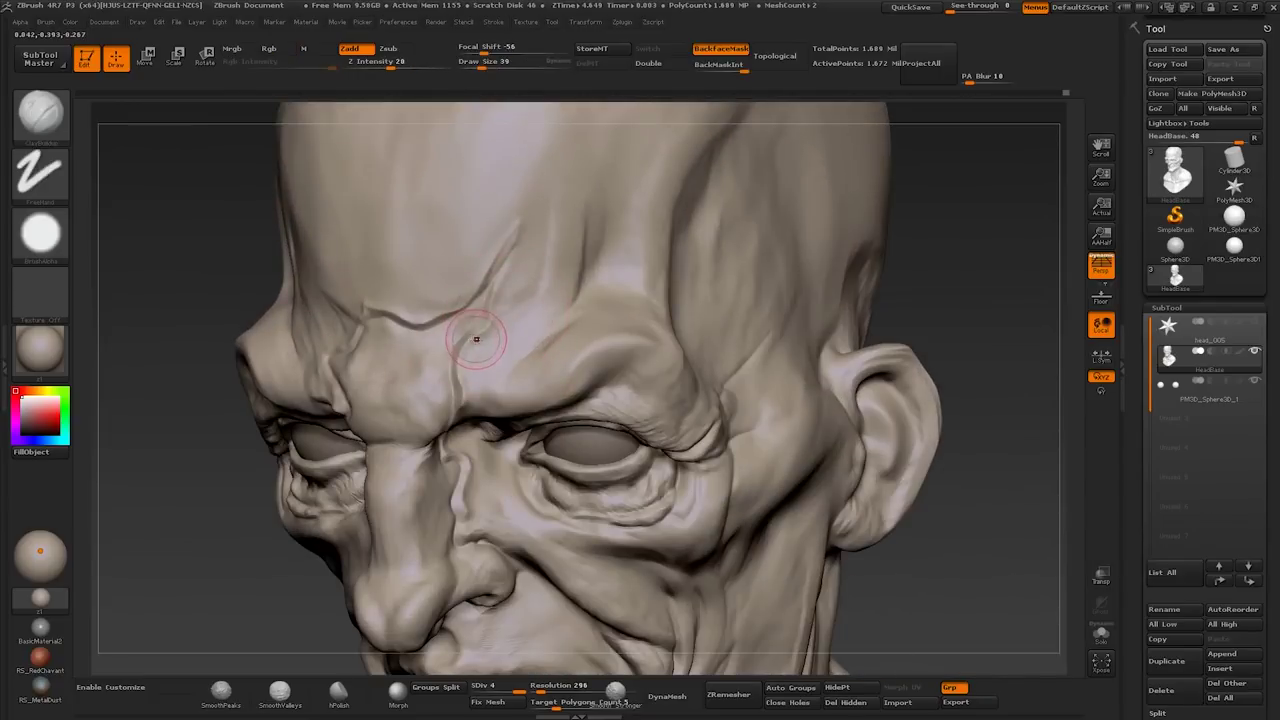
mouse_move(440, 393)
left_mouse_down()
mouse_move(395, 312)
mouse_move(309, 358)
mouse_move(338, 409)
mouse_move(300, 445)
mouse_move(318, 458)
left_mouse_up()
mouse_move(353, 513)
left_mouse_down()
mouse_move(368, 556)
mouse_move(430, 470)
mouse_move(400, 335)
left_mouse_up()
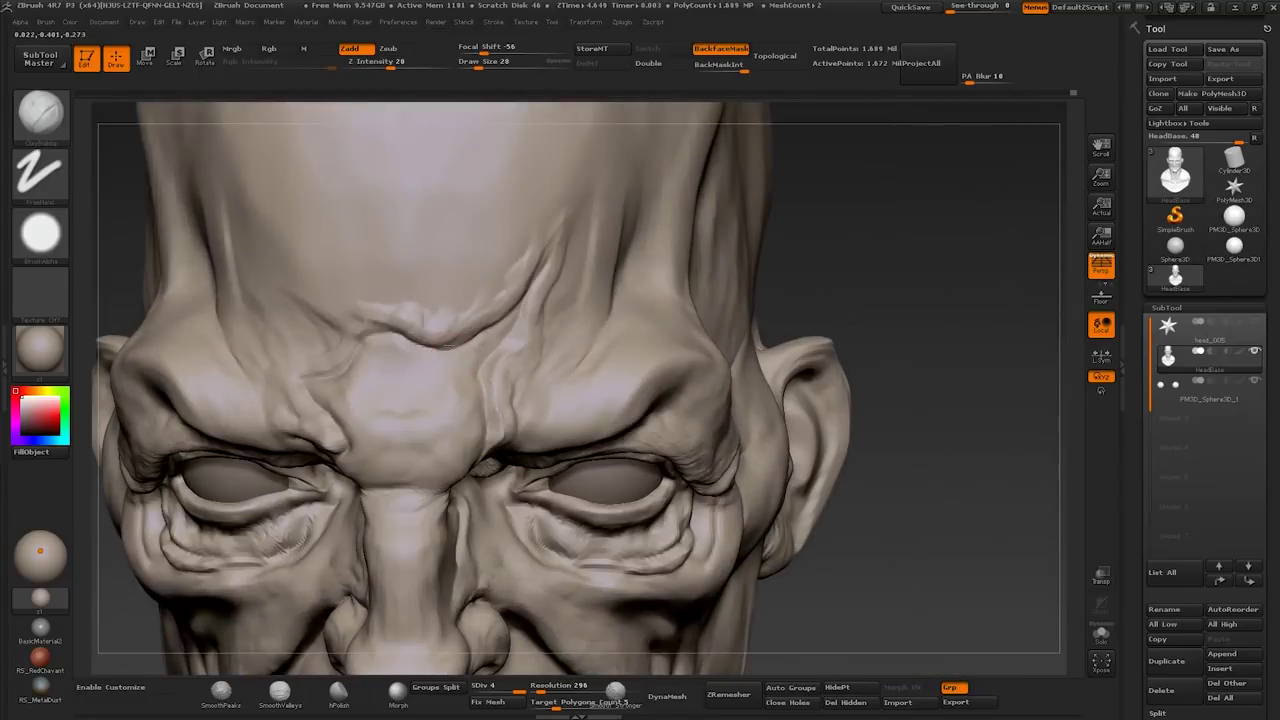
Step: Enlarge the brush to 105 and review the brow from front and left profile
key("s")
mouse_move(371, 377)
left_mouse_down()
mouse_move(423, 317)
mouse_move(332, 362)
left_mouse_up()
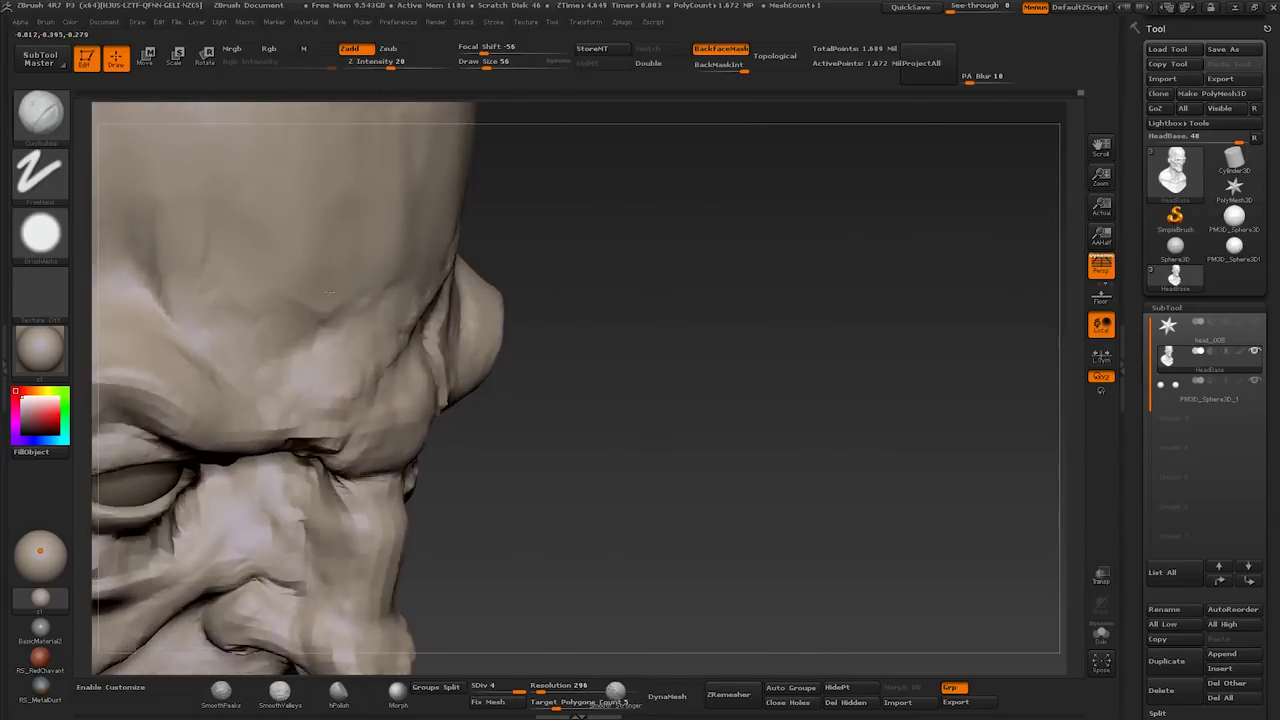
left_click_drag(700, 400, 440, 352)
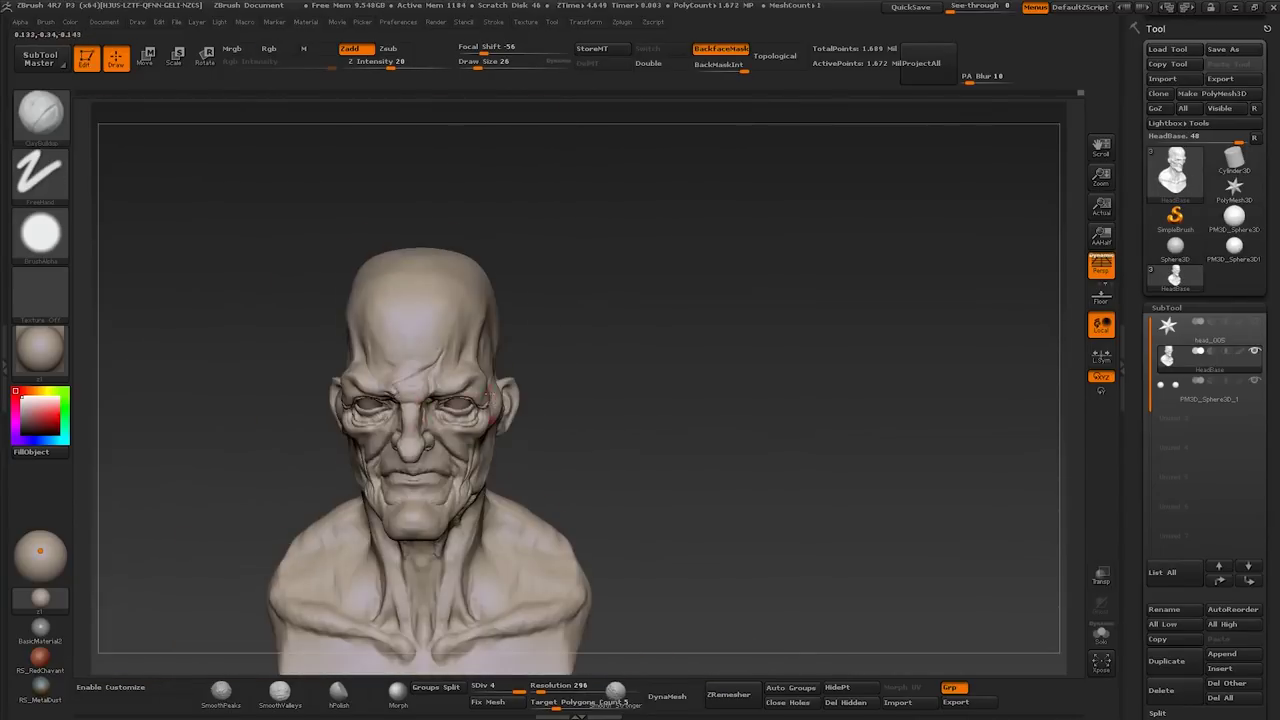
mouse_move(620, 400)
left_mouse_down()
mouse_move(430, 432)
mouse_move(520, 430)
left_mouse_up()
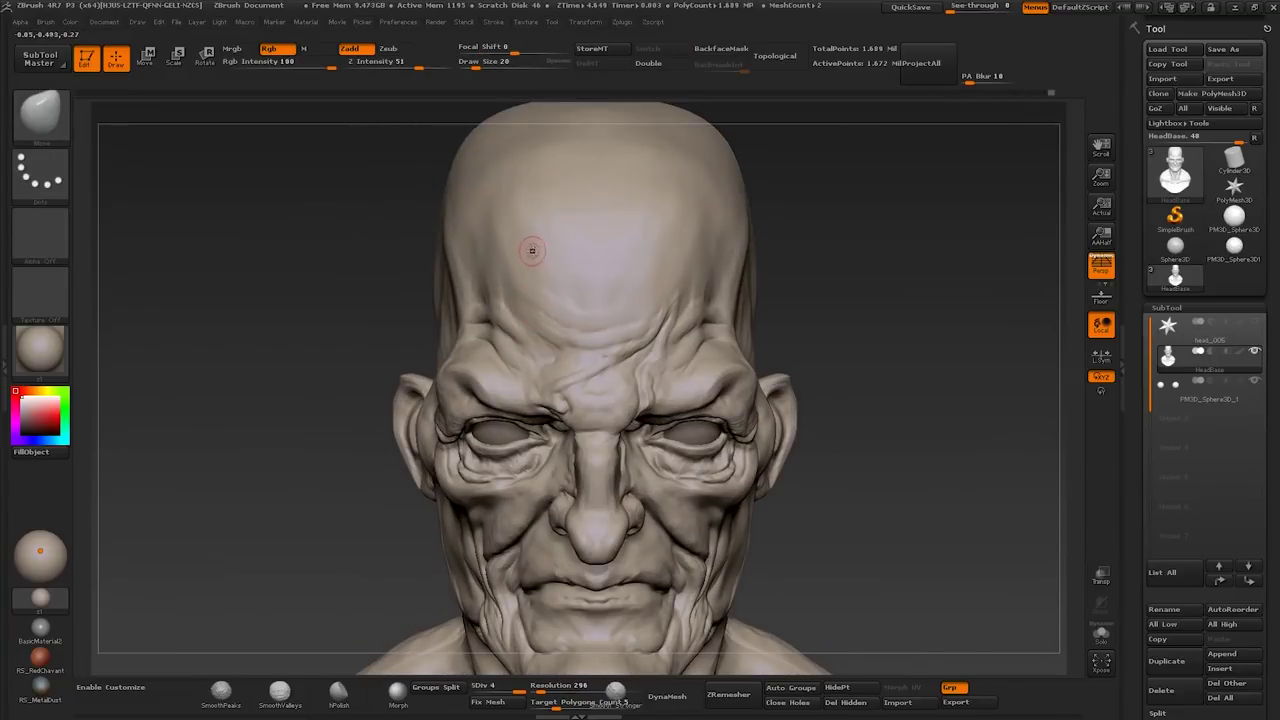
Step: Carve forehead wrinkles with Dam_Standard, then switch back to ClayBuildup
key("b")
key("d")
key("s")
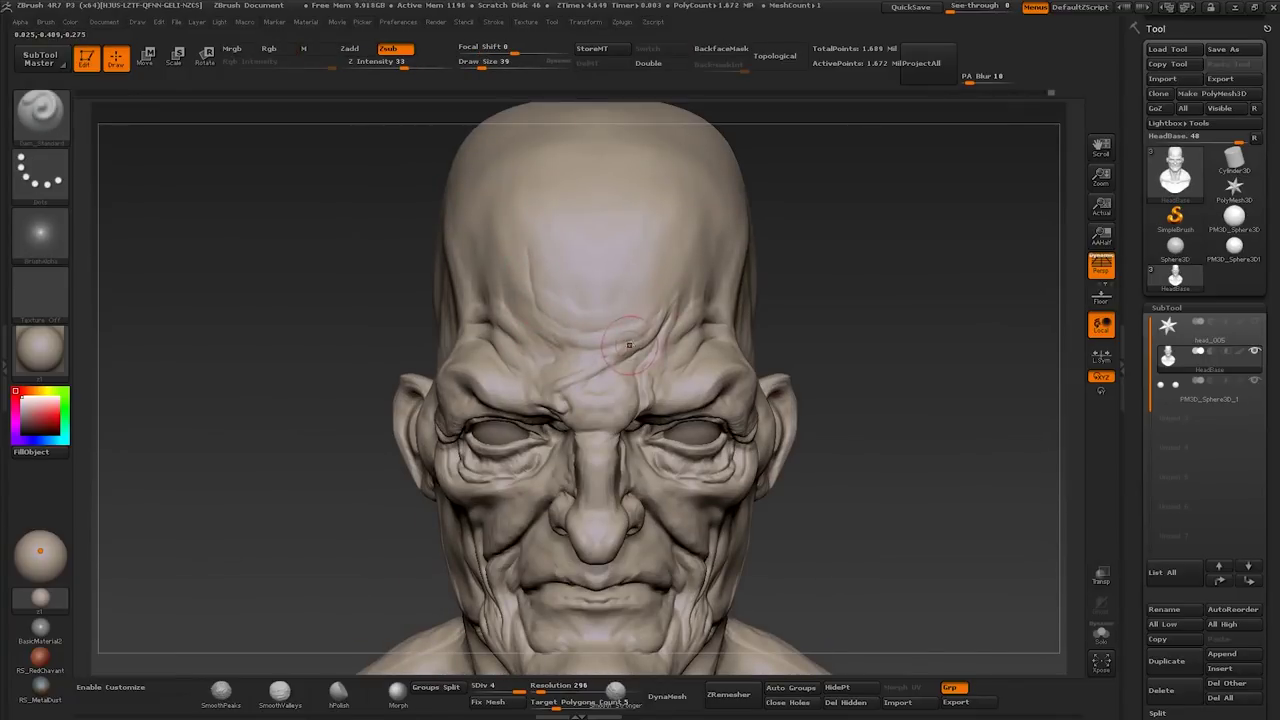
left_click_drag(681, 209, 692, 326)
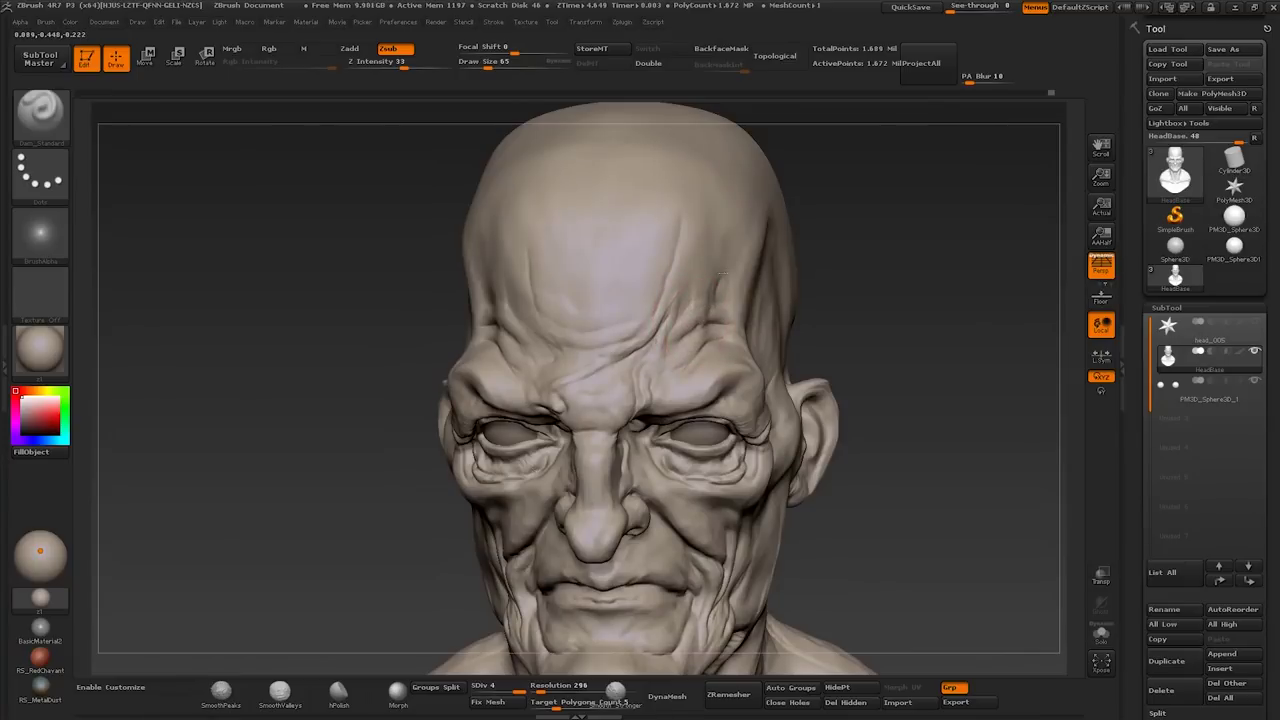
left_click_drag(722, 274, 524, 304)
left_click_drag(481, 268, 541, 330)
key("b")
key("c")
key("b")
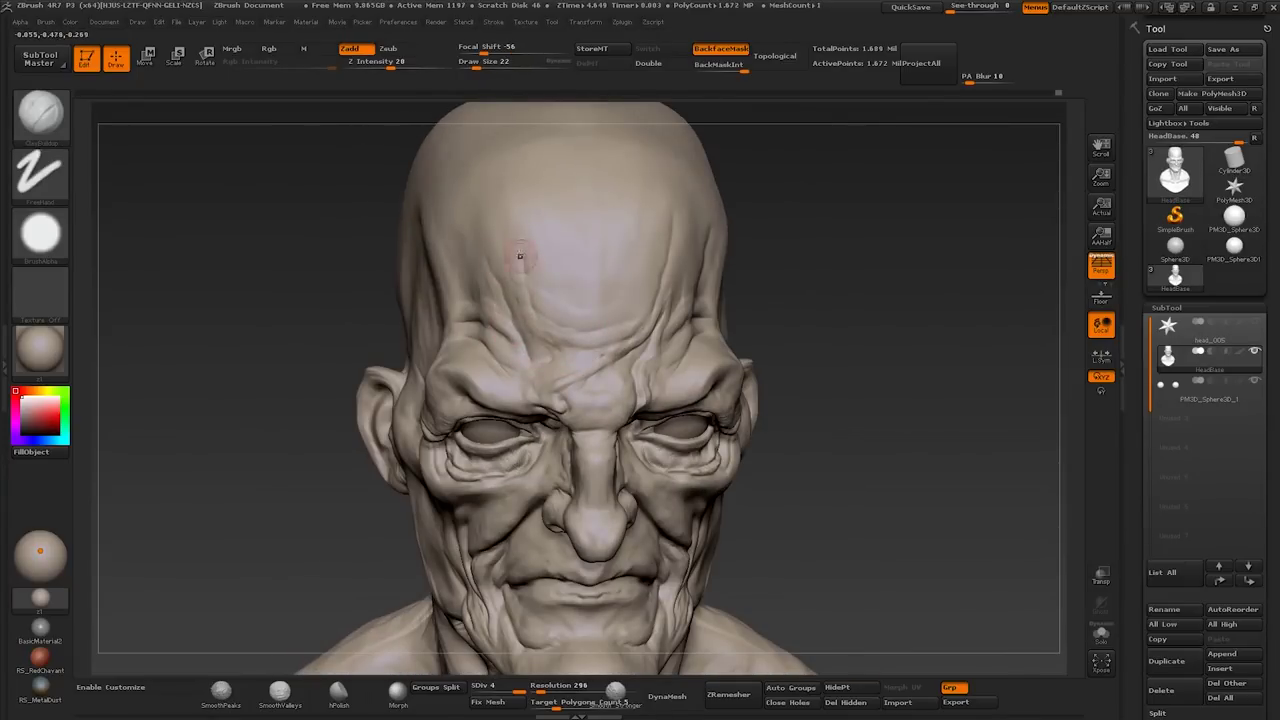
mouse_move(520, 288)
left_mouse_down()
mouse_move(748, 432)
mouse_move(529, 457)
mouse_move(622, 421)
left_mouse_up()
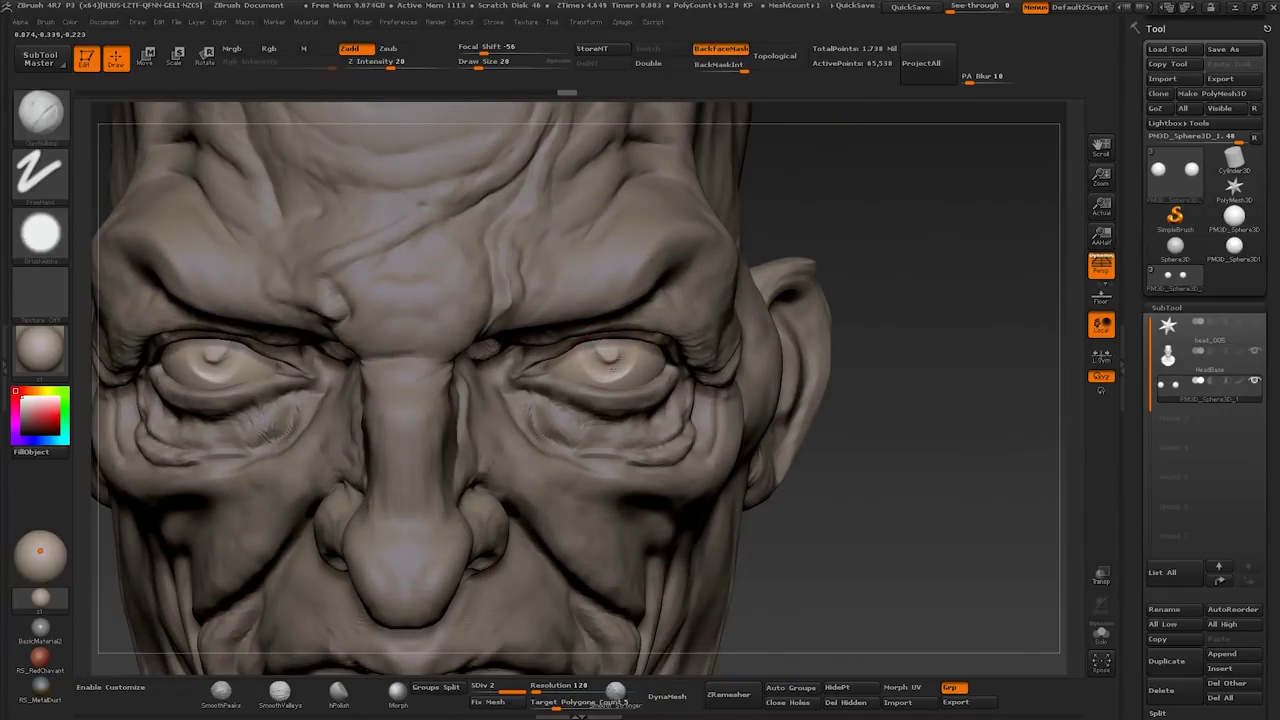
Step: Isolate the eyeballs with Solo to inspect them, then make HeadBase the active subtool
key("ctrl+shift+s")
key("ctrl+shift+s")
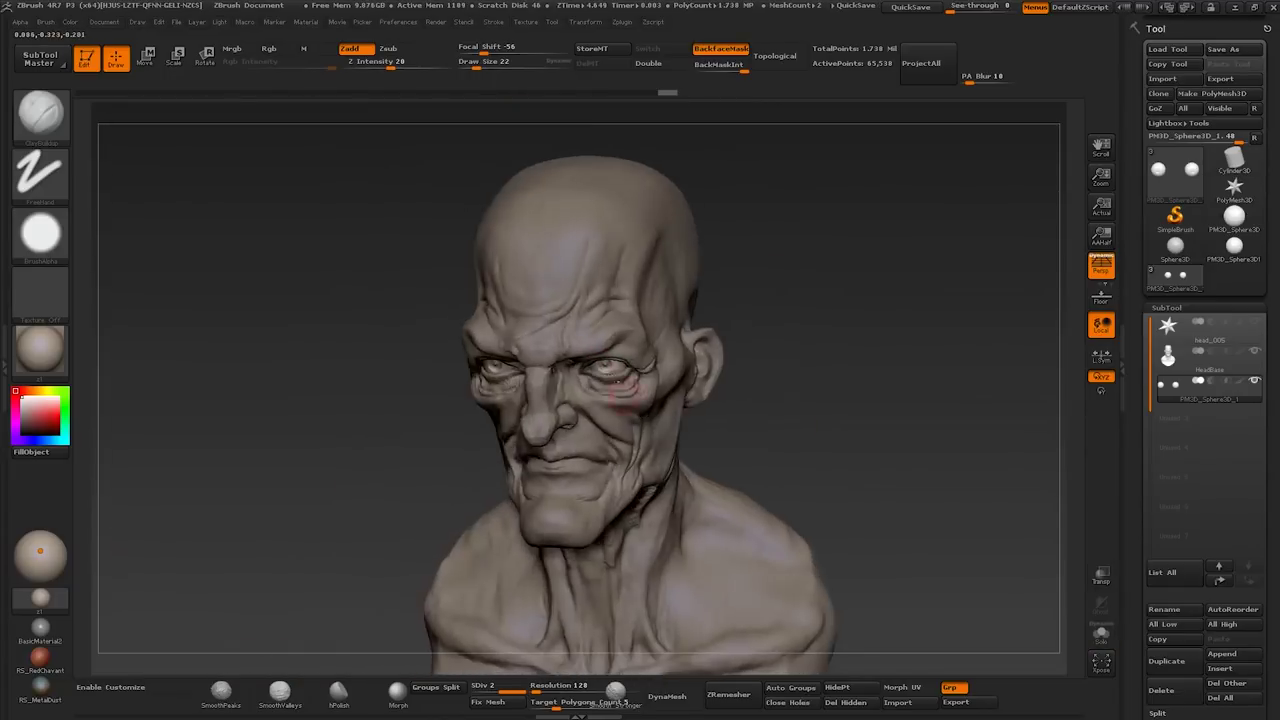
right_click_drag(620, 392, 567, 291, "ctrl")
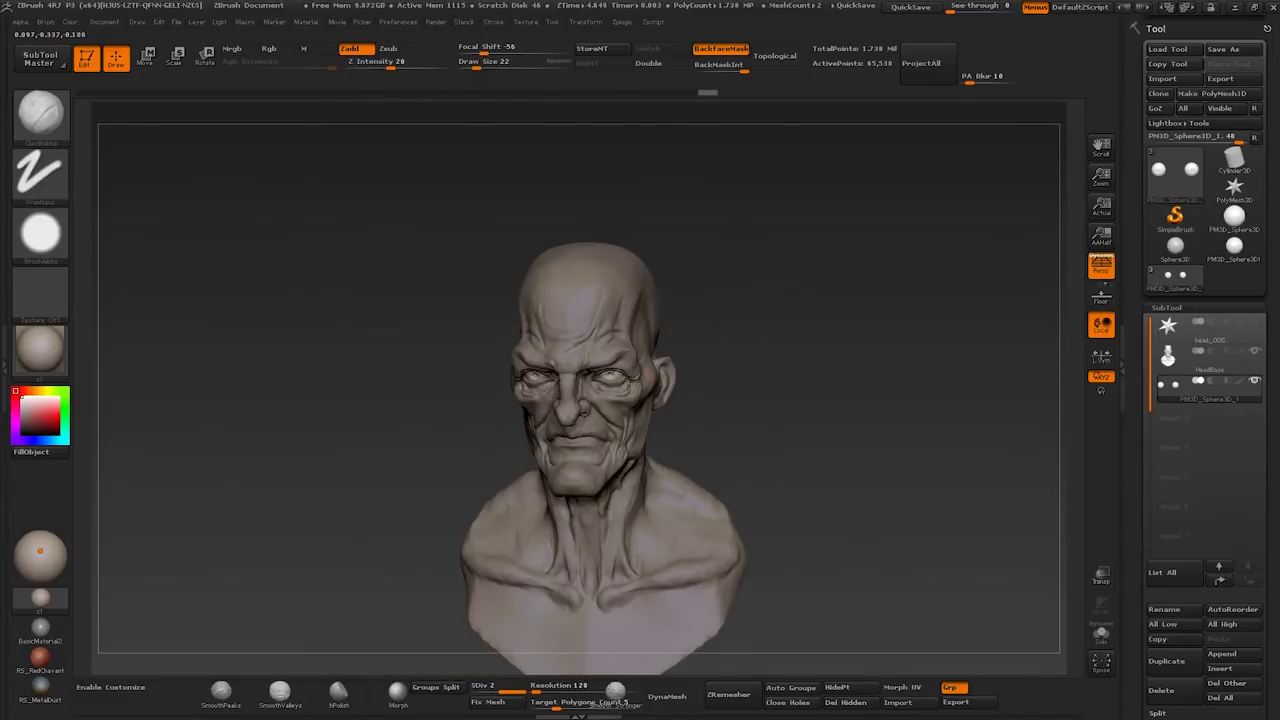
left_click(614, 368, "alt")
mouse_move(614, 368)
right_mouse_down("ctrl")
mouse_move(651, 443)
mouse_move(687, 434)
mouse_move(640, 470)
mouse_move(560, 440)
mouse_move(609, 394)
right_mouse_up("ctrl")
Step: Switch to the Dam_Standard brush for carving creases
key("b")
key("d")
key("s")
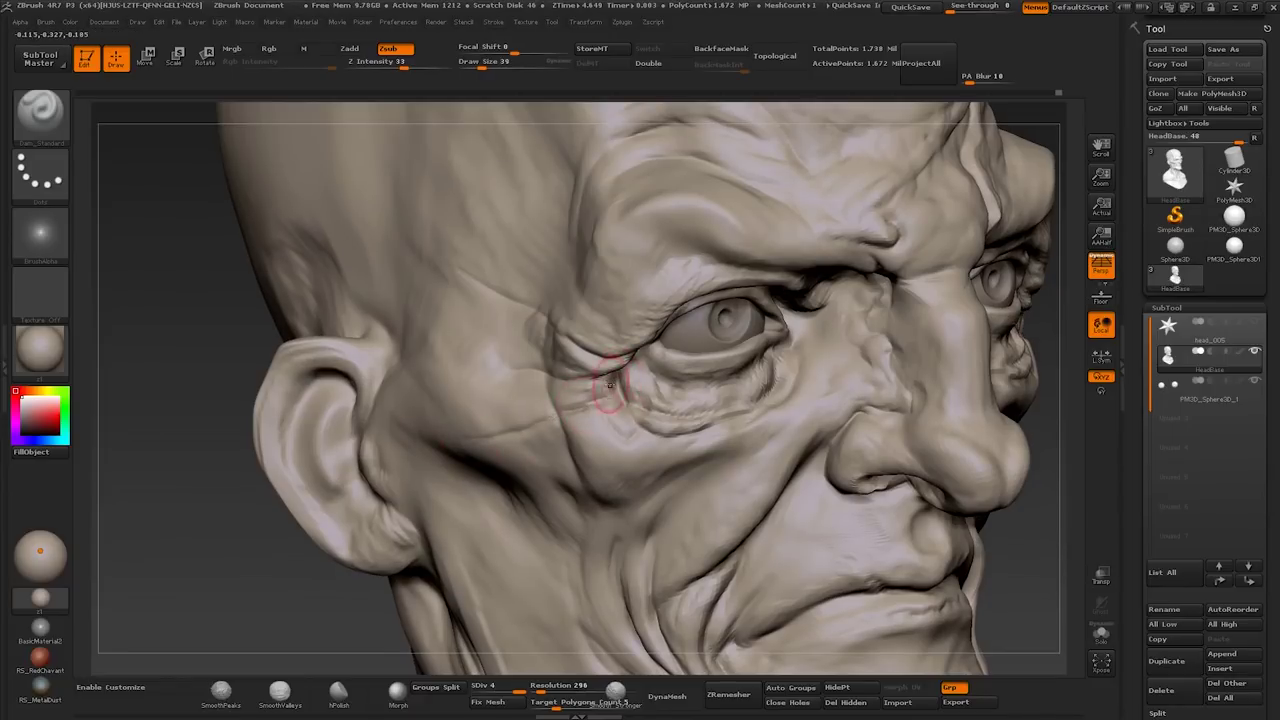
Step: Push and pull the ear's overall shape with brush sizes ranging from 28 to 72
key("]")
right_click_drag(597, 392, 705, 497)
key("]")
key("]")
key("]")
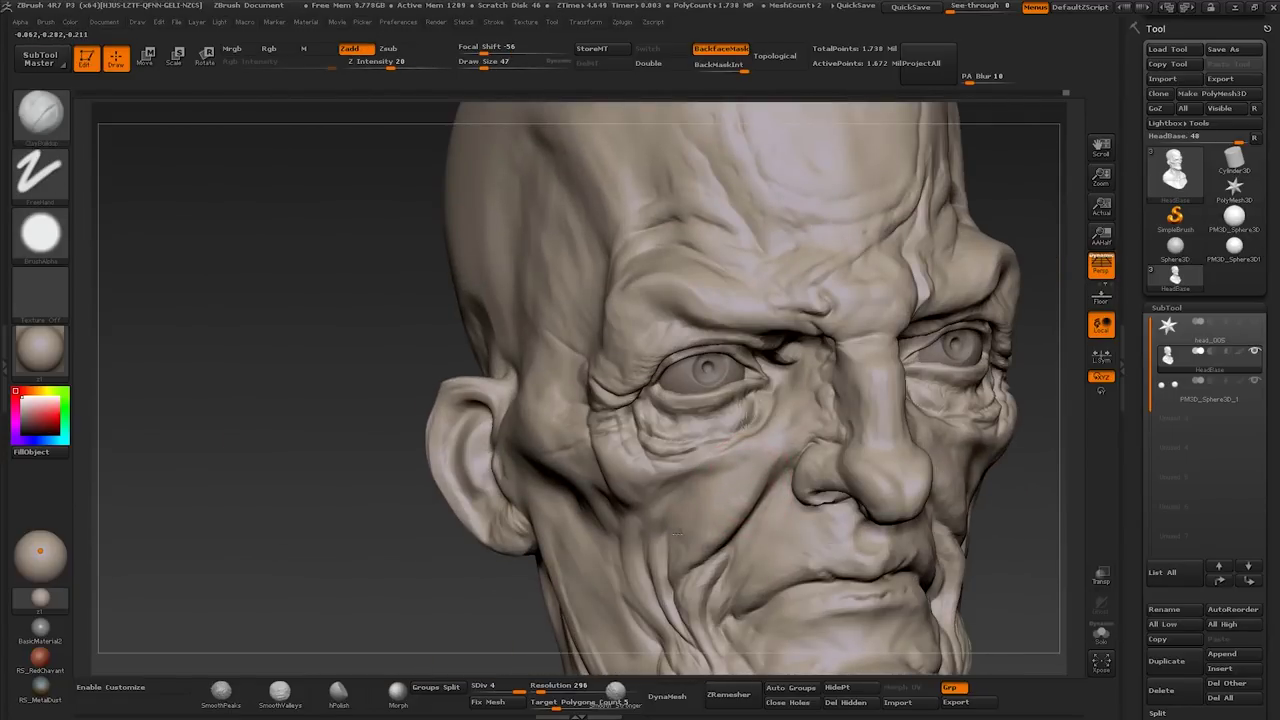
right_click_drag(676, 534, 699, 478)
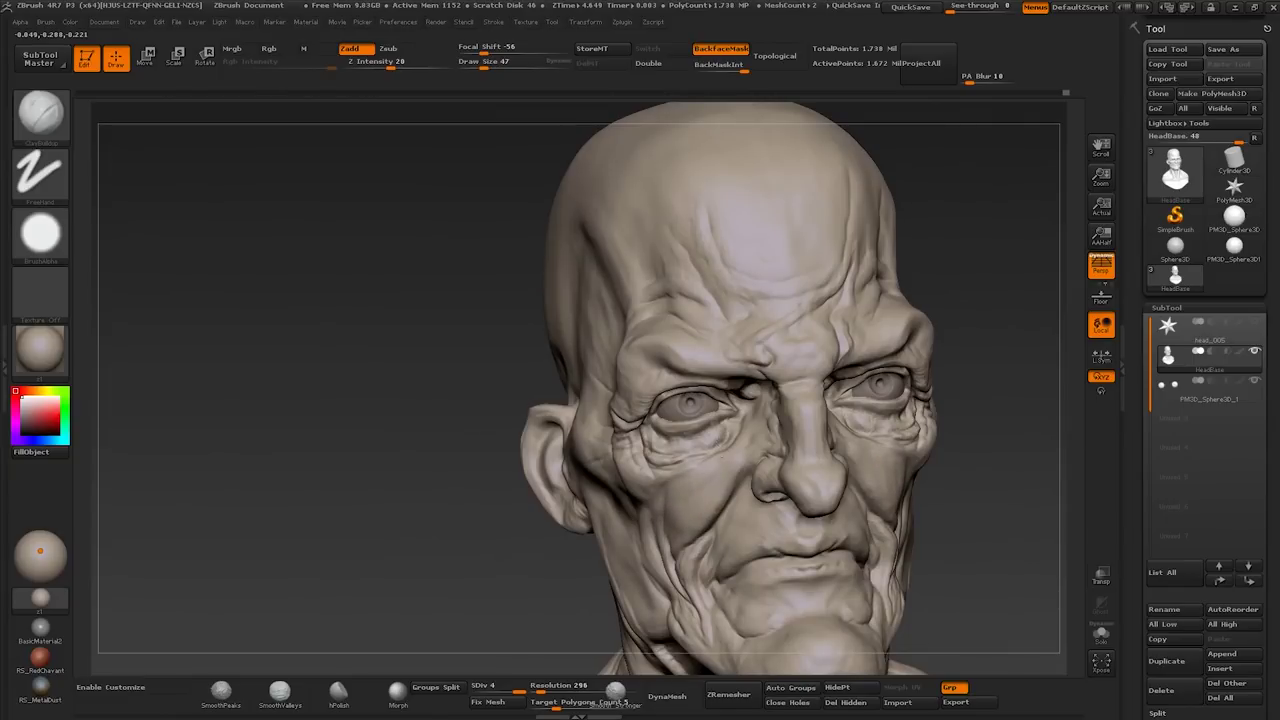
mouse_move(720, 450)
right_mouse_down()
mouse_move(755, 470)
mouse_move(614, 458)
right_mouse_up()
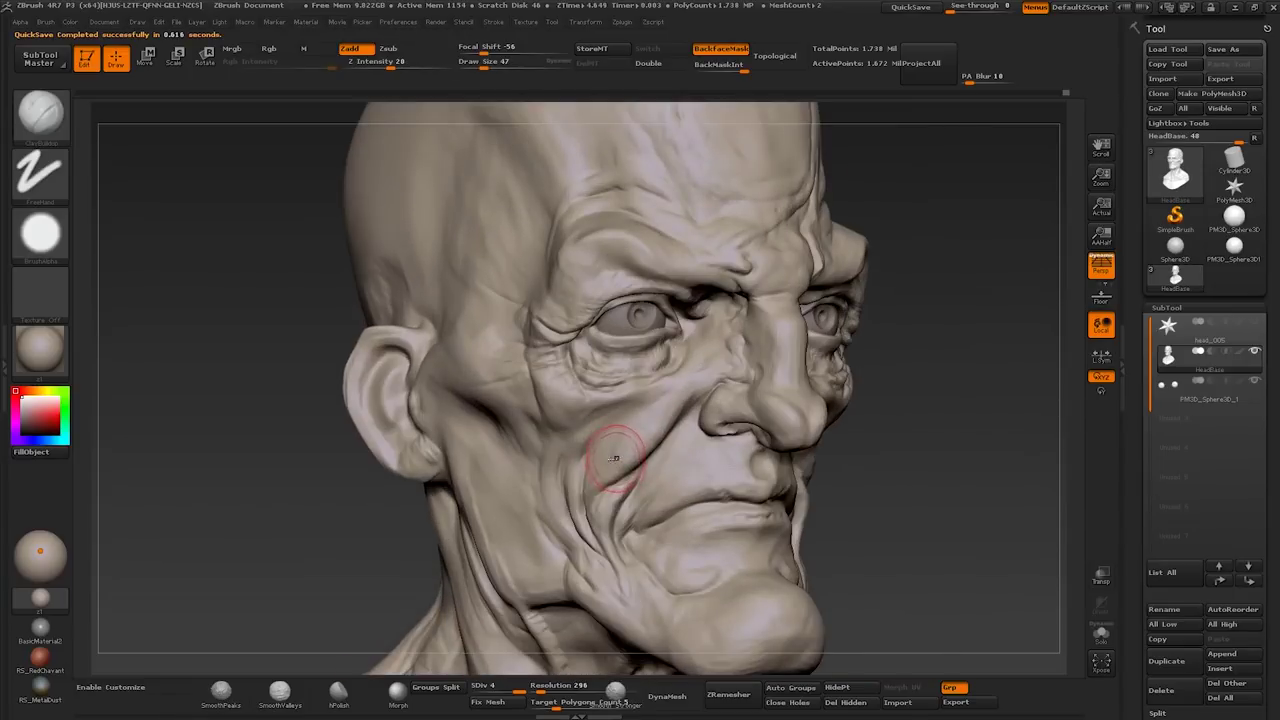
key("bracketright")
key("bracketleft")
key("bracketleft")
key("bracketleft")
key("bracketleft")
right_click_drag(580, 437, 672, 375)
key("bracketright")
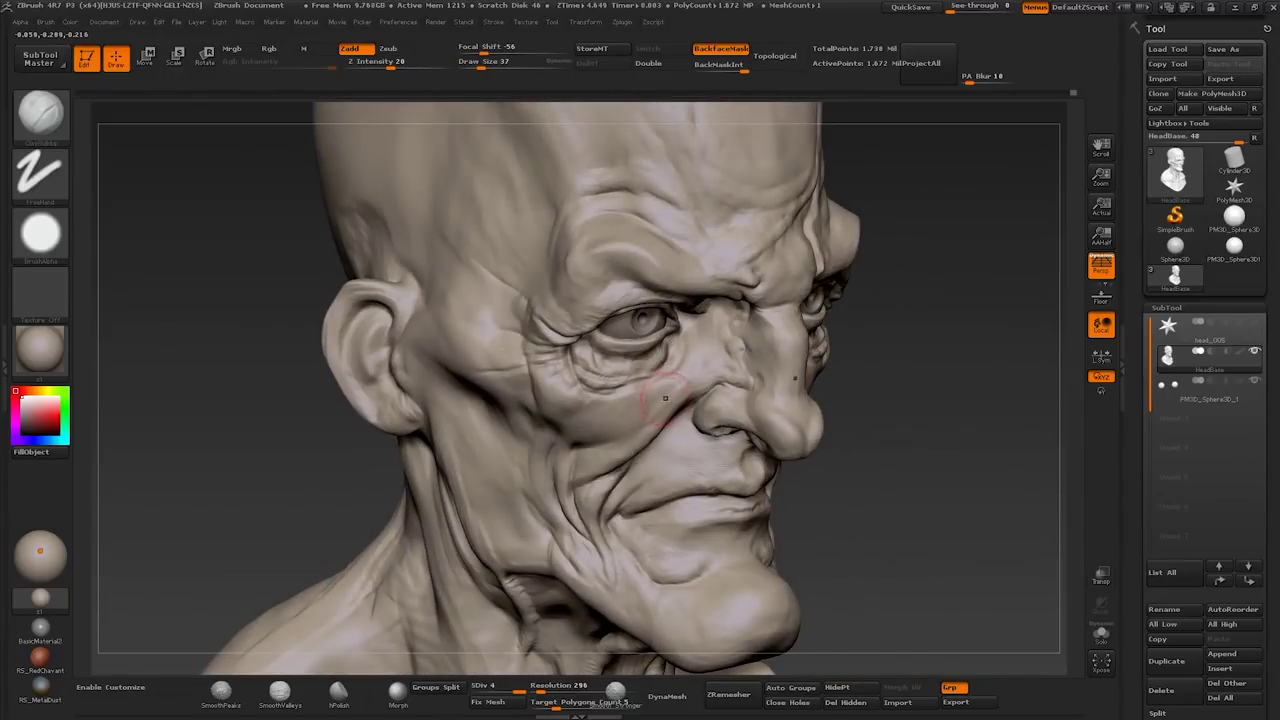
key("bracketright")
right_click_drag(596, 446, 530, 450)
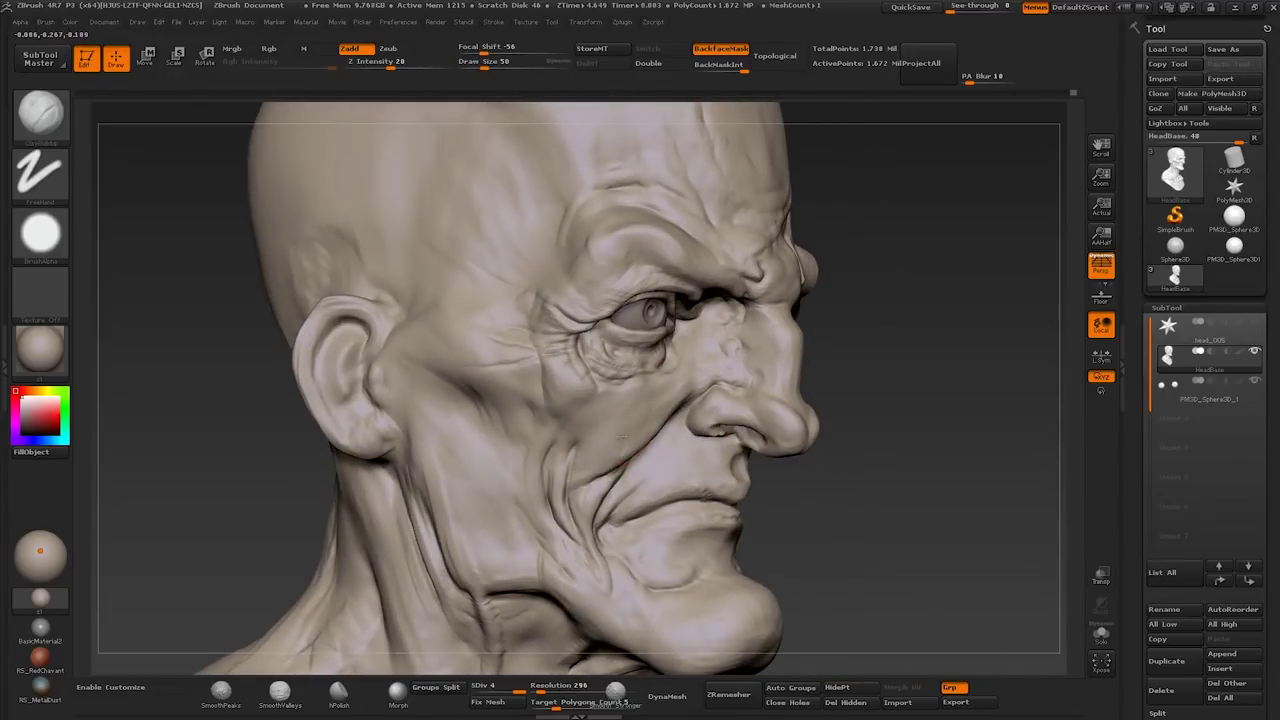
Step: Keep shaping the ear from frontal and profile angles at brush sizes 26 to 47
key("bracketleft")
mouse_move(608, 428)
right_mouse_down()
mouse_move(650, 425)
mouse_move(685, 393)
right_mouse_up()
key("bracketleft")
key("bracketleft")
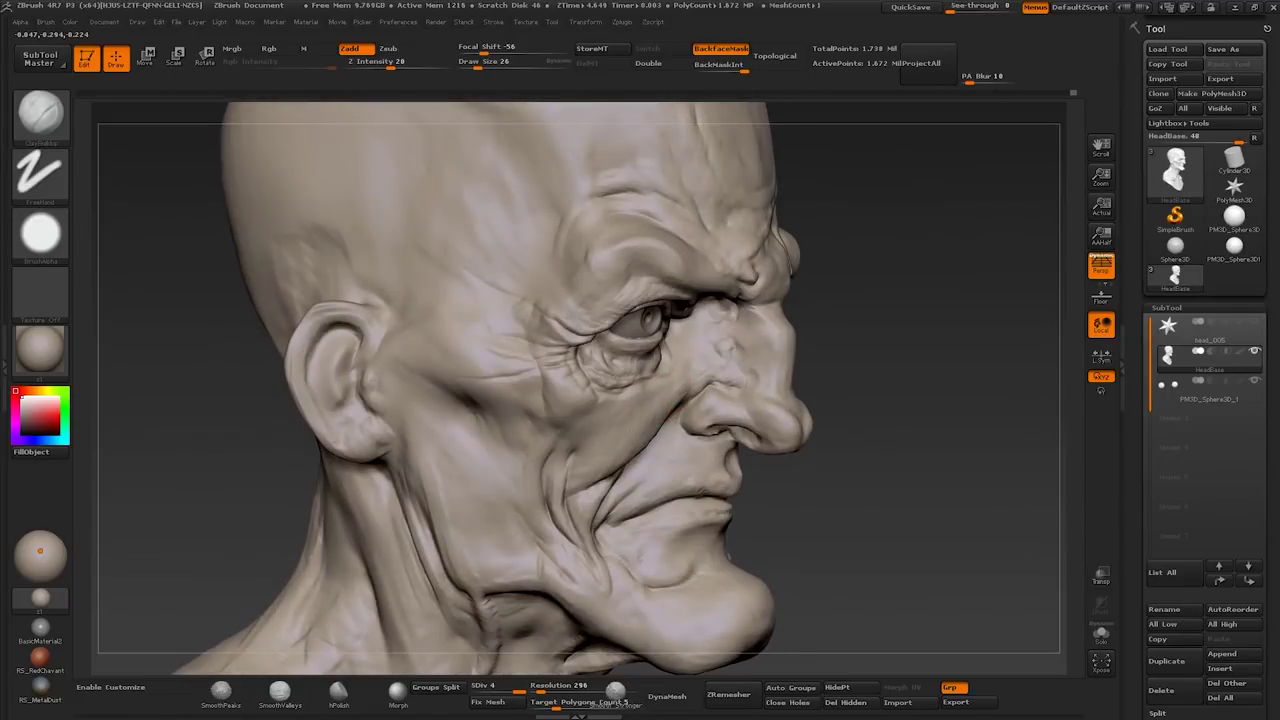
mouse_move(597, 462)
right_mouse_down()
mouse_move(640, 450)
mouse_move(680, 470)
mouse_move(714, 420)
mouse_move(746, 408)
mouse_move(780, 429)
mouse_move(806, 478)
right_mouse_up()
key("bracketright")
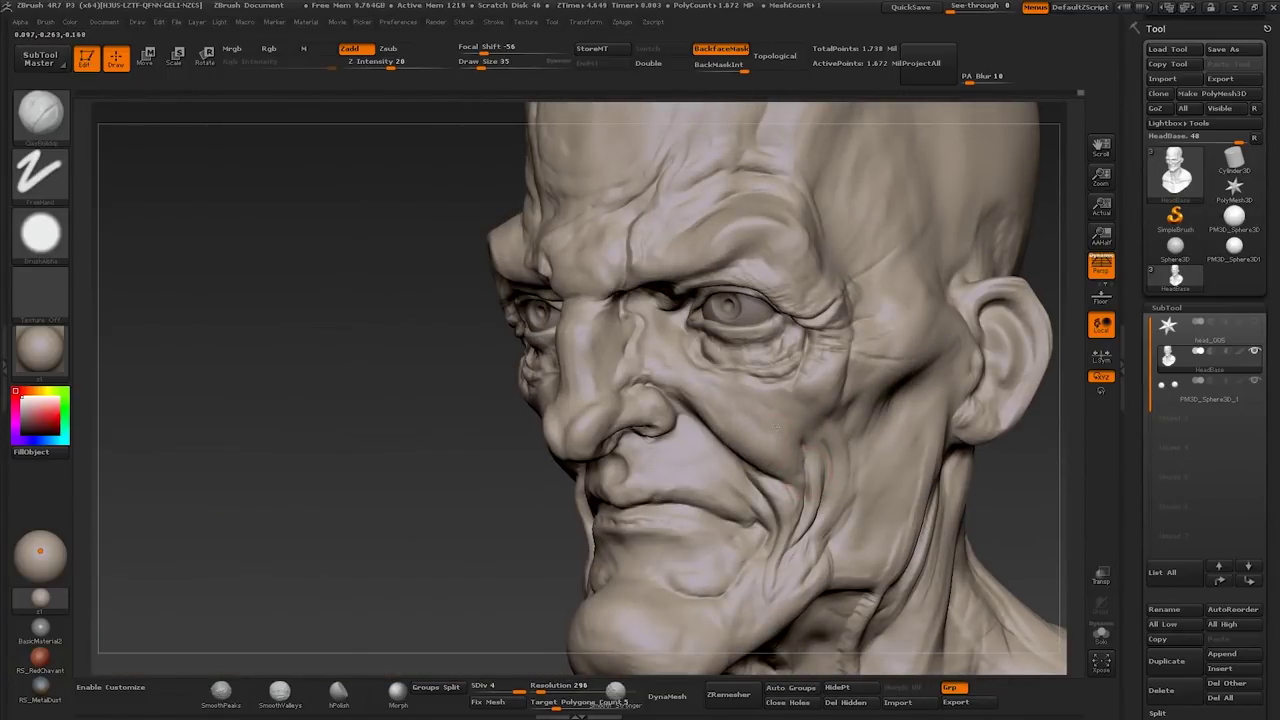
mouse_move(715, 410)
right_mouse_down()
mouse_move(740, 480)
mouse_move(790, 520)
mouse_move(771, 451)
mouse_move(785, 432)
mouse_move(760, 440)
mouse_move(770, 520)
mouse_move(680, 491)
mouse_move(771, 514)
mouse_move(766, 491)
mouse_move(770, 505)
mouse_move(770, 494)
mouse_move(689, 494)
mouse_move(709, 509)
mouse_move(670, 462)
mouse_move(485, 517)
right_mouse_up()
key("bracketright")
key("bracketleft")
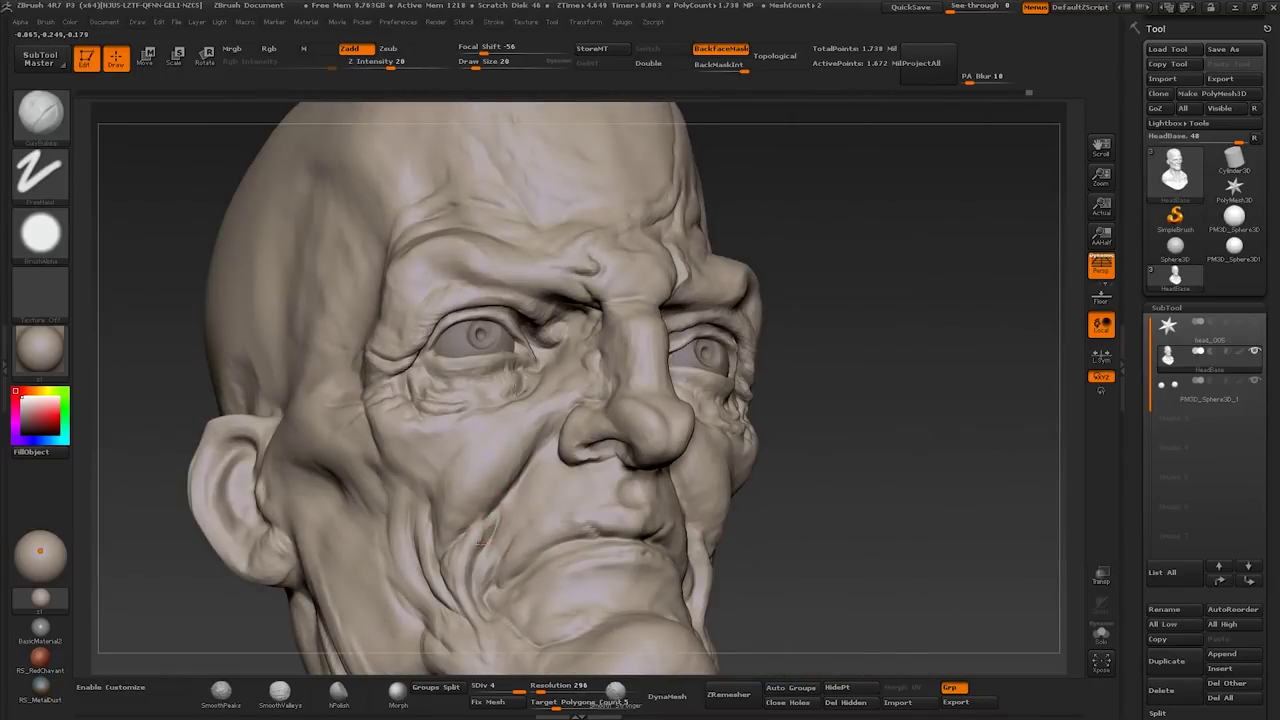
mouse_move(460, 535)
right_mouse_down()
mouse_move(551, 447)
mouse_move(540, 440)
mouse_move(534, 449)
mouse_move(638, 452)
mouse_move(608, 497)
mouse_move(557, 491)
right_mouse_up()
Step: Switch to Move, then back to ClayBuildup, and turn off backface masking
key("b")
key("m")
key("v")
key("b")
key("c")
key("b")
left_click(720, 48)
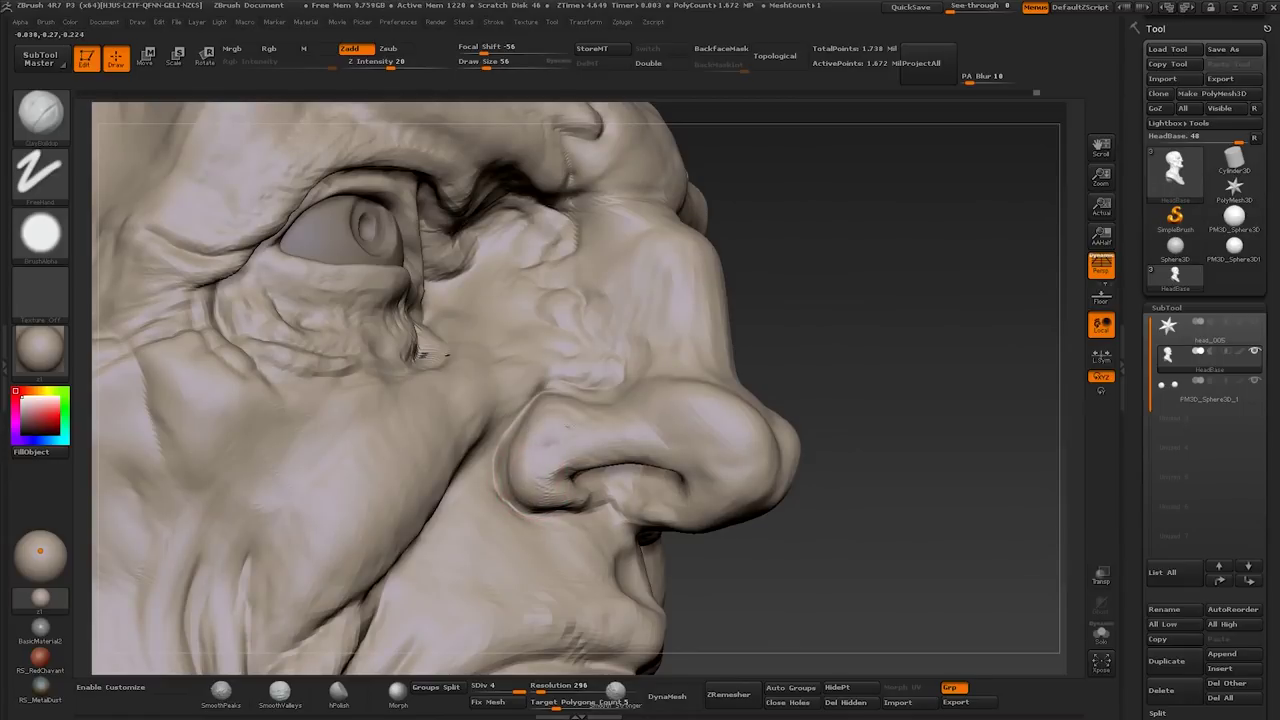
right_click_drag(663, 408, 676, 380)
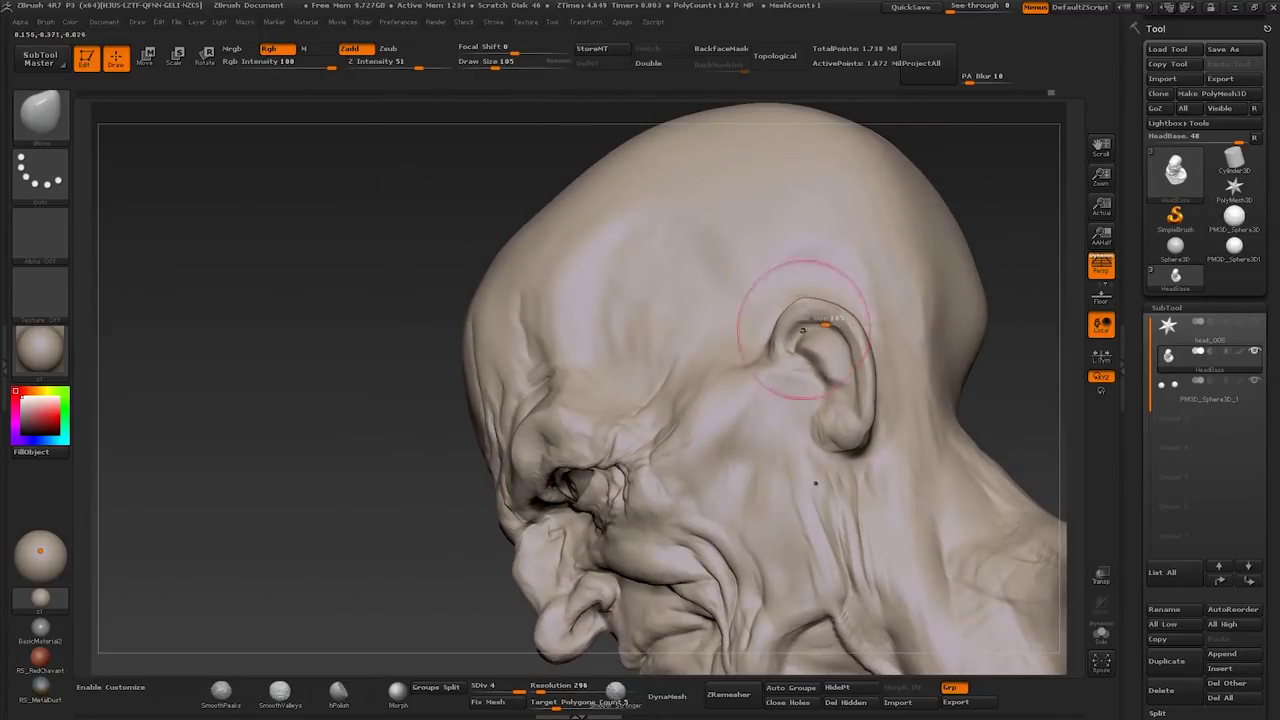
Step: Reshape the ear's inner fold with a smaller Move brush, then build it up with ClayBuildup
key("[")
key("[")
key("[")
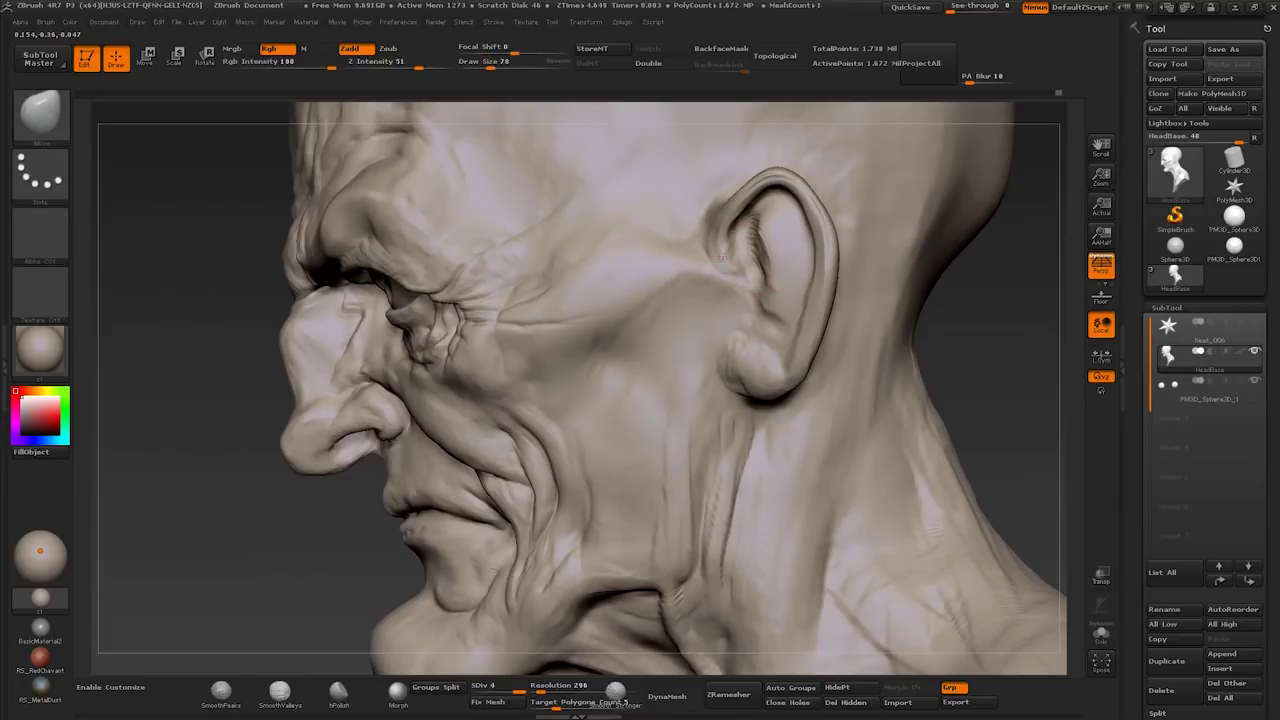
left_click_drag(720, 258, 697, 262)
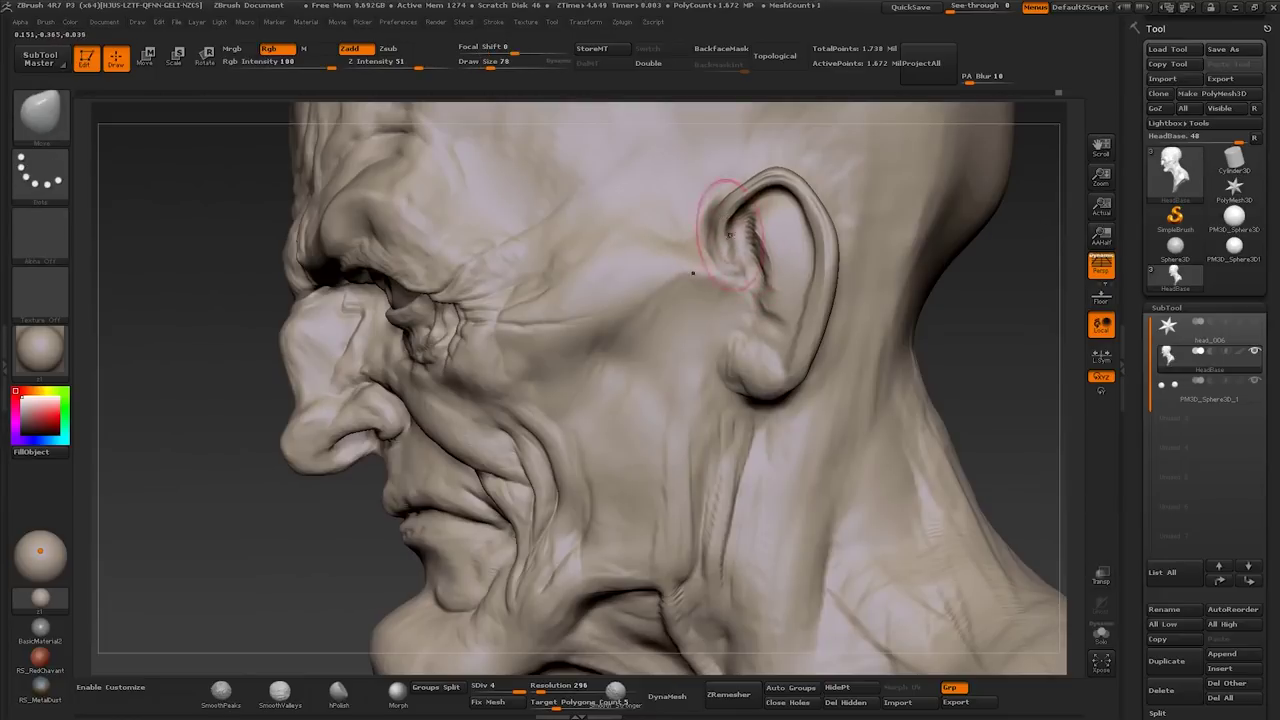
key("b")
key("c")
key("b")
left_click_drag(200, 560, 400, 555)
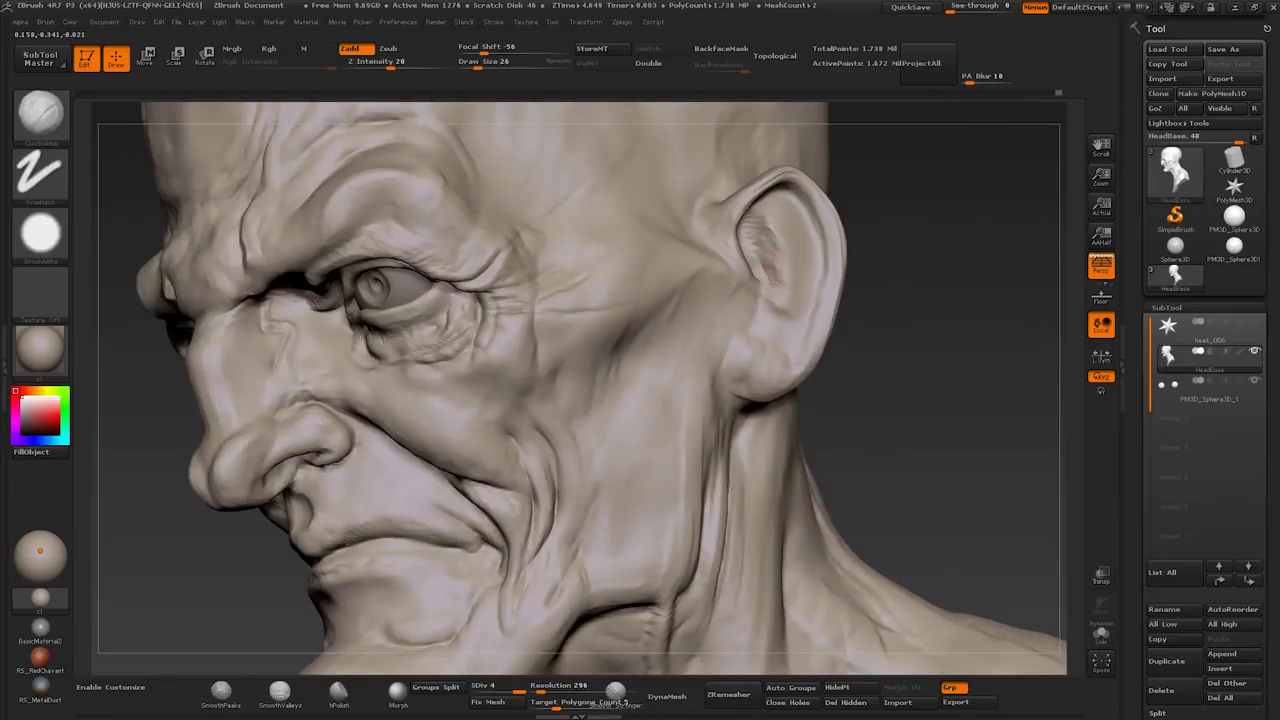
key("s")
left_click_drag(771, 286, 805, 286)
mouse_move(760, 200)
left_mouse_down()
mouse_move(750, 178)
mouse_move(700, 300)
mouse_move(806, 297)
mouse_move(686, 414)
mouse_move(720, 467)
mouse_move(806, 486)
mouse_move(608, 366)
mouse_move(655, 405)
mouse_move(608, 462)
left_mouse_up()
Step: Build up the ear's rim and inner folds with smaller ClayBuildup strokes from several angles
key("s")
key("s")
key("s")
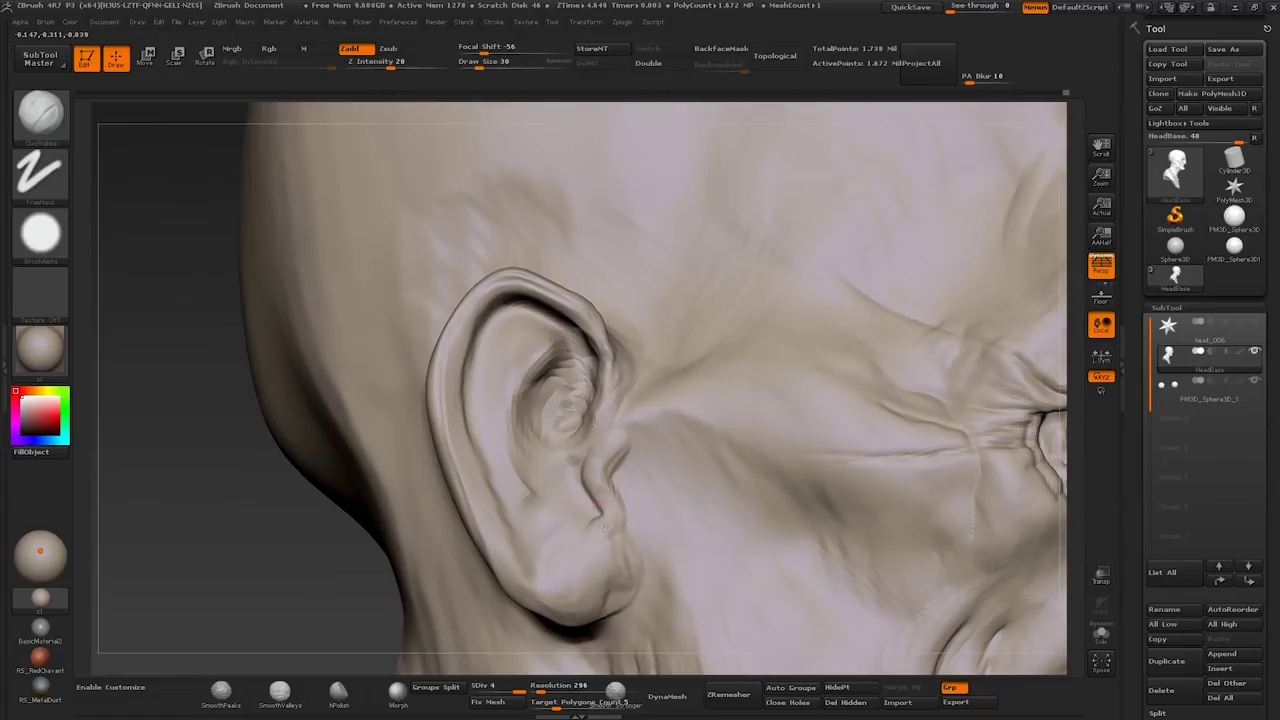
left_click_drag(549, 520, 602, 488)
key("bracketleft")
left_click_drag(540, 430, 543, 343)
mouse_move(504, 401)
left_mouse_down()
mouse_move(503, 349)
mouse_move(486, 337)
mouse_move(558, 263)
mouse_move(506, 298)
left_mouse_up()
key("bracketleft")
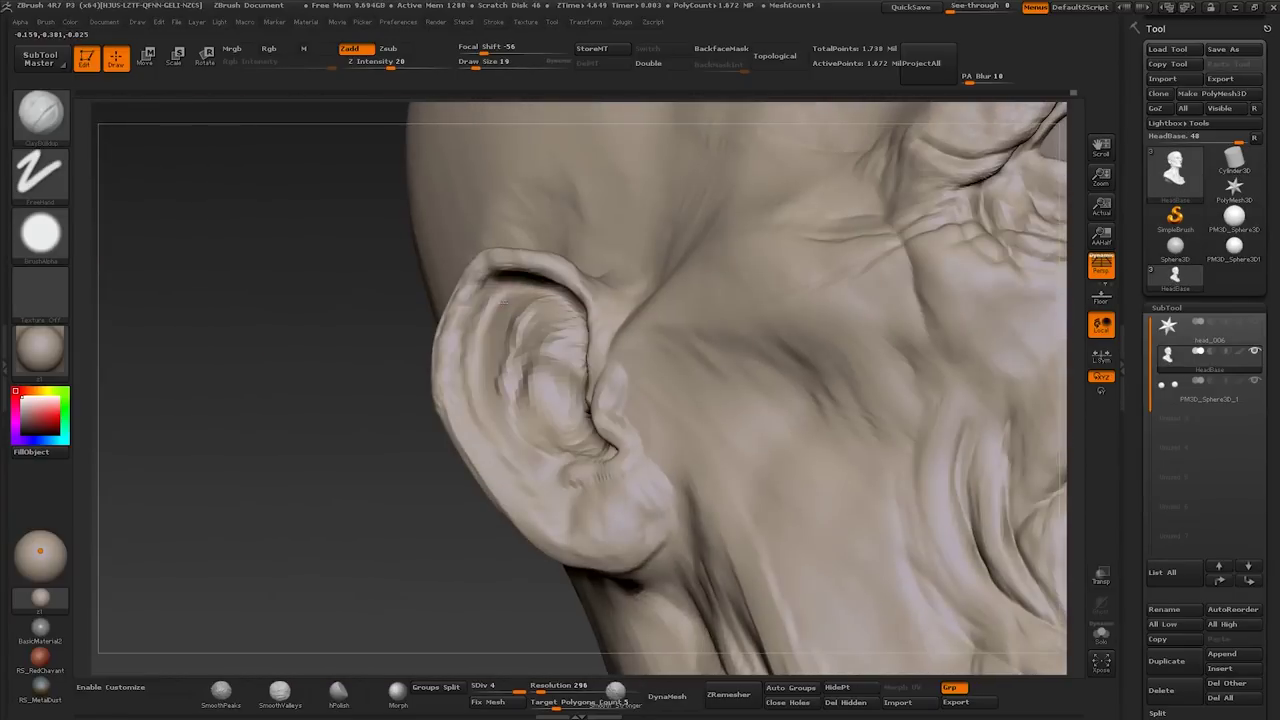
left_click_drag(560, 236, 450, 367)
key("s")
mouse_move(465, 425)
left_mouse_down()
mouse_move(623, 509)
mouse_move(617, 491)
mouse_move(592, 495)
mouse_move(608, 457)
mouse_move(537, 471)
left_mouse_up()
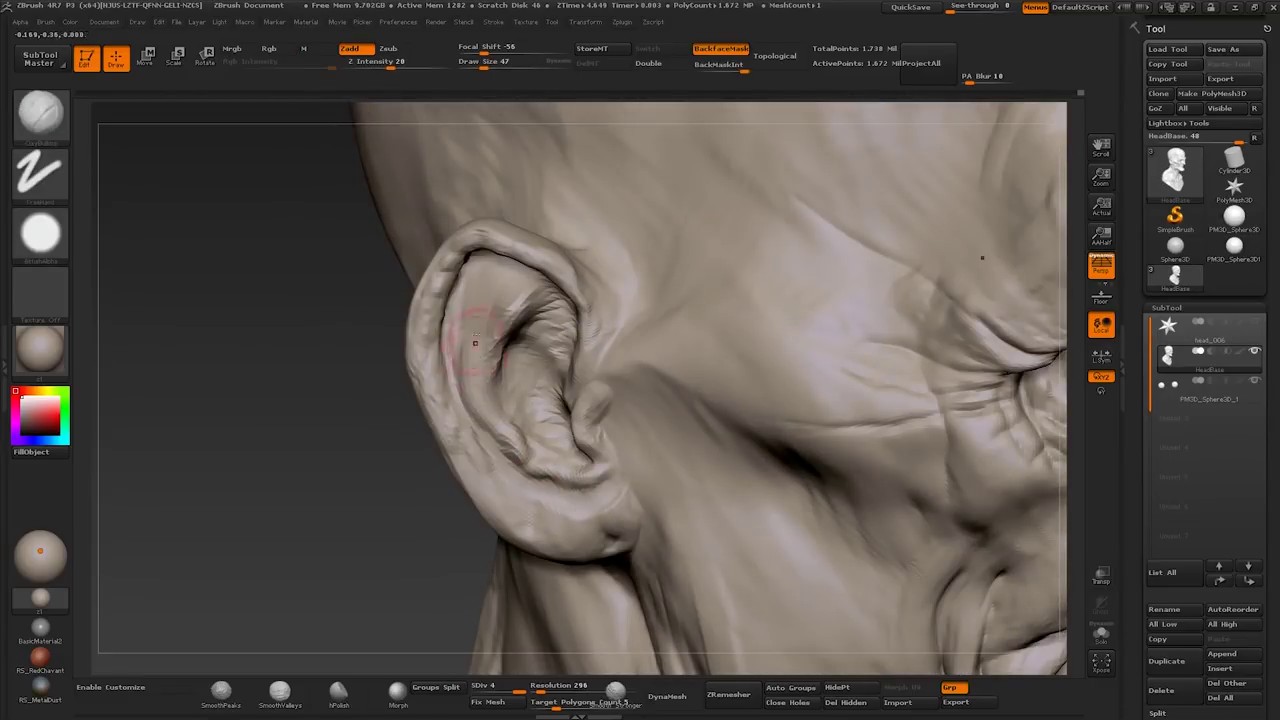
Step: Carve creases into the ear with Dam_Standard, then refine with ClayBuildup
key("b")
key("d")
key("s")
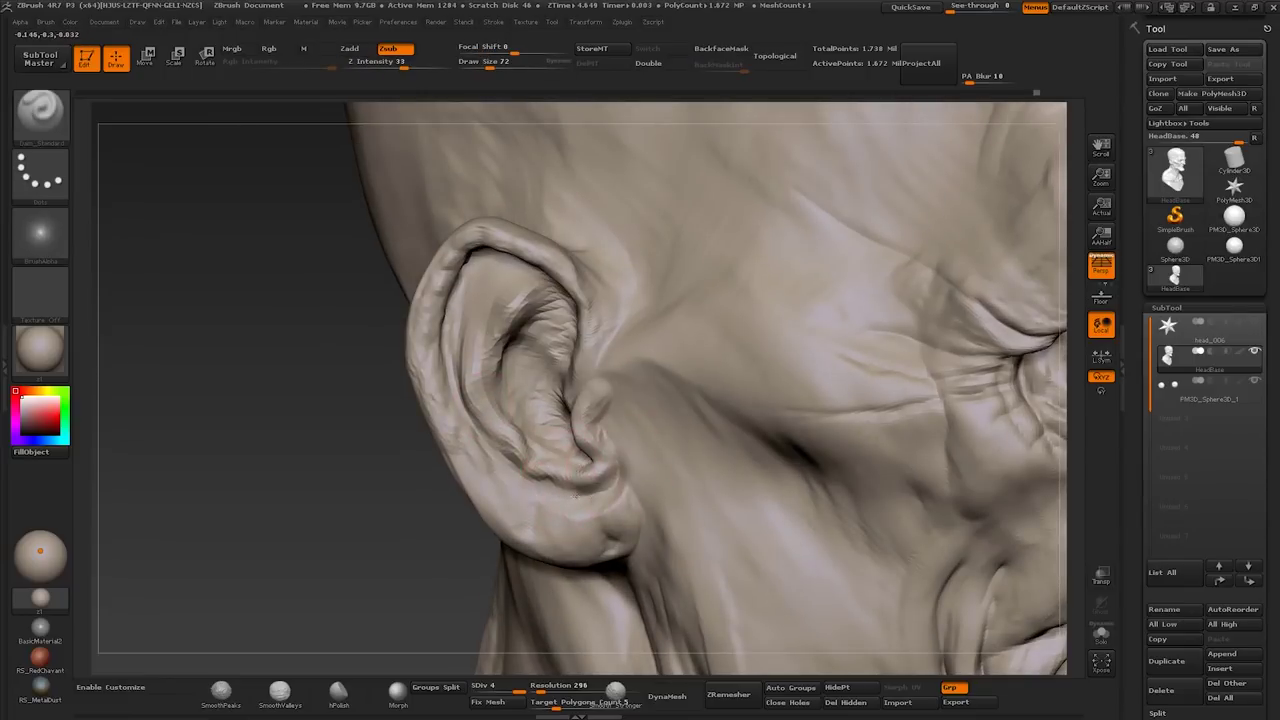
mouse_move(480, 437)
left_mouse_down()
mouse_move(486, 525)
mouse_move(500, 477)
mouse_move(390, 440)
mouse_move(588, 517)
mouse_move(543, 508)
mouse_move(575, 484)
mouse_move(530, 482)
mouse_move(501, 444)
mouse_move(480, 446)
mouse_move(521, 430)
mouse_move(502, 440)
mouse_move(466, 378)
mouse_move(500, 390)
mouse_move(488, 392)
left_mouse_up()
key("b")
key("c")
key("b")
mouse_move(425, 340)
left_mouse_down()
mouse_move(552, 348)
mouse_move(533, 306)
mouse_move(450, 335)
mouse_move(300, 345)
left_mouse_up()
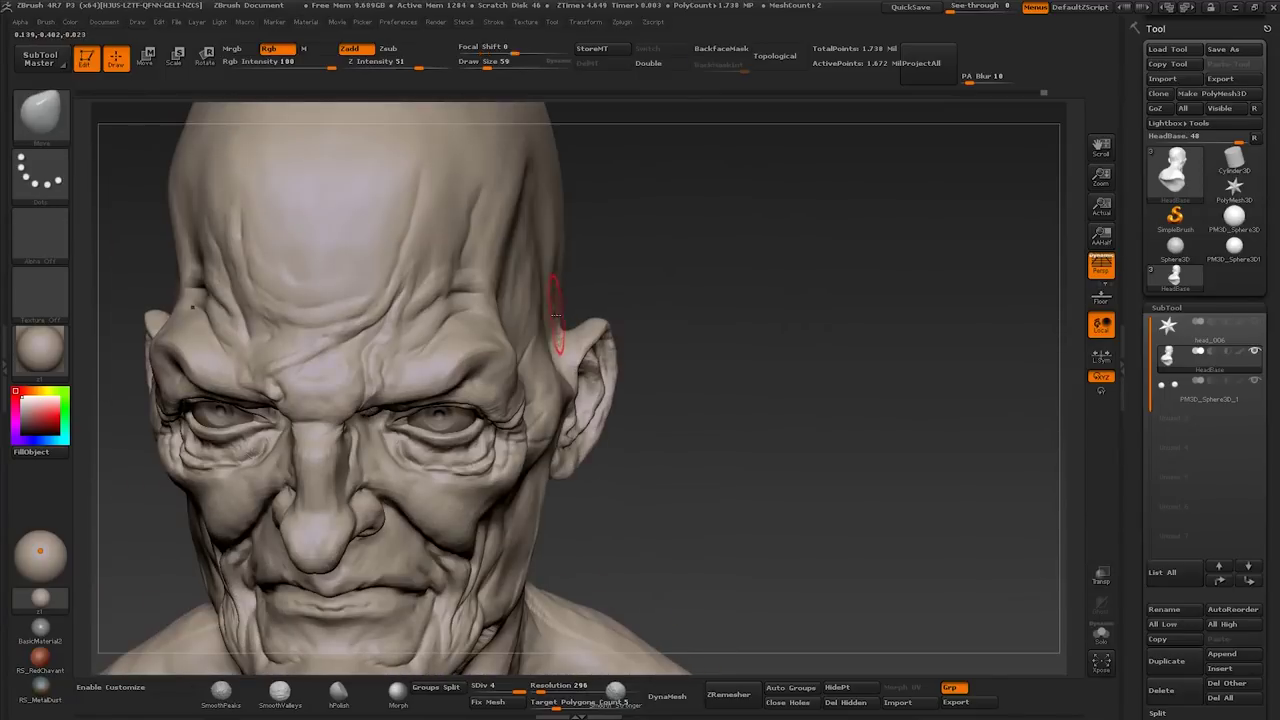
Step: Reduce the brush size and orbit around the skull to review the ear and temple
left_click_drag(558, 331, 548, 331)
left_click_drag(548, 331, 595, 362)
mouse_move(640, 360)
left_mouse_down()
mouse_move(594, 395)
mouse_move(550, 468)
mouse_move(517, 433)
mouse_move(481, 302)
mouse_move(480, 365)
left_mouse_up()
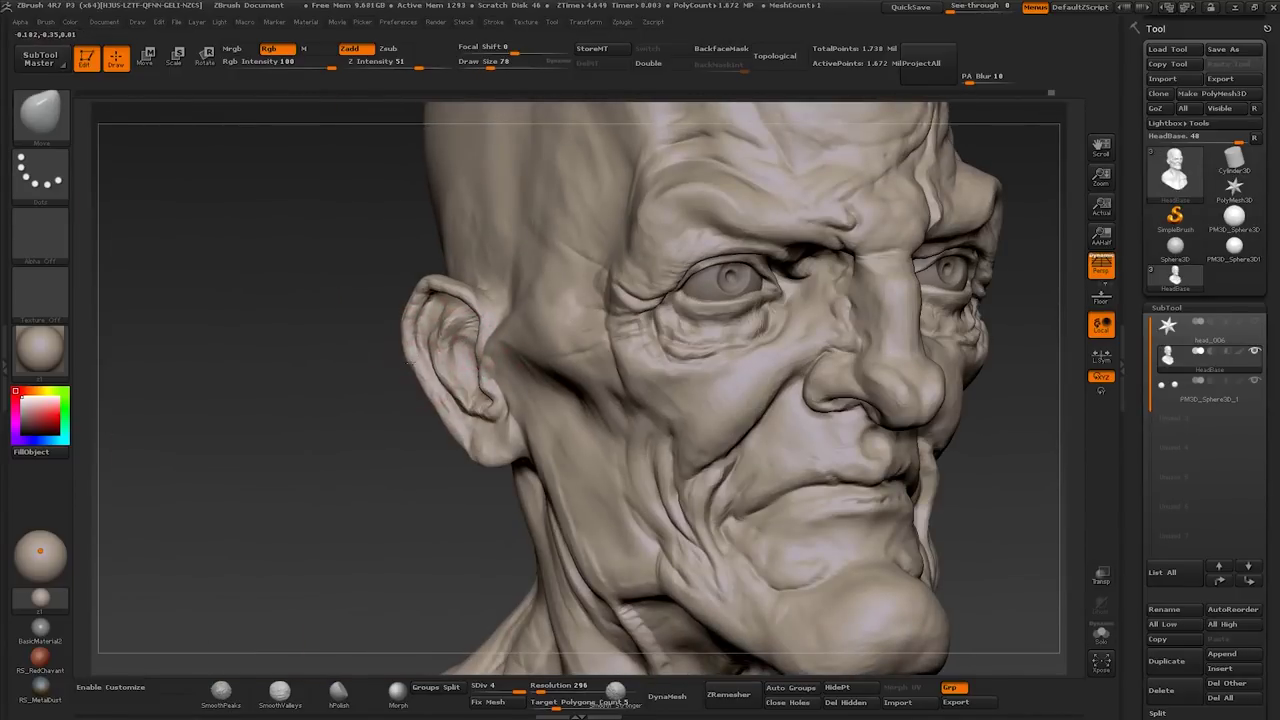
mouse_move(380, 364)
left_mouse_down()
mouse_move(430, 403)
mouse_move(447, 377)
mouse_move(440, 364)
mouse_move(360, 375)
left_mouse_up()
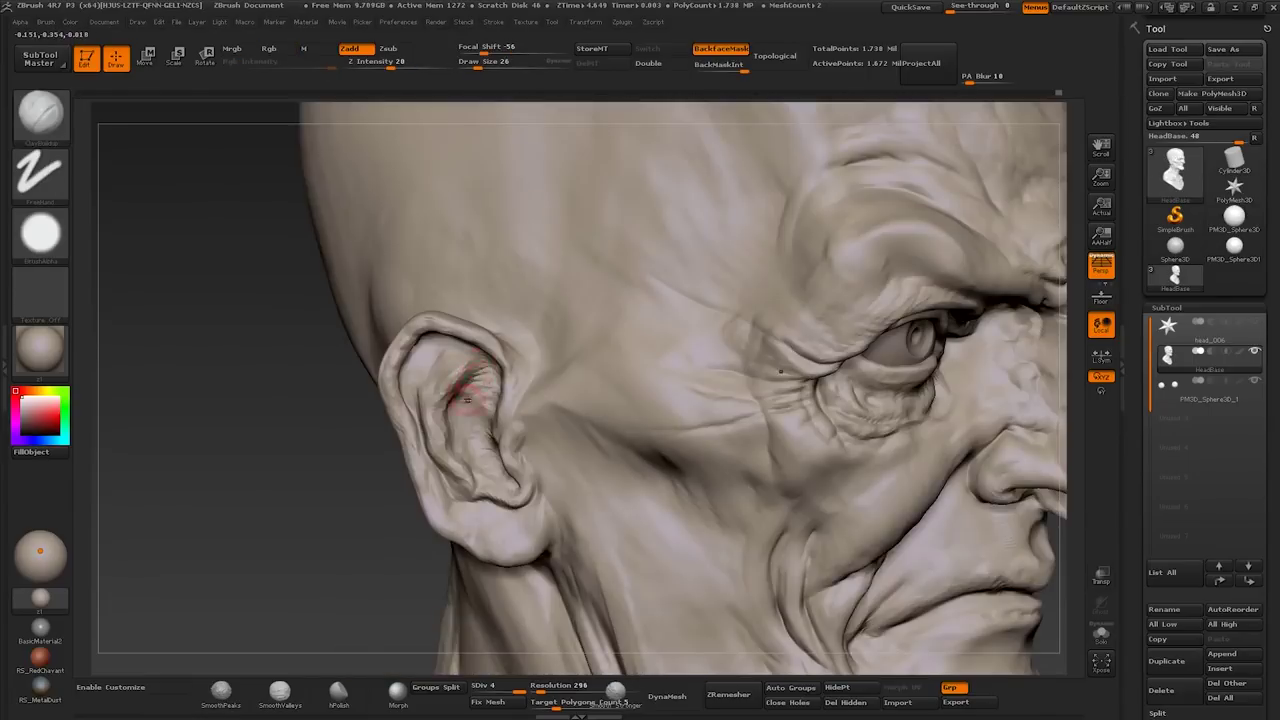
left_click_drag(466, 399, 462, 404)
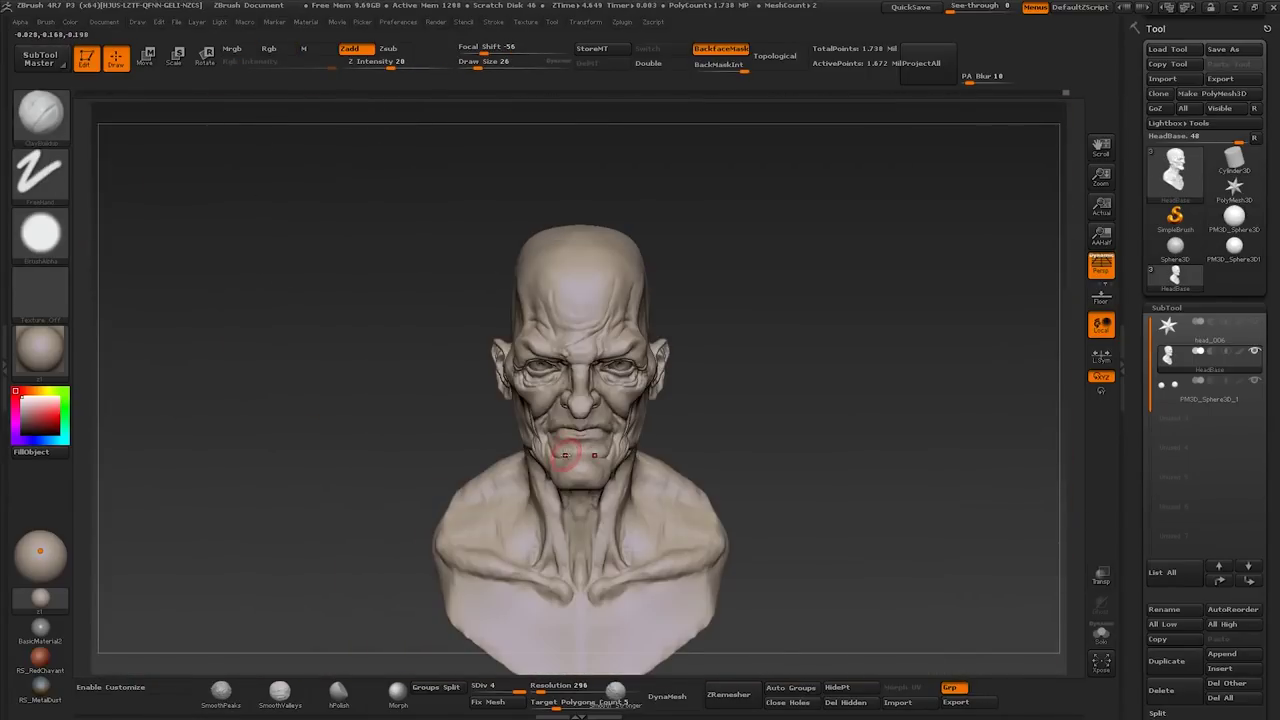
left_click_drag(565, 455, 623, 318)
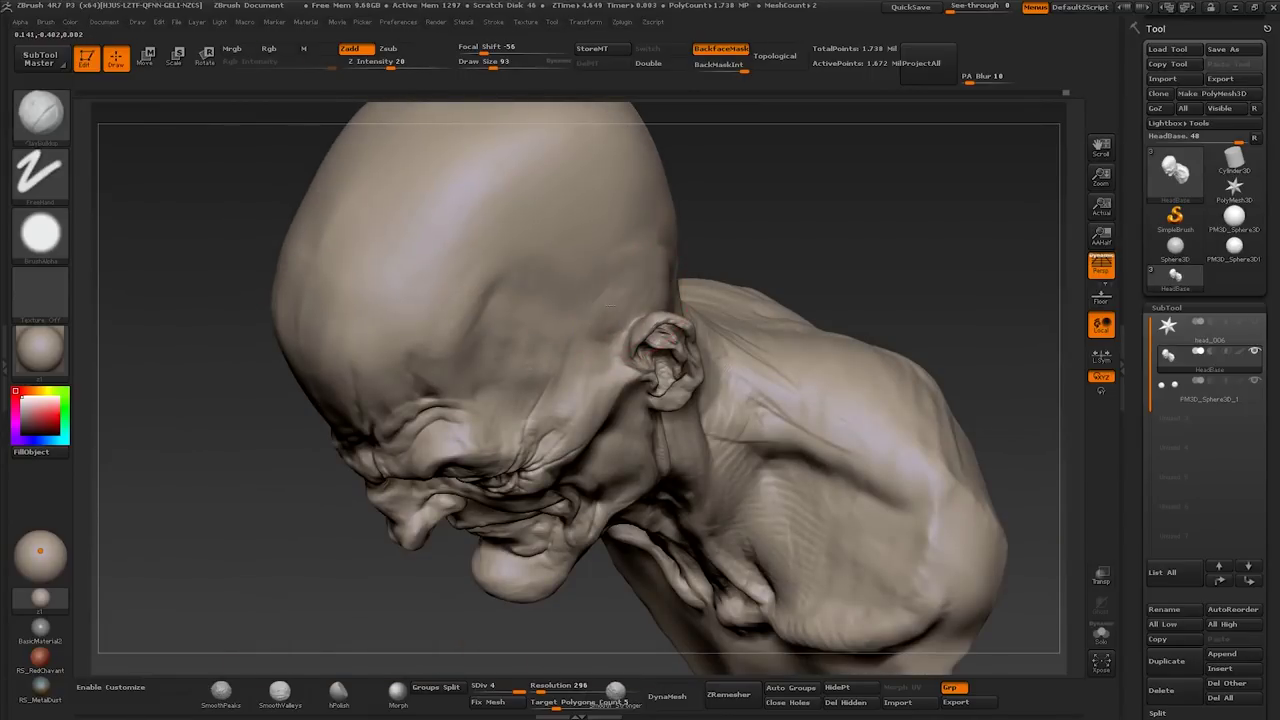
left_click_drag(588, 225, 655, 258)
left_click_drag(531, 245, 532, 348)
mouse_move(505, 265)
left_mouse_down()
mouse_move(541, 276)
mouse_move(520, 320)
mouse_move(543, 380)
mouse_move(600, 356)
mouse_move(529, 352)
mouse_move(560, 330)
mouse_move(620, 320)
mouse_move(616, 356)
mouse_move(651, 320)
mouse_move(645, 337)
left_mouse_up()
Step: Reshape the skin at the inner eye corners beside the nose bridge with the Standard brush
key("b")
key("s")
key("t")
key("s")
key("f")
left_click_drag(560, 305, 603, 330, "alt")
Step: Add detail to the head's right side and ear with a smaller ClayBuildup brush
key("b")
key("c")
key("b")
mouse_move(420, 340)
left_mouse_down()
mouse_move(614, 334)
mouse_move(612, 366)
mouse_move(600, 352)
mouse_move(618, 372)
mouse_move(643, 372)
left_mouse_up()
key("bracketleft")
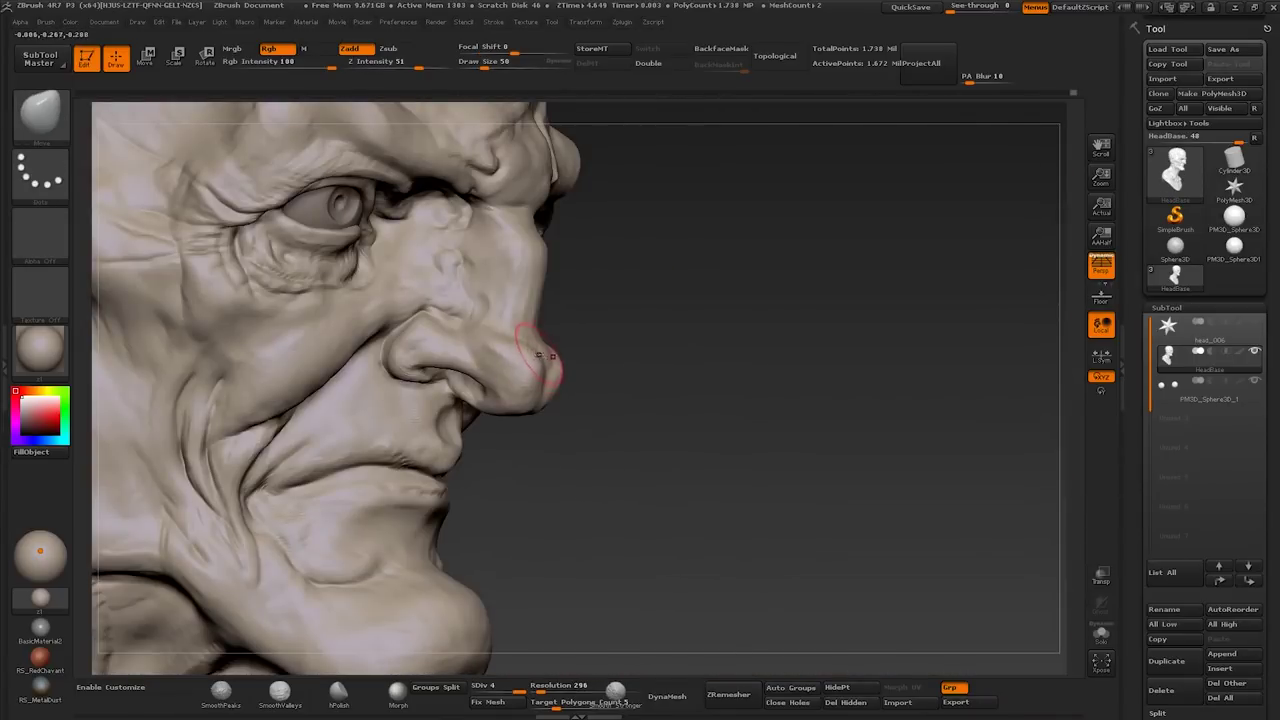
Step: Adjust the nostril form with the Move brush from frontal and three-quarter views
key("s")
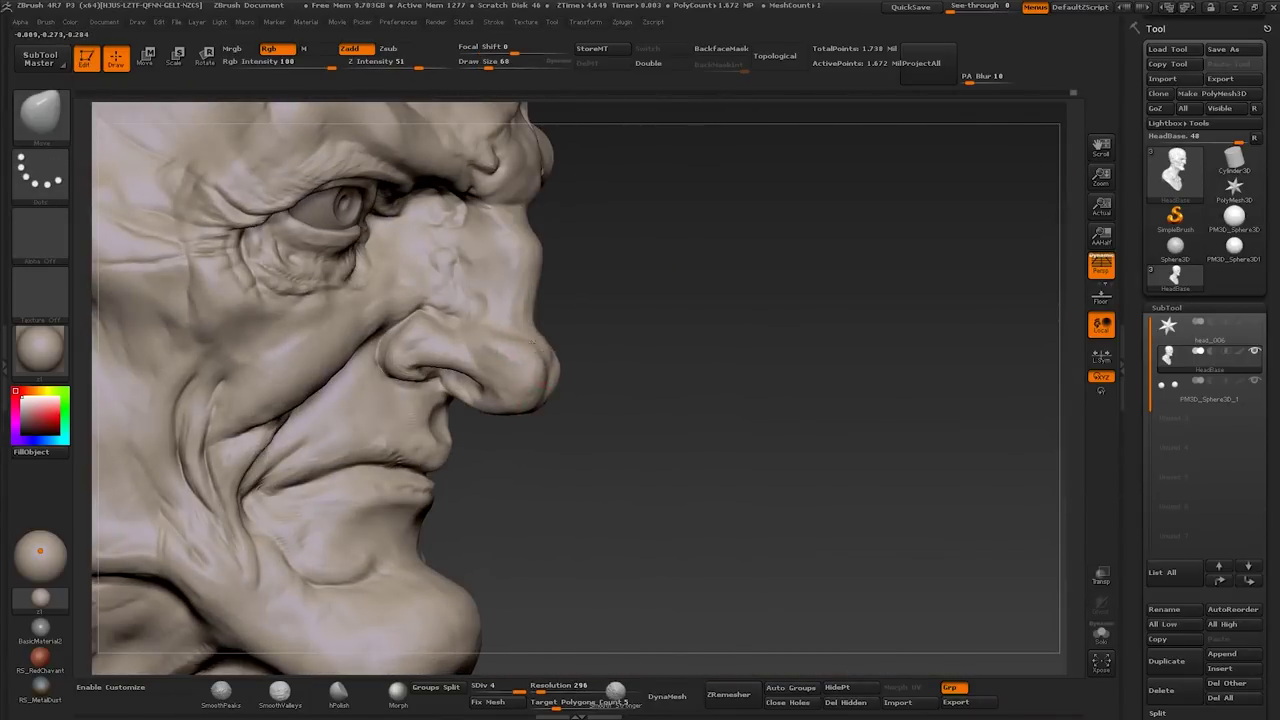
left_click_drag(532, 340, 508, 352)
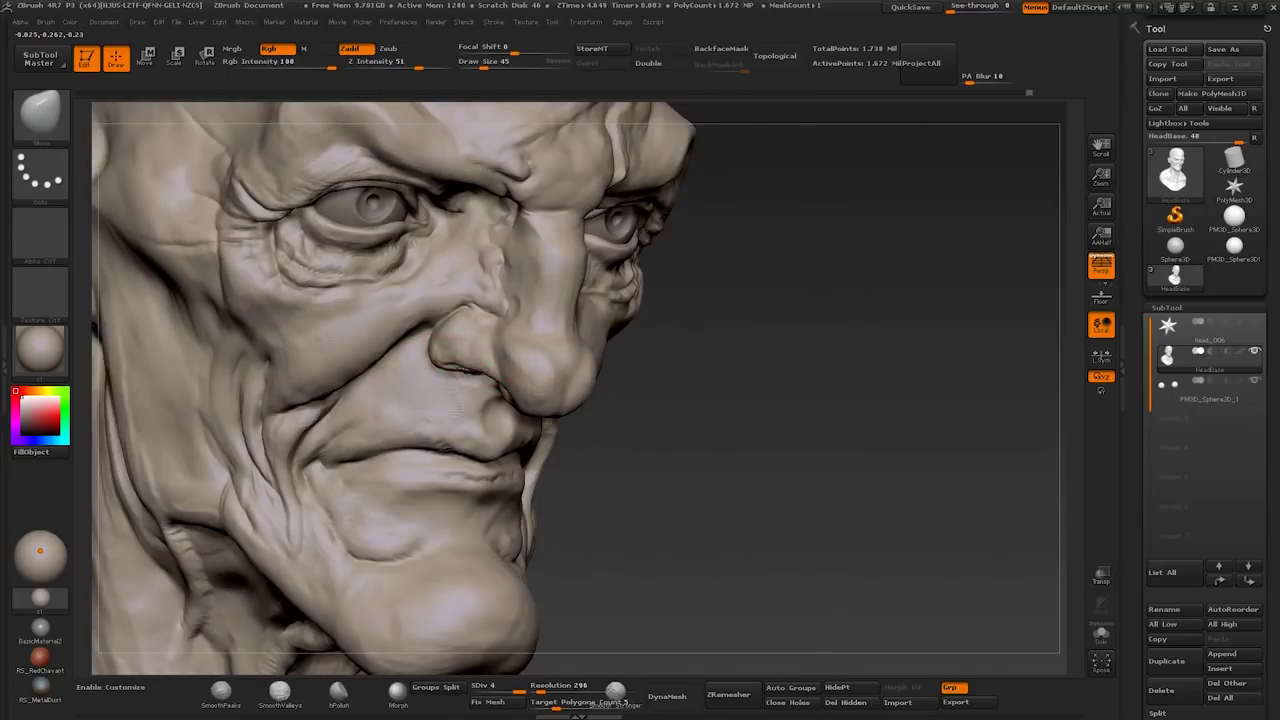
left_click_drag(413, 355, 463, 381)
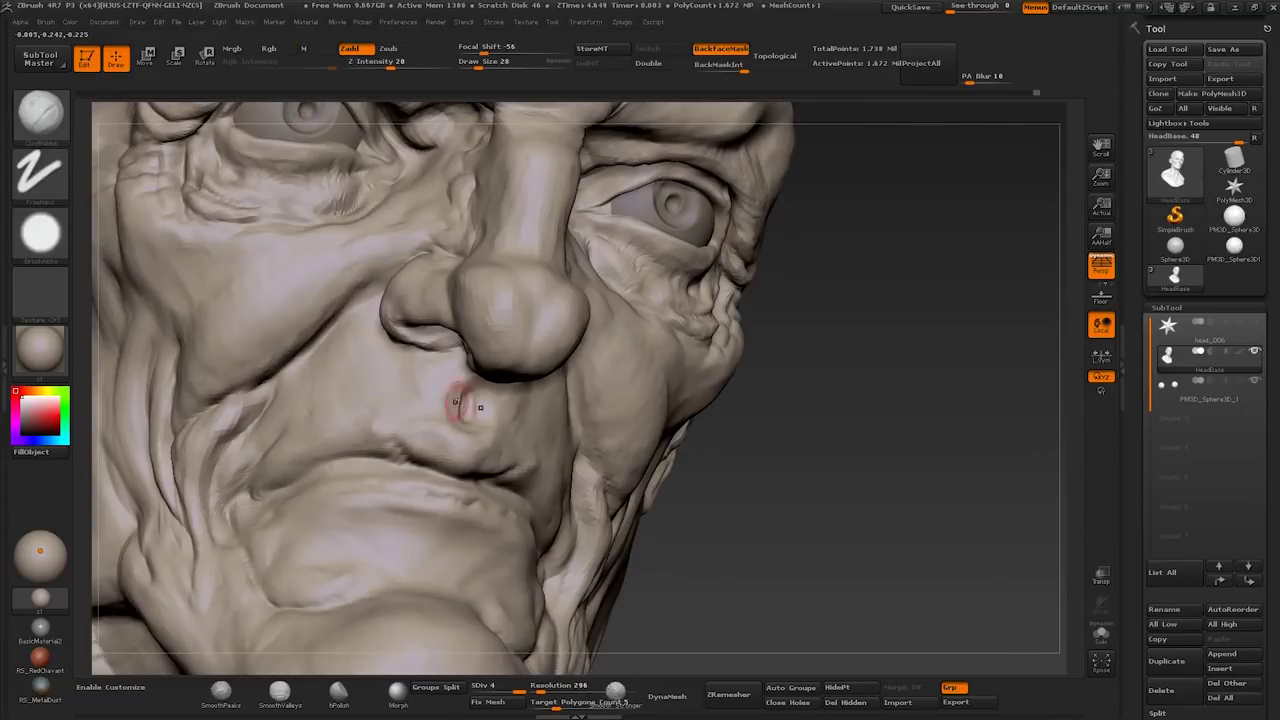
left_click_drag(455, 402, 448, 462)
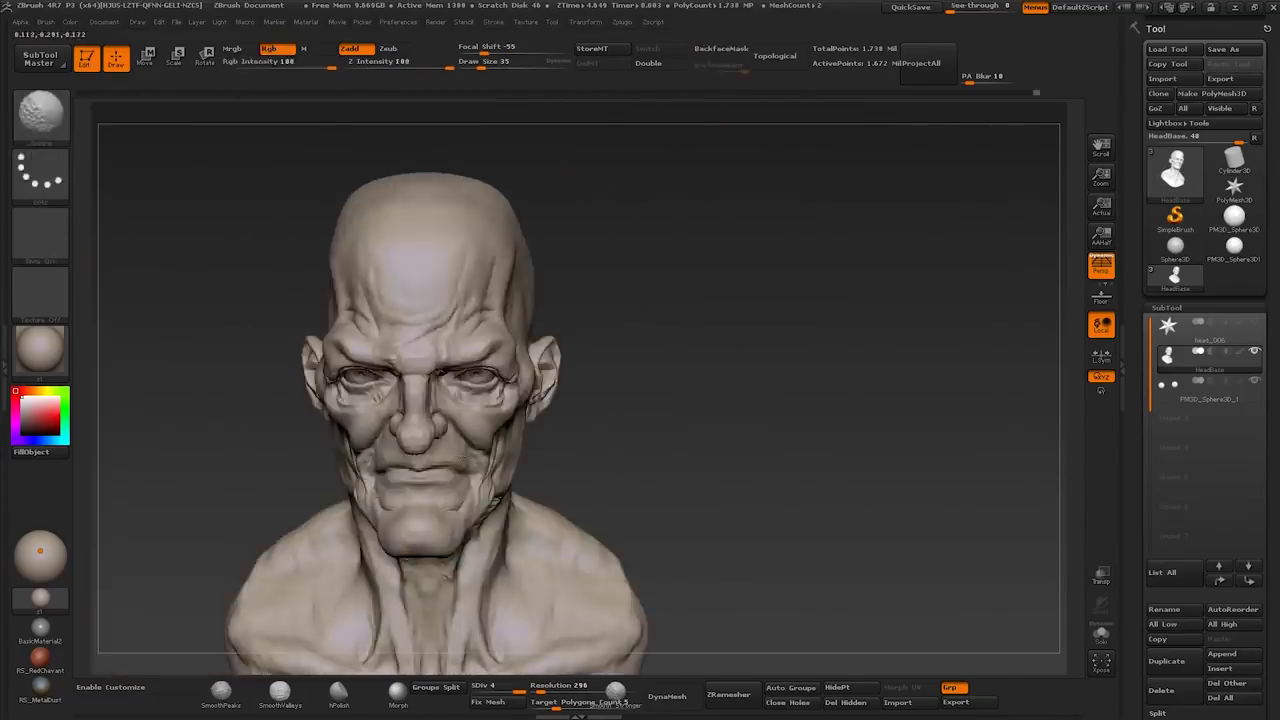
left_click_drag(540, 475, 468, 478)
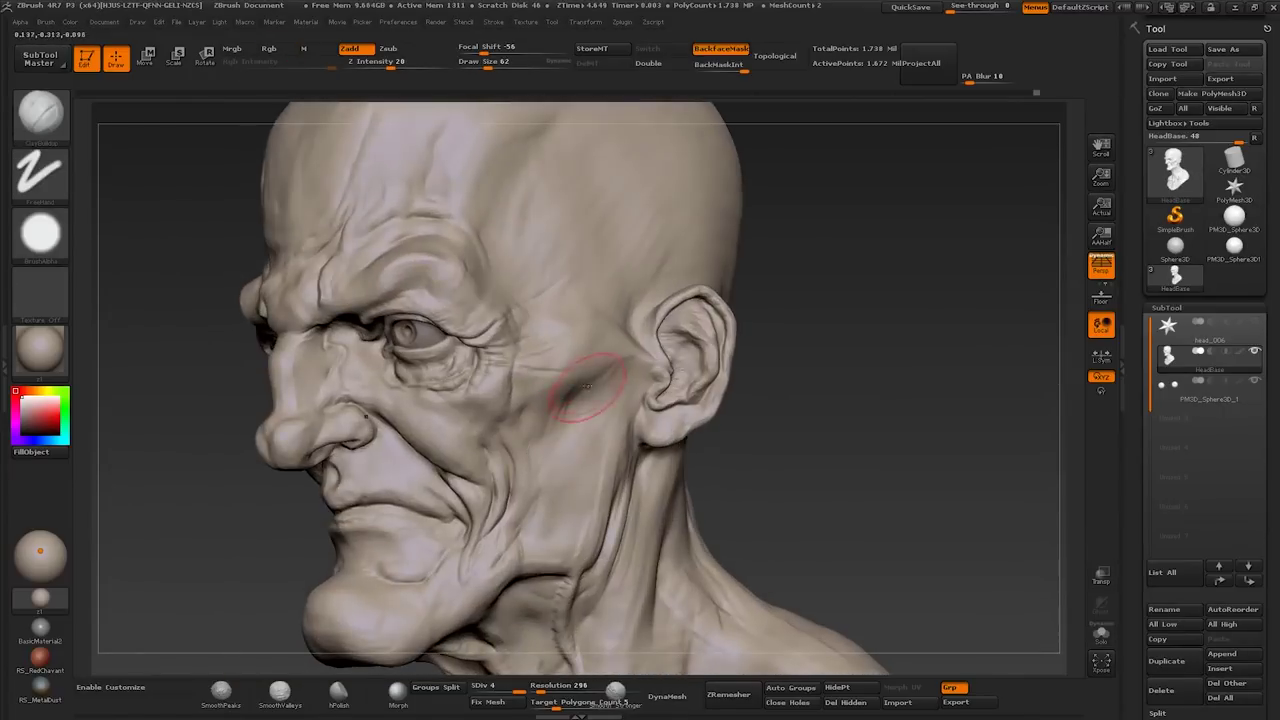
Step: Build up the cheek near the ear and smooth the face and jaw with a large stroke
key("s")
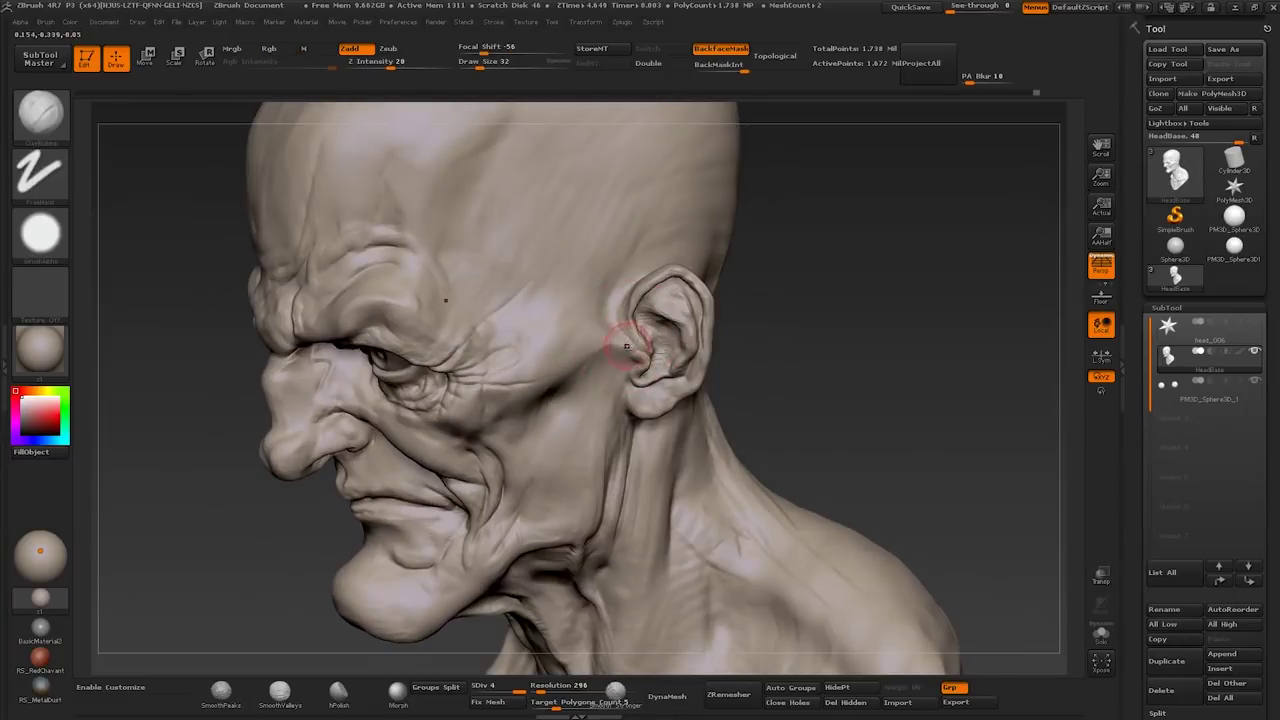
left_click_drag(619, 339, 626, 348)
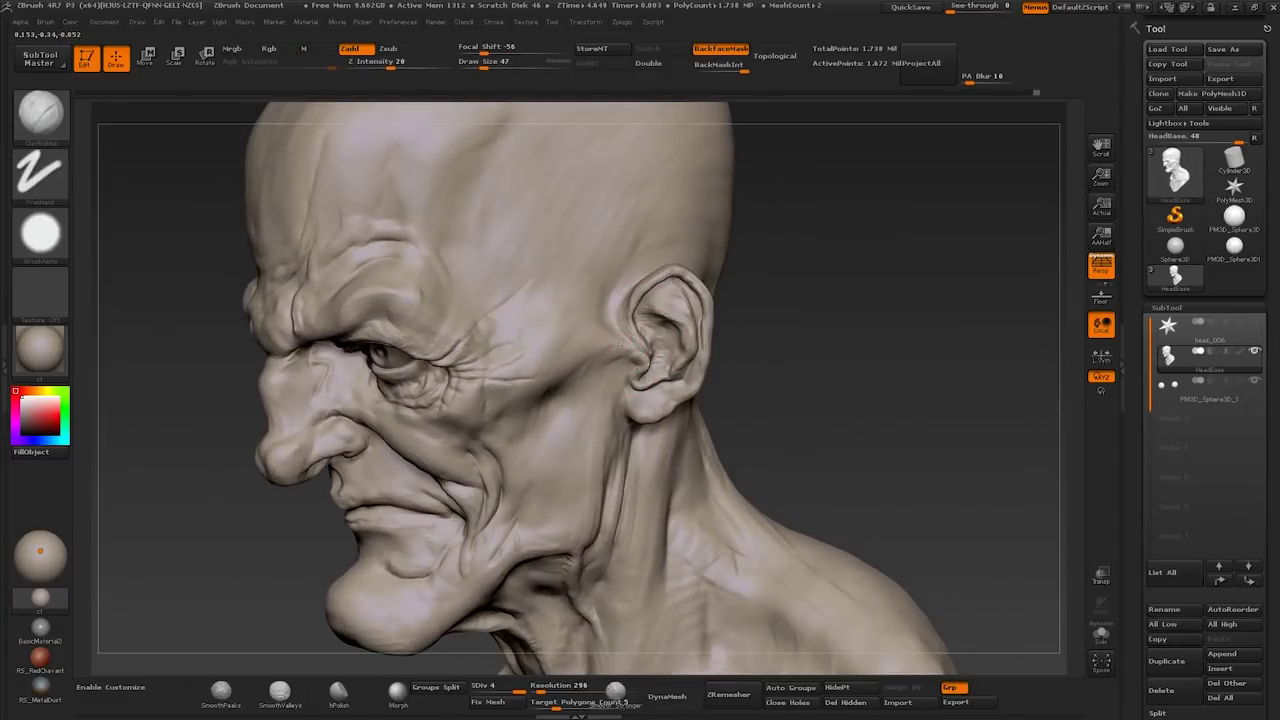
left_click_drag(483, 68, 494, 68)
mouse_move(600, 355)
left_mouse_down()
mouse_move(560, 380)
mouse_move(600, 350)
mouse_move(580, 330)
mouse_move(609, 295)
mouse_move(565, 330)
mouse_move(586, 290)
mouse_move(545, 360)
mouse_move(570, 413)
left_mouse_up()
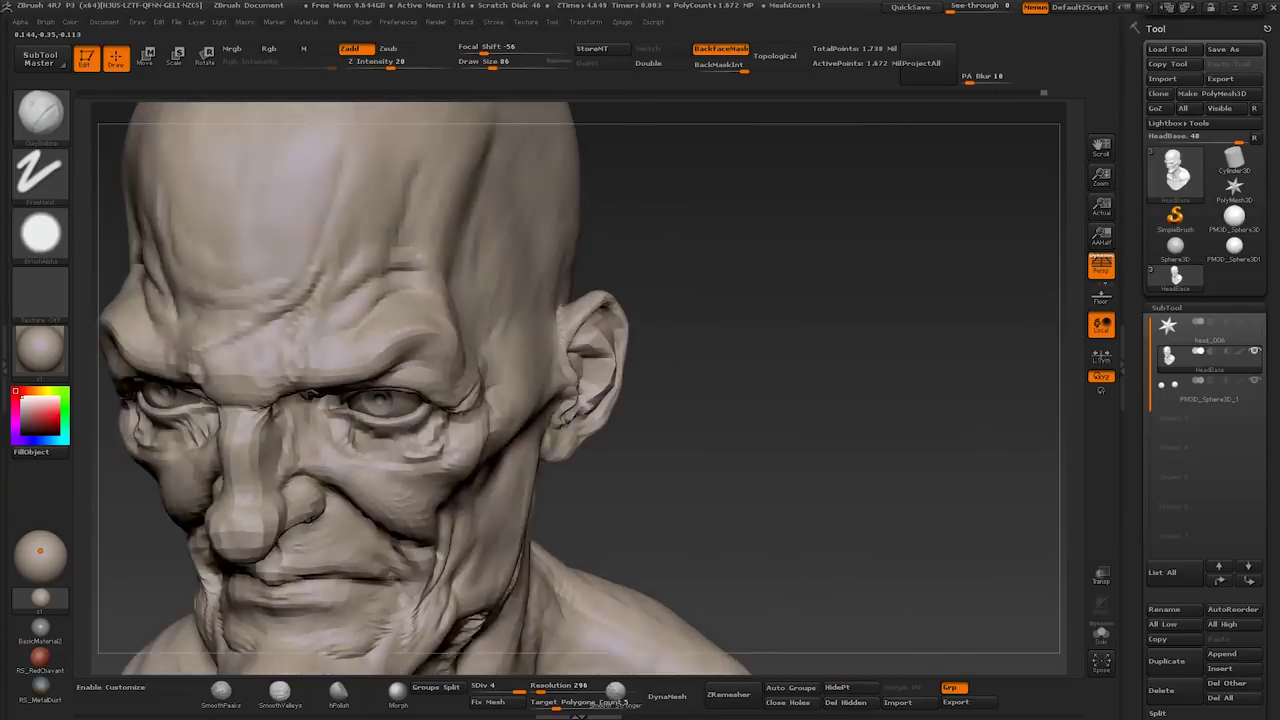
mouse_move(520, 390)
left_mouse_down()
mouse_move(543, 314)
mouse_move(560, 350)
left_mouse_up()
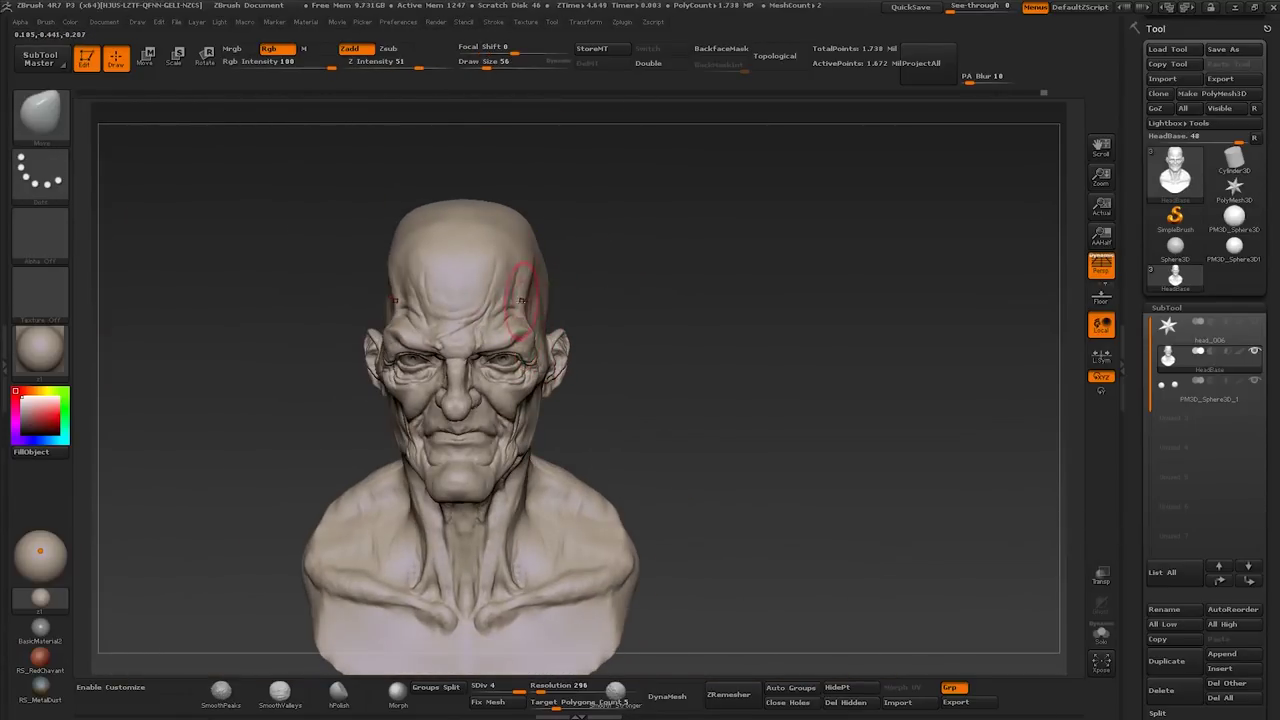
Step: Sculpt the collarbones and sternum with ClayBuildup from left and right angles
left_click_drag(700, 560, 560, 560)
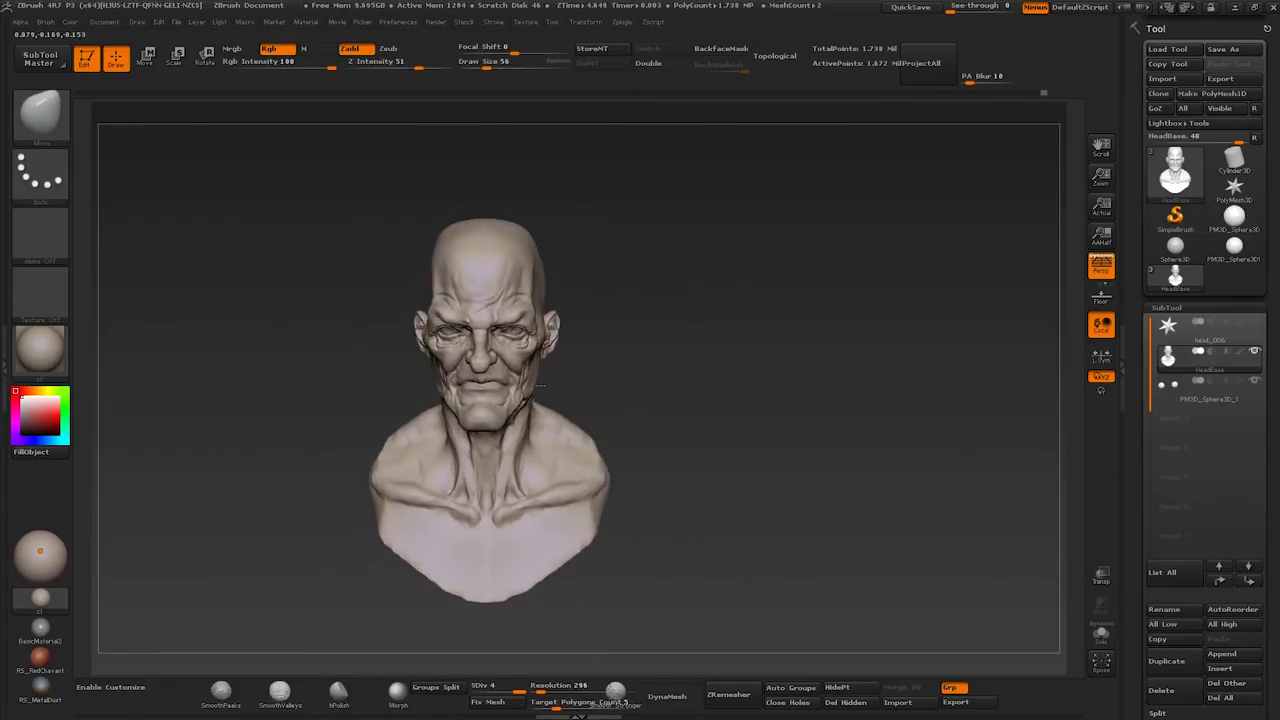
mouse_move(540, 384)
left_mouse_down("alt")
mouse_move(550, 435)
mouse_move(445, 440)
left_mouse_up("alt")
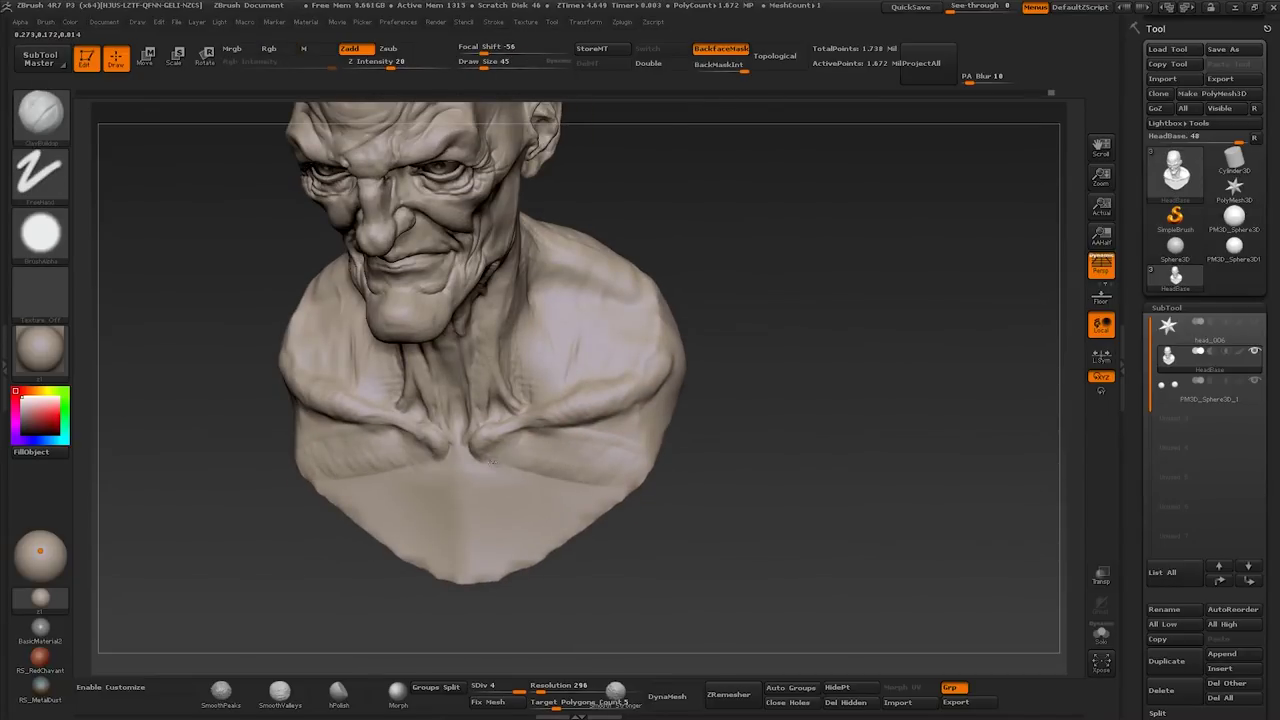
mouse_move(449, 458)
left_mouse_down()
mouse_move(443, 509)
mouse_move(472, 500)
mouse_move(464, 567)
mouse_move(441, 494)
left_mouse_up()
mouse_move(358, 508)
left_mouse_down()
mouse_move(435, 522)
mouse_move(430, 500)
mouse_move(450, 540)
mouse_move(451, 480)
mouse_move(418, 457)
left_mouse_up()
key("s")
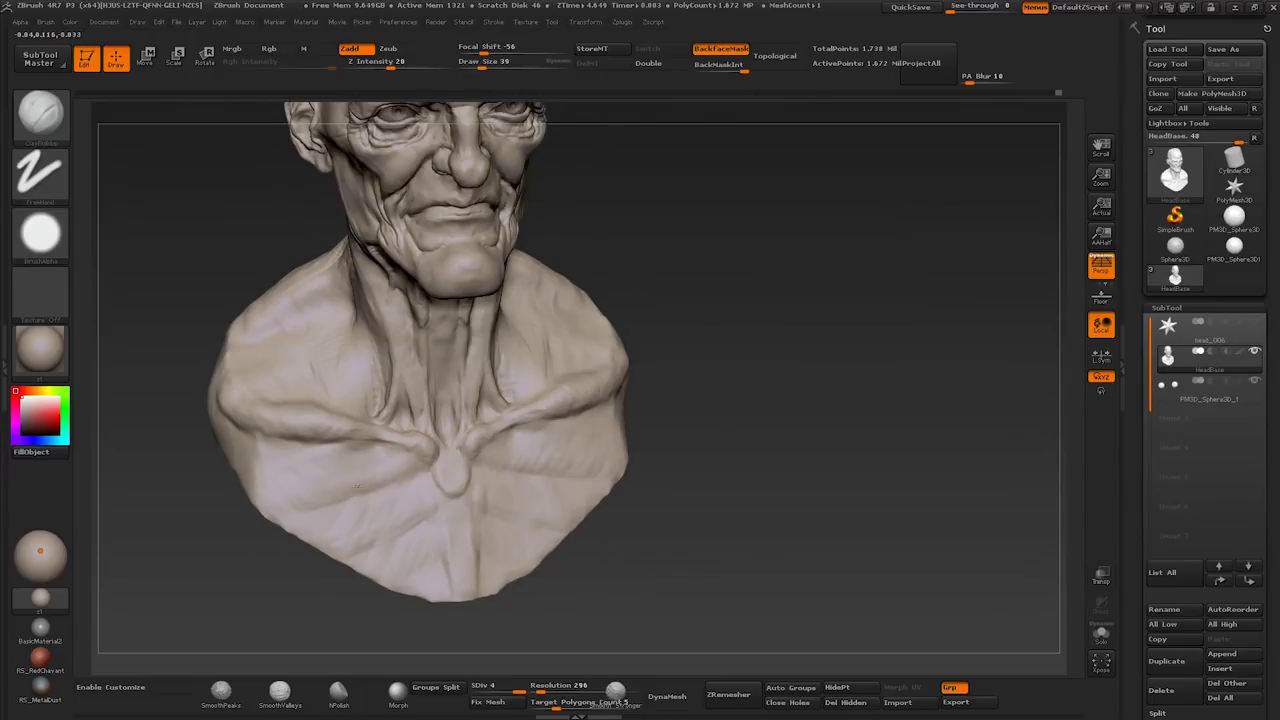
mouse_move(340, 472)
left_mouse_down()
mouse_move(388, 450)
mouse_move(268, 332)
left_mouse_up()
Step: Build up the neck and throat cords, then resize the Move brush to 65 for the lips
mouse_move(420, 470)
left_mouse_down()
mouse_move(397, 445)
mouse_move(331, 446)
mouse_move(470, 465)
mouse_move(430, 470)
mouse_move(491, 517)
mouse_move(443, 452)
mouse_move(439, 485)
mouse_move(389, 527)
left_mouse_up()
left_click_drag(416, 466, 452, 503)
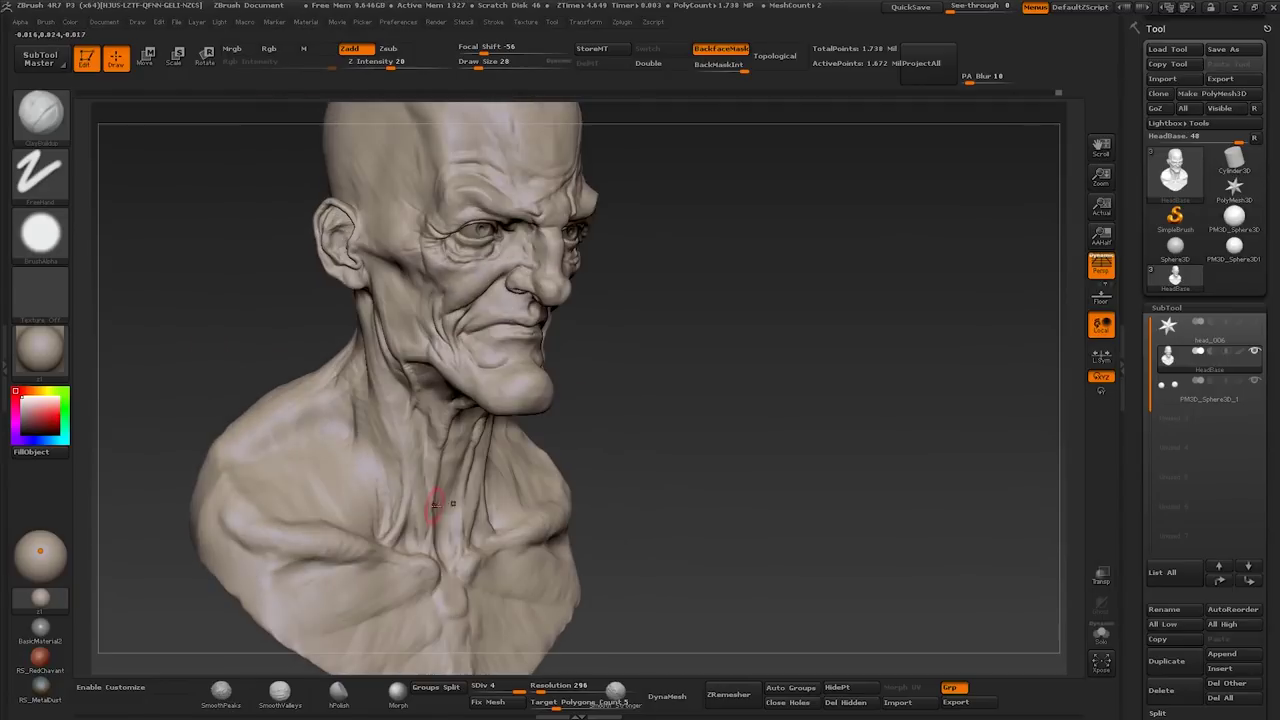
mouse_move(410, 420)
left_mouse_down()
mouse_move(330, 425)
mouse_move(571, 414)
mouse_move(572, 380)
mouse_move(586, 386)
mouse_move(563, 436)
mouse_move(550, 370)
left_mouse_up()
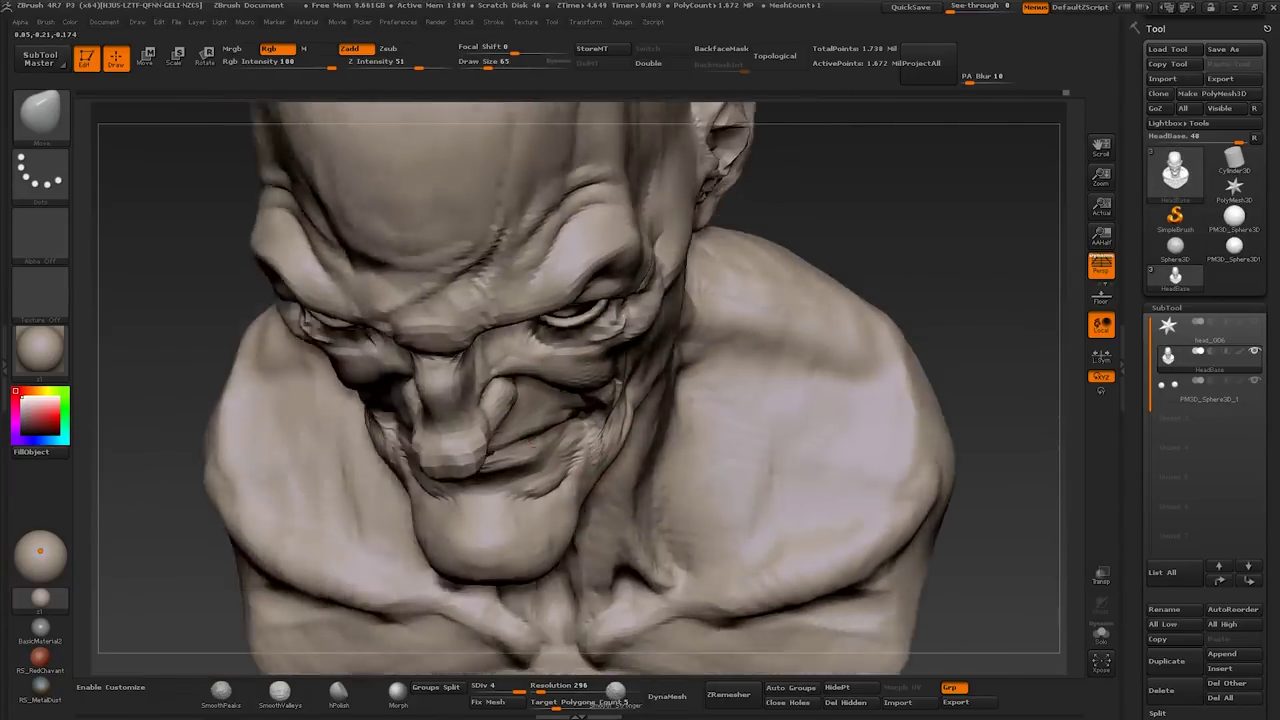
left_click_drag(170, 300, 501, 443)
key("s")
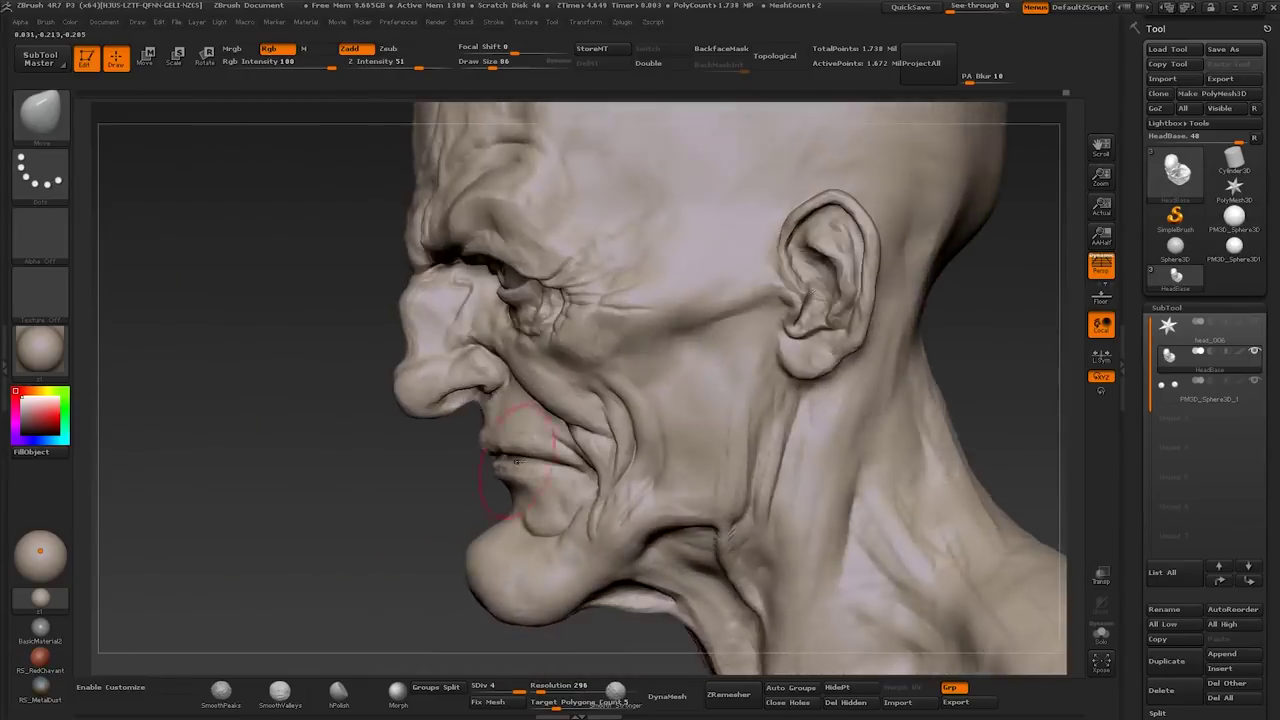
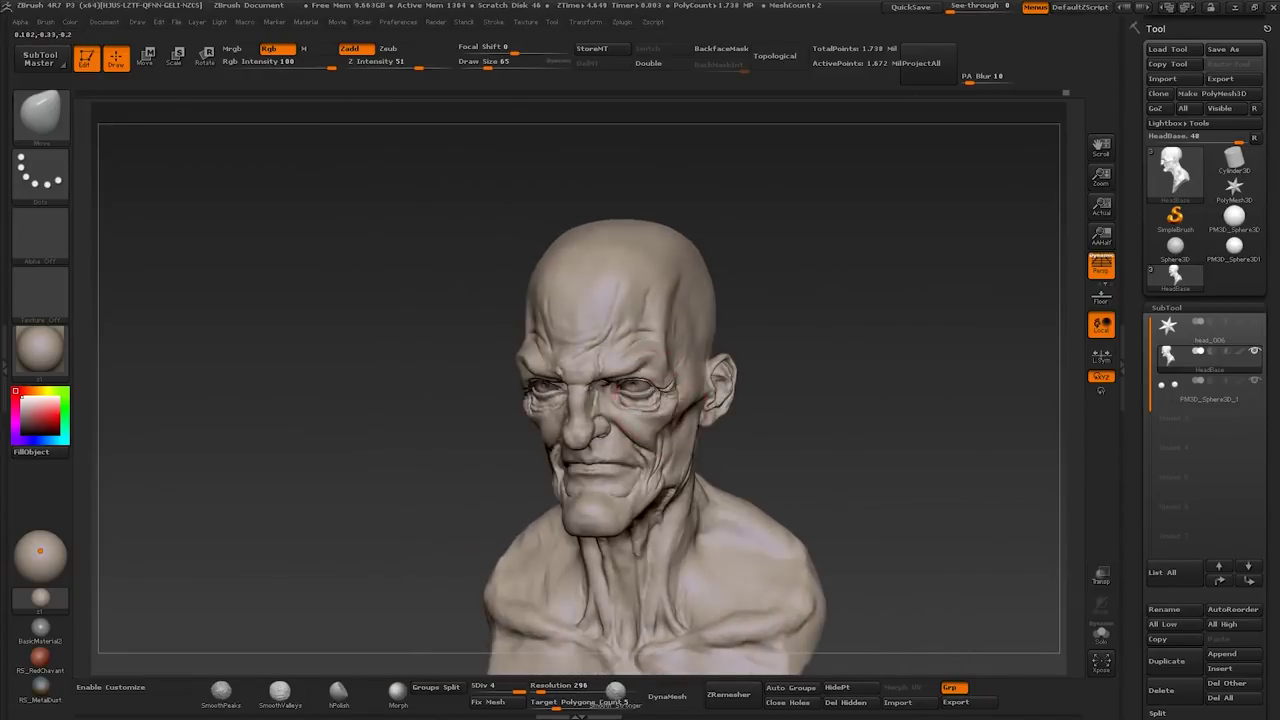
Step: Turn on Solo to isolate the head bust, then frame it and close in on the left eye
left_click(1100, 634)
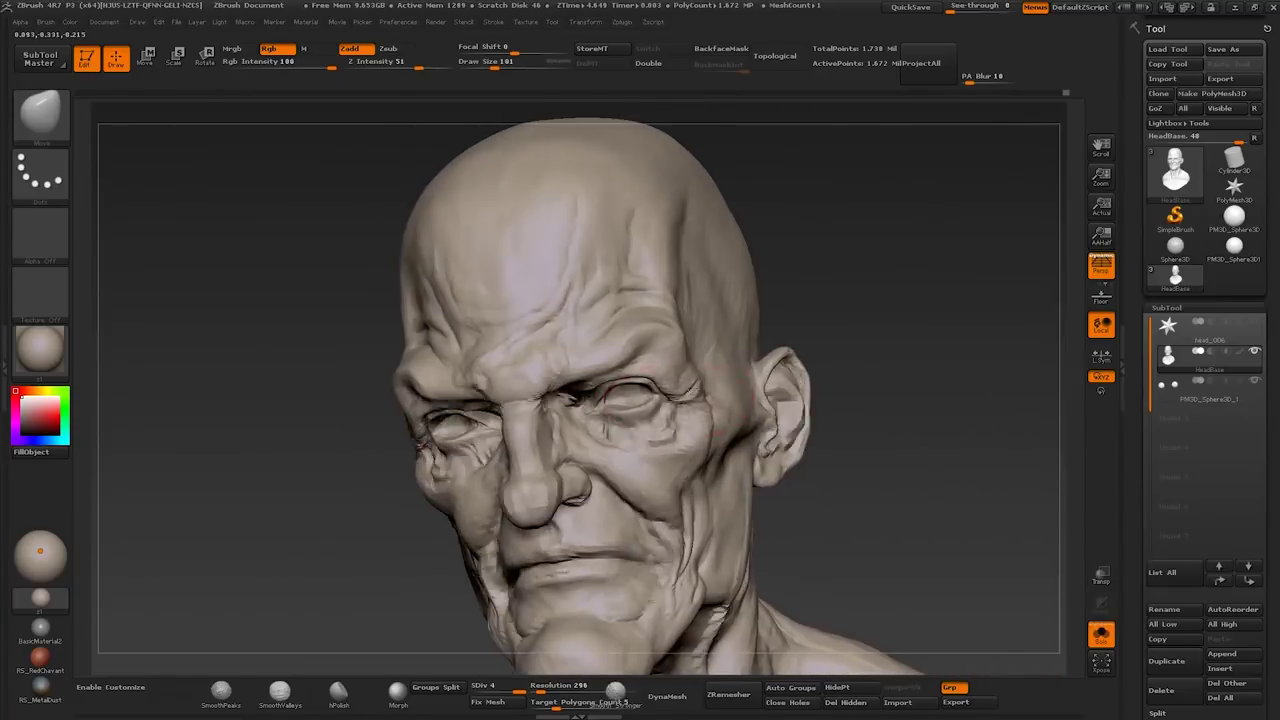
mouse_move(660, 560)
left_mouse_down()
mouse_move(643, 373)
mouse_move(640, 390)
mouse_move(655, 370)
mouse_move(648, 339)
mouse_move(640, 390)
mouse_move(657, 433)
mouse_move(650, 420)
mouse_move(645, 430)
left_mouse_up()
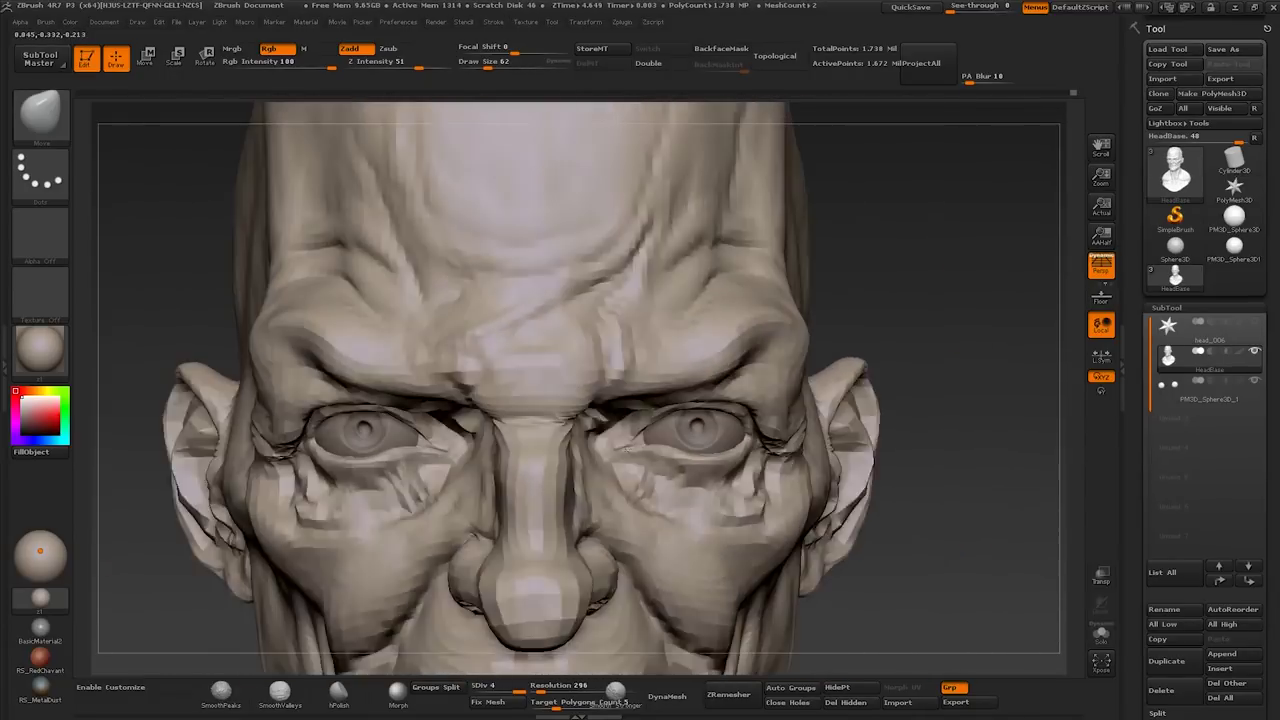
key("f")
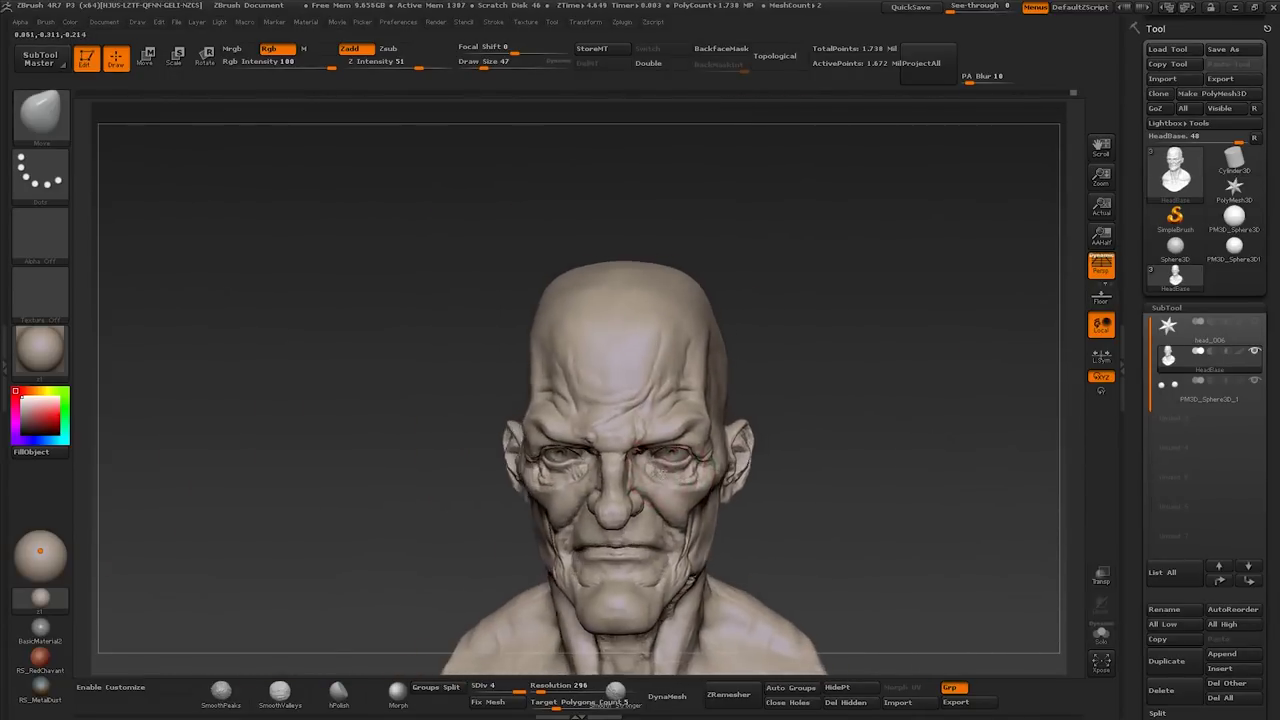
mouse_move(704, 398)
left_mouse_down()
mouse_move(608, 420)
mouse_move(240, 402)
left_mouse_up()
Step: Switch to the Standard brush and rework the wrinkles with the face turned right
key("b")
key("s")
key("t")
mouse_move(519, 389)
left_mouse_down()
mouse_move(590, 419)
mouse_move(571, 423)
mouse_move(600, 410)
mouse_move(620, 350)
mouse_move(604, 309)
mouse_move(630, 309)
left_mouse_up()
key("f")
Step: Enlarge the brush and refine the facial wrinkles in a frontal close-up
key("s")
mouse_move(630, 309)
left_mouse_down()
mouse_move(600, 320)
mouse_move(578, 308)
mouse_move(620, 287)
mouse_move(536, 305)
mouse_move(592, 354)
mouse_move(713, 376)
left_mouse_up()
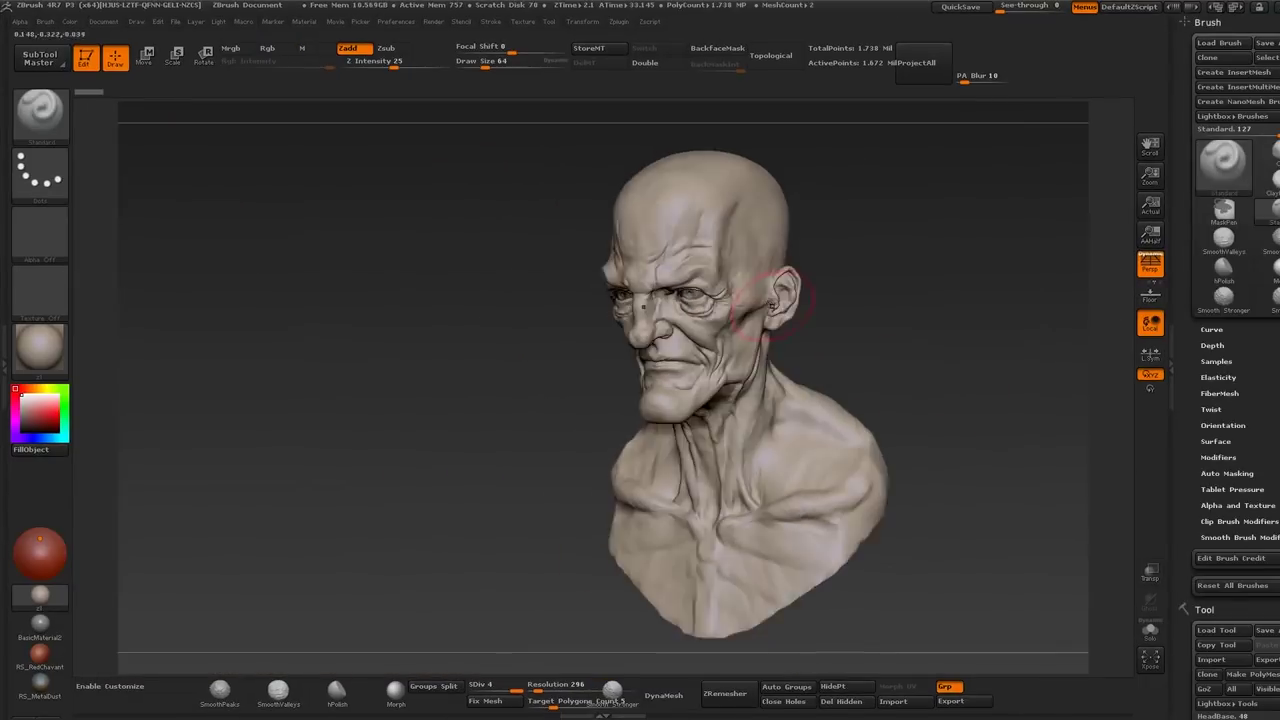
left_click_drag(677, 286, 700, 371)
key("s")
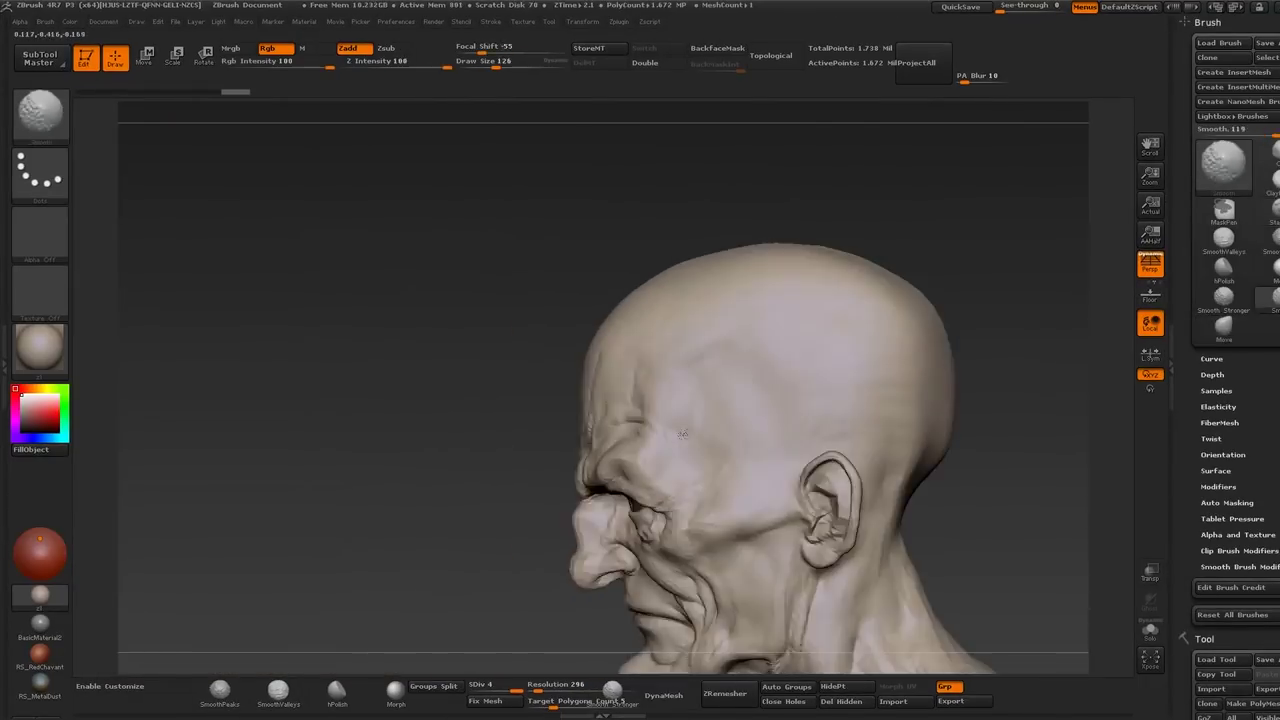
Step: Build up the skull and brow with ClayBuildup using a round soft alpha
key("s")
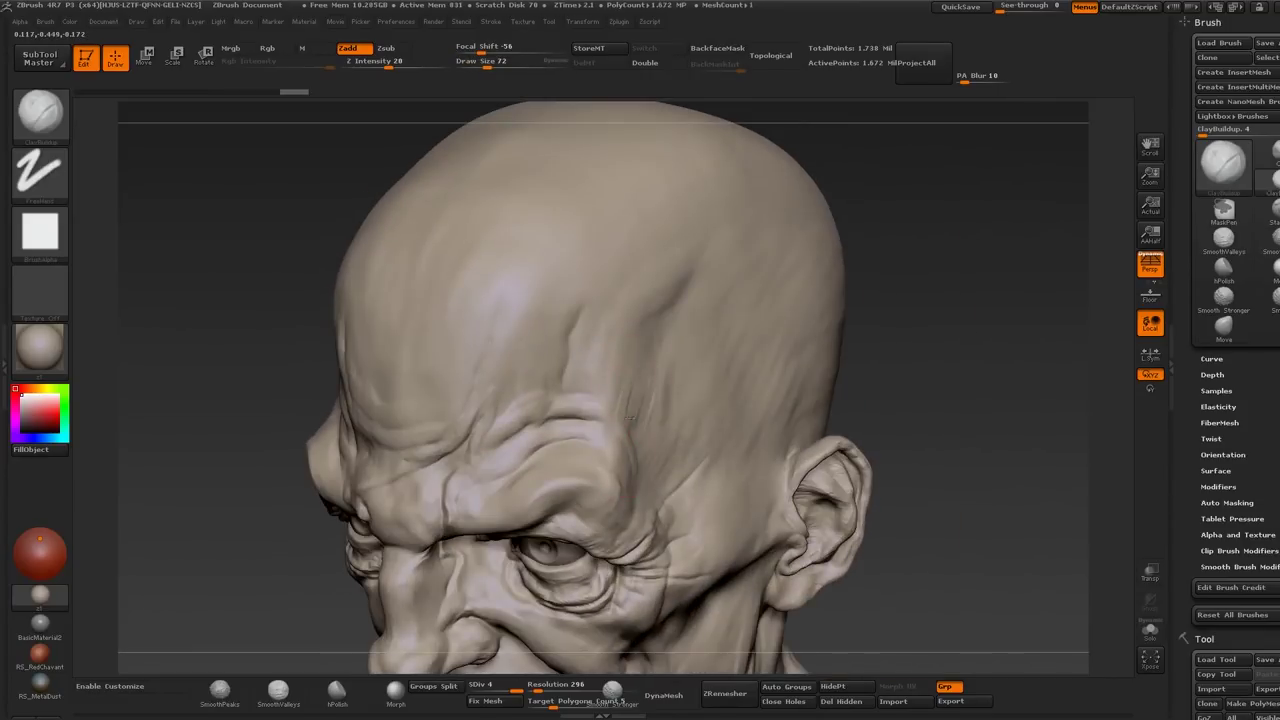
left_click(40, 232)
left_click(640, 386)
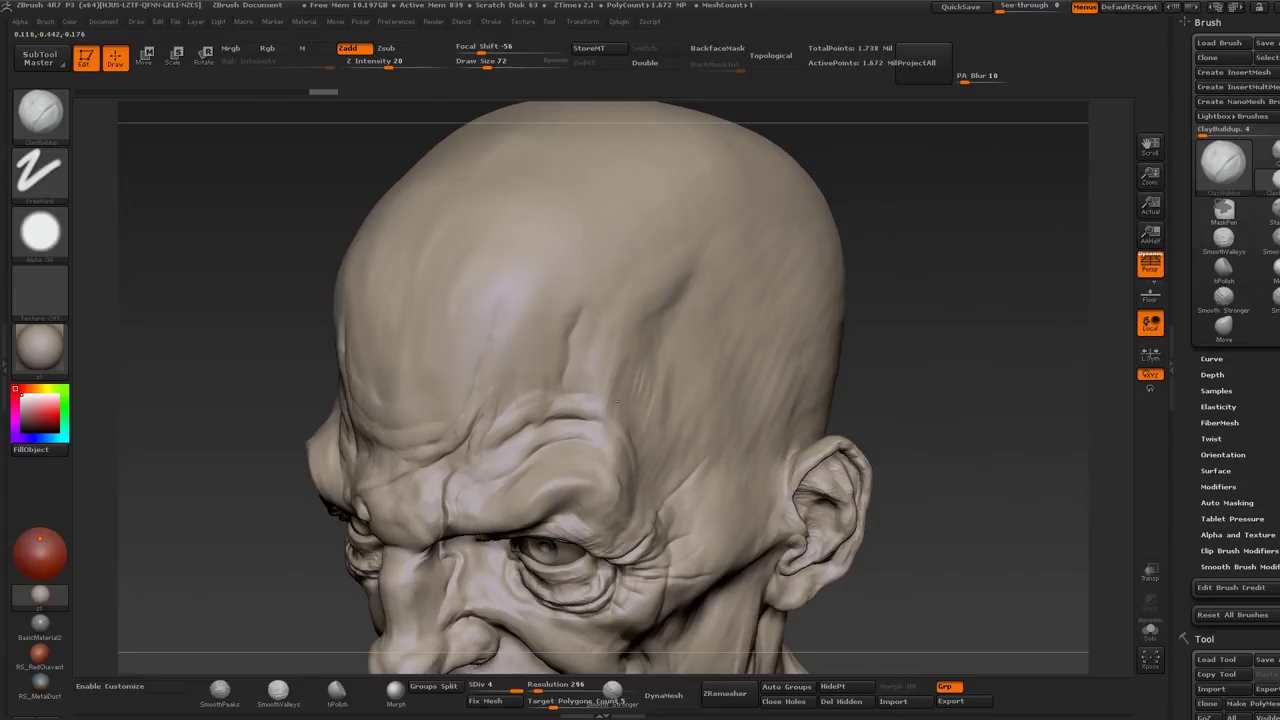
mouse_move(652, 393)
left_mouse_down()
mouse_move(600, 450)
mouse_move(571, 437)
mouse_move(588, 435)
mouse_move(600, 400)
mouse_move(575, 315)
mouse_move(587, 349)
left_mouse_up()
key("f")
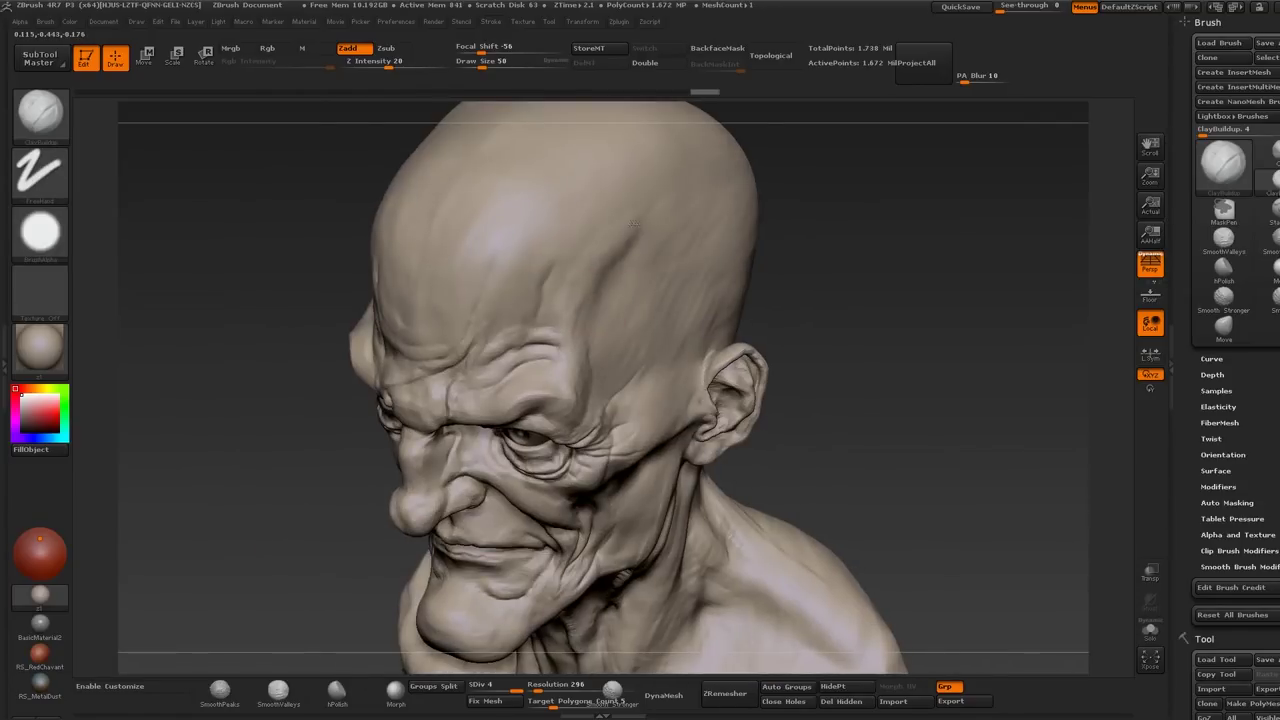
mouse_move(600, 275)
left_mouse_down()
mouse_move(398, 421)
mouse_move(507, 340)
left_mouse_up()
Step: Reshape the eye area and nose bridge with the Move and Smooth brushes
key("b")
key("m")
key("v")
key("s")
key("shift")
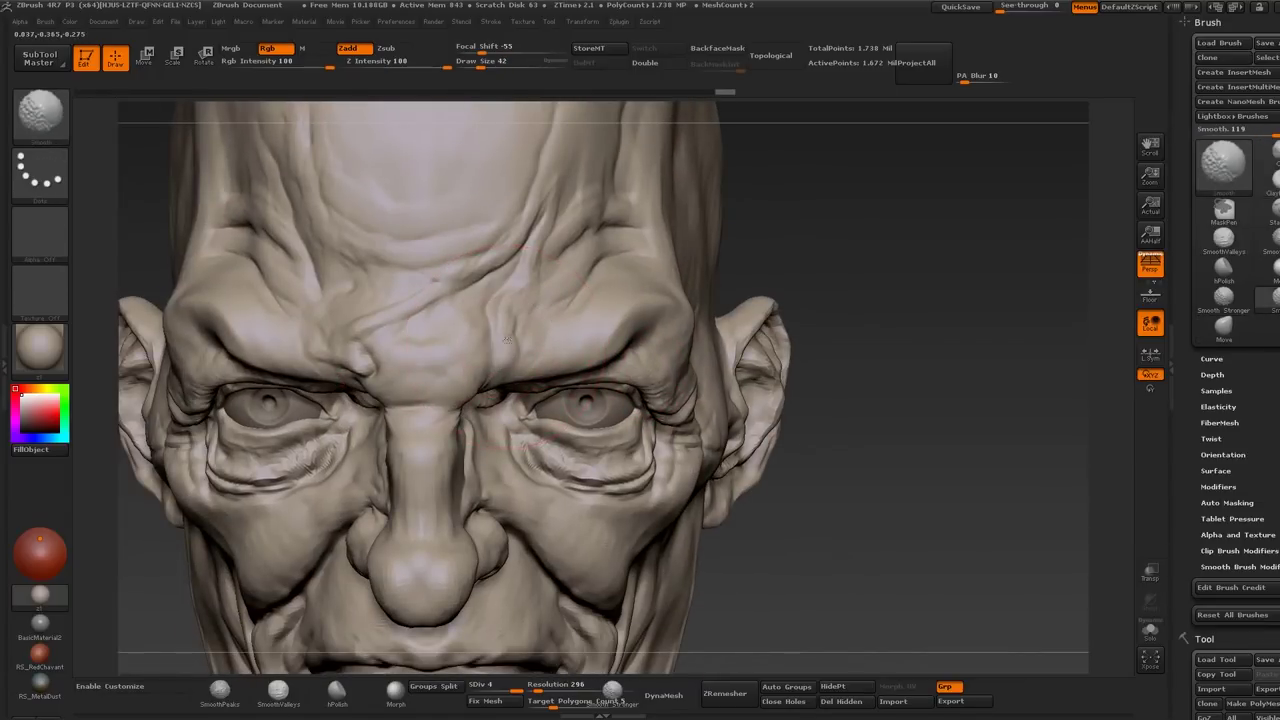
mouse_move(389, 331)
left_mouse_down()
mouse_move(471, 354)
mouse_move(490, 335)
mouse_move(509, 358)
mouse_move(465, 500)
mouse_move(522, 470)
mouse_move(543, 429)
mouse_move(610, 385)
mouse_move(531, 322)
mouse_move(528, 343)
mouse_move(643, 288)
mouse_move(651, 310)
mouse_move(675, 294)
left_mouse_up()
key("ctrl")
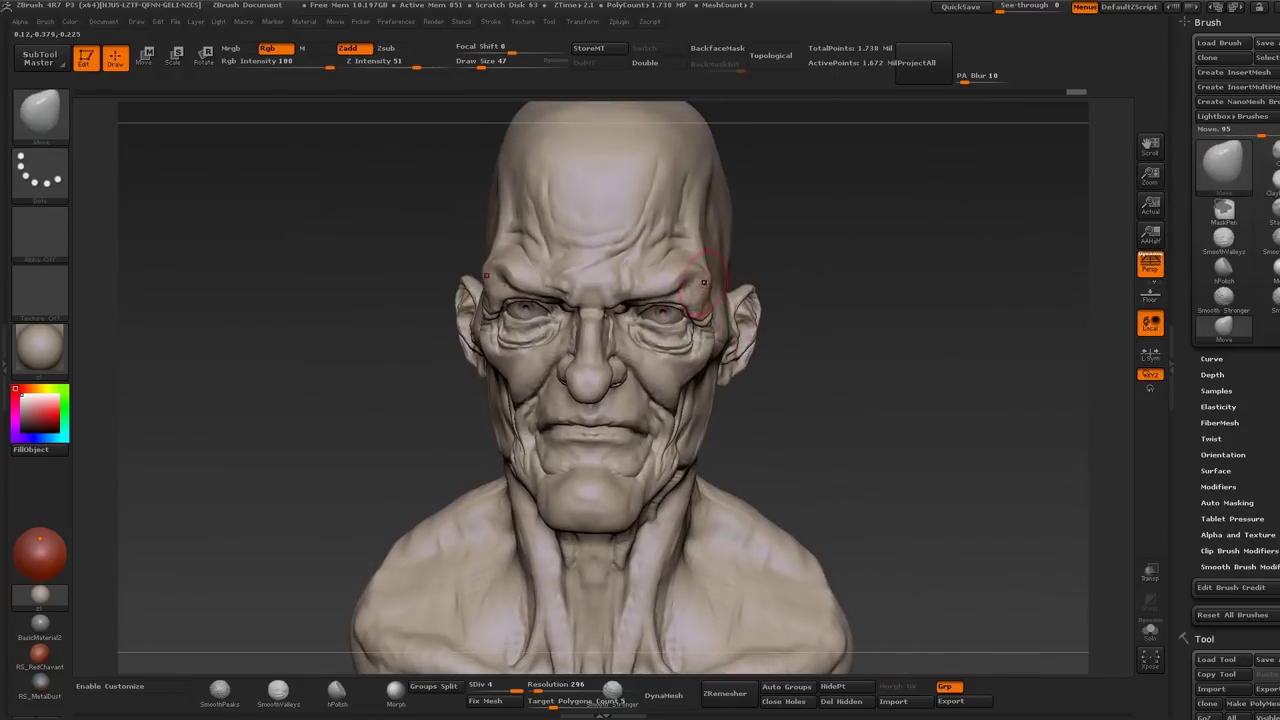
key("s")
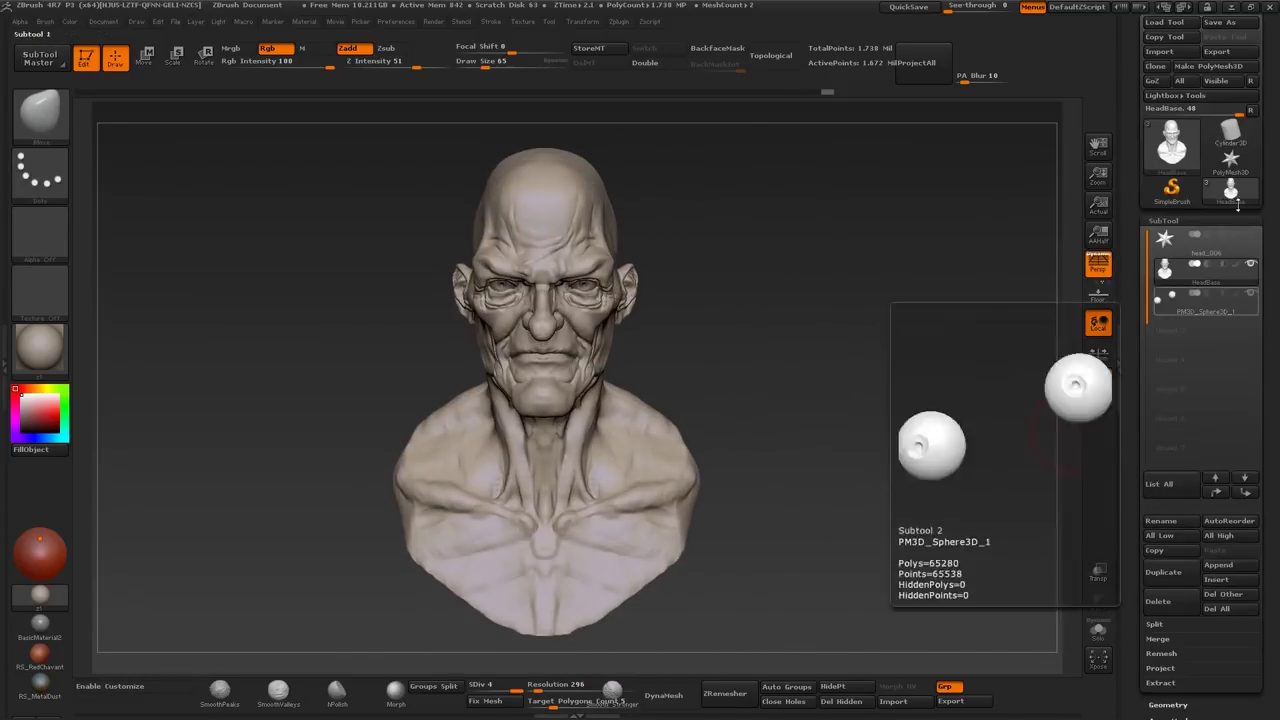
Step: Load Sphere3D and append it to the head bust as a new subtool
left_click(1230, 158)
left_click(1153, 168)
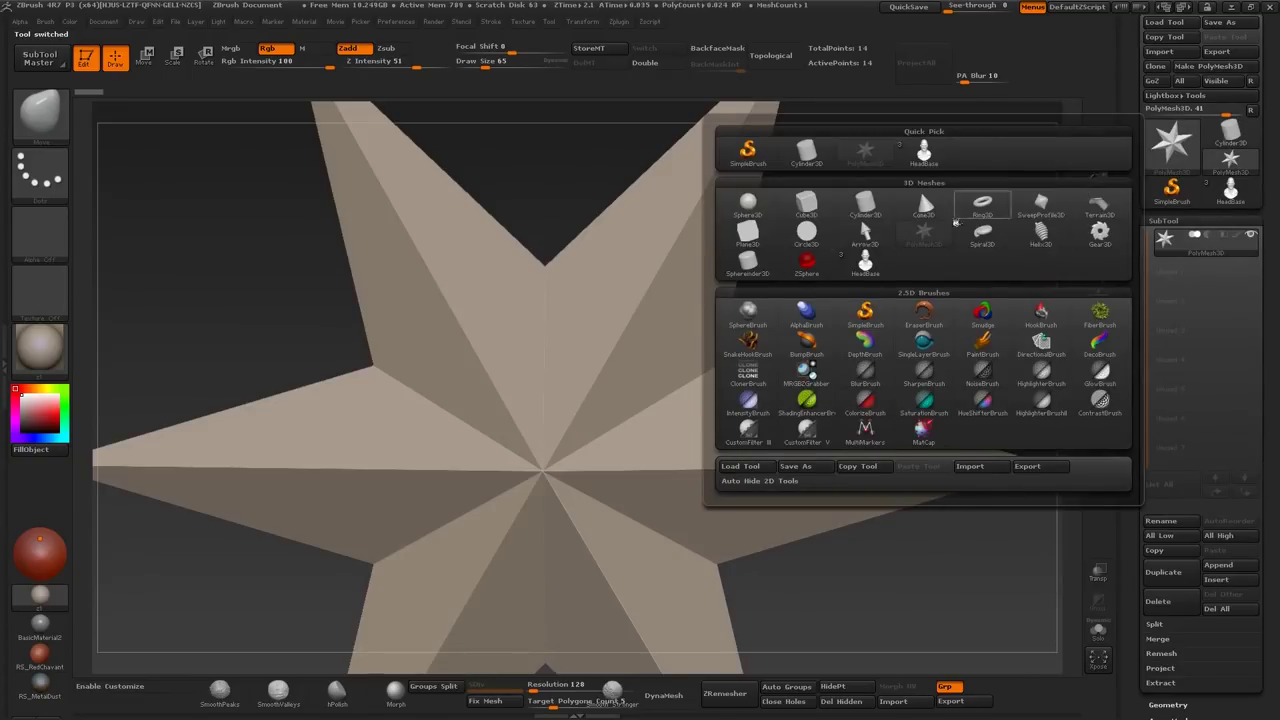
left_click(807, 206)
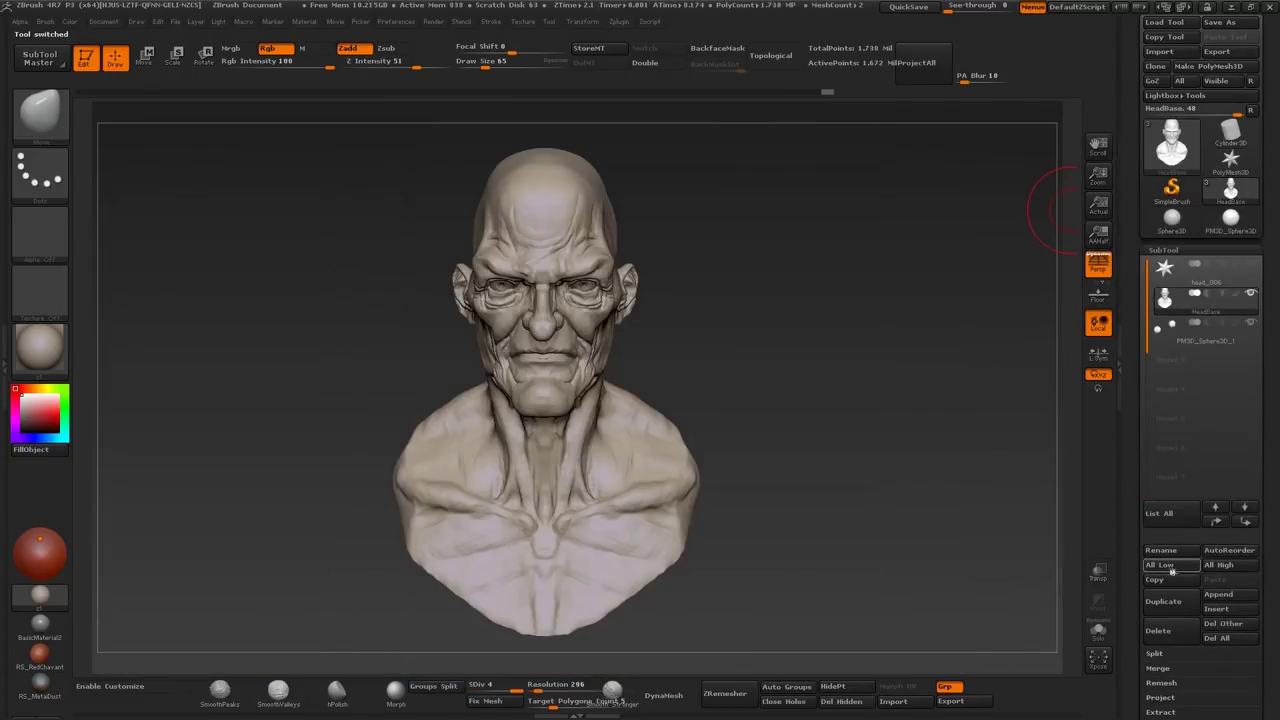
left_click(1218, 595)
left_click(859, 497)
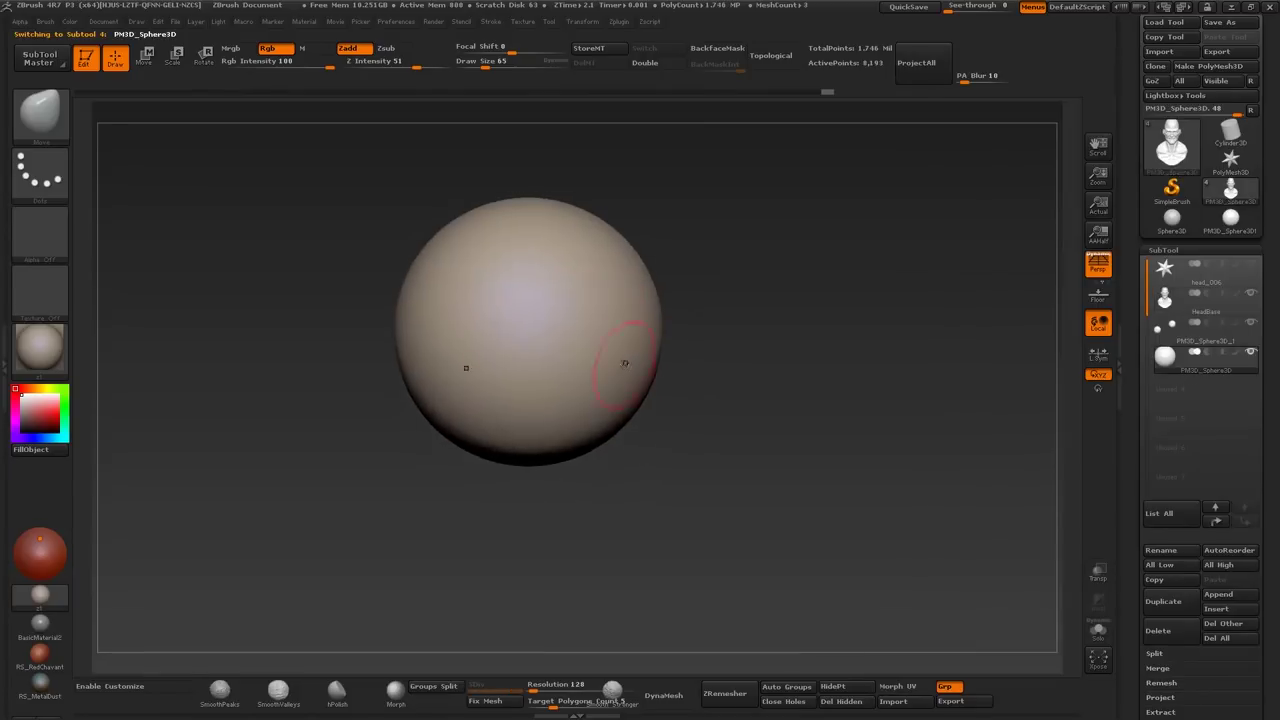
Step: Shrink the sphere and move it behind the head with Transpose
key("e")
left_click_drag(594, 258, 605, 237)
key("w")
left_click_drag(523, 443, 603, 246)
mouse_move(563, 374)
left_mouse_down()
mouse_move(585, 360)
mouse_move(559, 399)
left_mouse_up()
key("f")
left_click_drag(980, 400, 803, 368)
Step: Shape the sphere into a hair mass with a large ClayBuildup brush
key("q")
left_click_drag(638, 370, 657, 374)
mouse_move(686, 326)
left_mouse_down()
mouse_move(740, 340)
mouse_move(676, 354)
mouse_move(745, 360)
mouse_move(757, 290)
mouse_move(540, 370)
mouse_move(721, 416)
left_mouse_up()
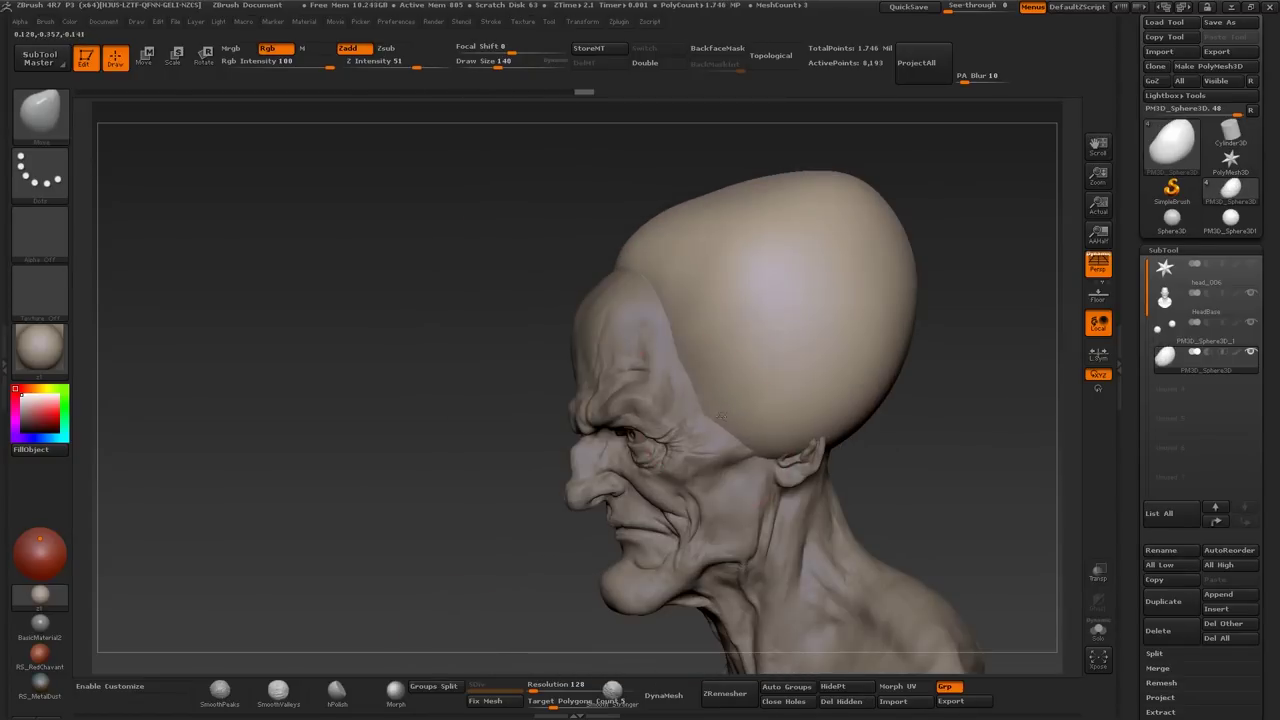
mouse_move(826, 392)
left_mouse_down()
mouse_move(771, 329)
mouse_move(799, 268)
mouse_move(771, 275)
mouse_move(757, 298)
left_mouse_up()
mouse_move(636, 219)
left_mouse_down()
mouse_move(571, 294)
mouse_move(623, 149)
mouse_move(772, 377)
mouse_move(795, 296)
left_mouse_up()
mouse_move(808, 345)
left_mouse_down()
mouse_move(770, 370)
mouse_move(784, 392)
mouse_move(808, 334)
left_mouse_up()
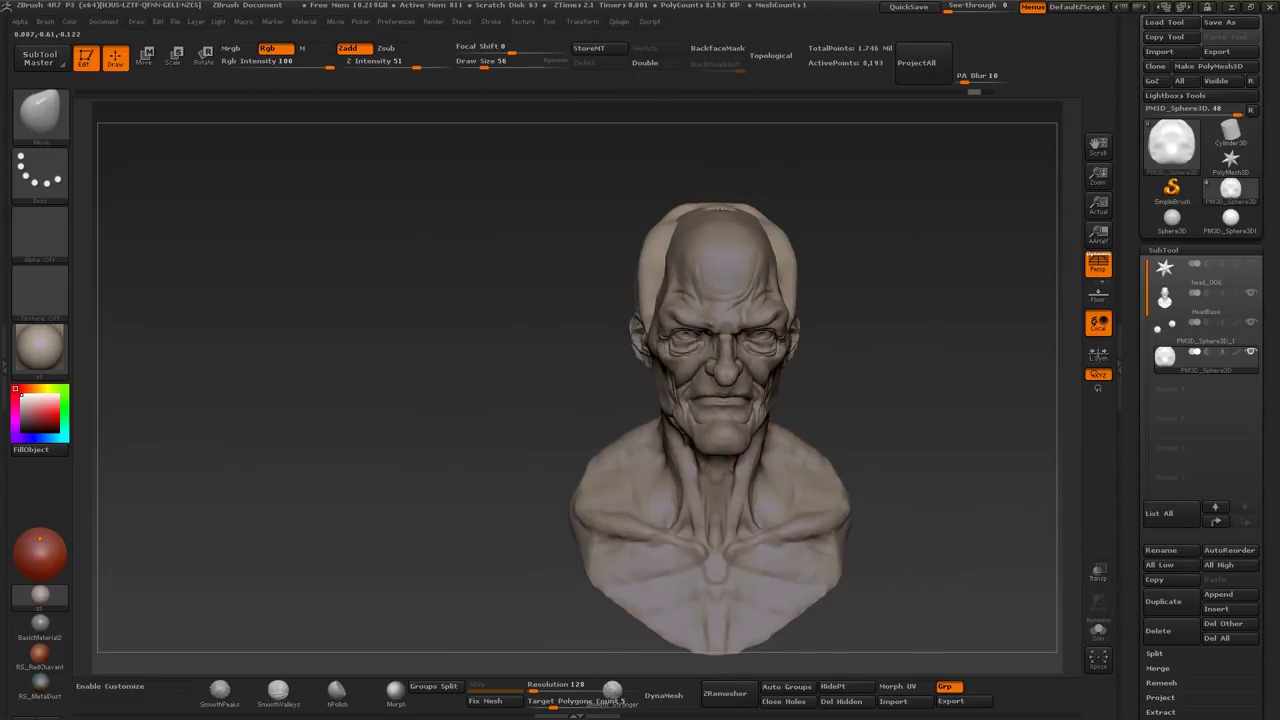
mouse_move(664, 218)
left_mouse_down()
mouse_move(614, 274)
mouse_move(740, 230)
mouse_move(829, 343)
mouse_move(895, 296)
mouse_move(940, 300)
mouse_move(960, 320)
left_mouse_up()
key("b")
key("c")
key("b")
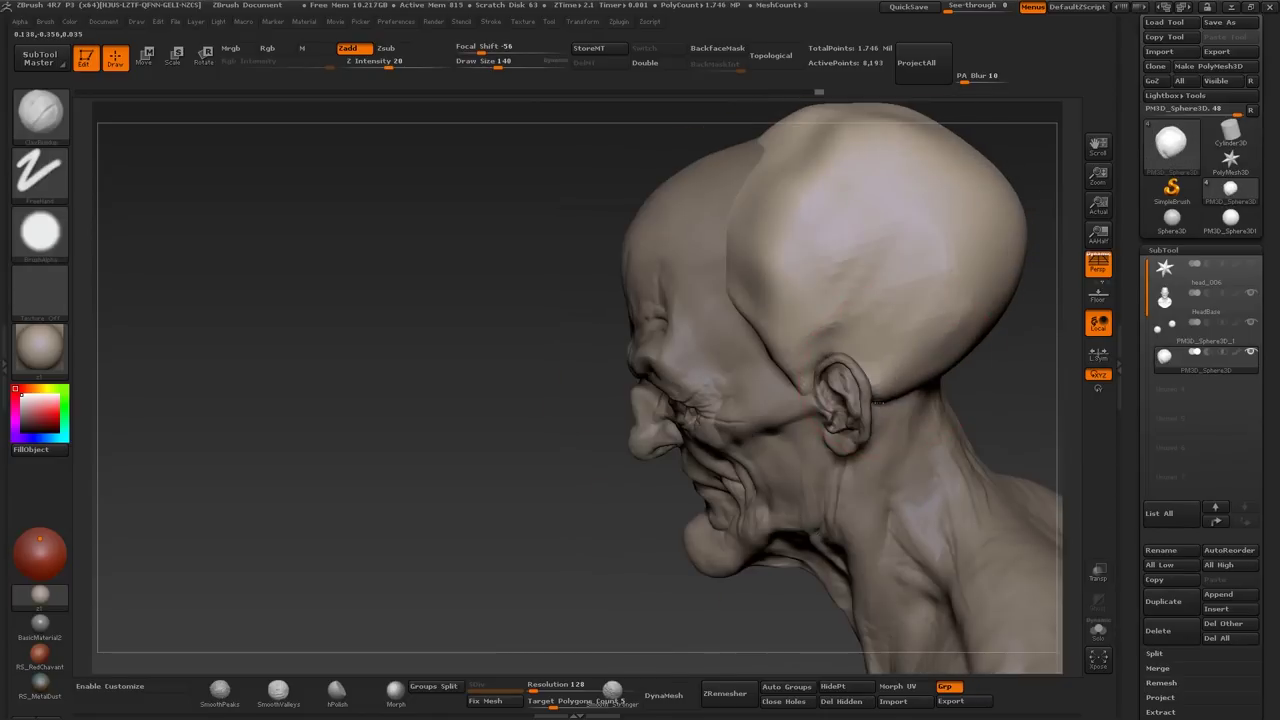
left_click_drag(789, 261, 735, 360)
mouse_move(755, 283)
left_mouse_down()
mouse_move(930, 330)
mouse_move(960, 300)
mouse_move(1000, 330)
left_mouse_up()
Step: Refine the hair mass with the Standard brush, then smooth it
key("b")
key("s")
key("t")
mouse_move(680, 376)
left_mouse_down()
mouse_move(760, 360)
mouse_move(680, 300)
mouse_move(696, 311)
left_mouse_up()
key("b")
key("c")
key("b")
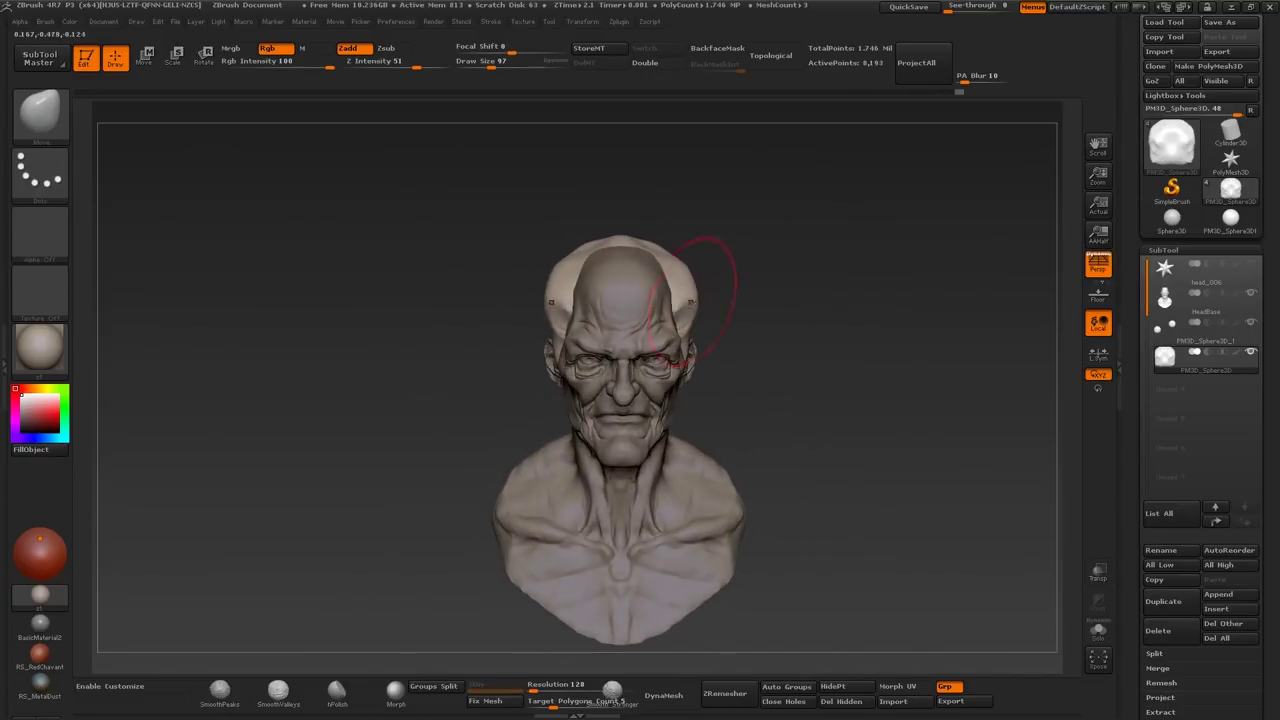
scroll(690, 342, "up", 6)
Step: Return to the HeadBase subtool and pick ClayBuildup with a round alpha
left_click(671, 357, "alt")
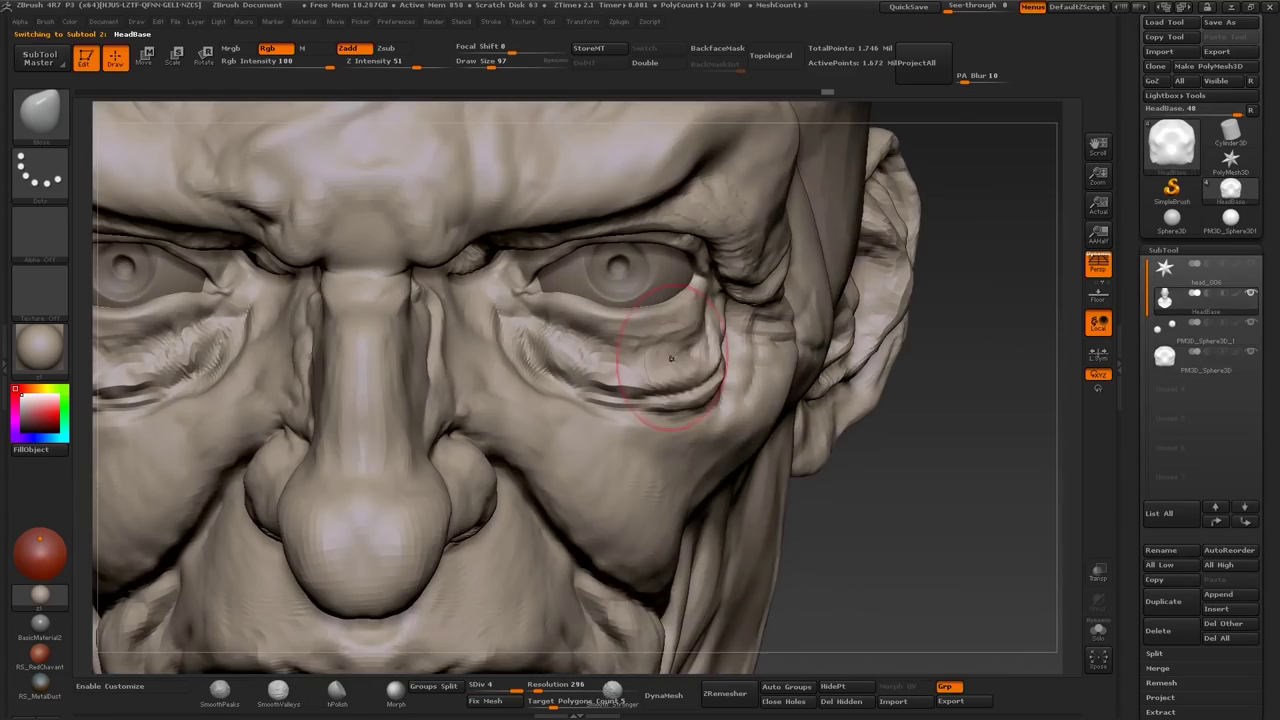
mouse_move(665, 360)
left_mouse_down()
mouse_move(629, 329)
mouse_move(629, 343)
mouse_move(541, 320)
mouse_move(508, 286)
mouse_move(513, 302)
left_mouse_up()
key("b")
key("c")
key("b")
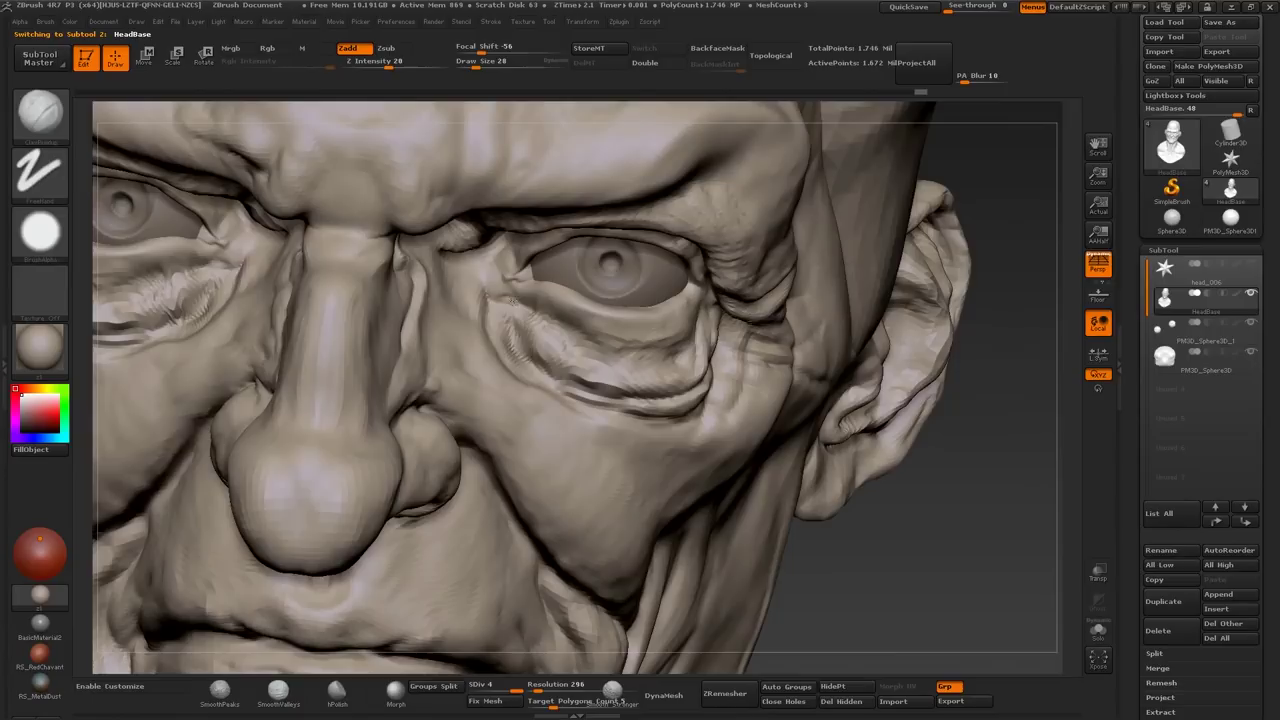
scroll(517, 319, "up", 5)
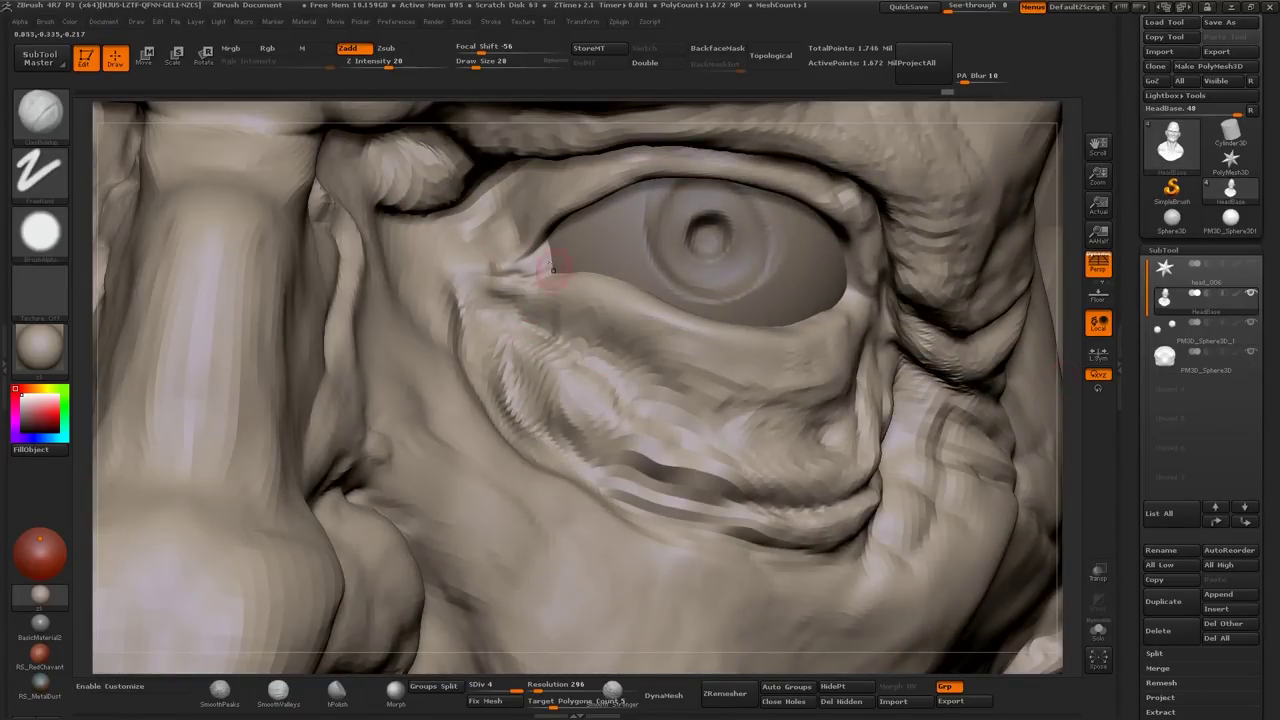
Step: Build up the bags under the eyes, checking the head from several angles
left_click_drag(552, 268, 548, 214)
left_click_drag(476, 254, 674, 493)
mouse_move(595, 456)
left_mouse_down()
mouse_move(735, 490)
mouse_move(691, 378)
mouse_move(707, 447)
left_mouse_up()
mouse_move(669, 397)
left_mouse_down()
mouse_move(705, 423)
mouse_move(651, 368)
mouse_move(645, 390)
left_mouse_up()
key("s")
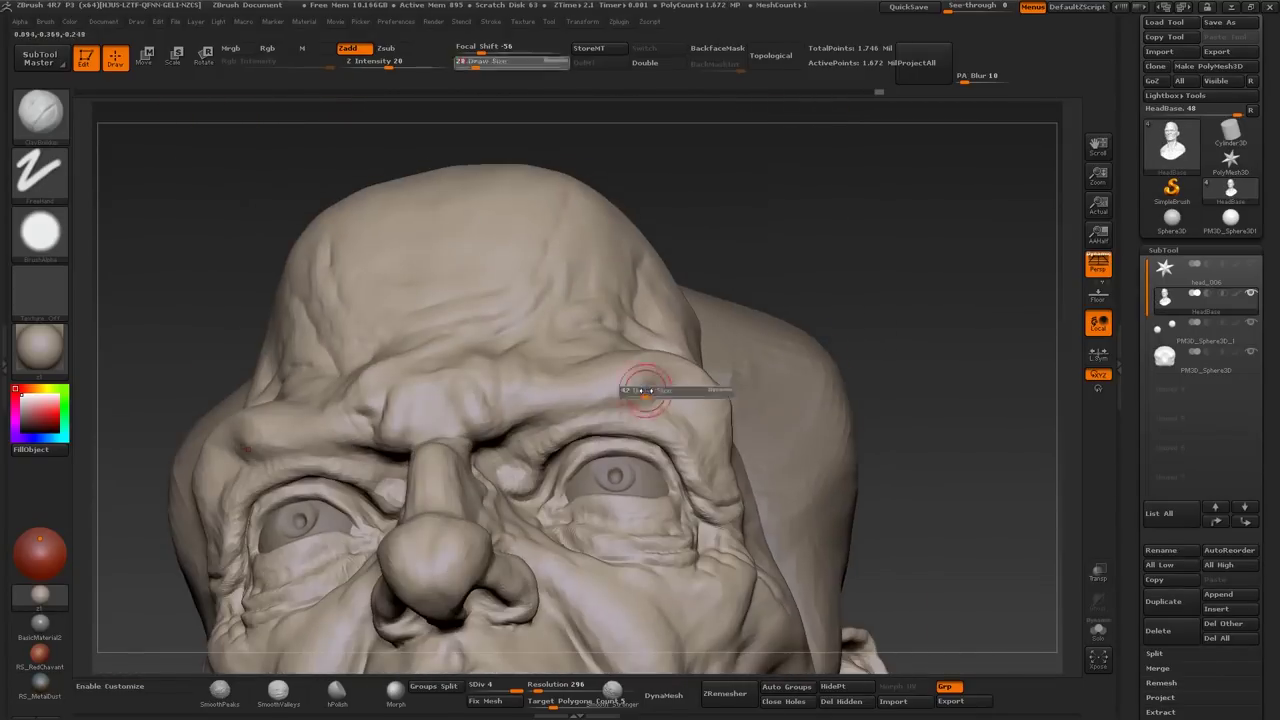
left_click_drag(365, 460, 315, 420)
key("f")
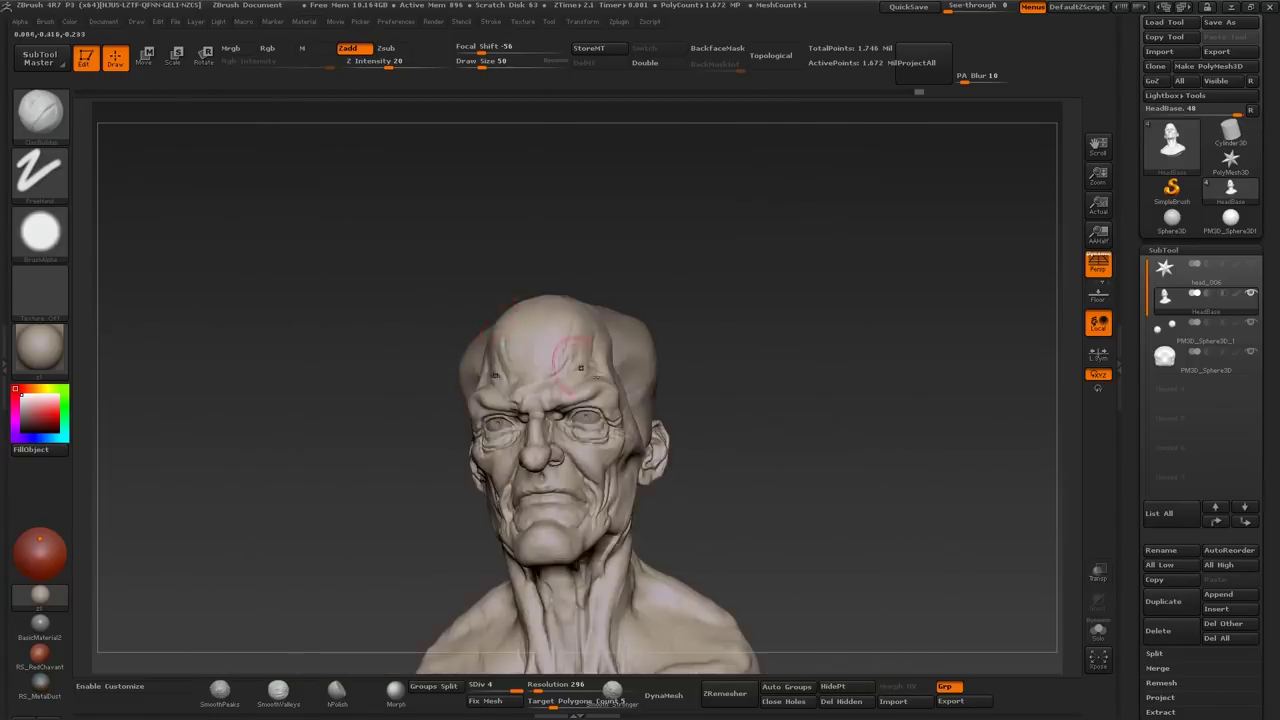
mouse_move(679, 426)
left_mouse_down()
mouse_move(610, 491)
mouse_move(594, 434)
left_mouse_up()
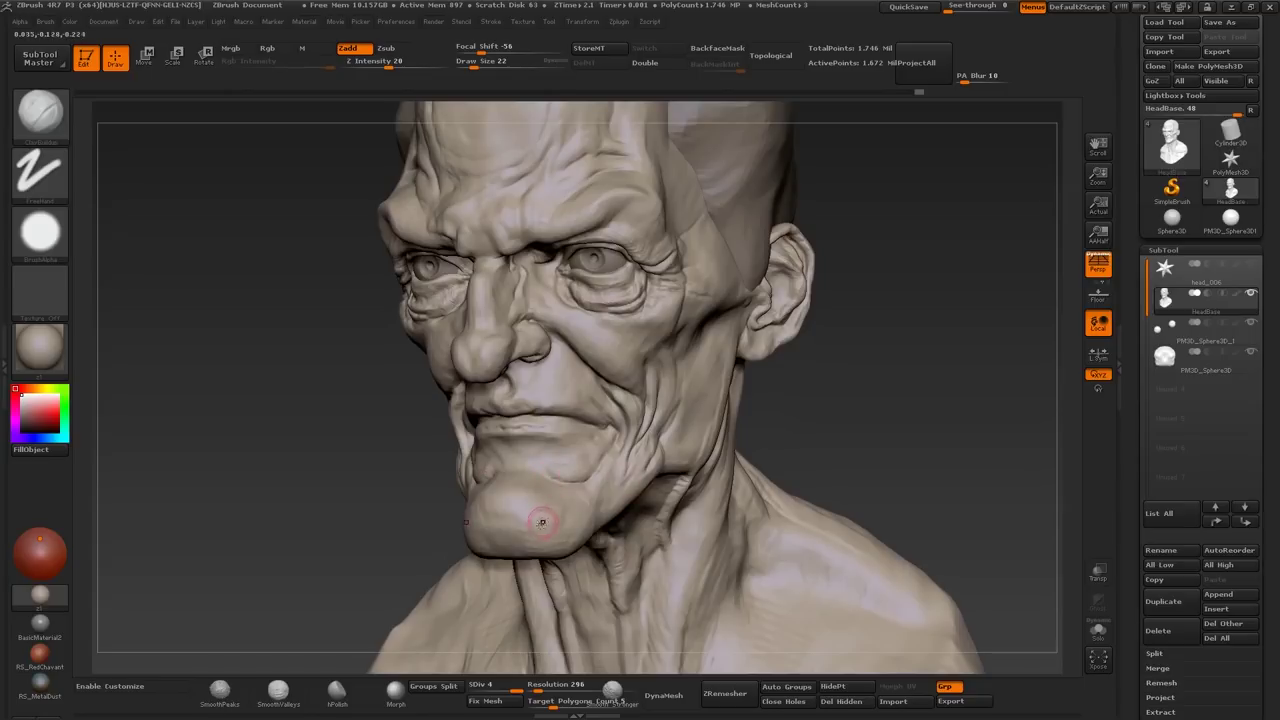
mouse_move(554, 525)
left_mouse_down()
mouse_move(665, 512)
mouse_move(686, 400)
mouse_move(609, 451)
left_mouse_up()
Step: Carve creases around the eye with the Standard brush and Dots stroke
key("b")
key("s")
key("t")
key("s")
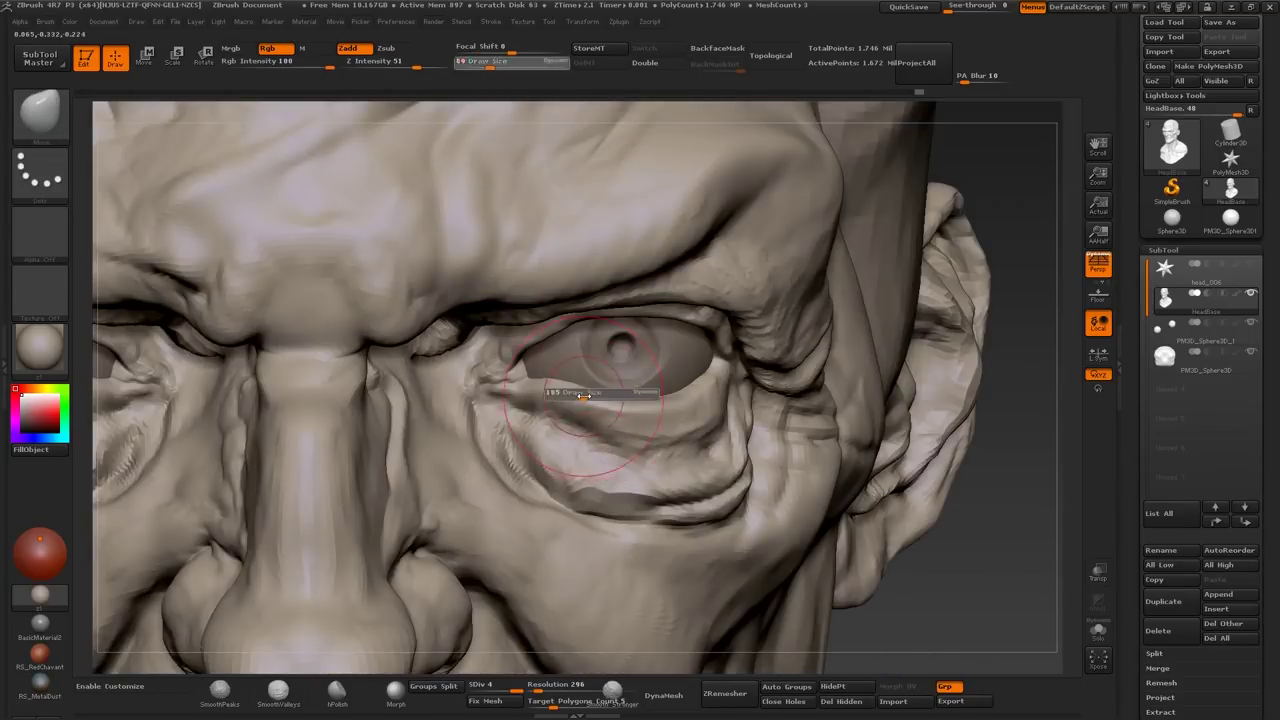
mouse_move(648, 404)
left_mouse_down()
mouse_move(652, 373)
mouse_move(755, 420)
mouse_move(703, 432)
mouse_move(514, 371)
mouse_move(510, 392)
mouse_move(485, 354)
mouse_move(600, 310)
mouse_move(766, 277)
left_mouse_up()
Step: Refine the brow wrinkles with a finer ClayBuildup brush and inspect both sides
key("b")
key("c")
key("b")
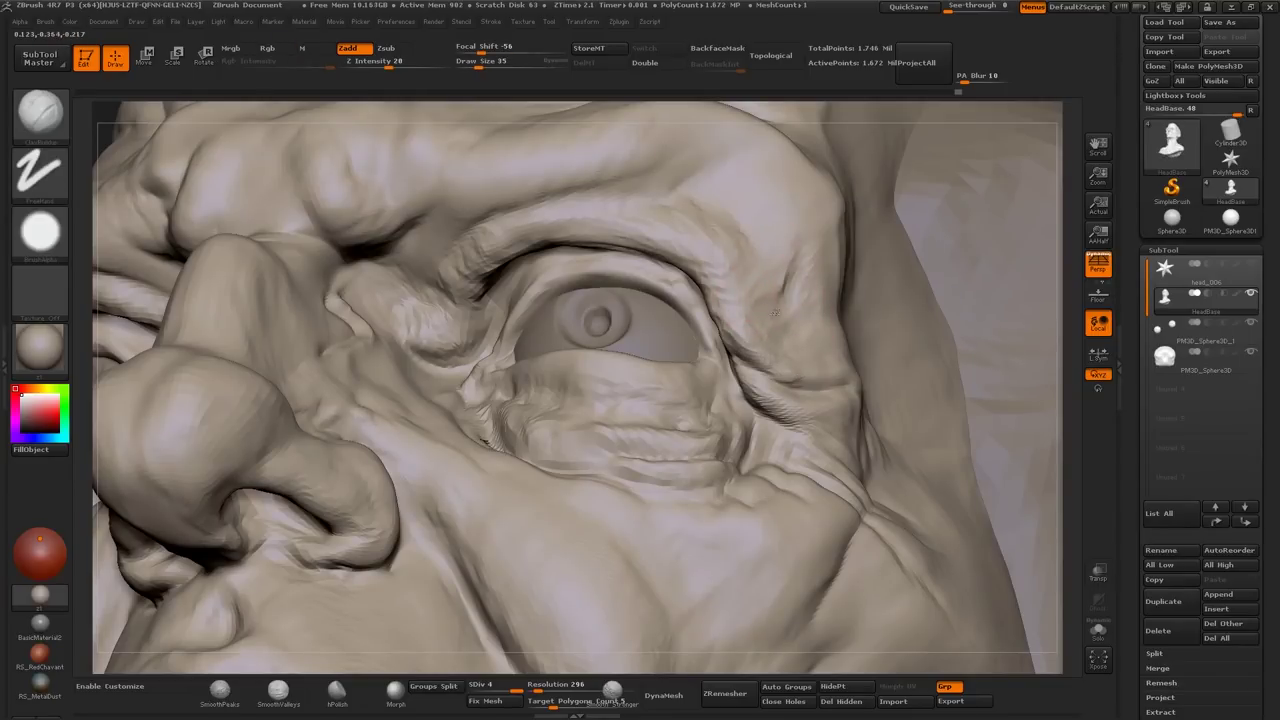
mouse_move(801, 204)
left_mouse_down()
mouse_move(699, 285)
mouse_move(600, 300)
mouse_move(542, 270)
mouse_move(495, 268)
mouse_move(560, 228)
mouse_move(430, 305)
mouse_move(490, 290)
mouse_move(450, 255)
mouse_move(480, 360)
mouse_move(510, 180)
mouse_move(478, 300)
mouse_move(493, 330)
mouse_move(550, 338)
mouse_move(520, 315)
mouse_move(545, 310)
mouse_move(622, 337)
left_mouse_up()
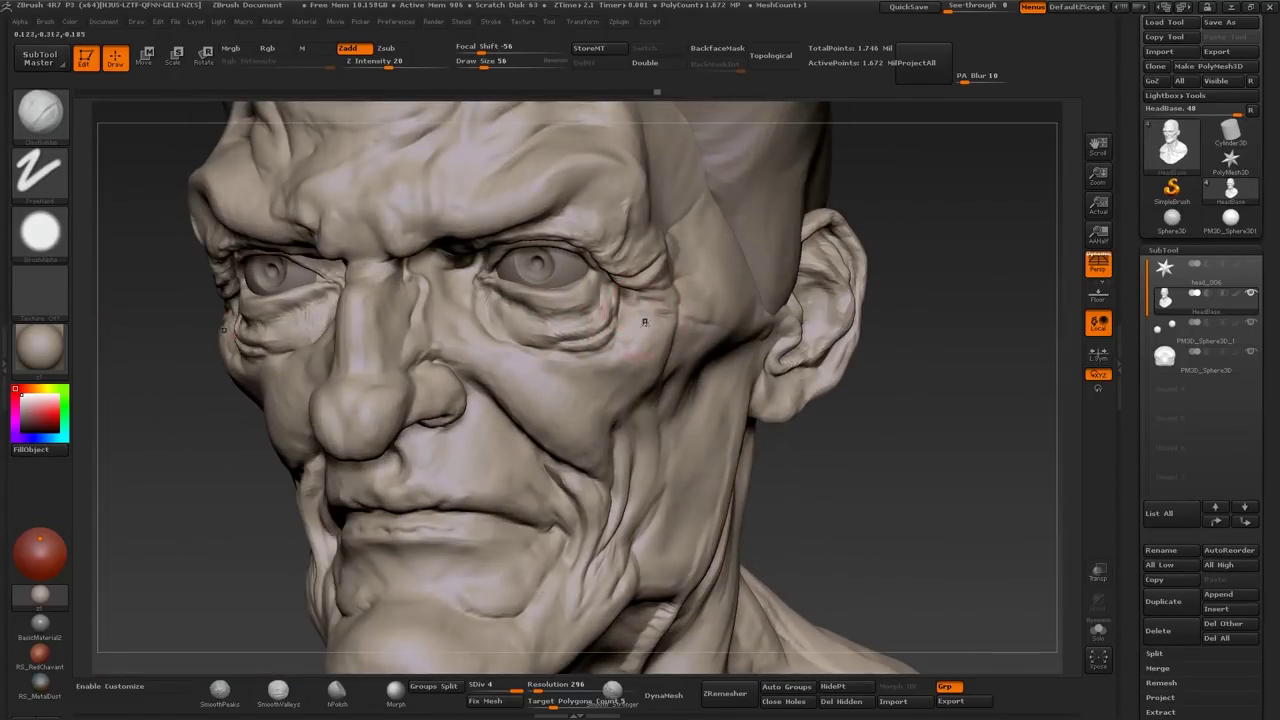
key("f")
mouse_move(668, 384)
left_mouse_down()
mouse_move(671, 371)
mouse_move(600, 300)
mouse_move(543, 414)
mouse_move(673, 378)
mouse_move(523, 406)
mouse_move(581, 379)
left_mouse_up()
mouse_move(522, 330)
left_mouse_down()
mouse_move(620, 330)
mouse_move(543, 314)
mouse_move(563, 315)
mouse_move(457, 357)
mouse_move(779, 362)
mouse_move(736, 312)
mouse_move(750, 283)
left_mouse_up()
key("f")
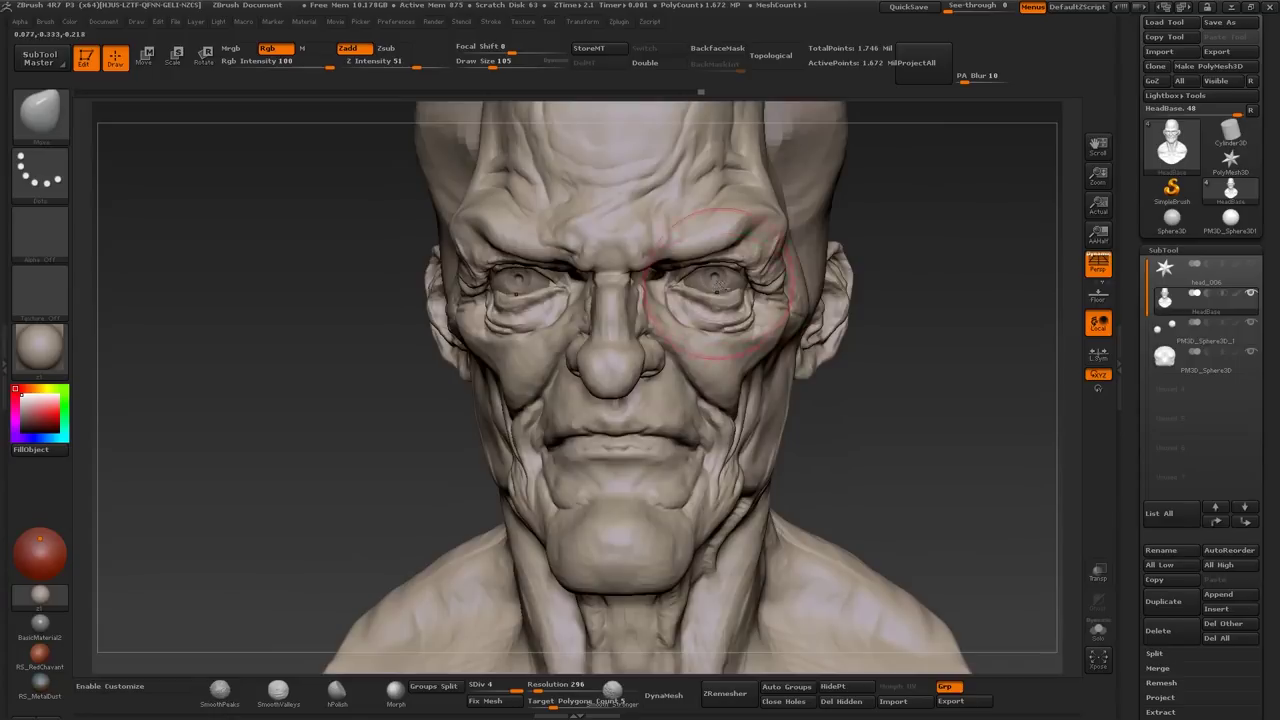
Step: Select the eyeballs subtool and check the eyes from the side
left_click(745, 283, "alt")
key("e")
key("w")
key("shift+s")
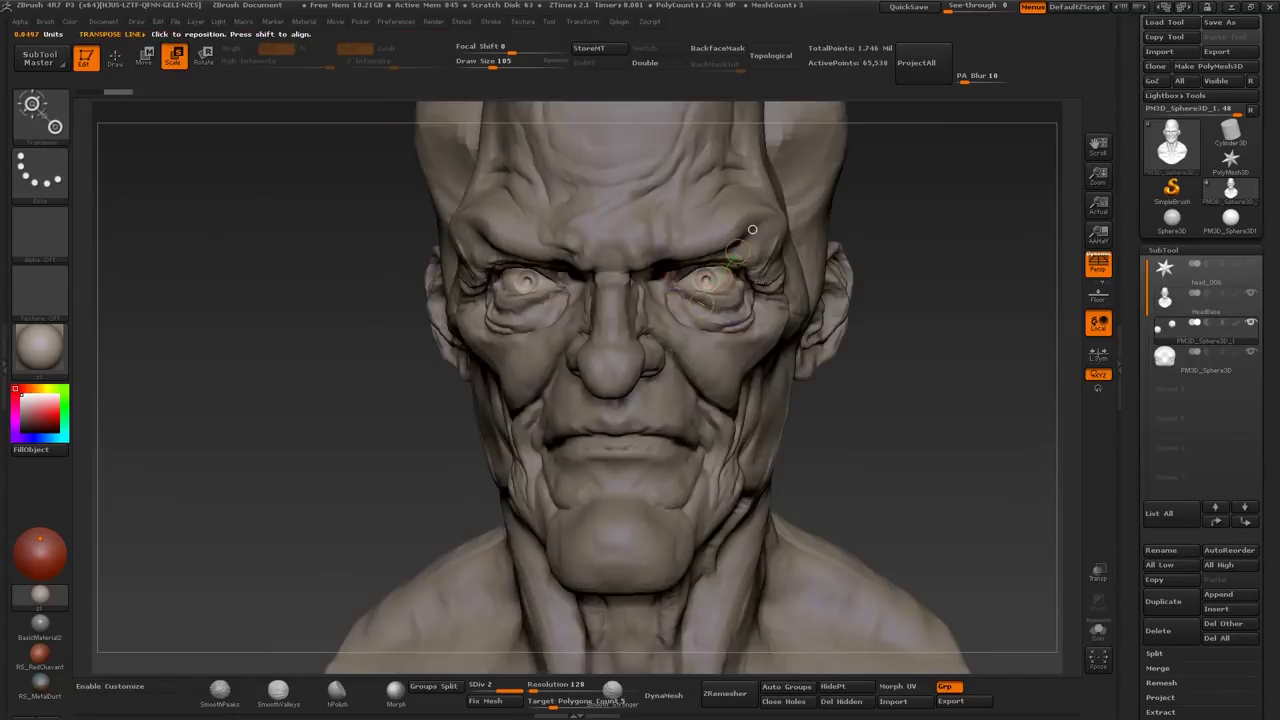
mouse_move(720, 283)
left_mouse_down()
mouse_move(600, 290)
mouse_move(735, 300)
mouse_move(750, 315)
left_mouse_up()
key("q")
scroll(755, 310, "up", 5)
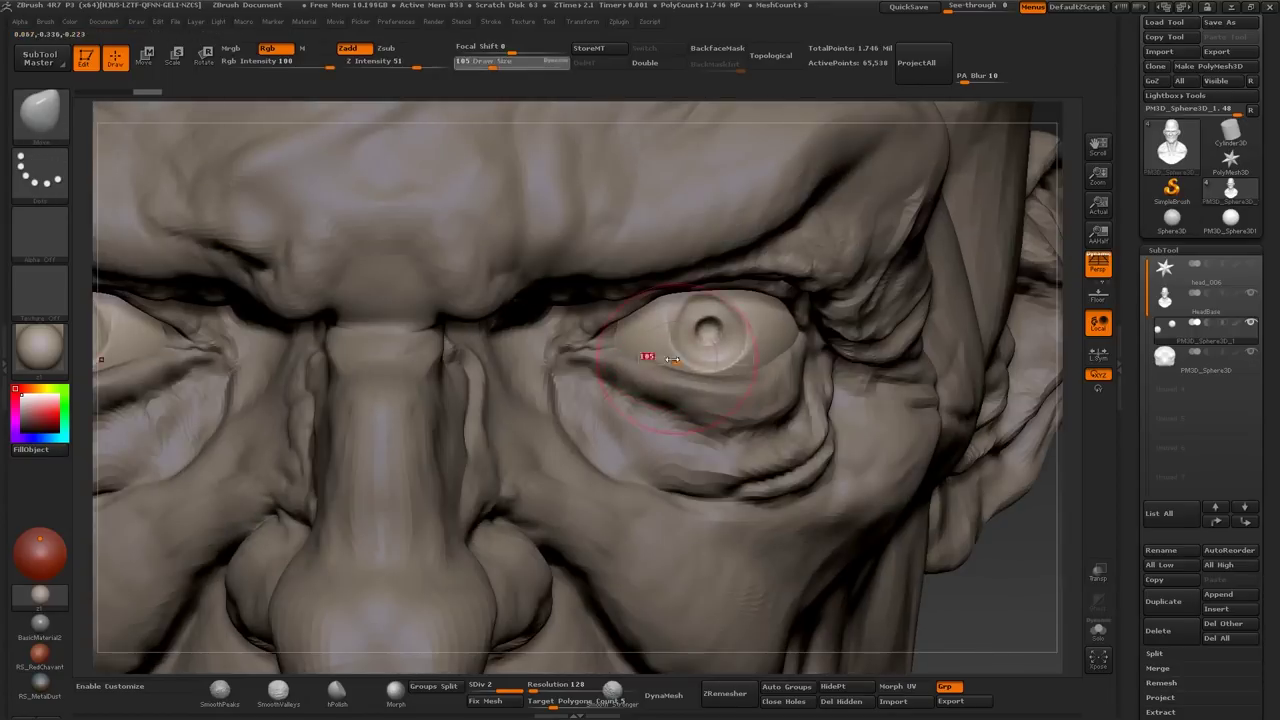
key("b")
key("s")
key("t")
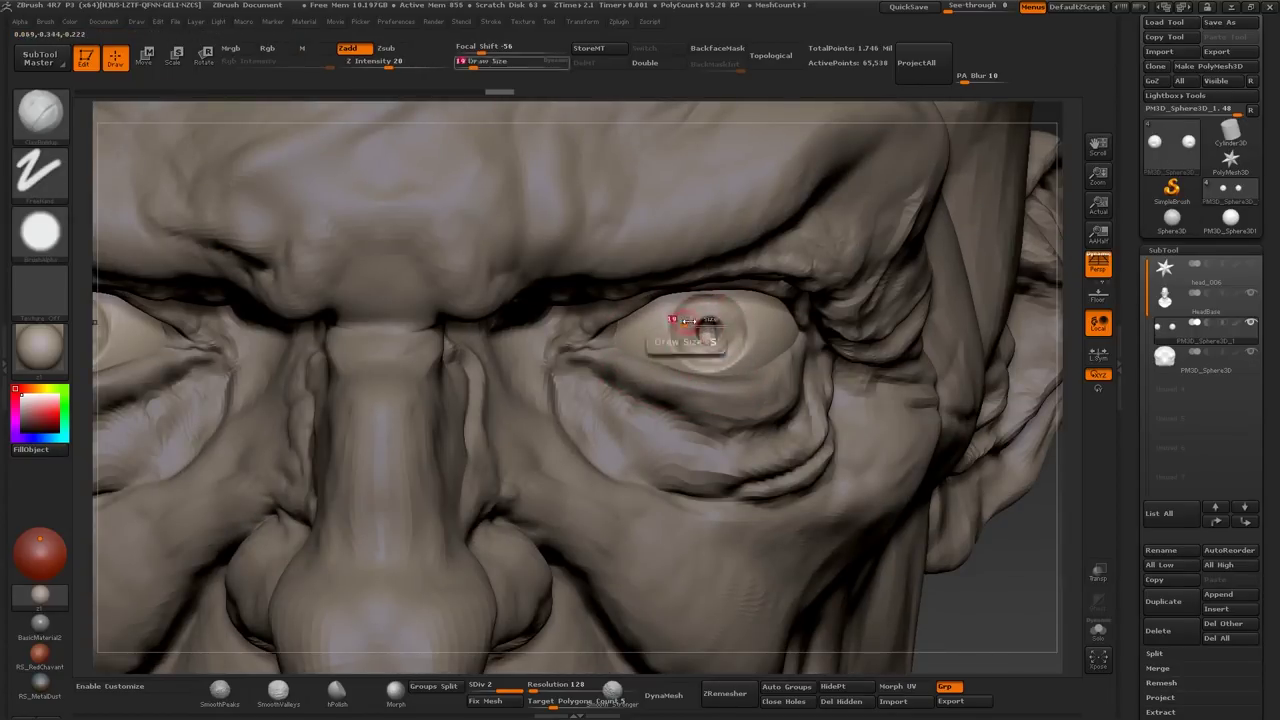
Step: Carve pupils into both eyeballs with the Standard Dots brush, then reselect HeadBase
scroll(688, 320, "down", 5)
scroll(712, 295, "up", 3)
key("b")
key("s")
key("t")
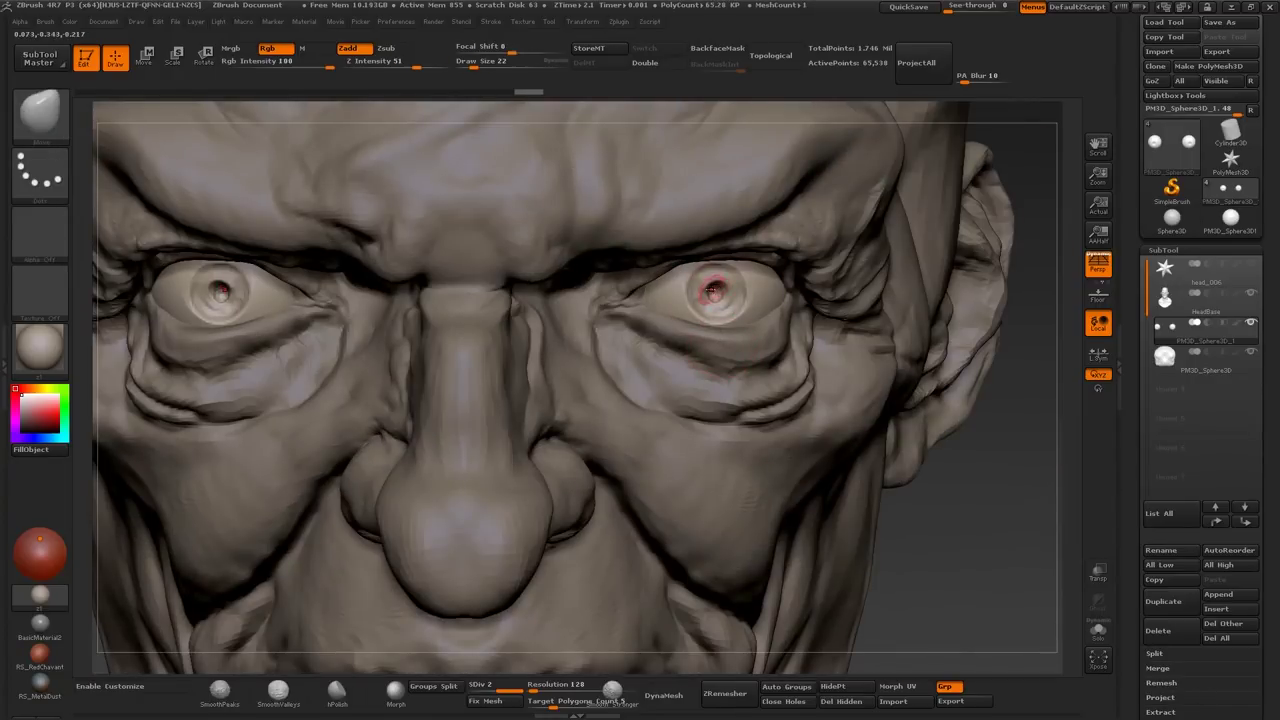
left_click_drag(706, 297, 716, 282)
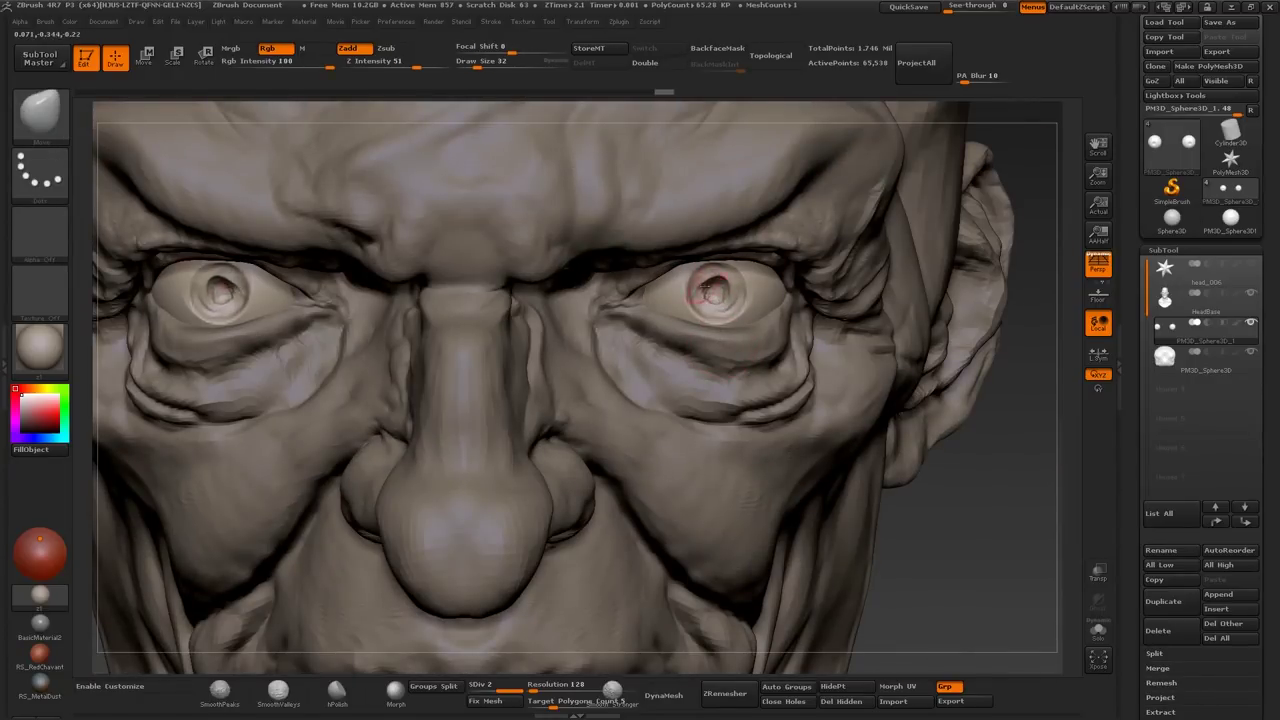
scroll(706, 290, "down", 5)
left_click_drag(900, 400, 760, 390)
left_click(713, 280, "alt")
mouse_move(400, 400)
left_mouse_down("shift")
mouse_move(330, 400)
mouse_move(460, 400)
mouse_move(400, 400)
mouse_move(679, 351)
mouse_move(493, 274)
left_mouse_up("shift")
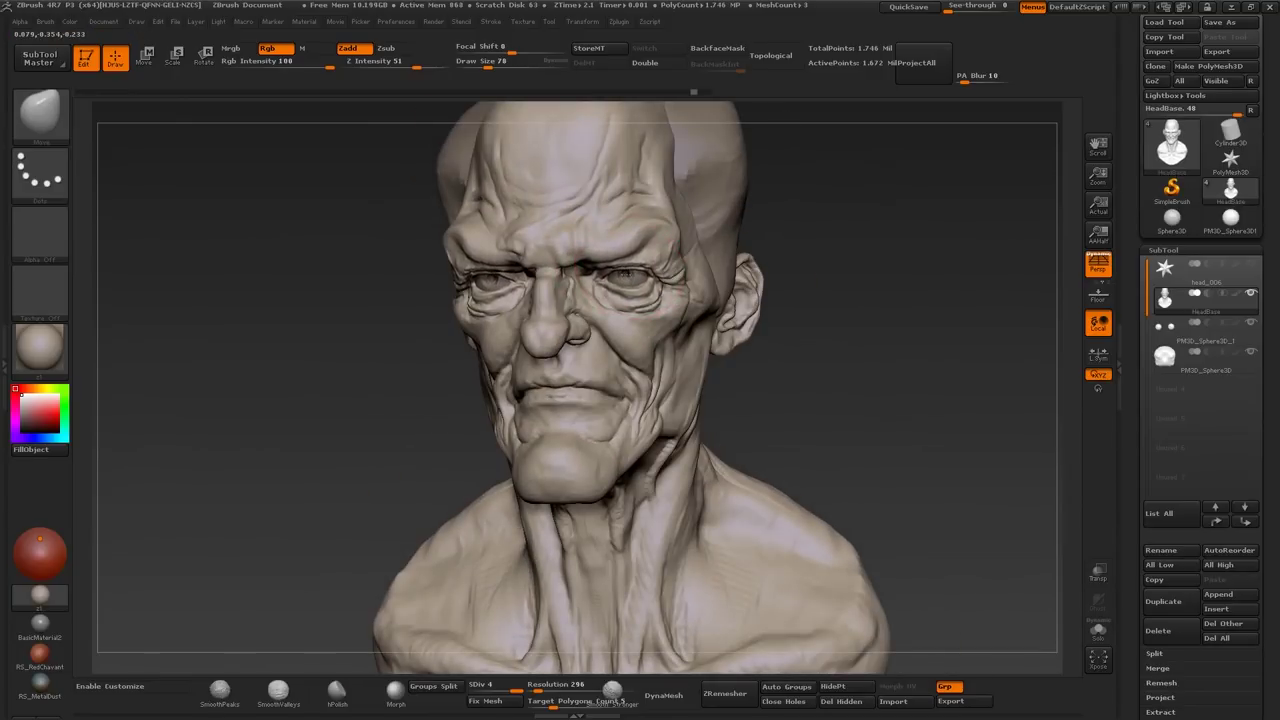
Step: Select the eyeball subtool in Move mode and orbit to inspect the eyes
left_click_drag(715, 395, 740, 447, "shift")
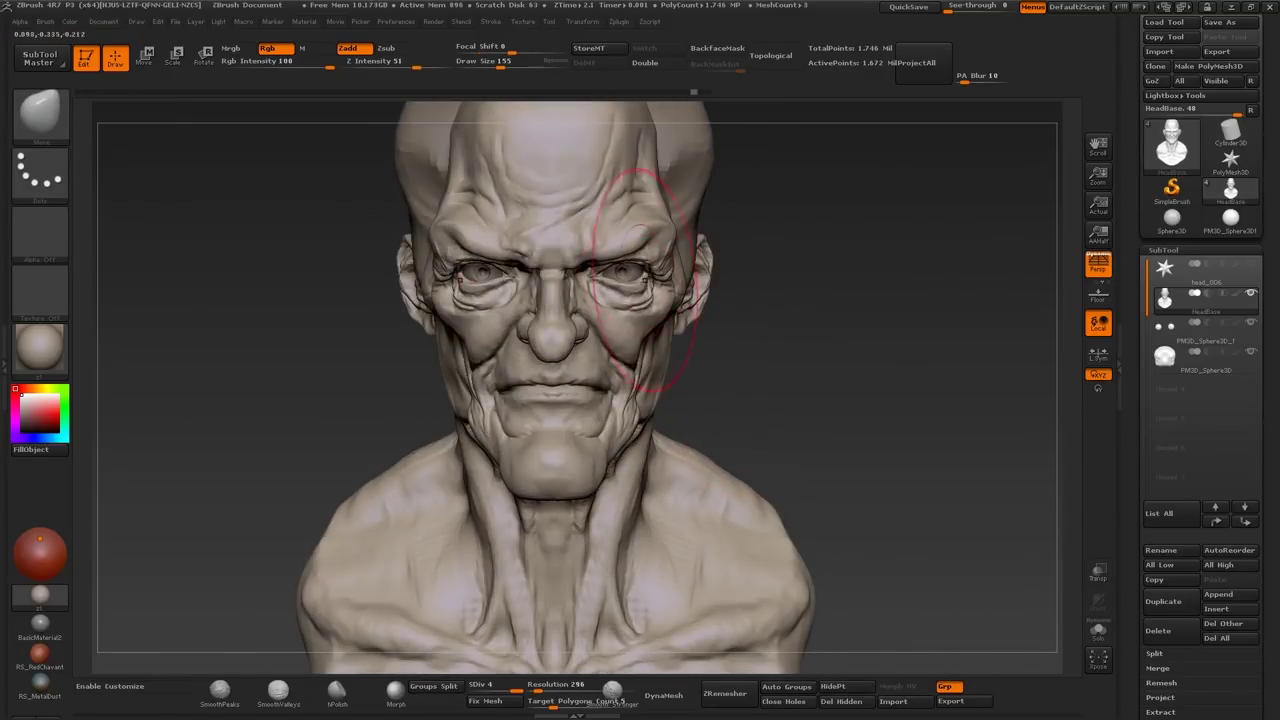
left_click(625, 280, "alt")
key("w")
mouse_move(900, 400)
left_mouse_down()
mouse_move(860, 380)
mouse_move(900, 250)
left_mouse_up()
key("q")
mouse_move(200, 300)
left_mouse_down()
mouse_move(650, 341)
mouse_move(675, 347)
mouse_move(700, 380)
mouse_move(665, 372)
mouse_move(713, 366)
mouse_move(685, 327)
mouse_move(720, 334)
left_mouse_up()
Step: Frame the bust in left profile and select the PM3D_Sphere3D subtool
key("s")
key("s")
key("f")
mouse_move(660, 398)
left_mouse_down()
mouse_move(680, 375)
mouse_move(659, 397)
mouse_move(623, 380)
mouse_move(691, 380)
mouse_move(685, 400)
left_mouse_up()
left_click_drag(682, 458, 703, 454)
left_click_drag(724, 330, 700, 314)
left_click(684, 296, "alt")
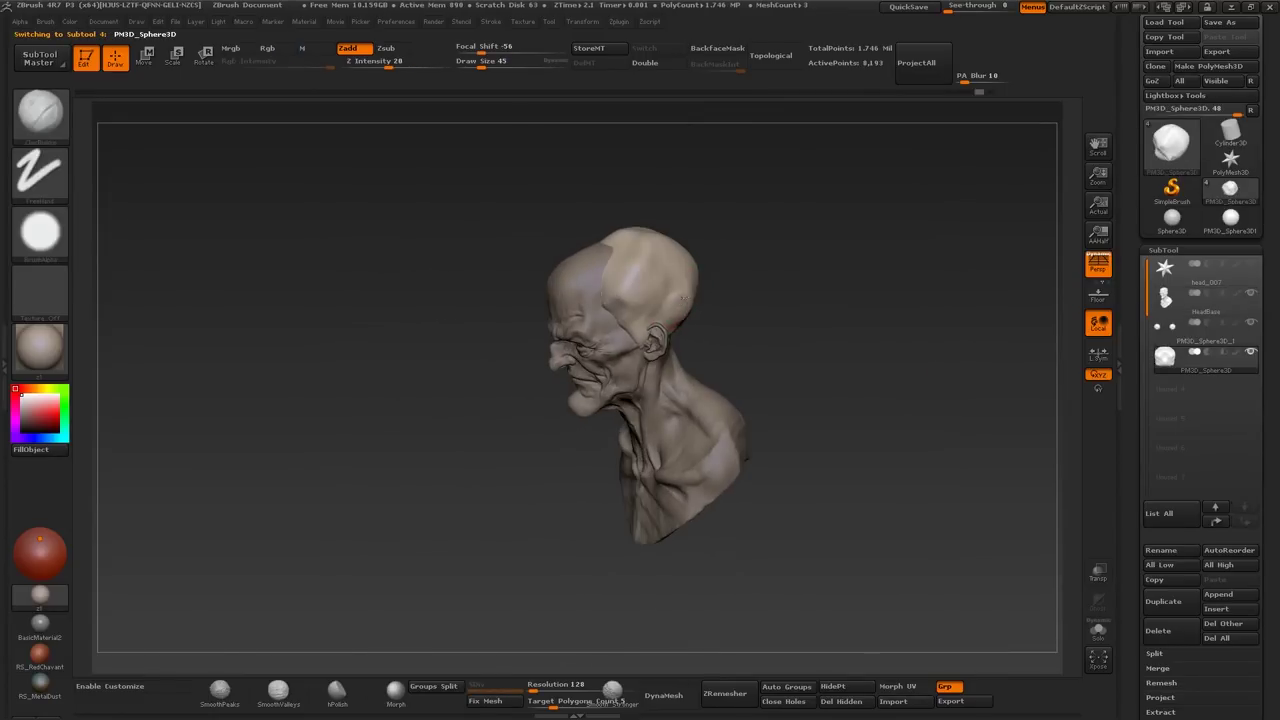
Step: Inspect the skull top, make HeadBase active, and orbit to the nose and mouth
left_click_drag(653, 263, 595, 505)
left_click(686, 498, "alt")
mouse_move(700, 480)
left_mouse_down()
mouse_move(675, 458)
mouse_move(585, 466)
left_mouse_up()
key("s")
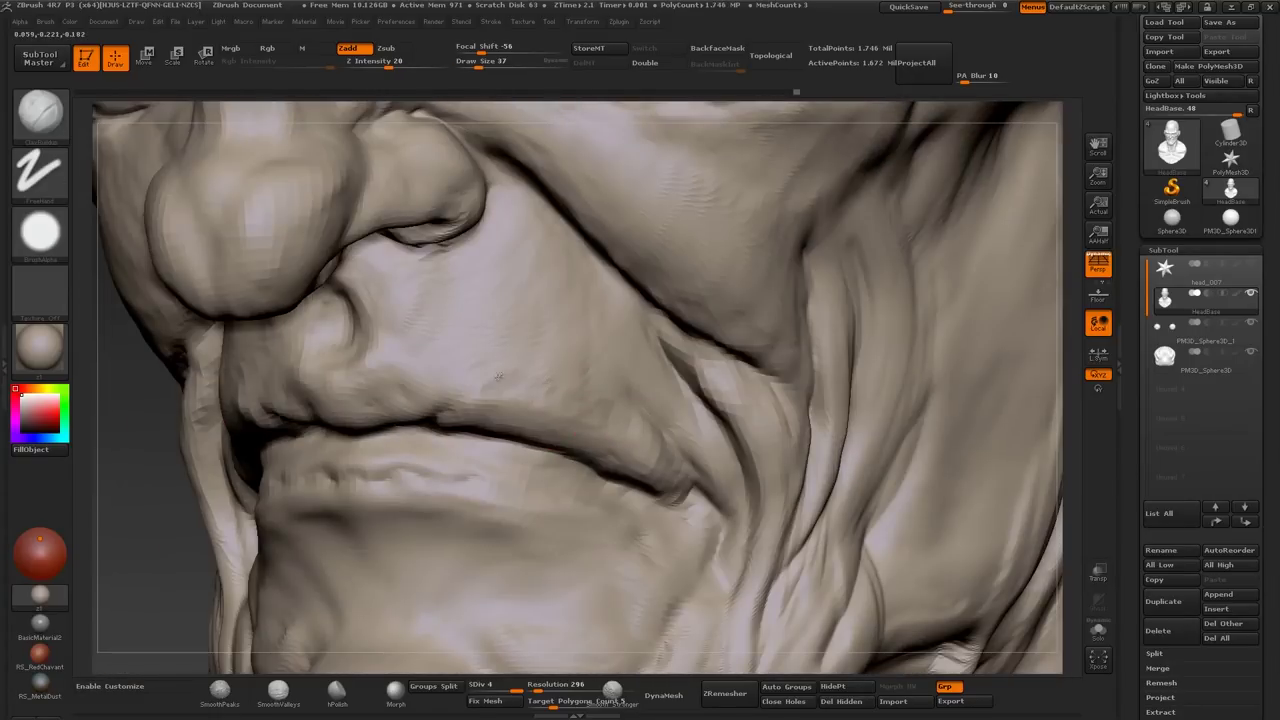
Step: Set the brush size to 47 while viewing the nose and mouth
mouse_move(516, 410)
left_mouse_down()
mouse_move(608, 489)
mouse_move(670, 500)
left_mouse_up()
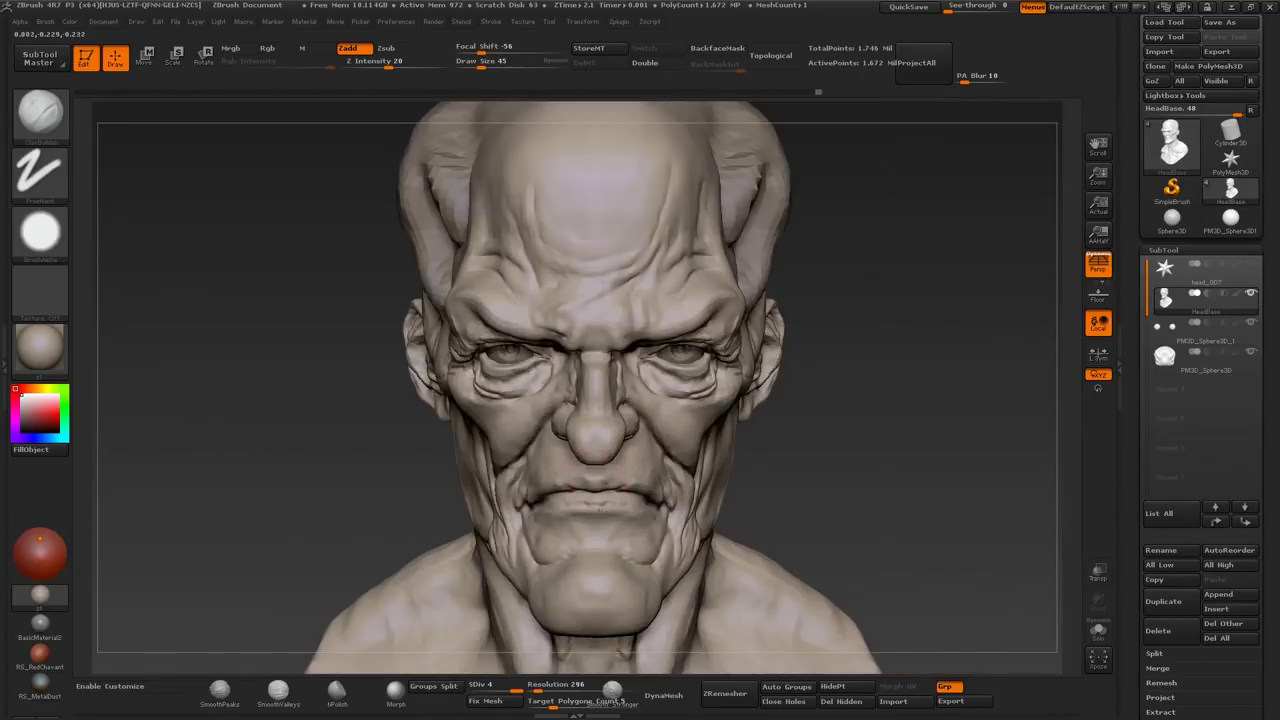
key("s")
left_click_drag(698, 545, 718, 543)
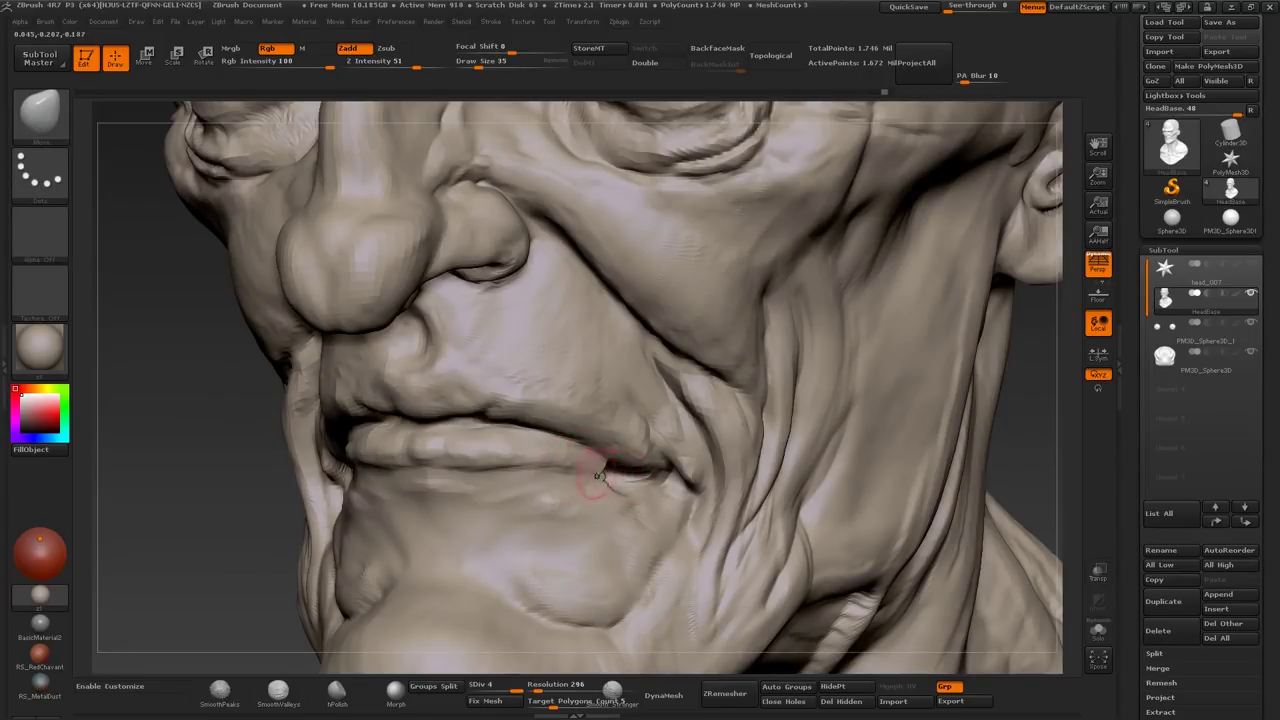
Step: Sculpt firmer, downturned lips and mouth corners with freehand ClayBuildup strokes
key("b")
key("d")
key("s")
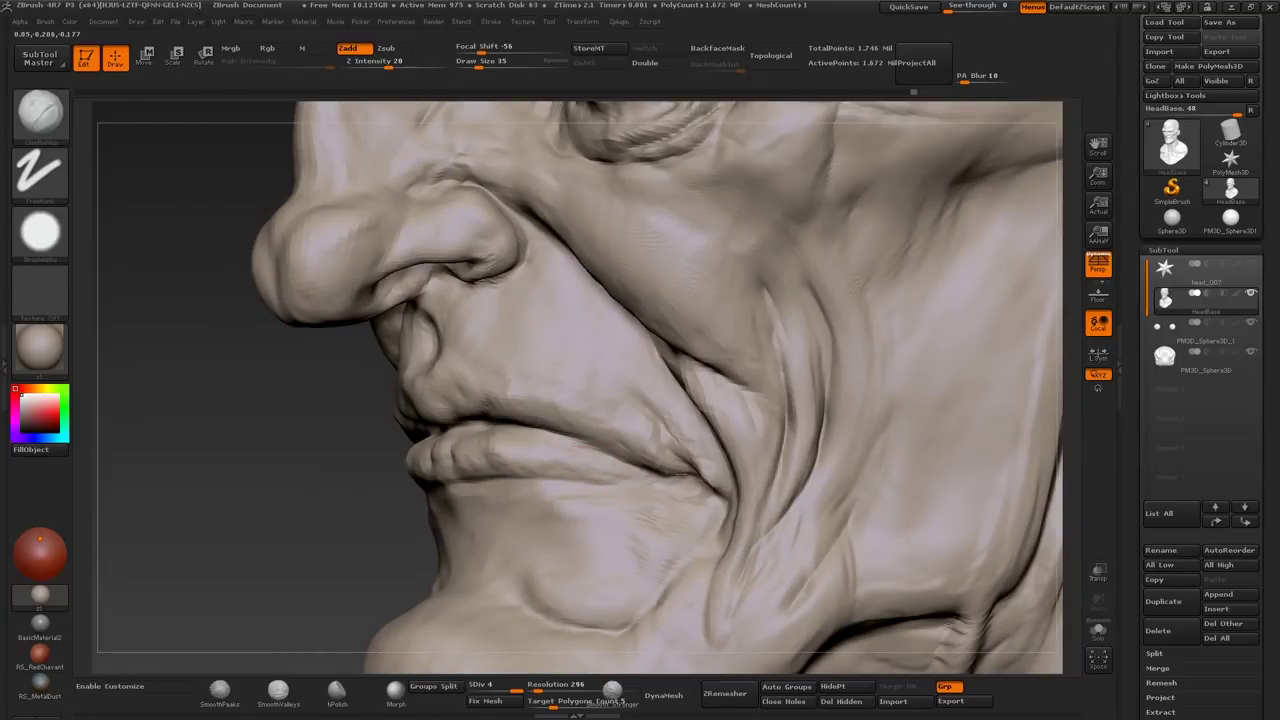
mouse_move(668, 470)
left_mouse_down()
mouse_move(715, 467)
mouse_move(620, 460)
left_mouse_up()
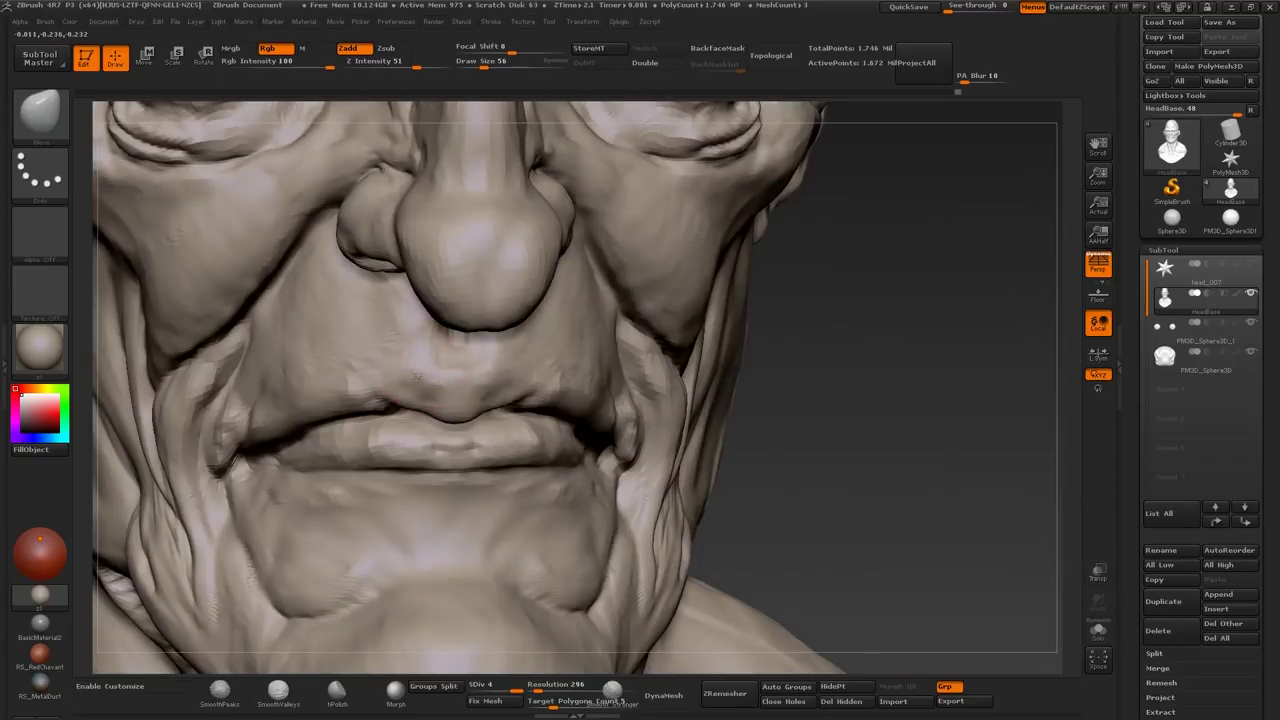
left_click_drag(498, 372, 413, 398)
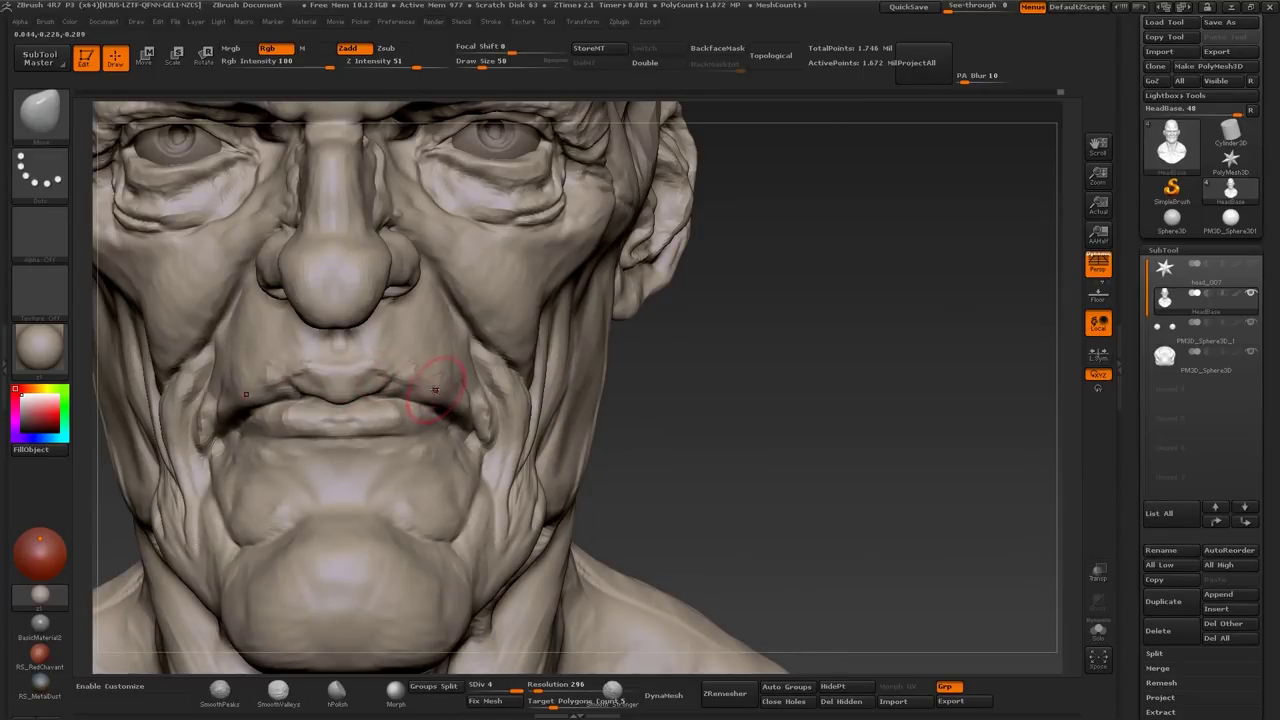
left_click_drag(443, 405, 470, 420)
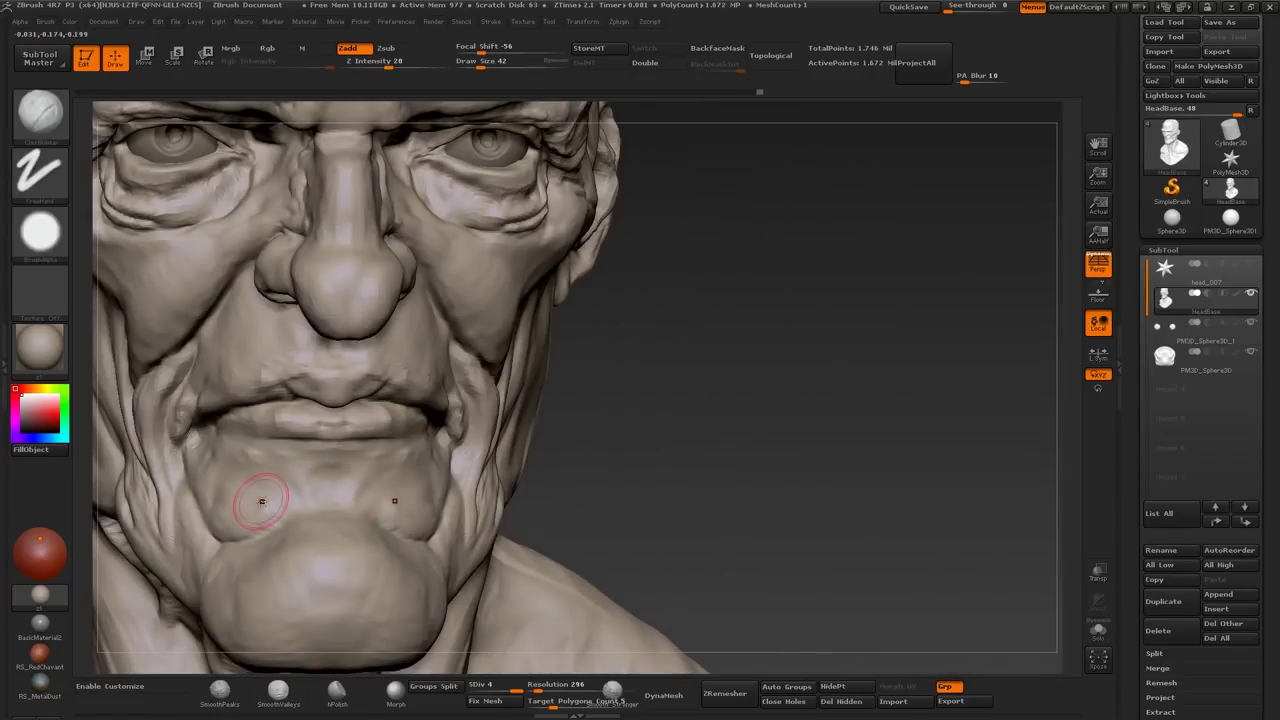
mouse_move(261, 501)
left_mouse_down()
mouse_move(457, 449)
mouse_move(485, 405)
left_mouse_up()
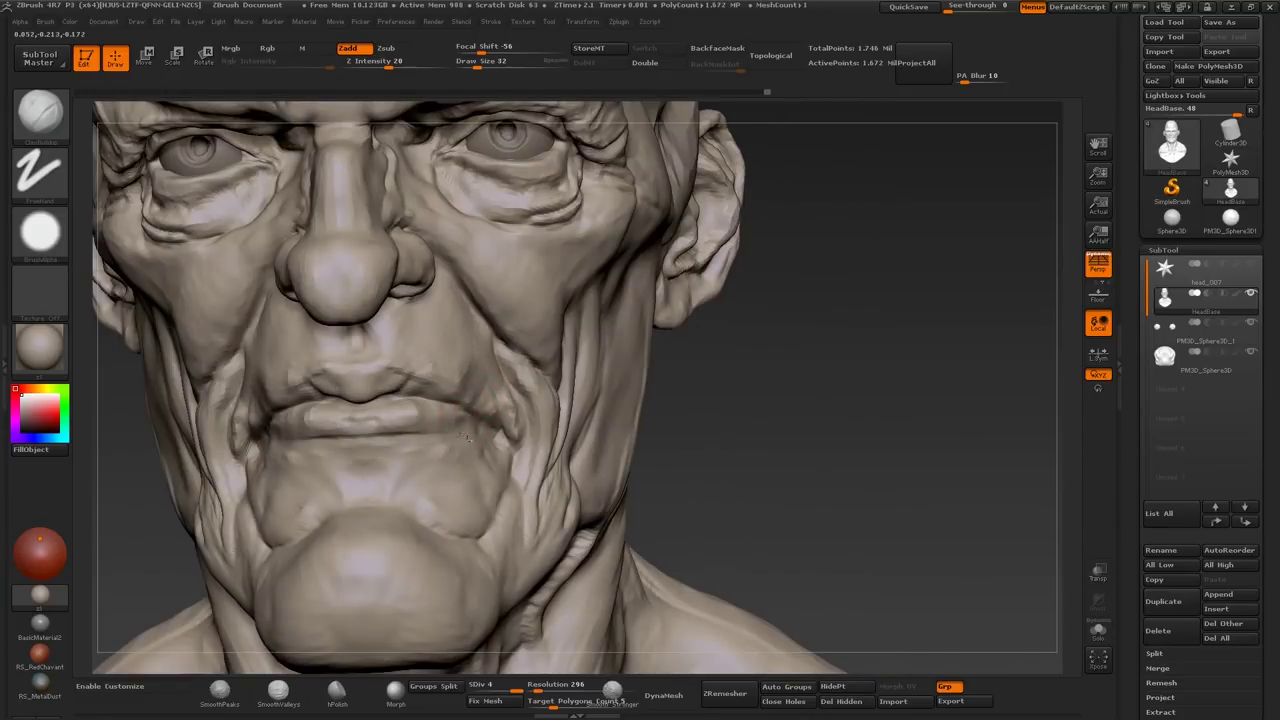
mouse_move(464, 436)
left_mouse_down()
mouse_move(340, 434)
mouse_move(362, 445)
left_mouse_up()
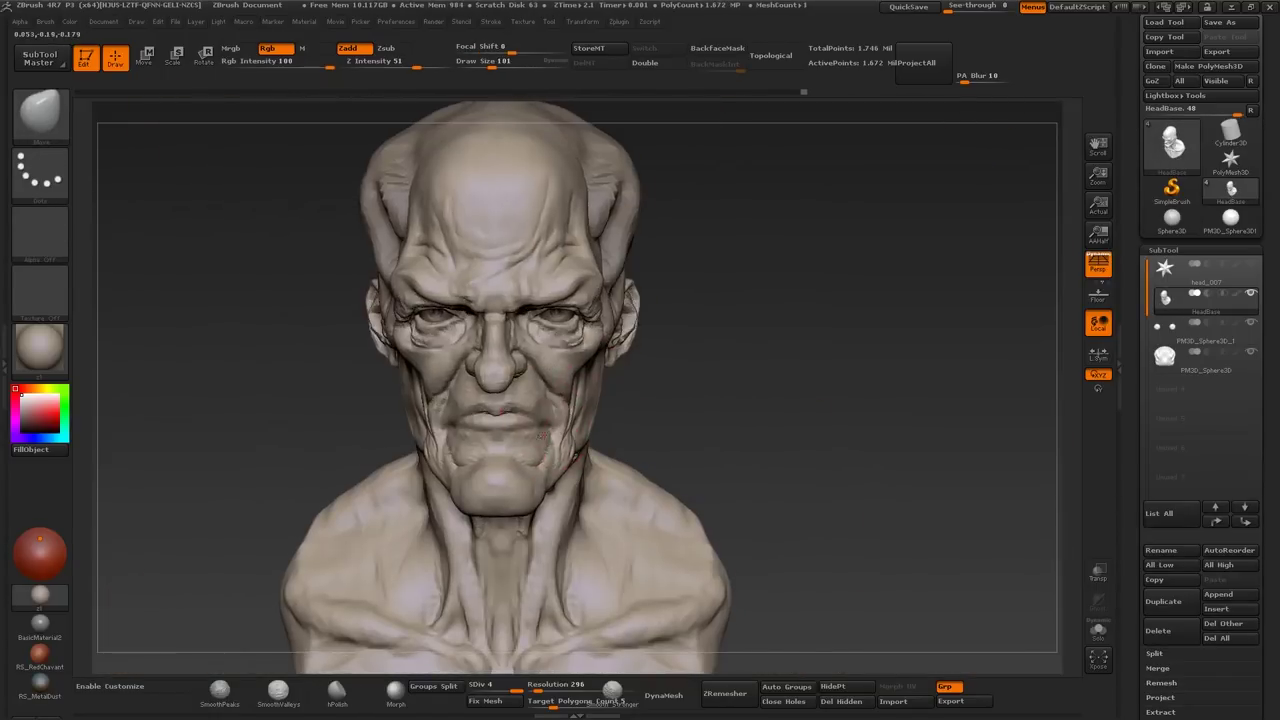
Step: Resize the ClayBuildup brush and sculpt a sharper lip line and nostrils from a three-quarter view
key("s")
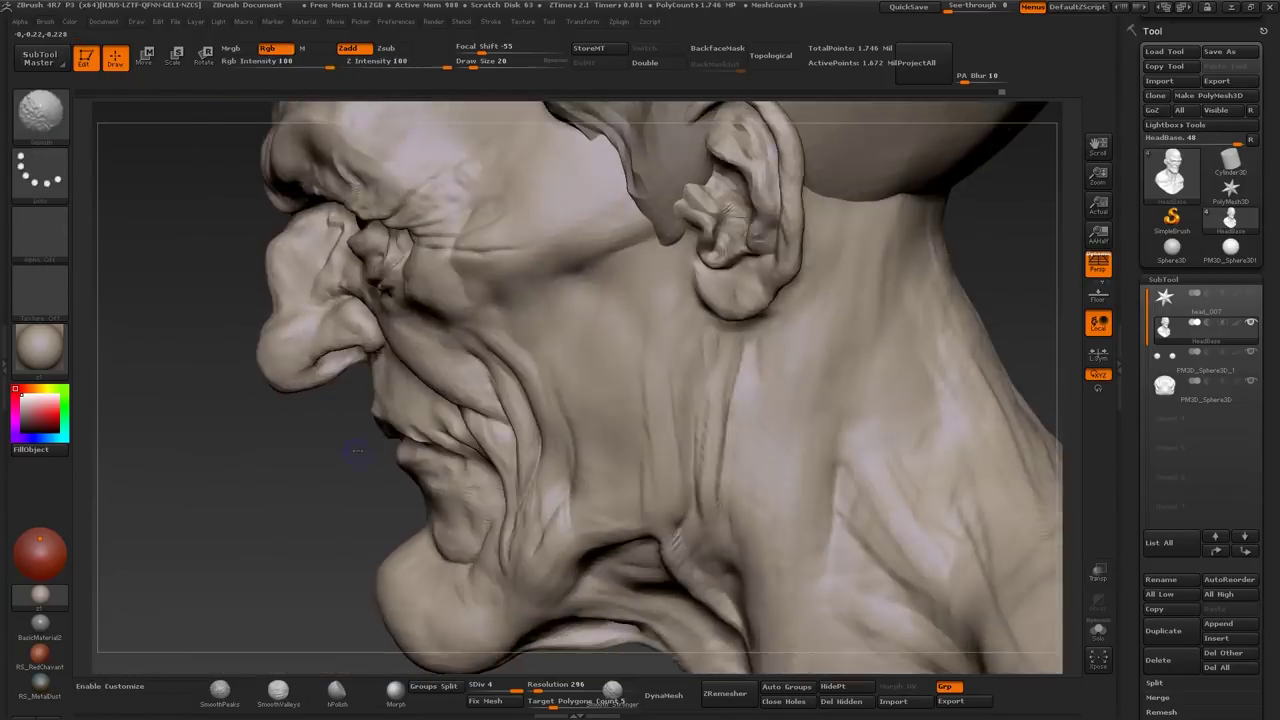
key("s")
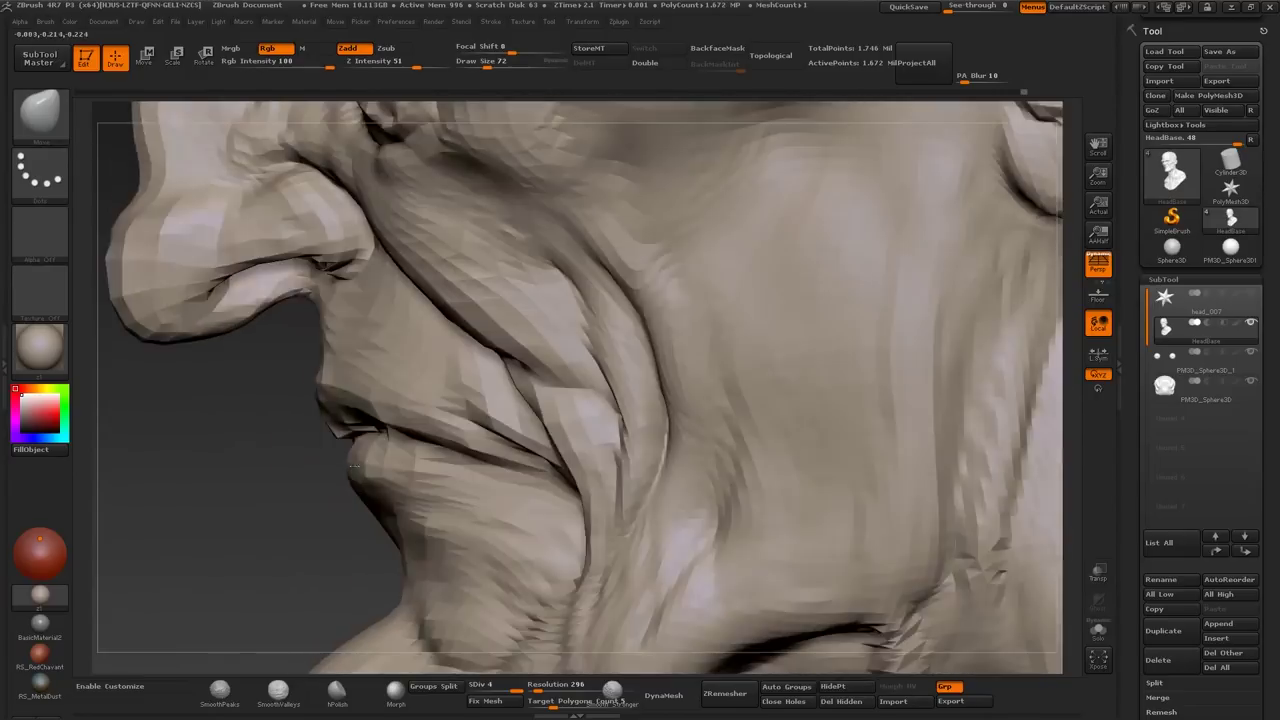
key("s")
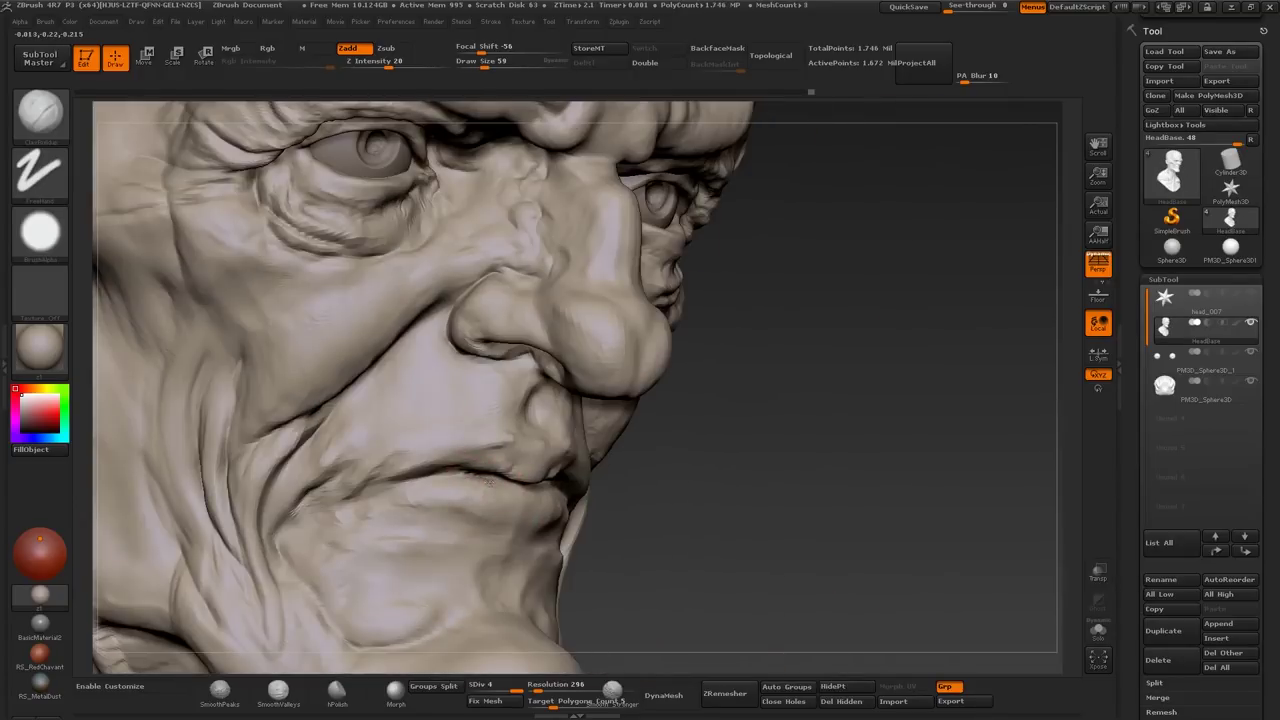
key("s")
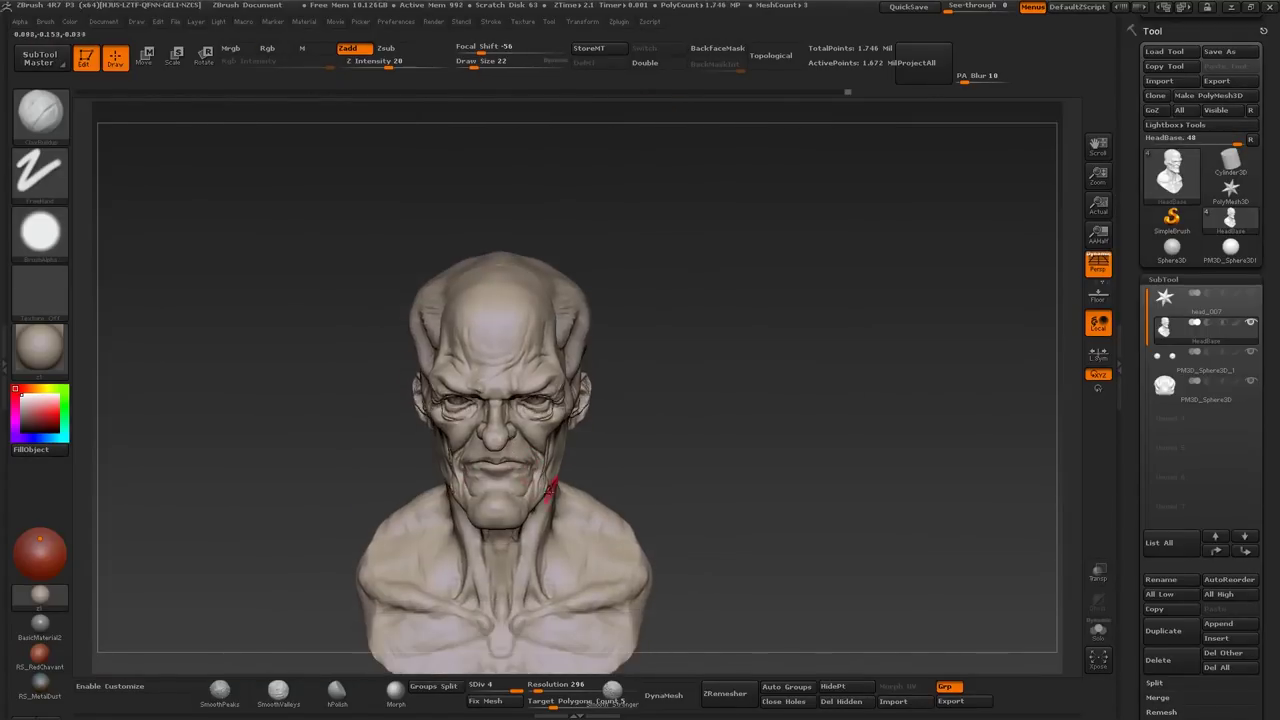
left_click_drag(551, 488, 566, 465)
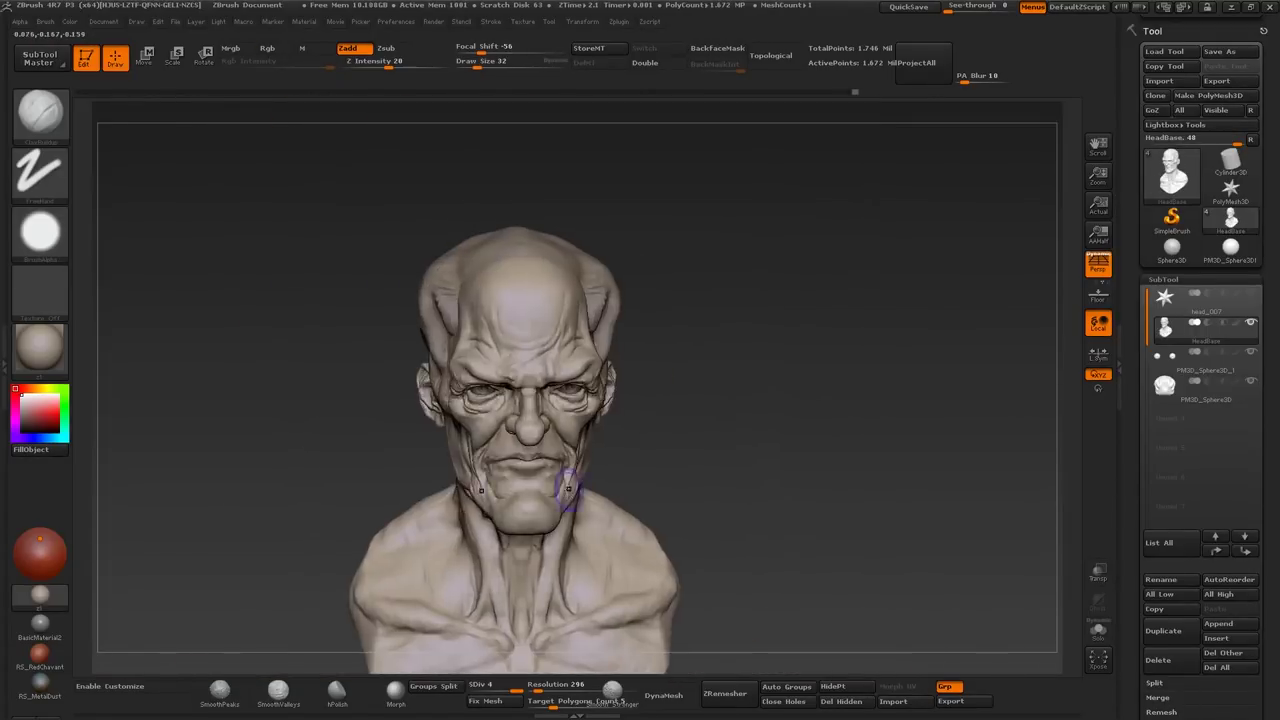
mouse_move(571, 486)
left_mouse_down()
mouse_move(533, 447)
mouse_move(600, 451)
mouse_move(527, 431)
mouse_move(600, 440)
mouse_move(520, 440)
mouse_move(520, 400)
mouse_move(480, 440)
mouse_move(533, 439)
mouse_move(400, 440)
mouse_move(490, 430)
mouse_move(530, 480)
mouse_move(594, 481)
mouse_move(520, 480)
mouse_move(590, 478)
mouse_move(530, 466)
mouse_move(586, 471)
mouse_move(577, 487)
mouse_move(485, 470)
mouse_move(343, 471)
mouse_move(372, 472)
left_mouse_up()
Step: Alternate between Standard (Dots) and ClayBuildup brushes to deepen the mouth, cheek and neck folds
key("s")
key("b")
key("s")
key("t")
key("b")
key("c")
key("b")
key("b")
key("s")
key("t")
key("b")
key("c")
key("l")
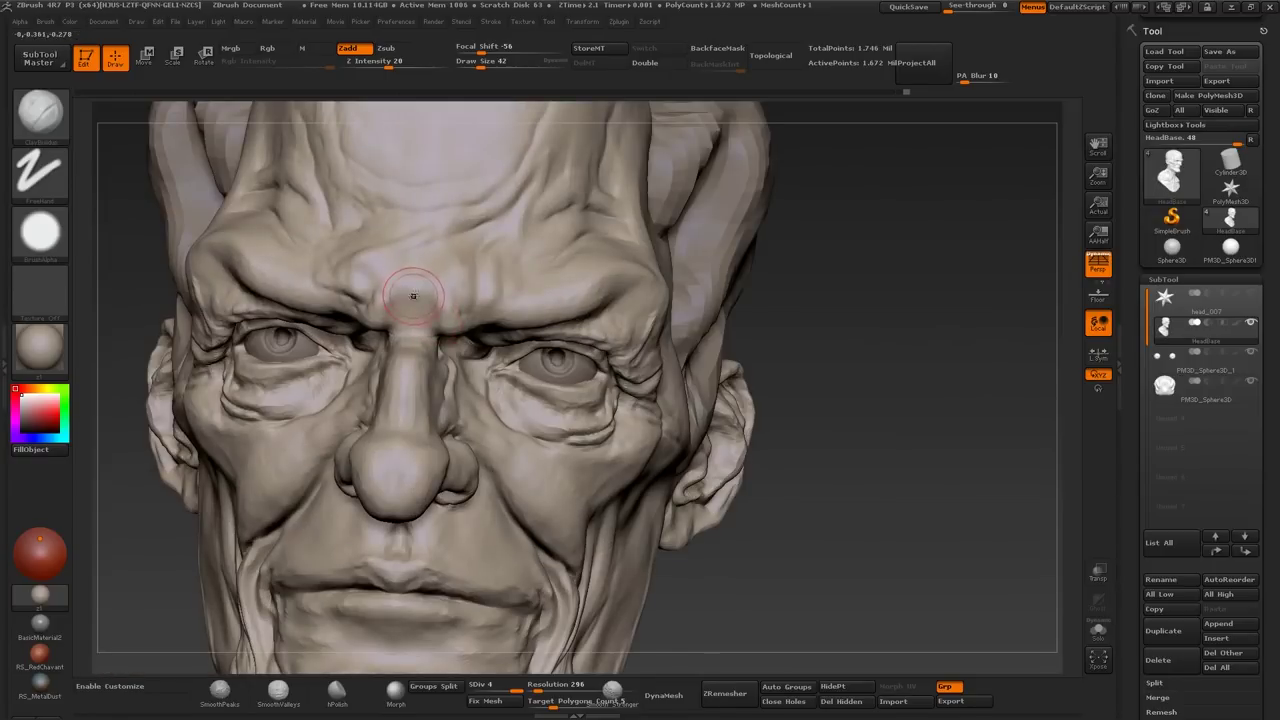
Step: Deepen the creases between the brows and along the nose bridge with ClayBuildup from several angles
right_click_drag(420, 275, 478, 338)
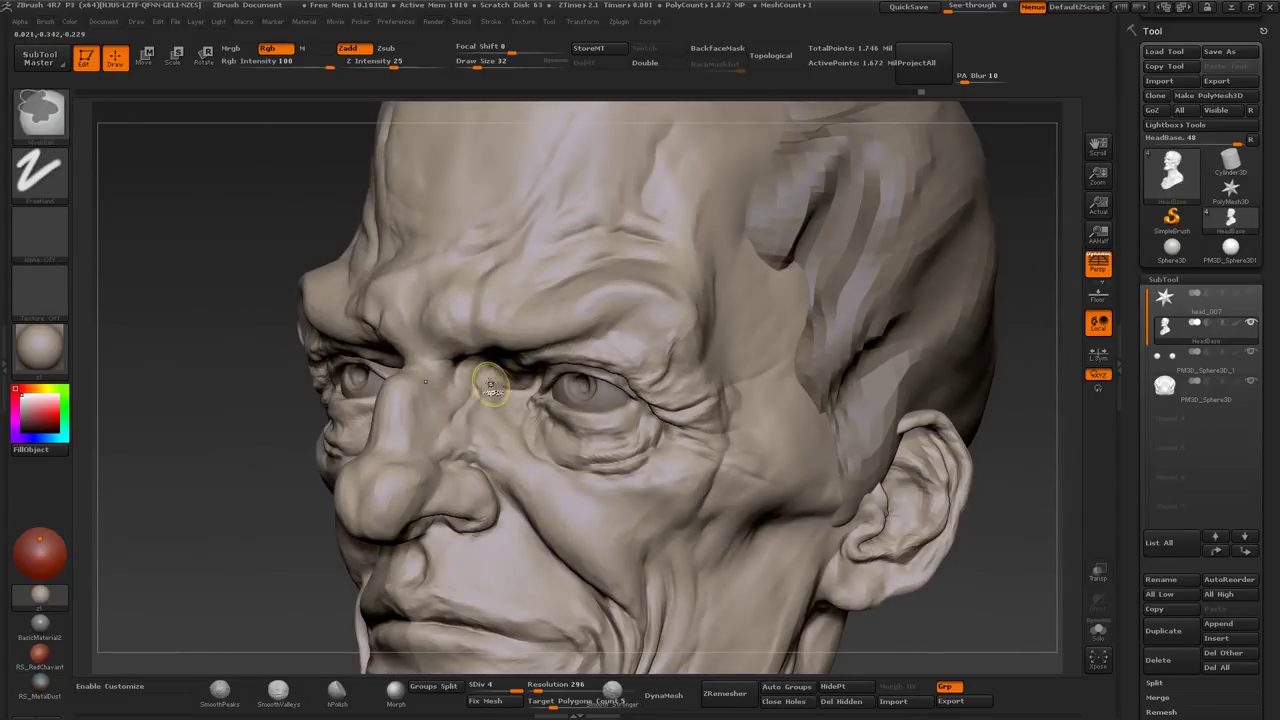
key("s")
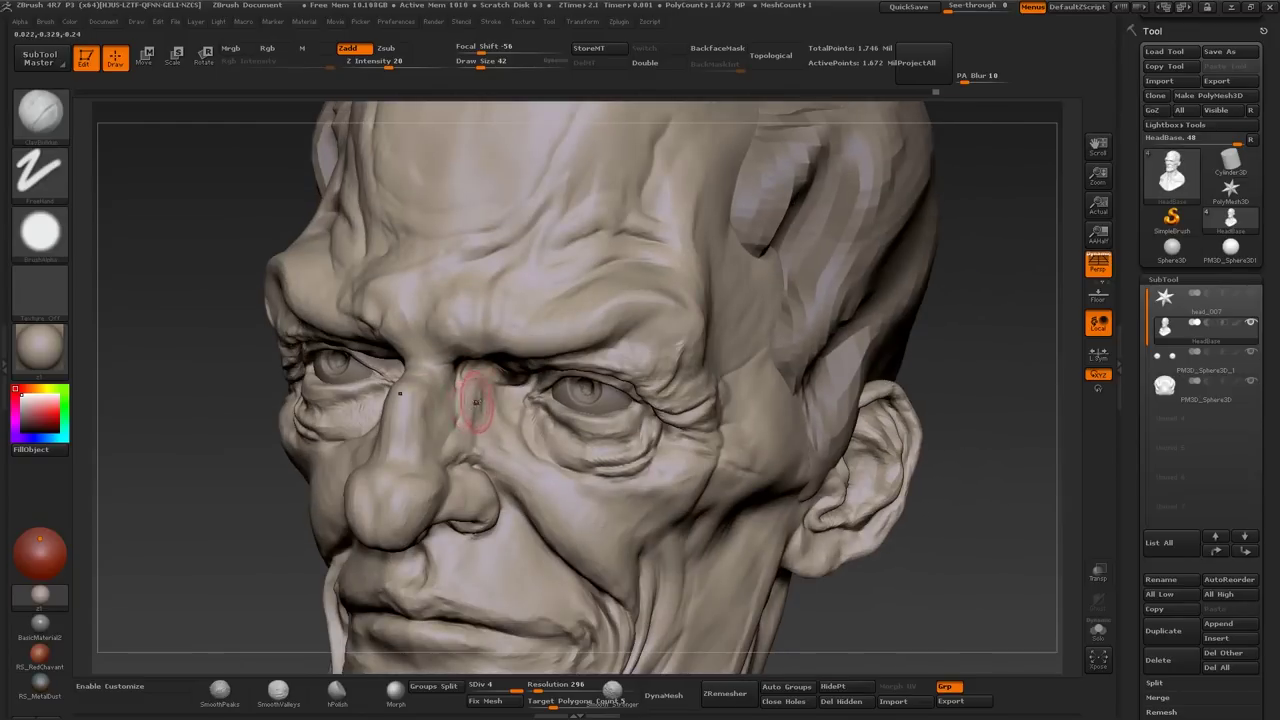
mouse_move(477, 403)
right_mouse_down()
mouse_move(451, 381)
mouse_move(500, 390)
mouse_move(430, 387)
mouse_move(453, 452)
mouse_move(541, 497)
right_mouse_up()
right_click_drag(534, 568, 444, 500)
right_click_drag(381, 531, 345, 531)
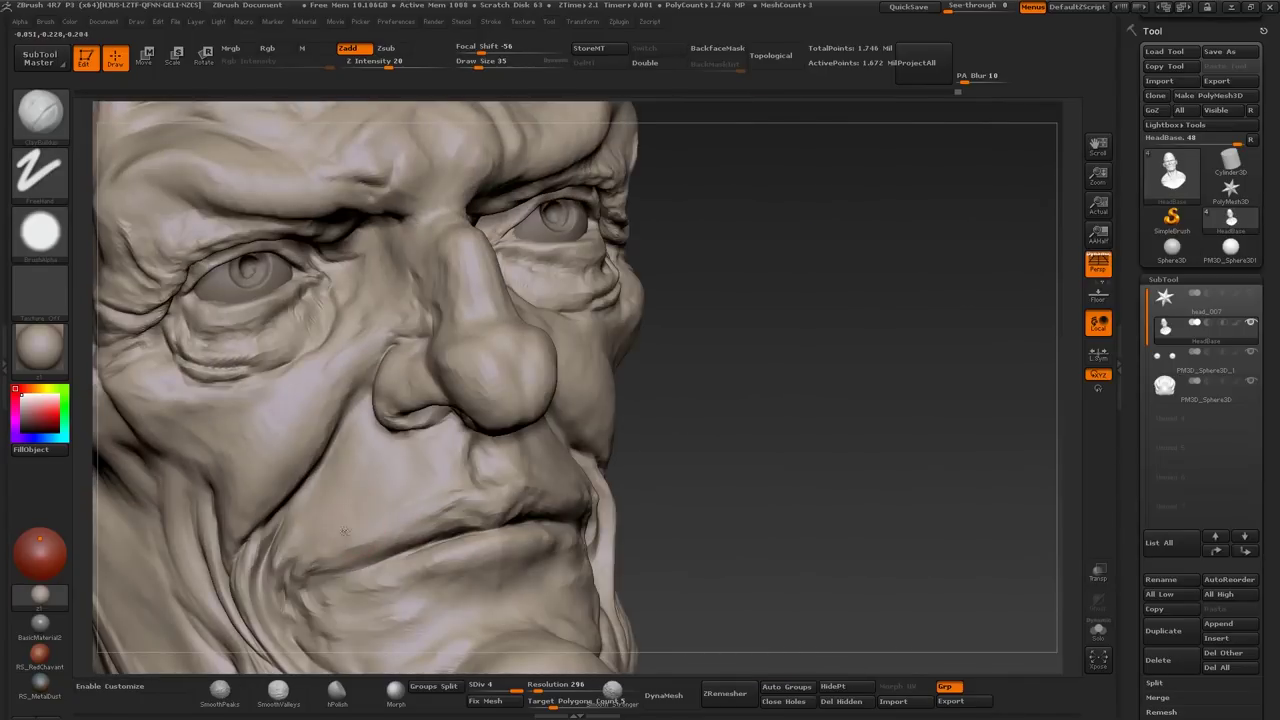
right_click_drag(405, 491, 422, 492)
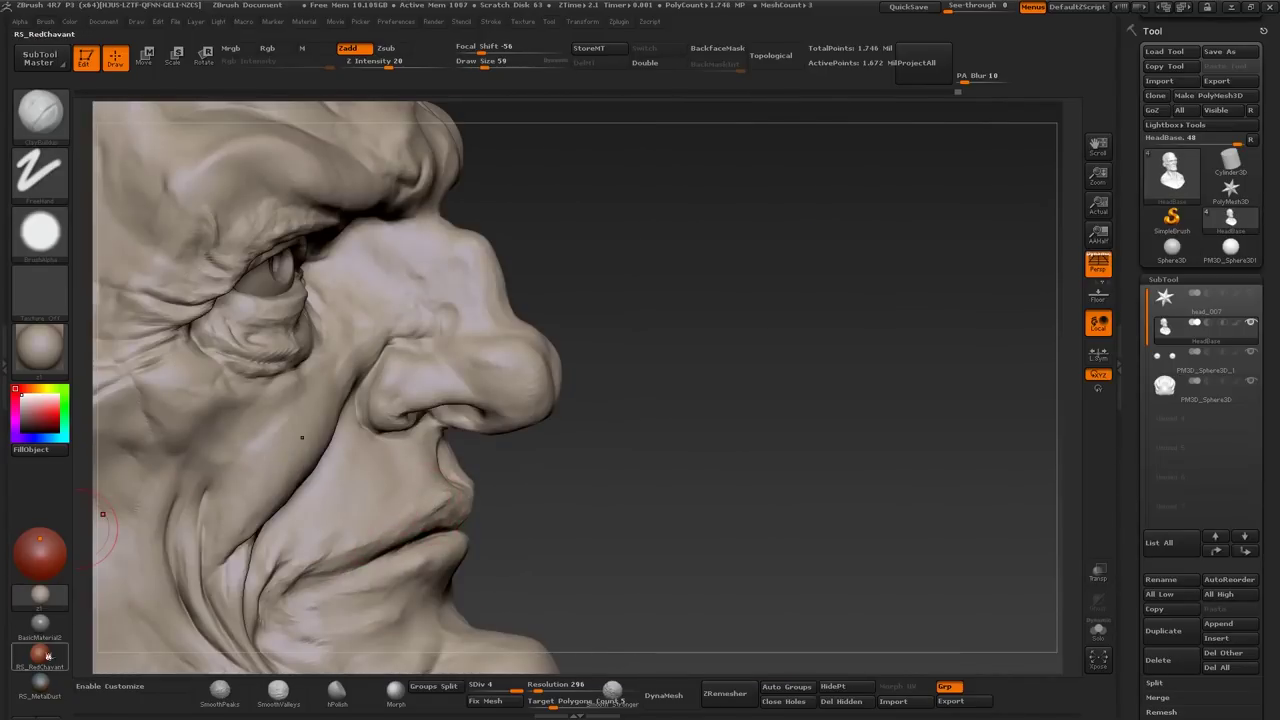
Step: Apply the RS_RedChavant material and review the bust from a close left profile
left_click(47, 656)
right_click_drag(360, 527, 556, 532)
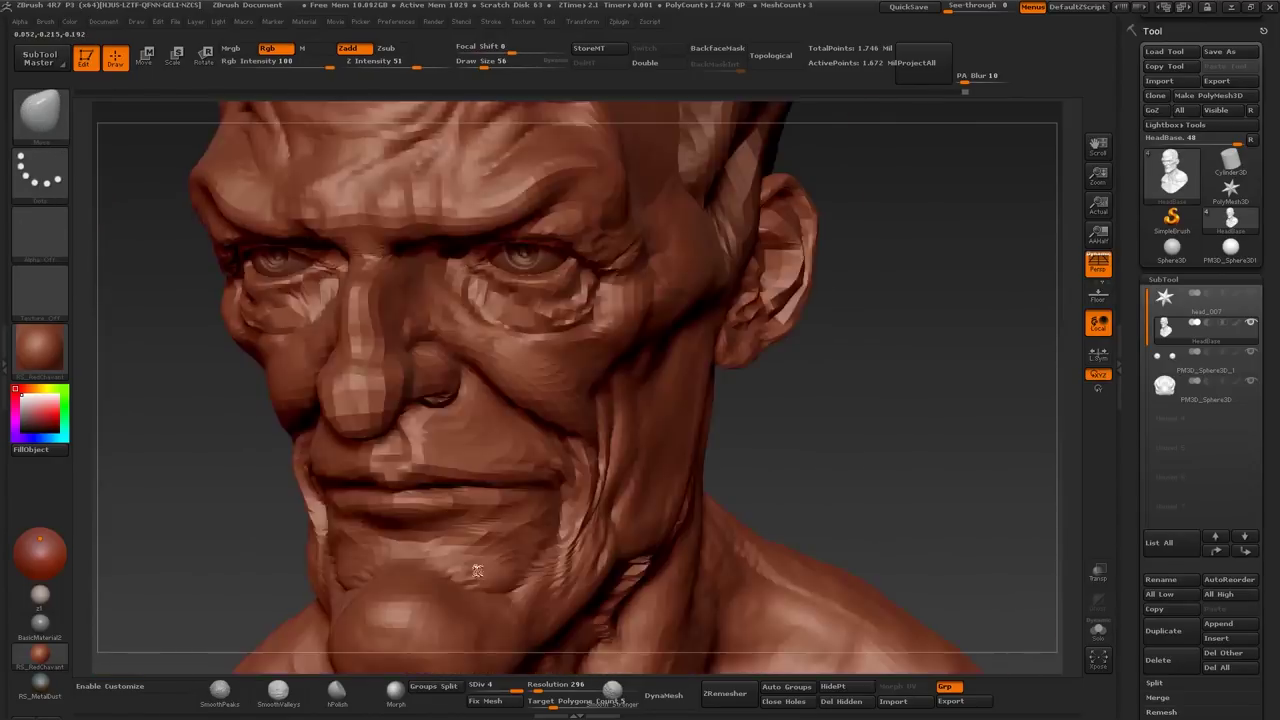
right_click_drag(430, 470, 468, 463)
mouse_move(490, 508)
right_mouse_down()
mouse_move(565, 510)
mouse_move(414, 496)
mouse_move(421, 515)
mouse_move(520, 480)
mouse_move(470, 410)
mouse_move(535, 408)
right_mouse_up()
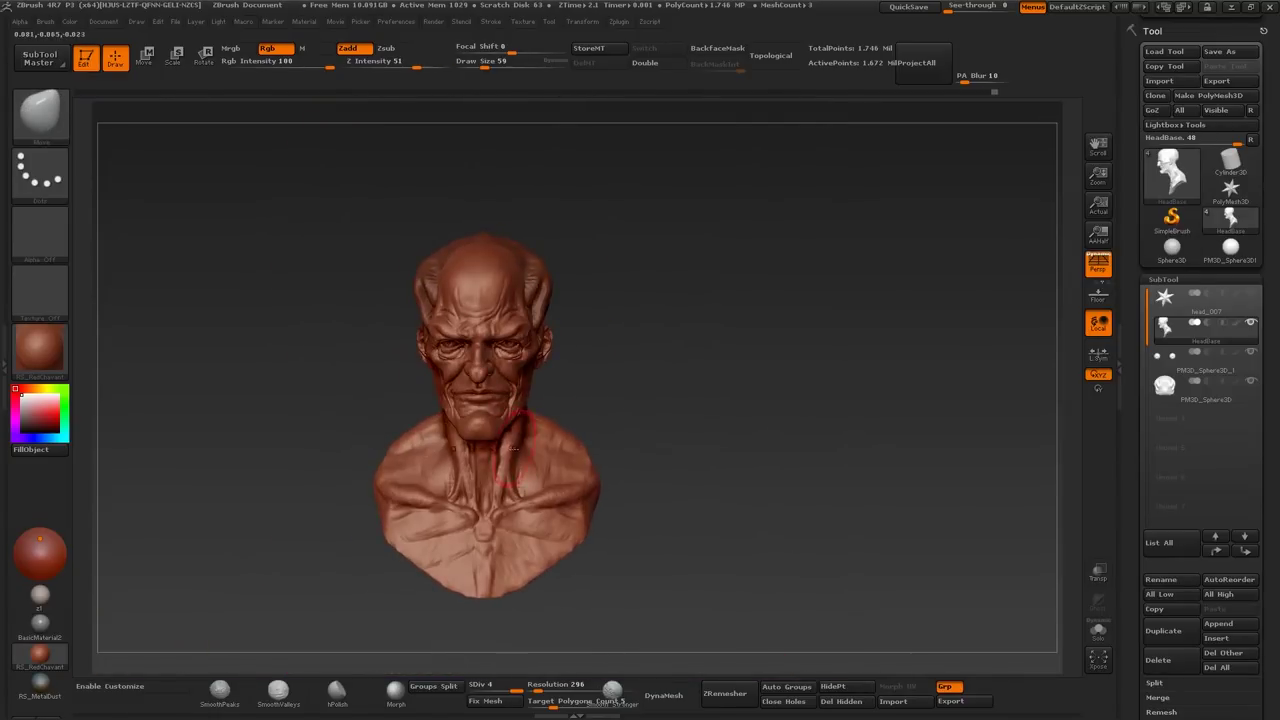
right_click_drag(500, 438, 486, 404)
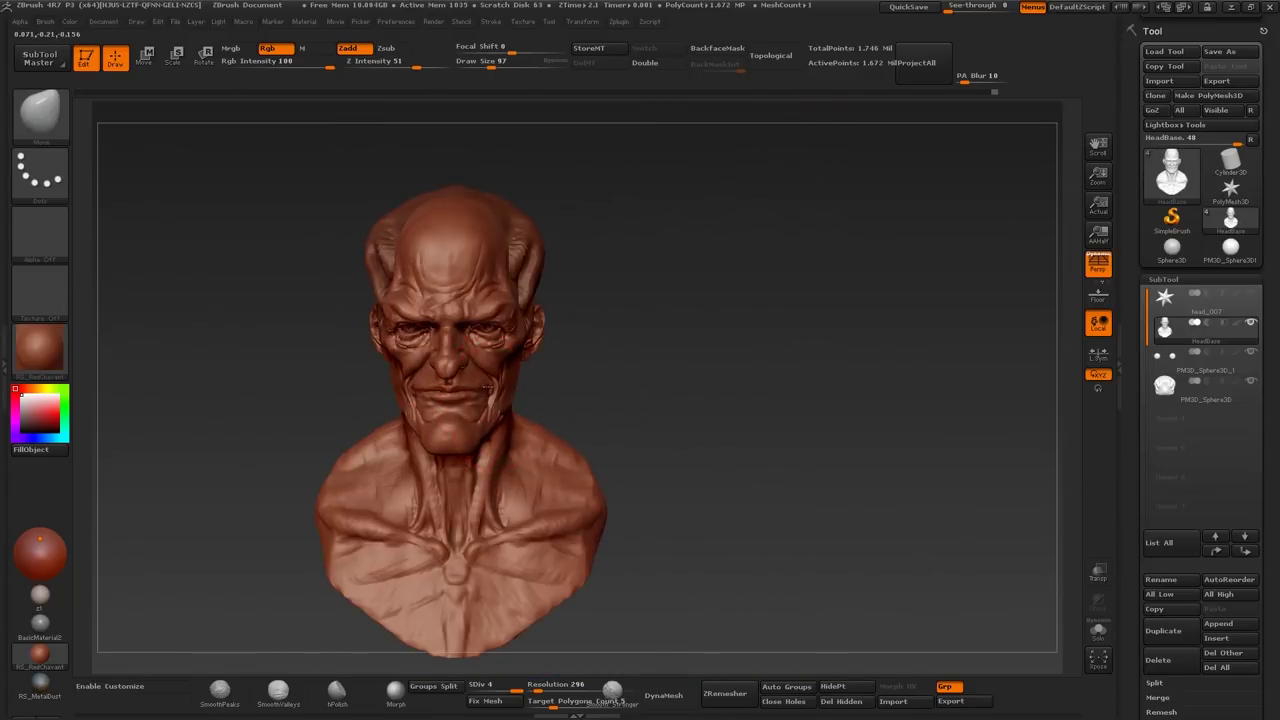
right_click_drag(490, 408, 522, 396)
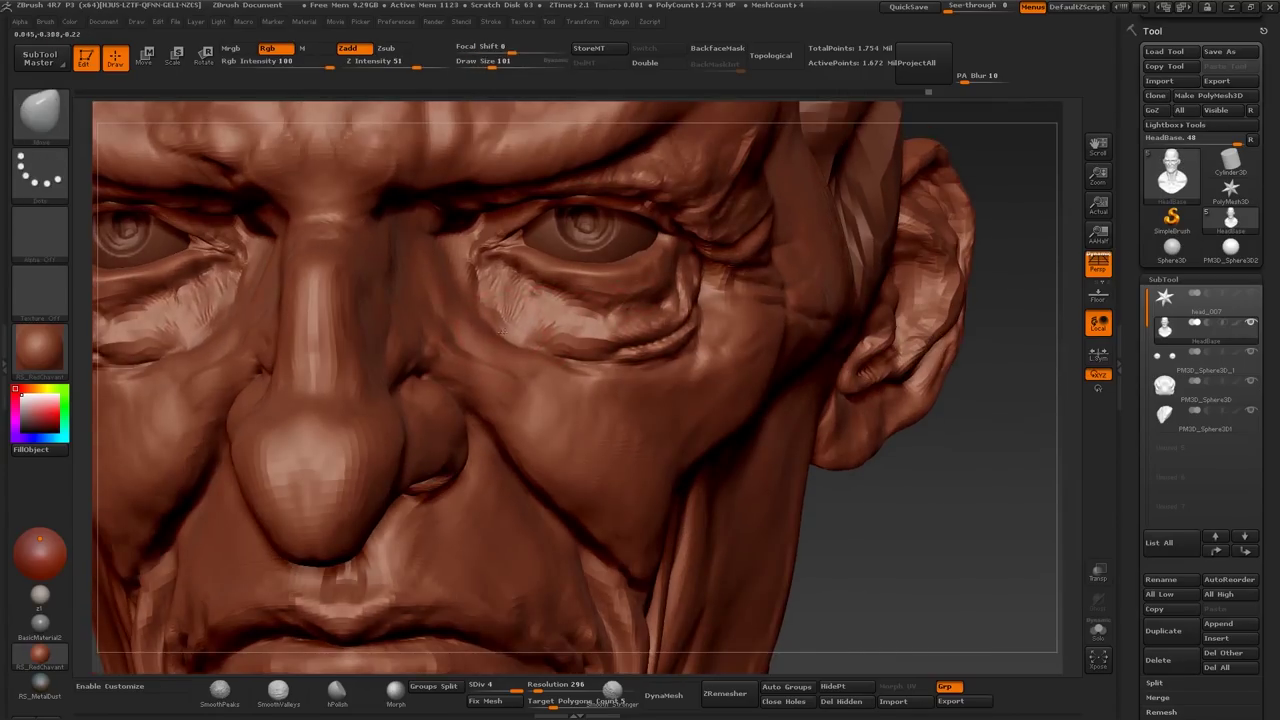
Step: Rework the under-eye wrinkles, then carve creases with Dam_Standard around the ear and jaw
left_click_drag(500, 330, 570, 346)
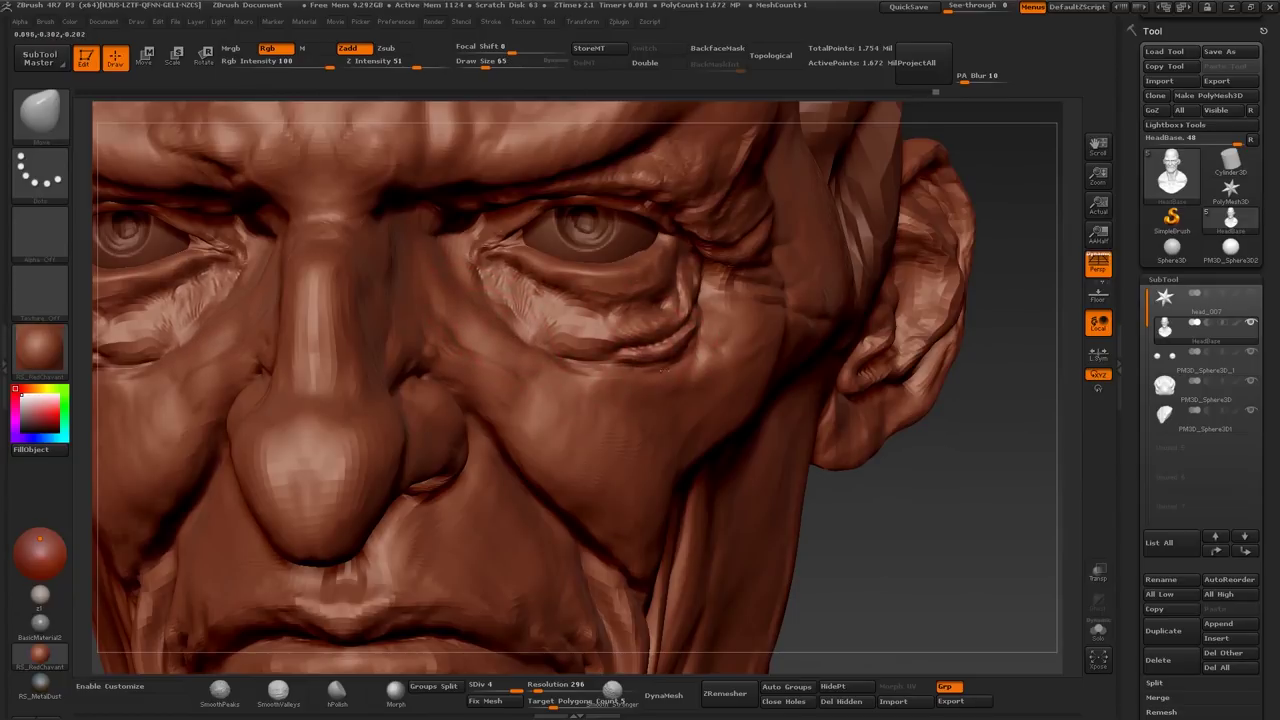
mouse_move(120, 360)
left_mouse_down()
mouse_move(700, 300)
mouse_move(650, 305)
mouse_move(598, 284)
mouse_move(545, 286)
mouse_move(531, 302)
left_mouse_up()
mouse_move(475, 333)
left_mouse_down()
mouse_move(560, 294)
mouse_move(545, 272)
left_mouse_up()
key("b")
key("d")
key("s")
mouse_move(378, 258)
left_mouse_down()
mouse_move(543, 253)
mouse_move(673, 323)
left_mouse_up()
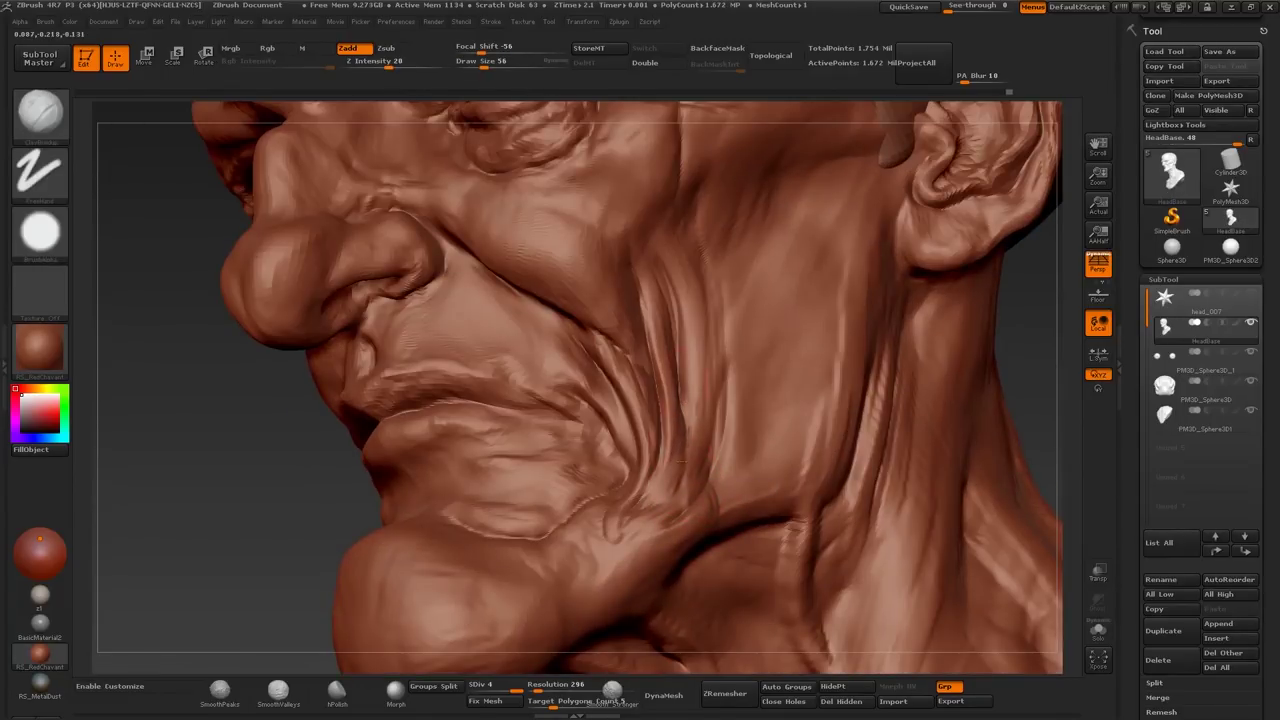
left_click_drag(683, 461, 656, 488)
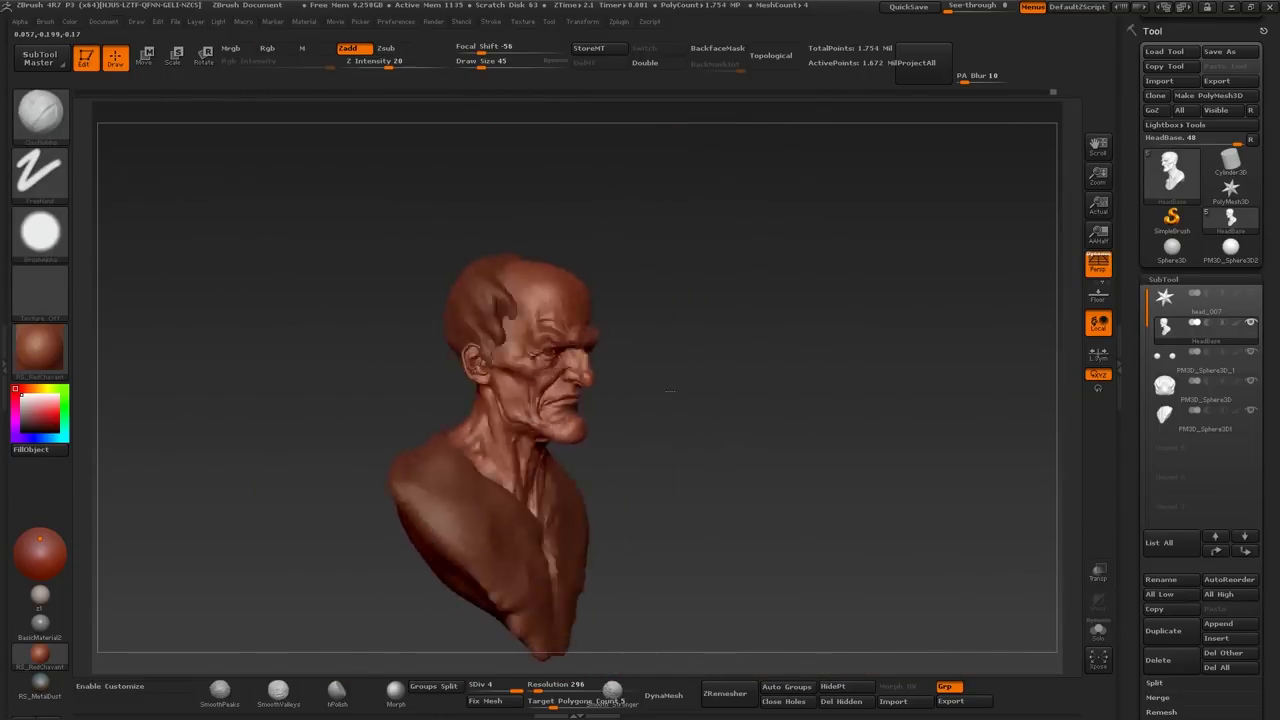
Step: Push the back of the skull and nape with the Move brush, alternating with ClayBuildup
key("b")
key("m")
key("v")
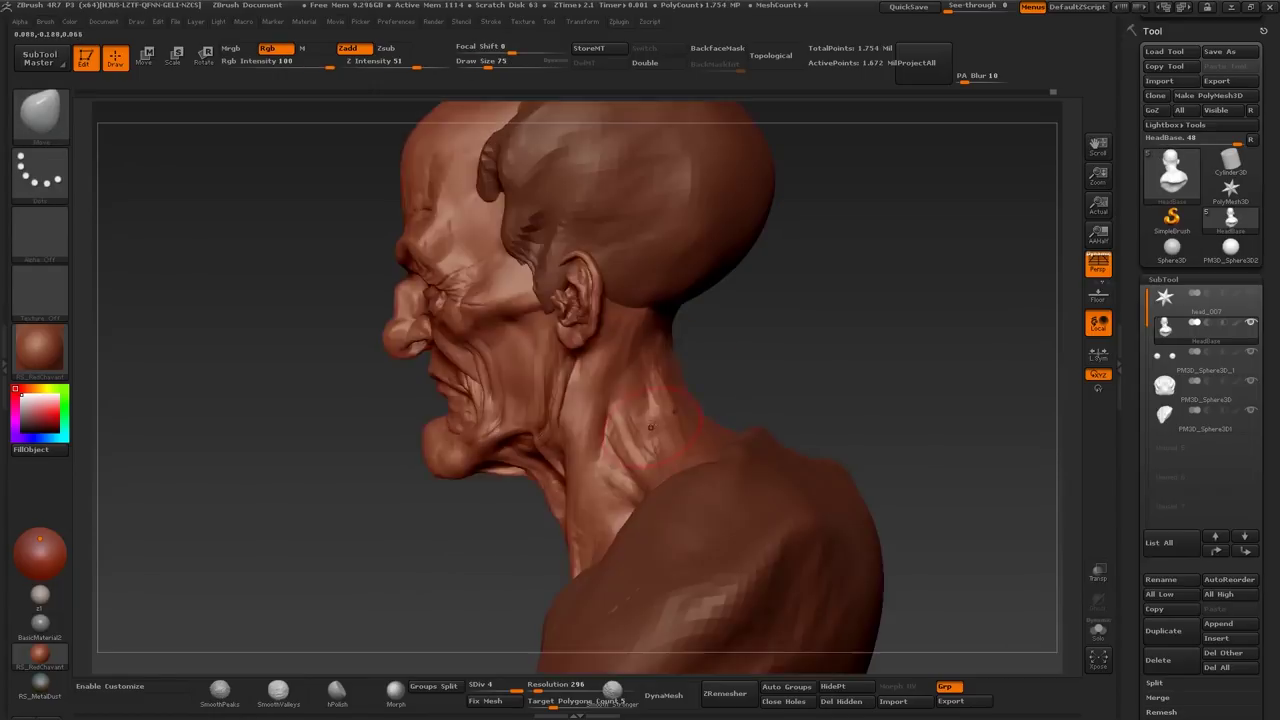
key("b")
key("c")
key("b")
mouse_move(660, 360)
left_mouse_down()
mouse_move(606, 402)
mouse_move(570, 380)
mouse_move(614, 286)
mouse_move(325, 340)
left_mouse_up()
key("b")
key("m")
key("v")
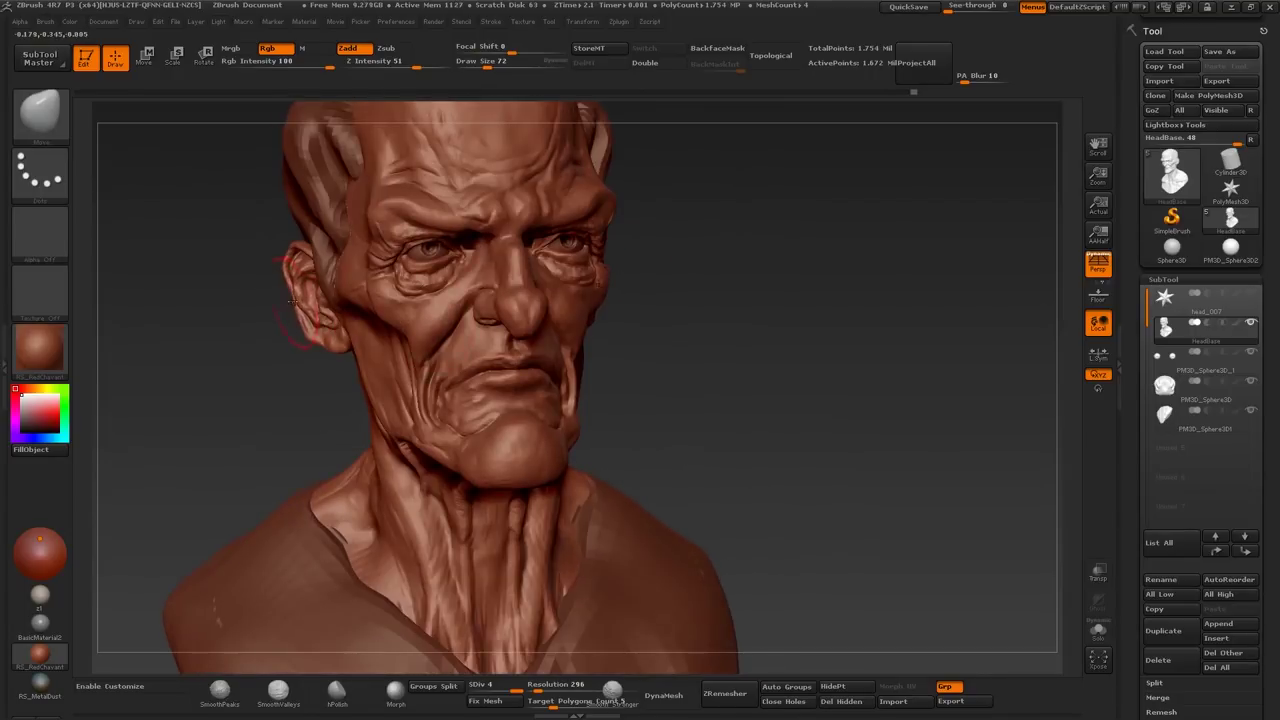
Step: Pull the cheek contour near the right ear with a resized Move brush
left_click_drag(300, 265, 362, 310)
key("b")
key("m")
key("v")
mouse_move(250, 290)
left_mouse_down()
mouse_move(371, 286)
mouse_move(363, 322)
left_mouse_up()
key("s")
mouse_move(535, 335)
left_mouse_down()
mouse_move(443, 300)
mouse_move(525, 318)
mouse_move(500, 357)
mouse_move(546, 352)
mouse_move(549, 414)
left_mouse_up()
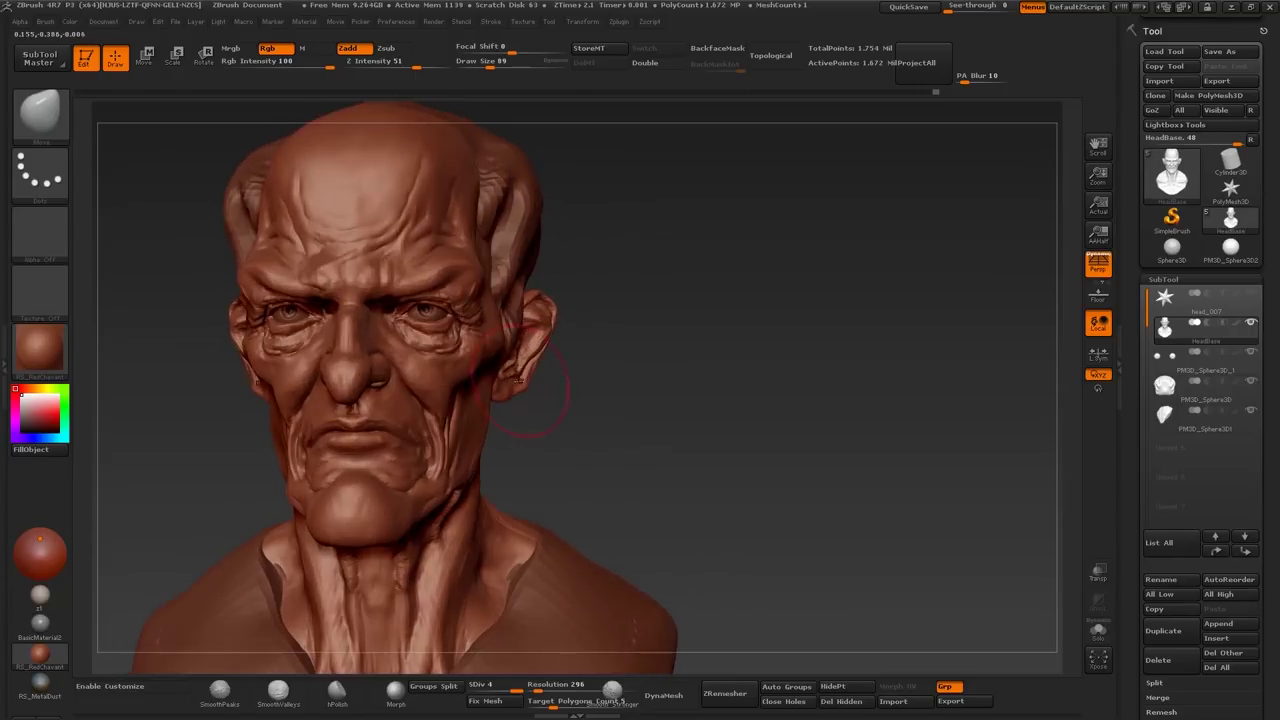
mouse_move(560, 286)
left_mouse_down()
mouse_move(594, 366)
mouse_move(563, 388)
mouse_move(656, 368)
left_mouse_up()
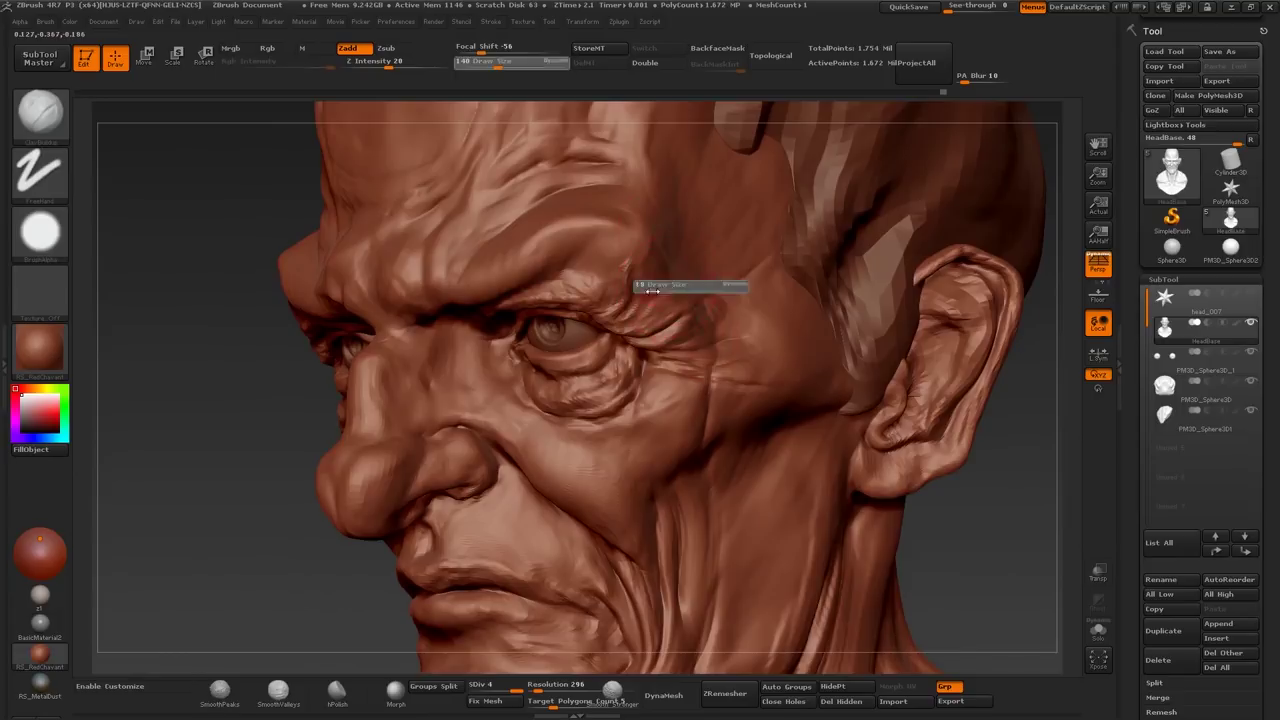
Step: Frame the bust and refine the cheek beside the eye with a slightly smaller Move brush
left_click_drag(640, 279, 900, 318)
key("f")
mouse_move(510, 374)
left_mouse_down()
mouse_move(400, 365)
mouse_move(400, 393)
mouse_move(398, 378)
left_mouse_up()
key("s")
left_click_drag(466, 330, 598, 468)
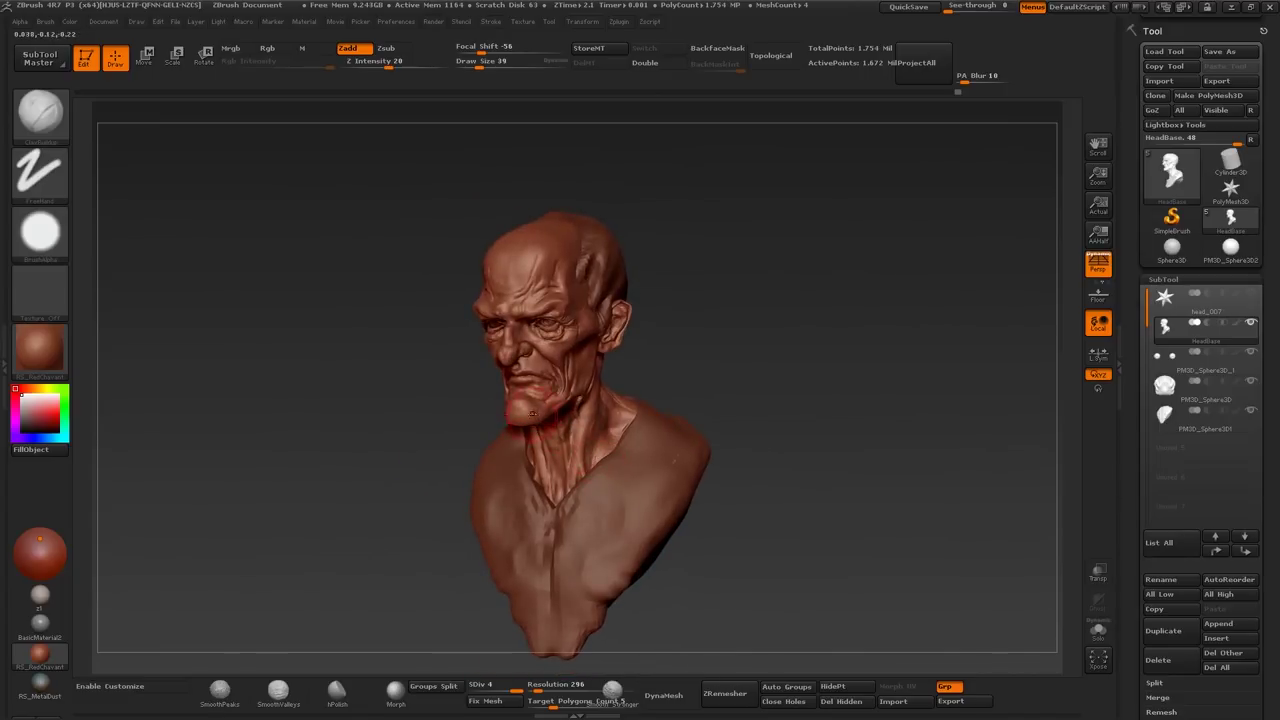
mouse_move(410, 357)
left_mouse_down()
mouse_move(480, 390)
mouse_move(414, 337)
left_mouse_up()
Step: Stroke fine wrinkles and bags under and beside the eye, shrinking Draw Size from 37 to 26
key("s")
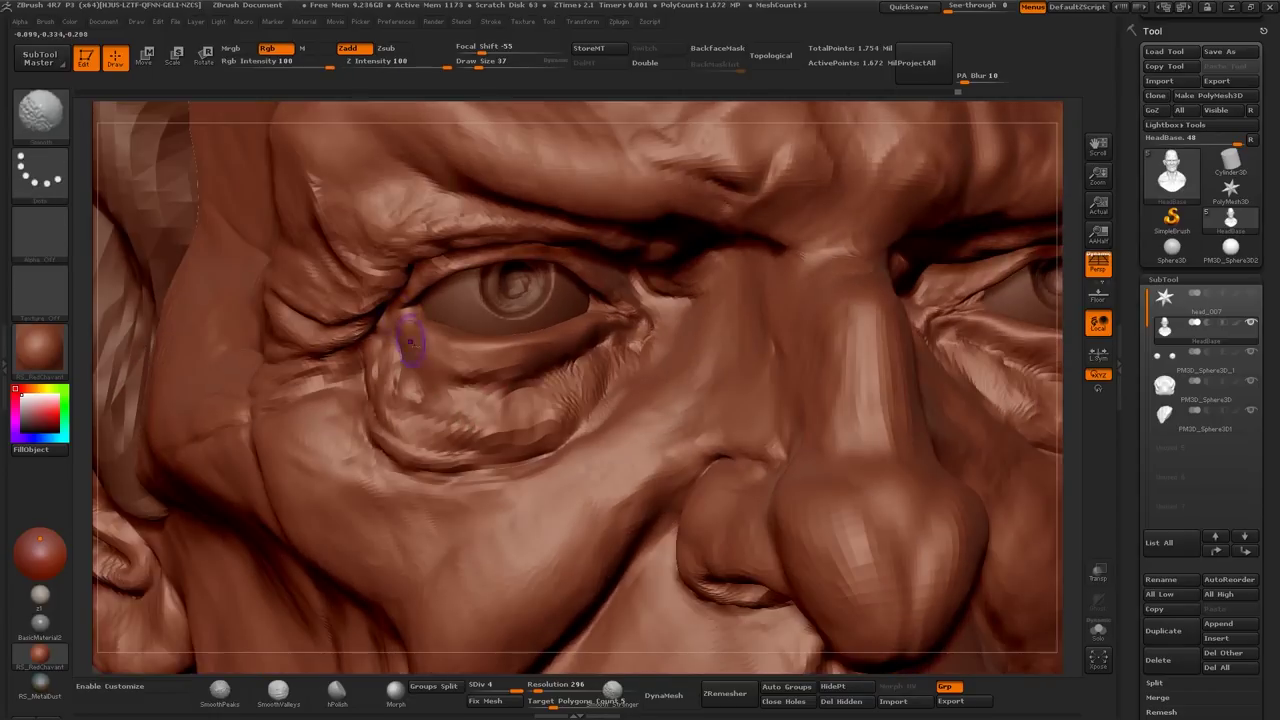
mouse_move(442, 380)
left_mouse_down()
mouse_move(390, 326)
mouse_move(520, 375)
left_mouse_up()
key("s")
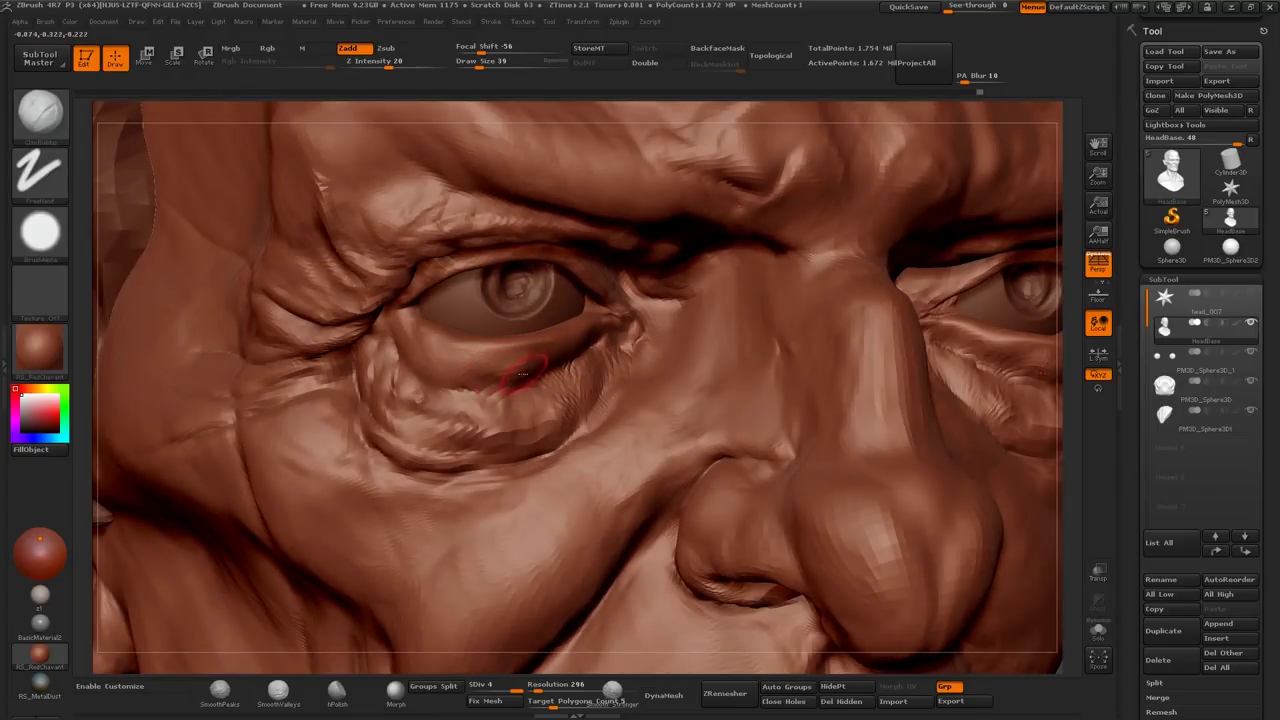
mouse_move(402, 320)
left_mouse_down()
mouse_move(384, 307)
mouse_move(378, 334)
left_mouse_up()
key("s")
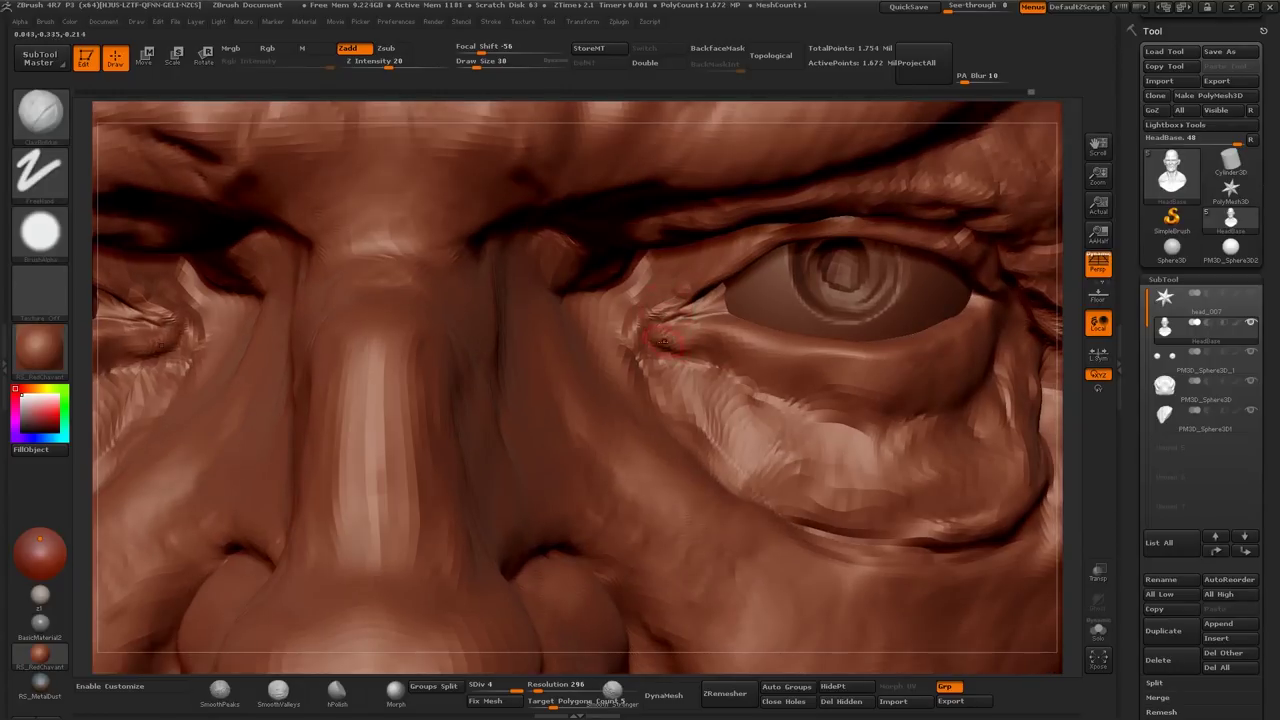
key("s")
left_click(657, 356)
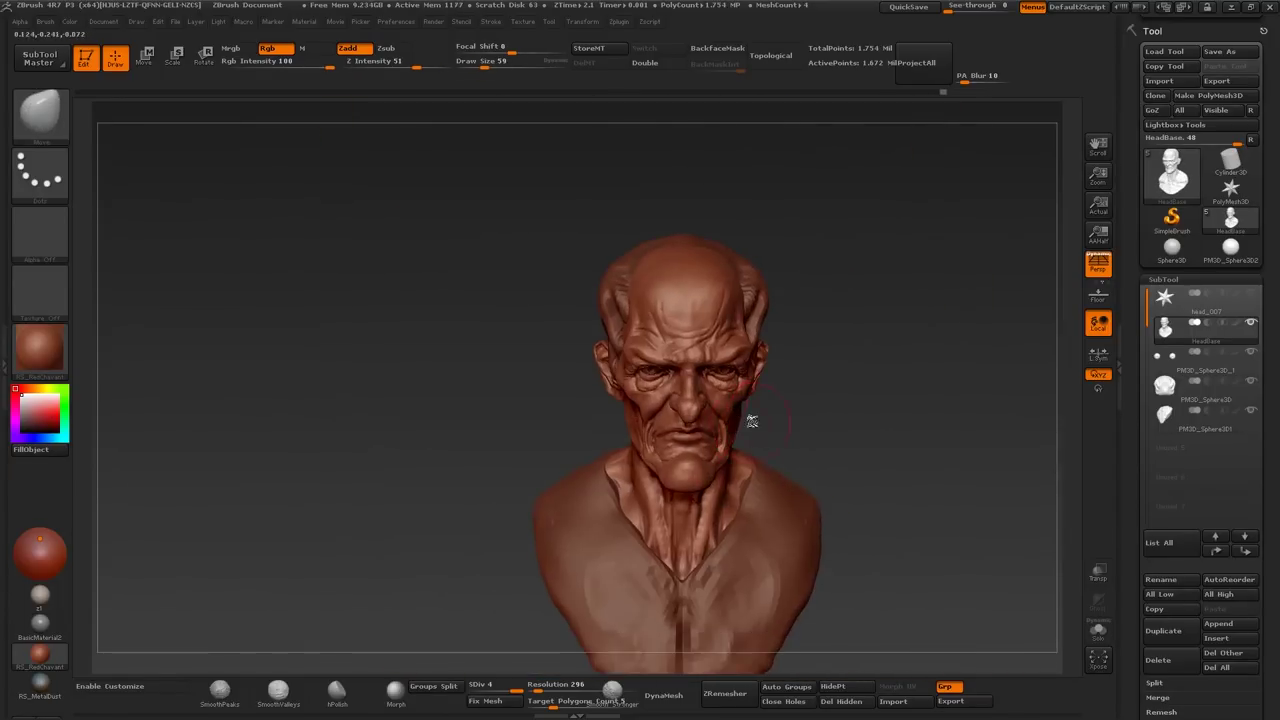
Step: Enlarge the Dam_Standard brush slightly to carve crease lines into the eye wrinkles
mouse_move(1205, 390)
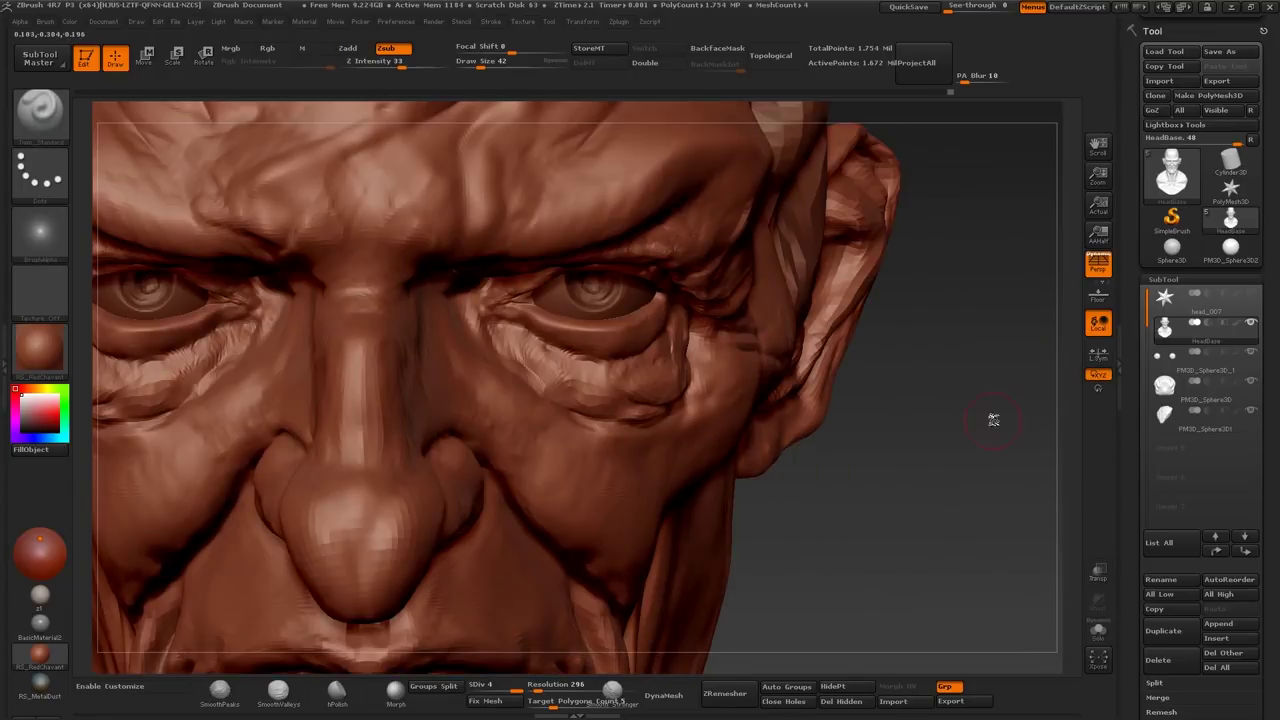
mouse_move(1200, 418)
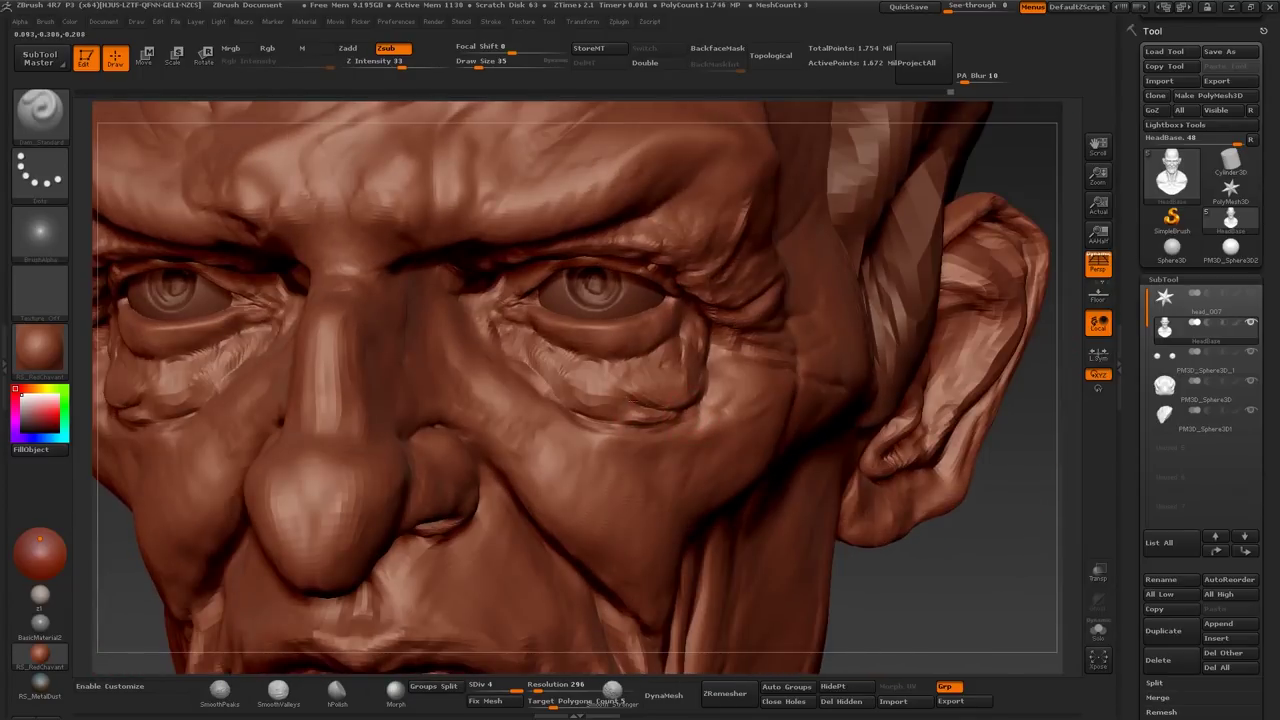
key("]")
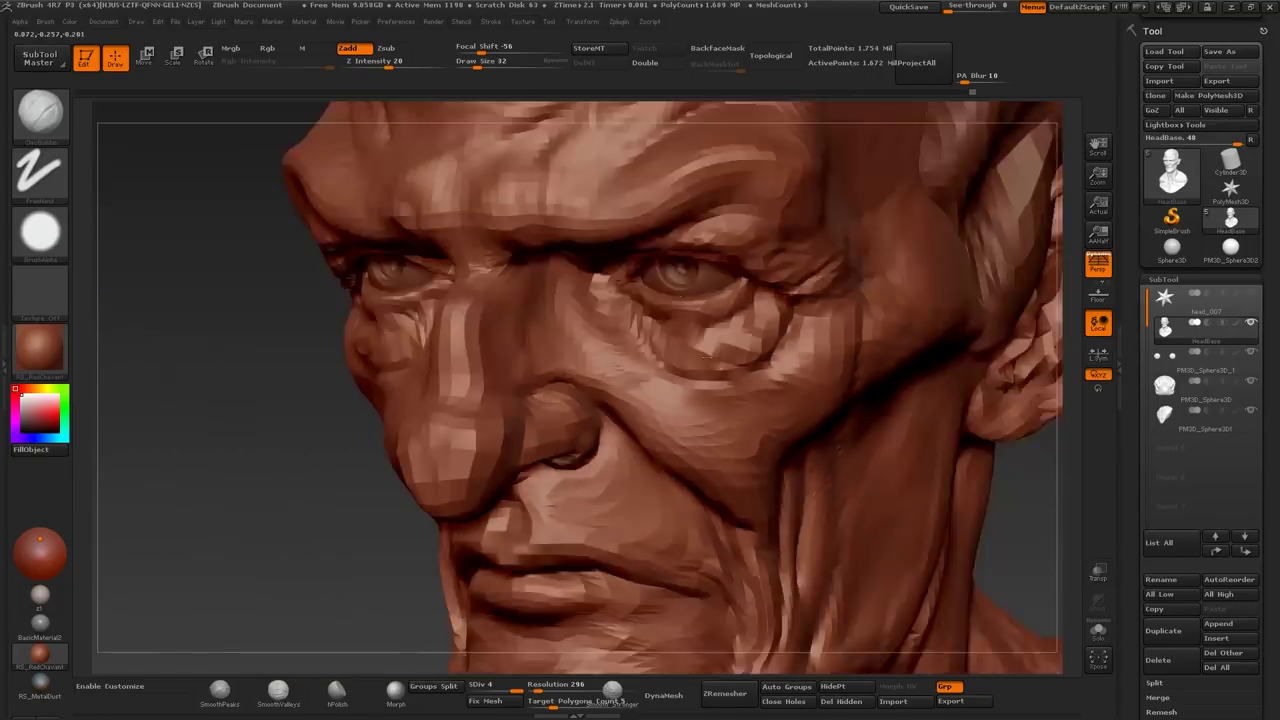
Step: Smooth the eye area, then restroke the folds under the eye with ClayBuildup
key("s")
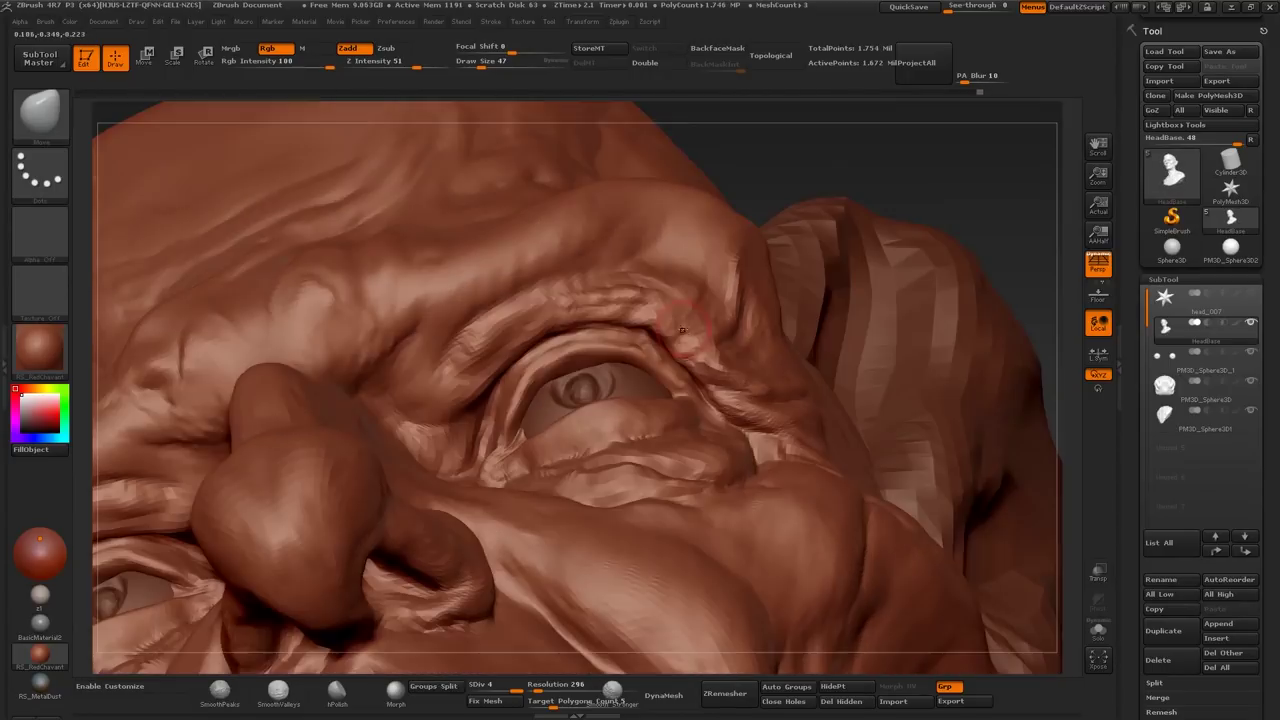
key("shift")
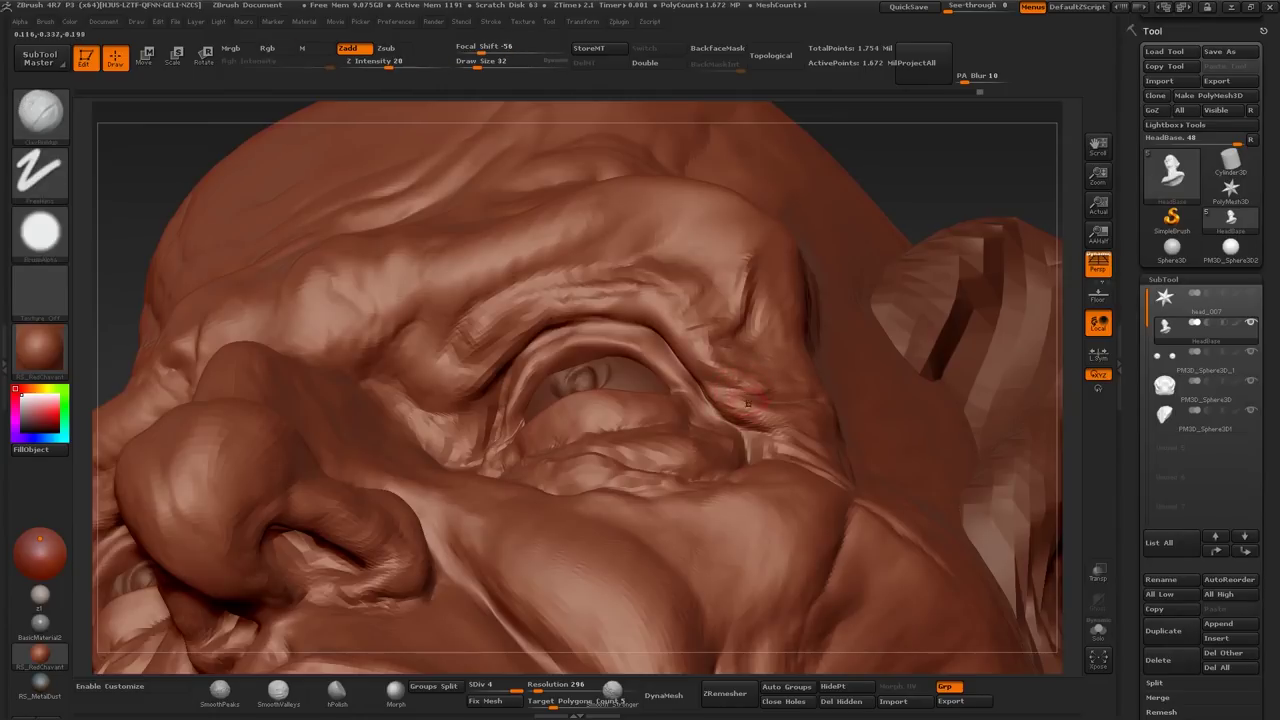
key("s")
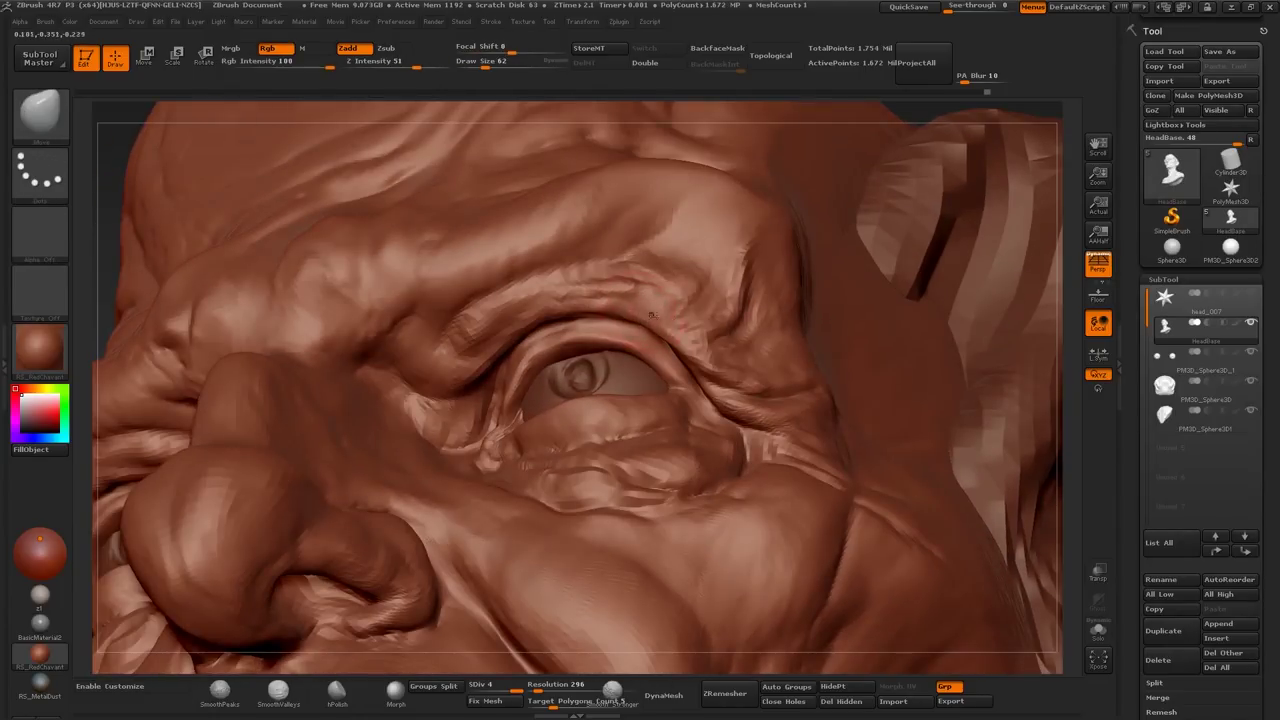
key("b")
key("c")
key("b")
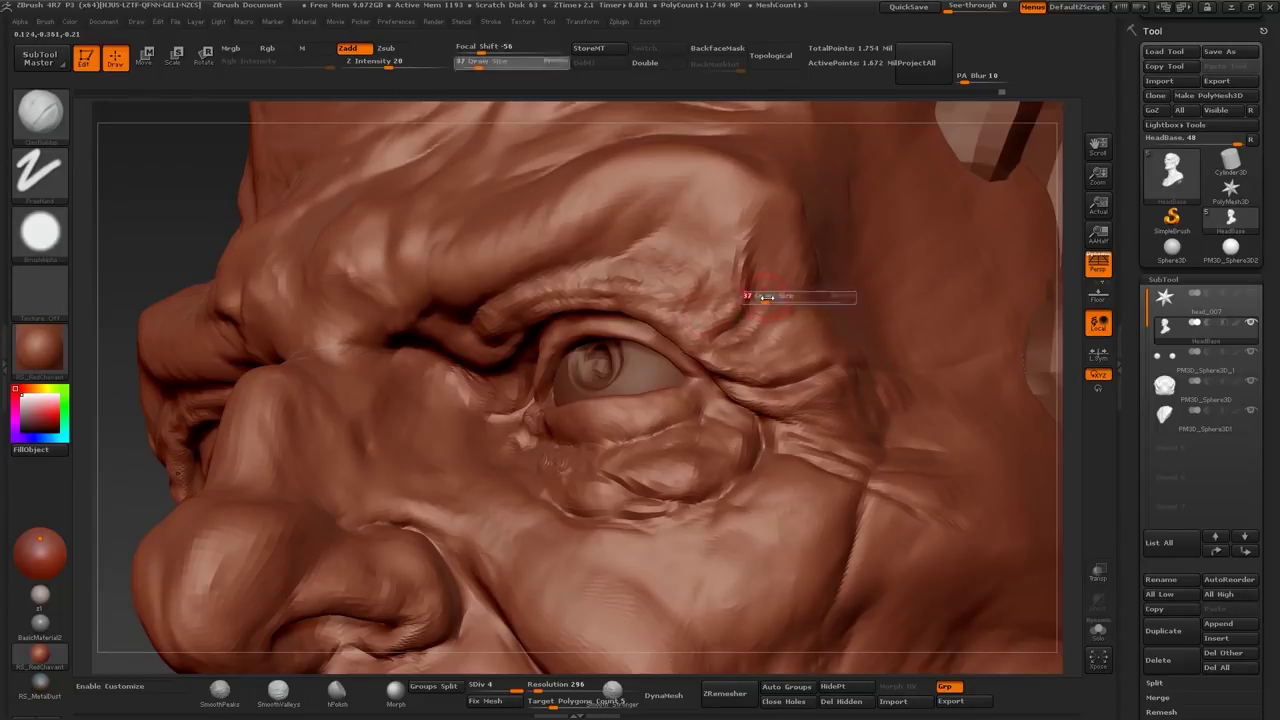
Step: Build heavier brow folds above the eye with an enlarged ClayBuildup brush
key("s")
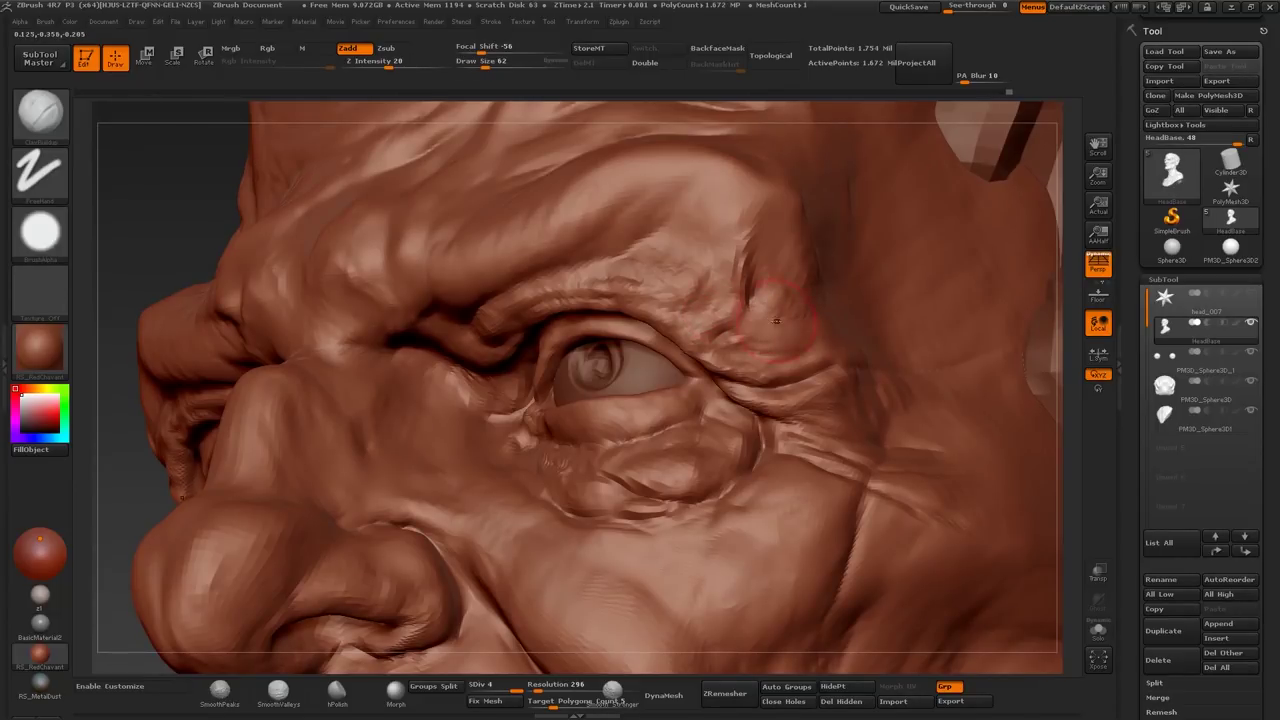
key("bracketright")
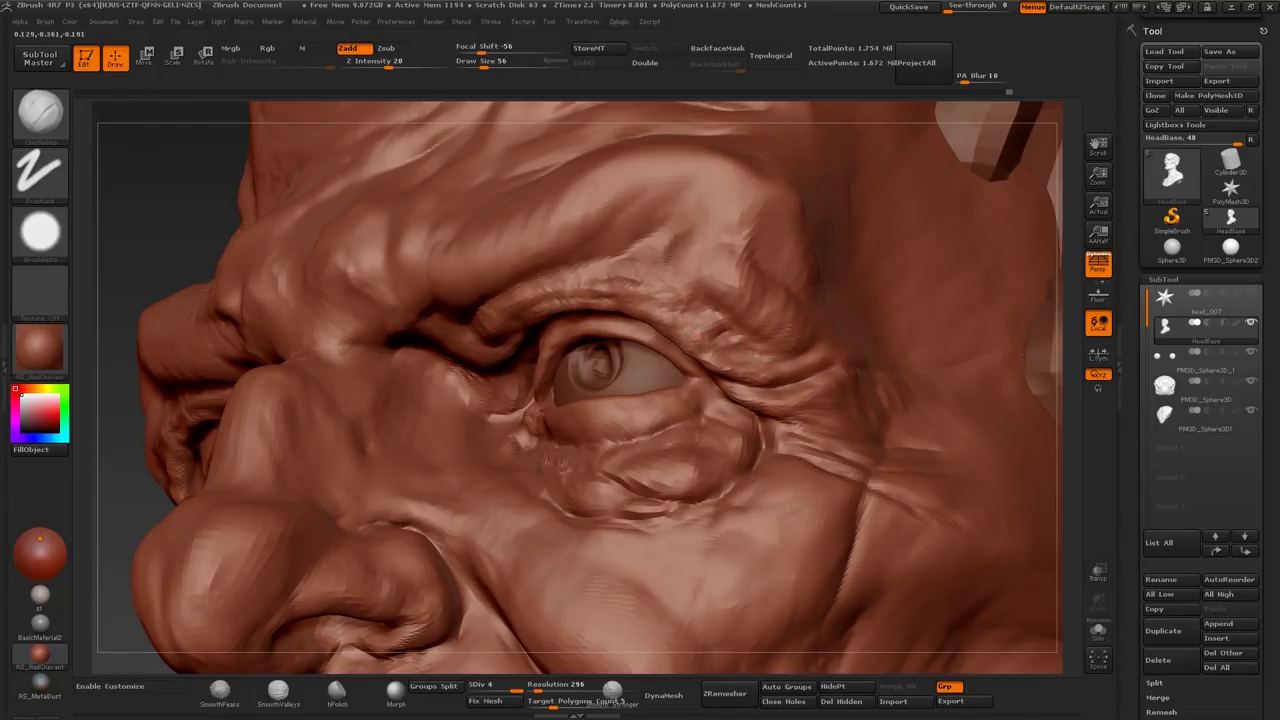
key("bracketright")
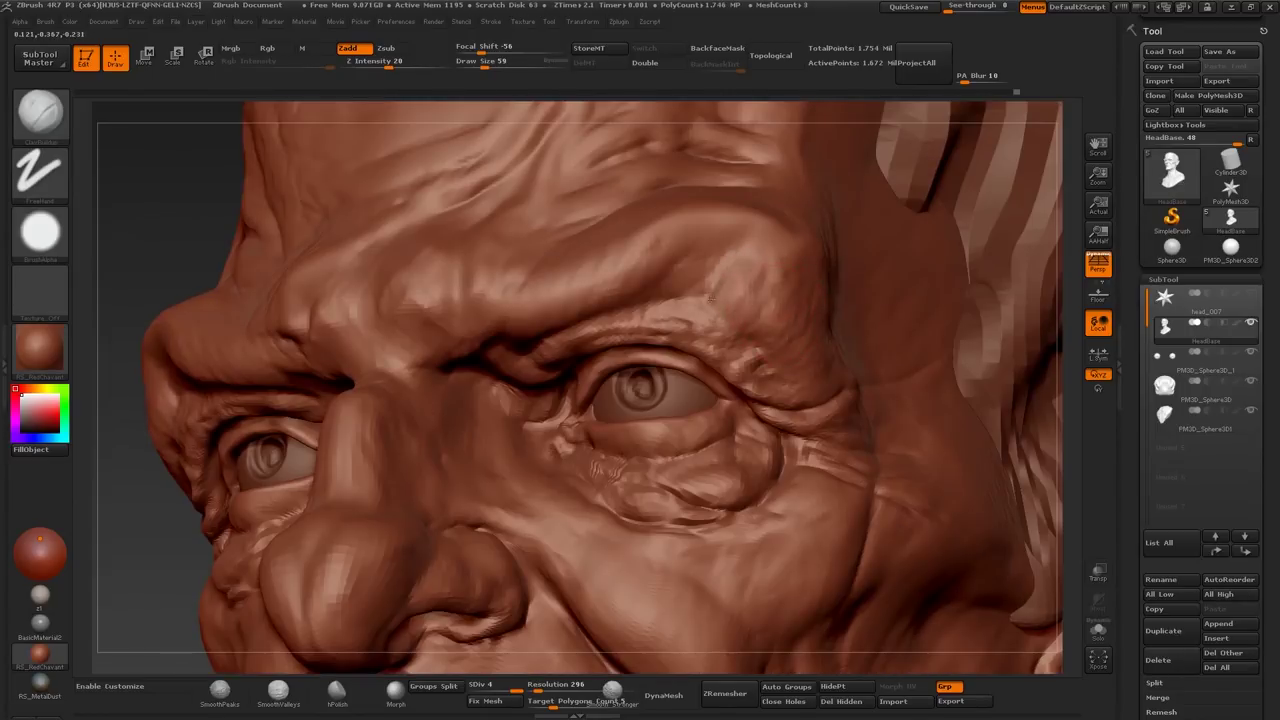
mouse_move(645, 312)
left_mouse_down()
mouse_move(493, 366)
mouse_move(802, 403)
mouse_move(818, 389)
mouse_move(812, 408)
left_mouse_up()
key("bracketleft")
Step: Shift the brow forms with Move, then cut a crow's-foot crease with Dam_Standard at size 70
key("1")
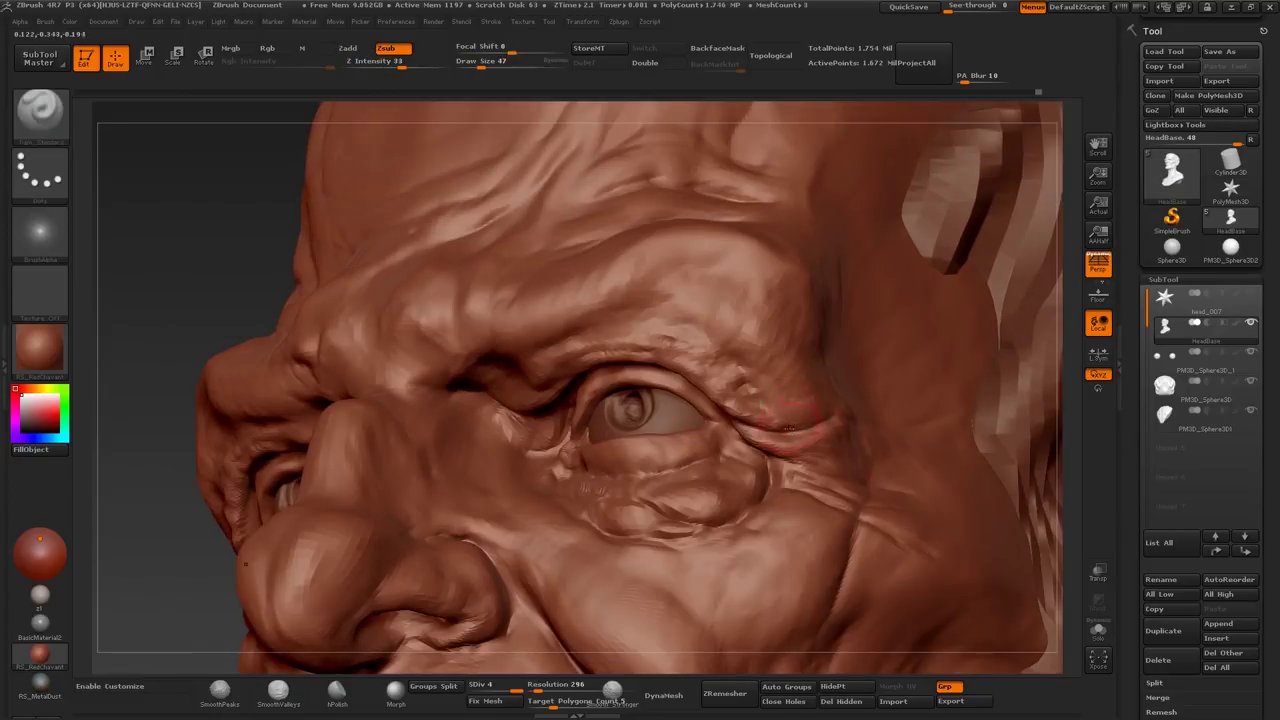
key("s")
left_click(822, 420)
key("2")
left_click_drag(785, 405, 746, 384)
key("s")
left_click(682, 318)
key("s")
left_click(784, 428)
key("bracketright")
mouse_move(774, 470)
left_mouse_down("alt")
mouse_move(690, 470)
mouse_move(710, 505)
left_mouse_up("alt")
Step: Build up the upper eyelid fold with ClayBuildup, viewed from a low-angle close-up
key("b")
key("c")
key("b")
key("bracketleft")
key("bracketleft")
key("bracketleft")
key("bracketleft")
key("bracketleft")
key("bracketleft")
key("bracketleft")
key("bracketleft")
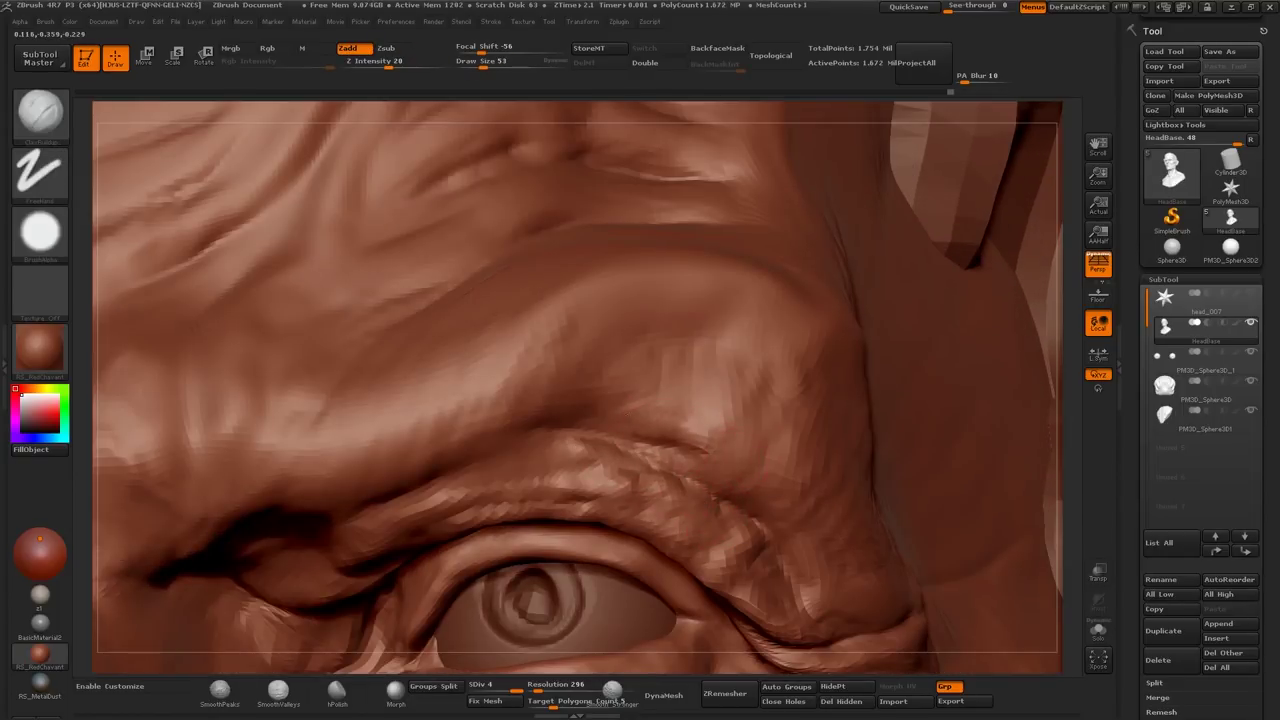
key("bracketright")
key("bracketright")
key("bracketright")
right_click_drag(812, 600, 760, 500, "ctrl")
mouse_move(730, 430)
right_mouse_down()
mouse_move(678, 362)
mouse_move(703, 453)
right_mouse_up()
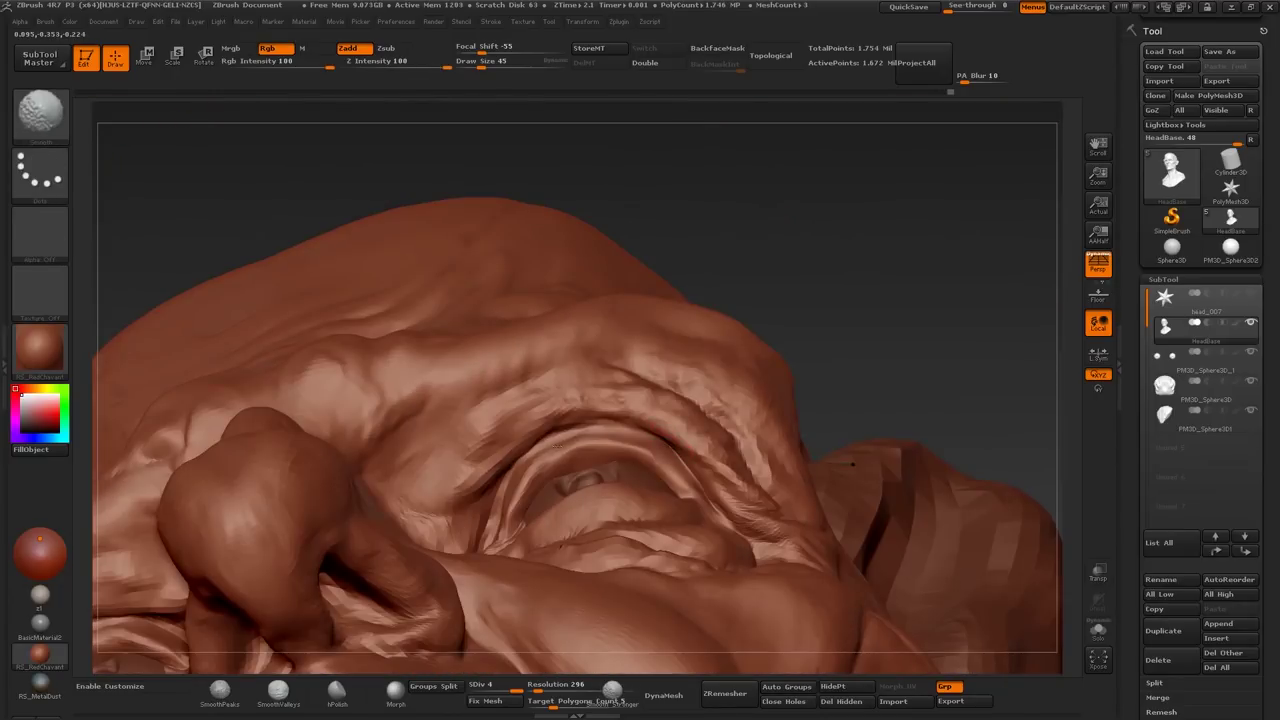
mouse_move(600, 400)
right_mouse_down()
mouse_move(568, 465)
mouse_move(474, 558)
mouse_move(500, 500)
right_mouse_up()
key("s")
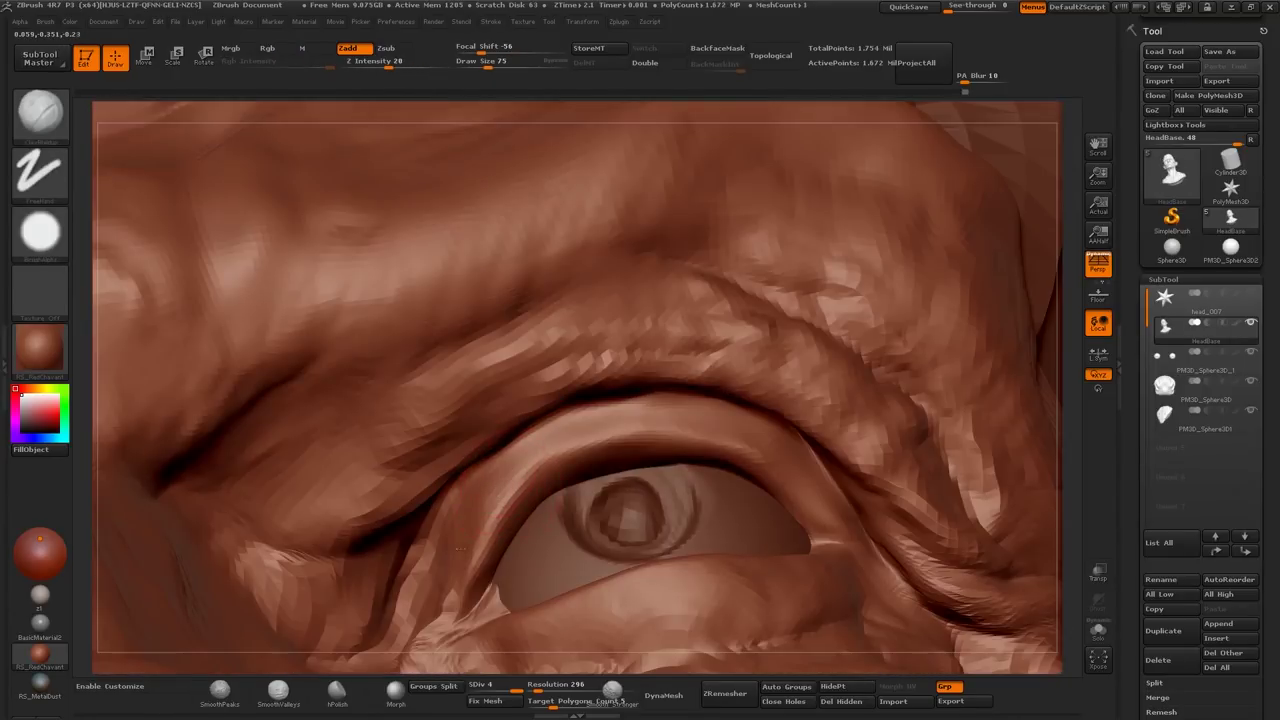
right_click_drag(460, 548, 486, 466)
Step: Carve and shift the lid crease with Dam_Standard and Move, toggling Solo to hide the eyeballs
key("b")
key("d")
key("s")
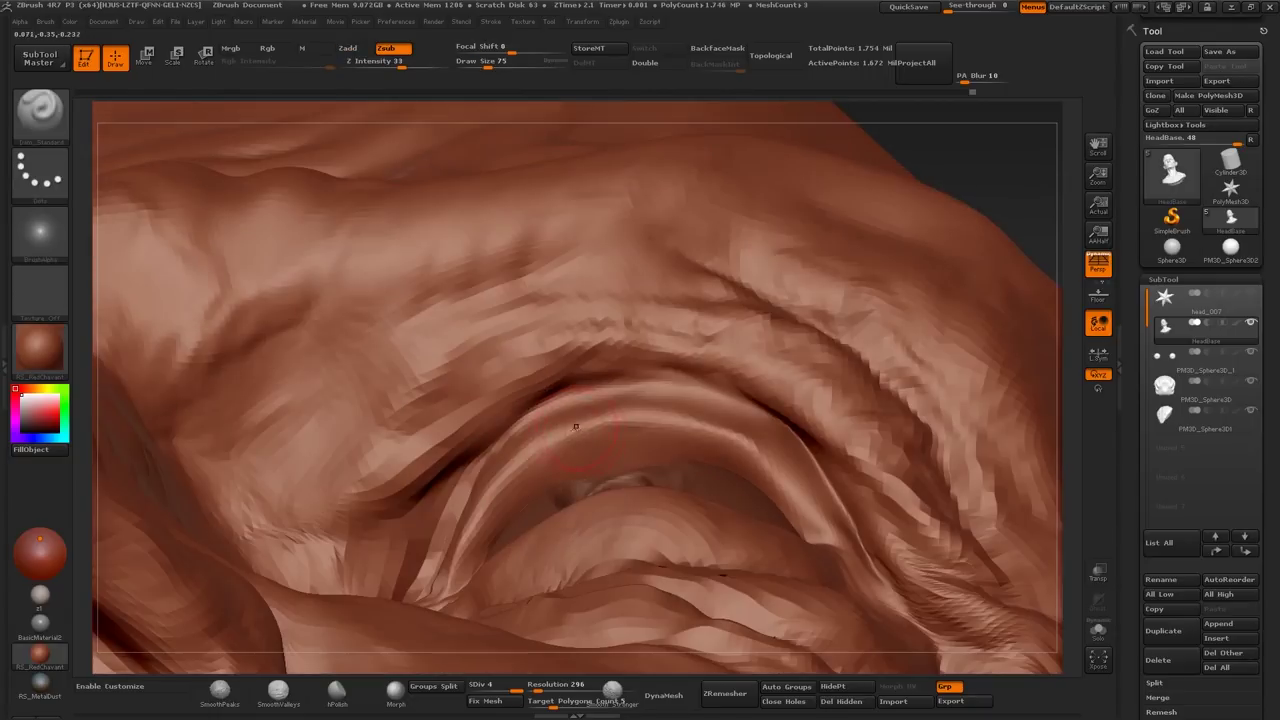
key("b")
key("m")
key("v")
mouse_move(520, 500)
right_mouse_down()
mouse_move(630, 481)
mouse_move(628, 406)
right_mouse_up()
key("b")
key("c")
key("b")
key("shift+alt+s")
Step: Set the brush size to 97 and zoom out to the full bust in three-quarter view
key("s")
left_click(643, 400)
mouse_move(776, 443)
right_mouse_down()
mouse_move(857, 429)
mouse_move(720, 450)
mouse_move(800, 448)
mouse_move(730, 450)
mouse_move(730, 510)
mouse_move(700, 500)
right_mouse_up()
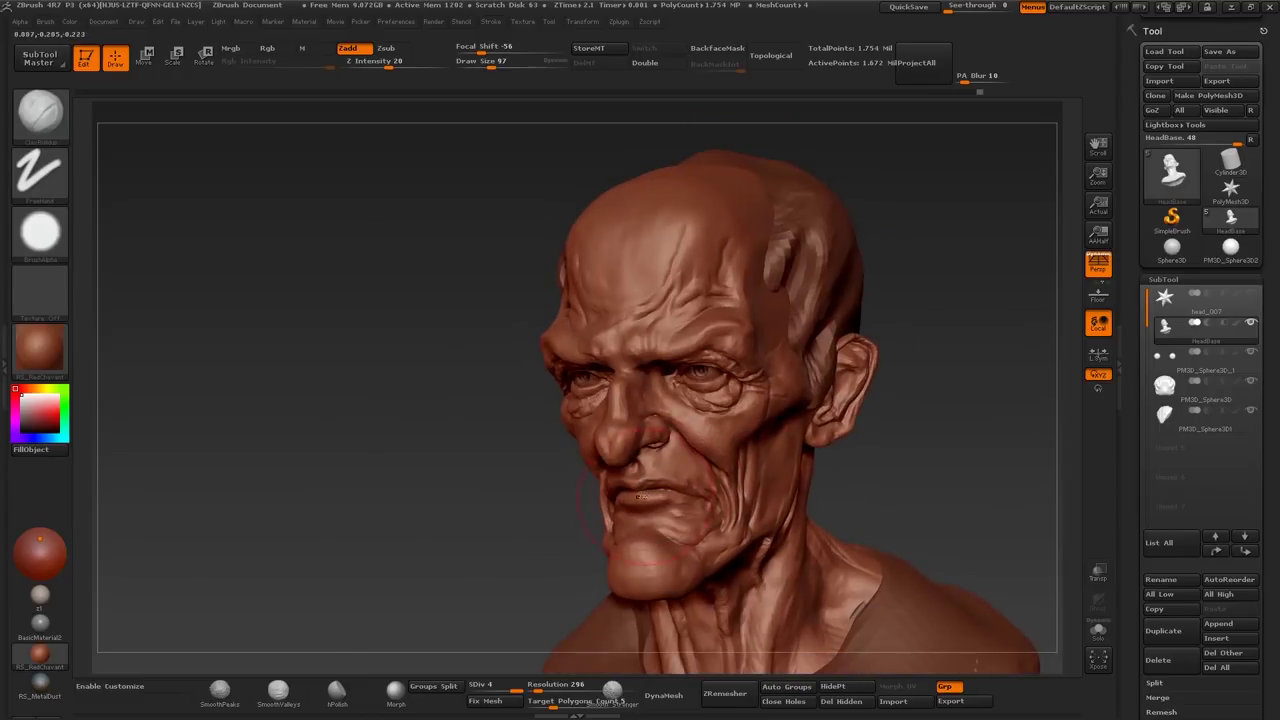
Step: Switch to the Move brush at Draw Size 32 and orbit to check the head from the front
key("b")
right_click_drag(600, 491, 520, 360)
type("s32")
key("Return")
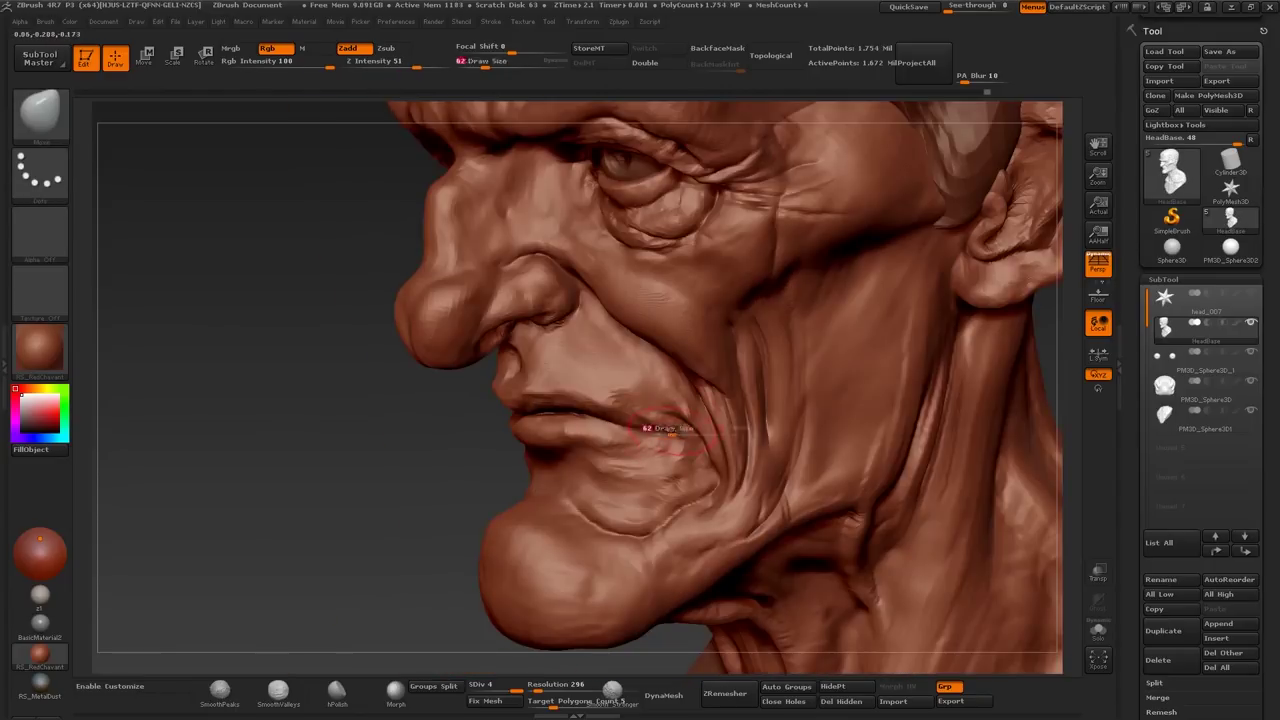
mouse_move(668, 428)
right_mouse_down()
mouse_move(790, 430)
mouse_move(648, 422)
mouse_move(720, 500)
mouse_move(597, 488)
mouse_move(700, 480)
mouse_move(755, 410)
right_mouse_up()
Step: Switch back to Clay Buildup and zoom in on the face and neck in three-quarter view
key("b")
key("c")
key("b")
right_click_drag(744, 357, 728, 430)
mouse_move(1200, 300)
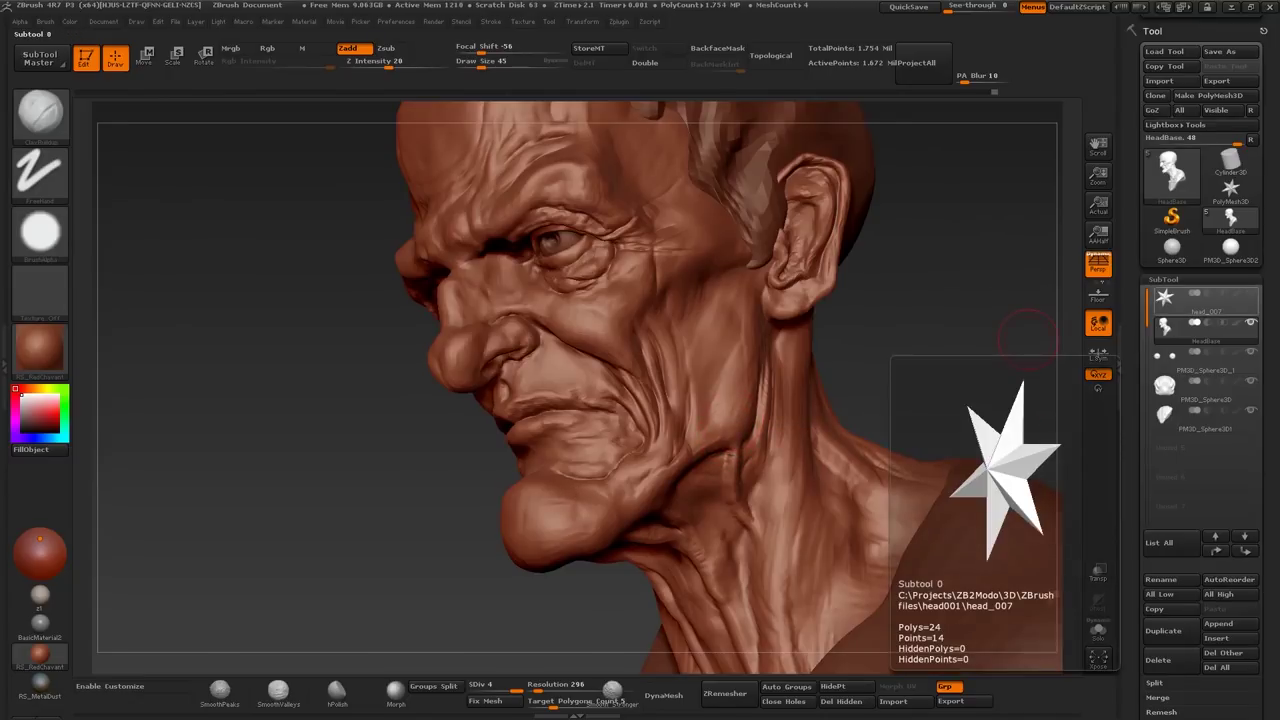
right_click_drag(755, 400, 743, 392)
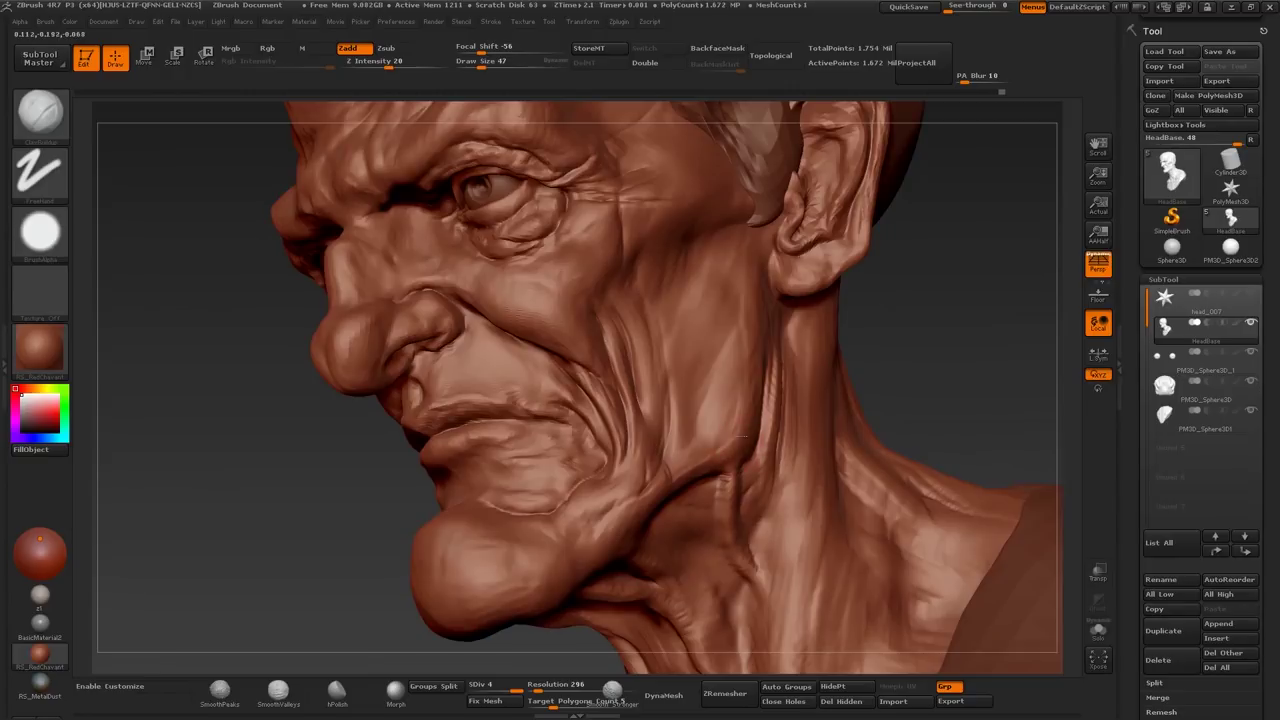
right_click_drag(683, 382, 727, 427)
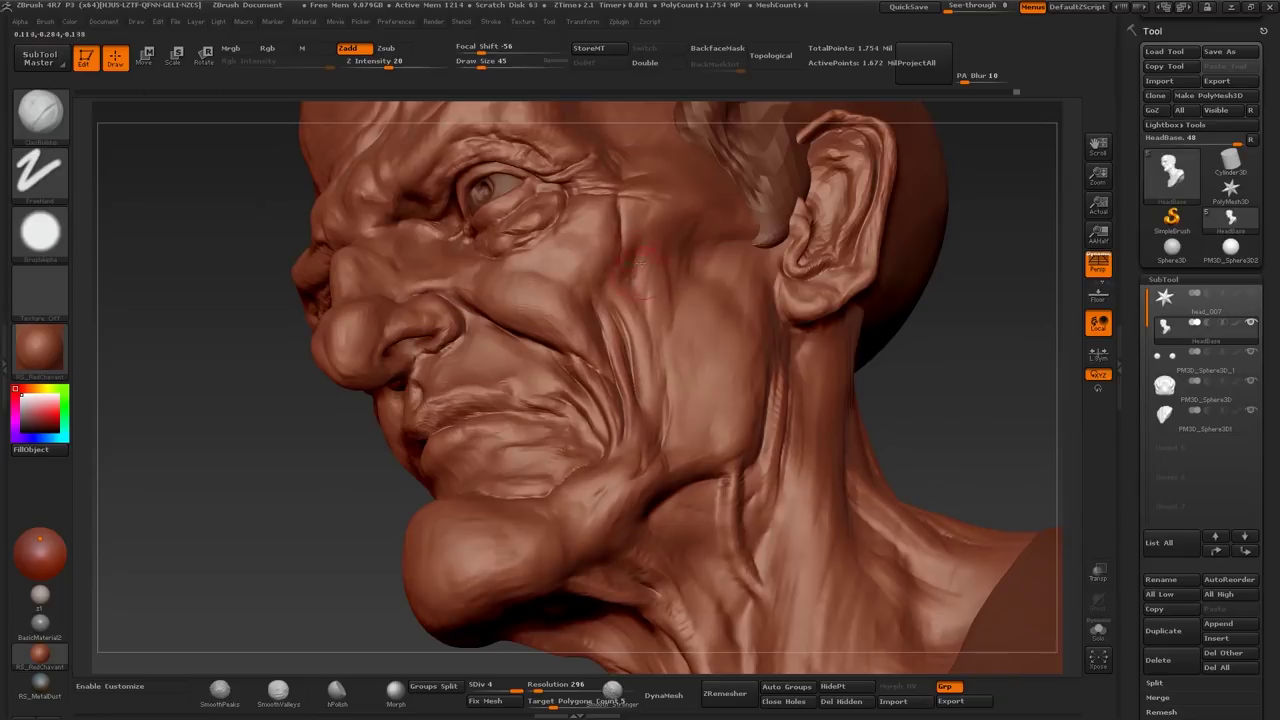
Step: Enlarge the brush to 70 and orbit the bust to a left profile
key("s")
mouse_move(643, 286)
left_mouse_down()
mouse_move(681, 273)
mouse_move(683, 240)
mouse_move(656, 327)
left_mouse_up()
key("s")
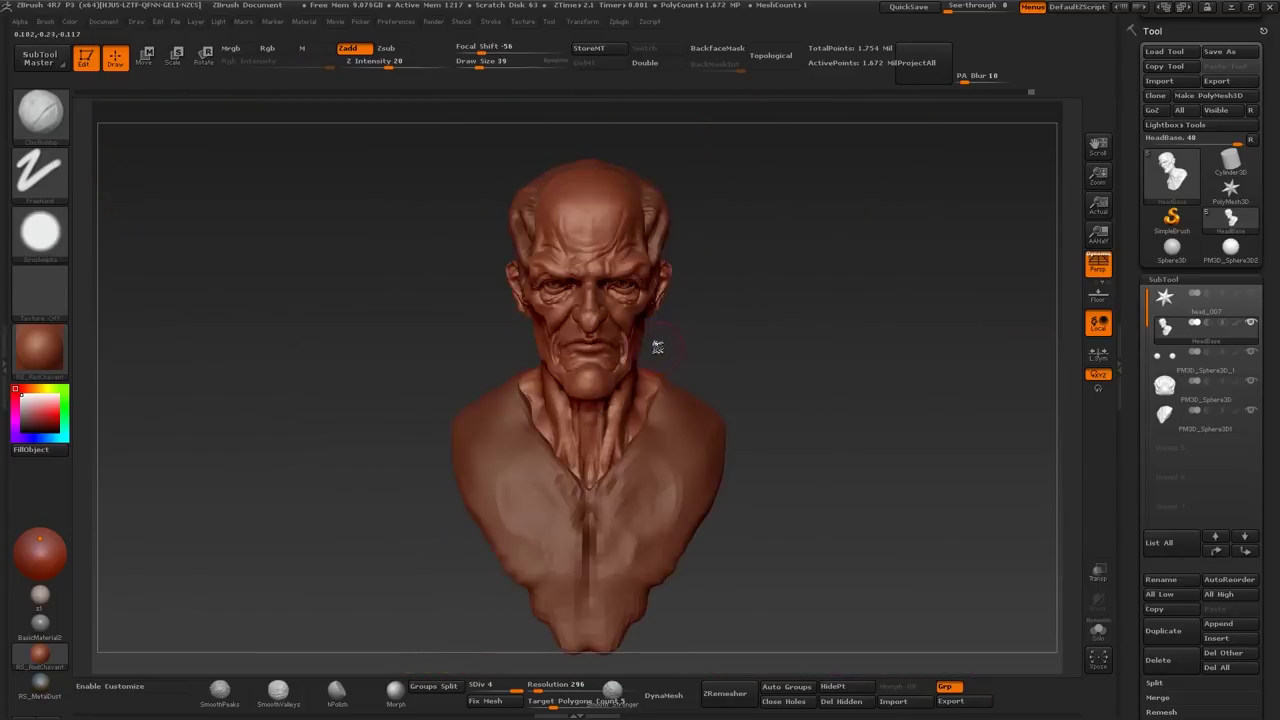
left_click_drag(657, 346, 540, 352)
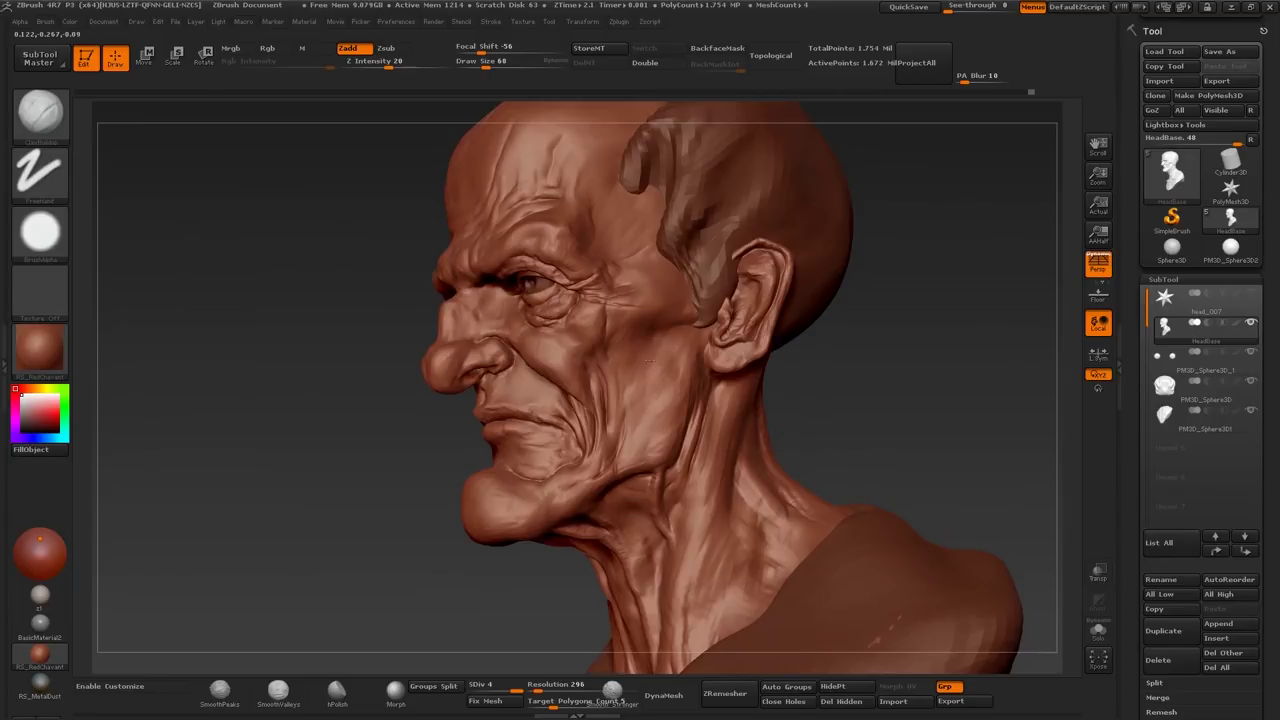
key("]")
Step: Close in on the jaw and set Draw Size to 42
key("bracketleft")
key("bracketleft")
key("bracketleft")
key("bracketleft")
key("bracketright")
key("bracketright")
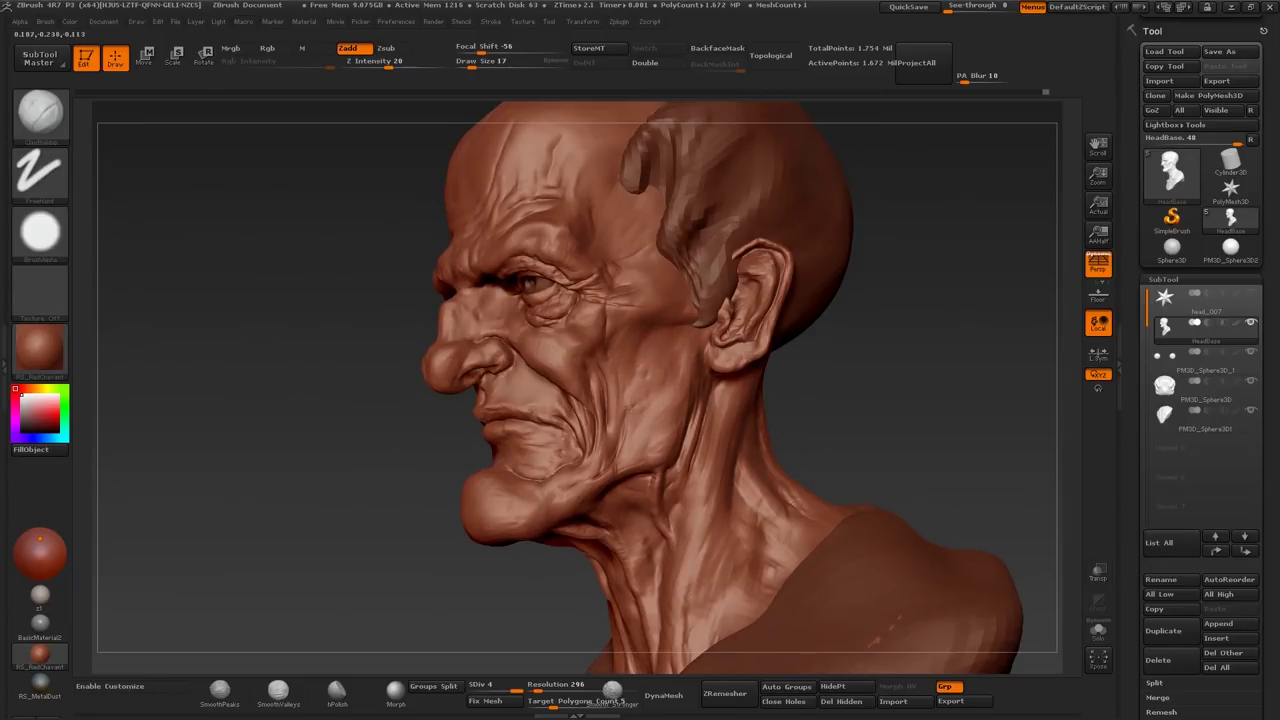
mouse_move(628, 356)
left_mouse_down()
mouse_move(642, 420)
mouse_move(625, 481)
mouse_move(668, 474)
mouse_move(640, 452)
mouse_move(652, 440)
left_mouse_up()
type("s42")
key("Return")
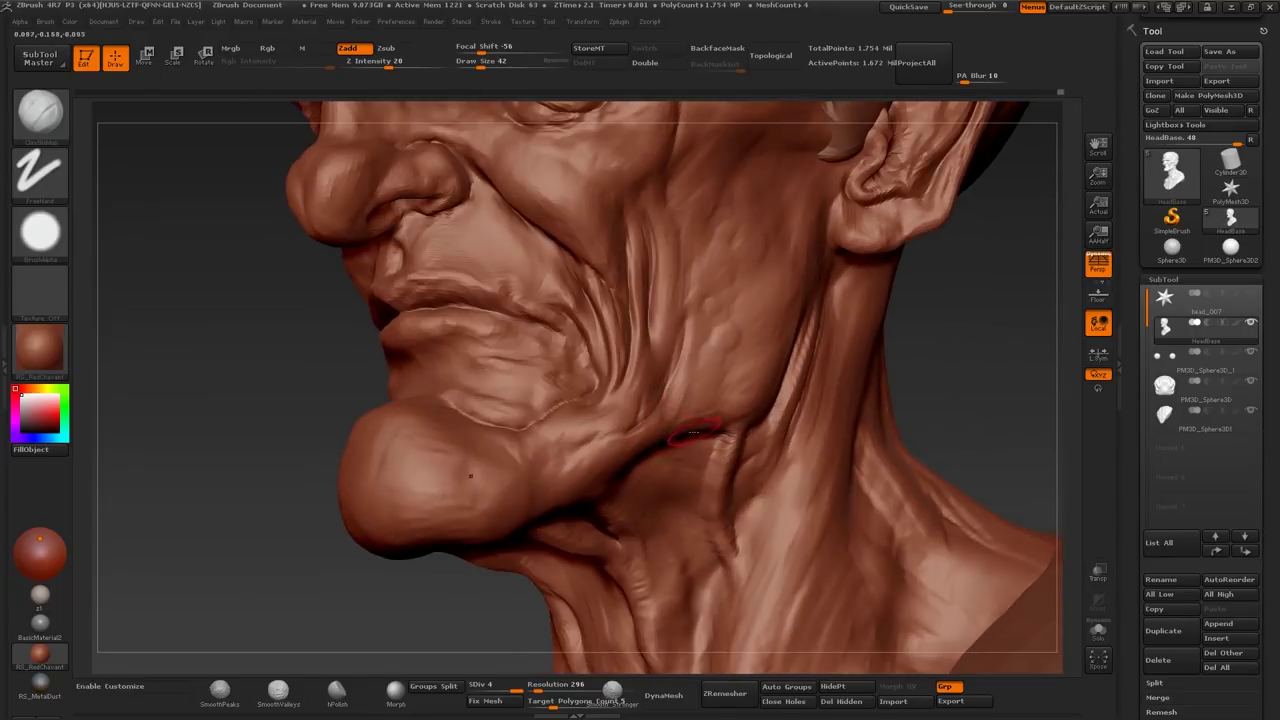
type("s65")
key("Return")
left_click_drag(585, 490, 586, 463)
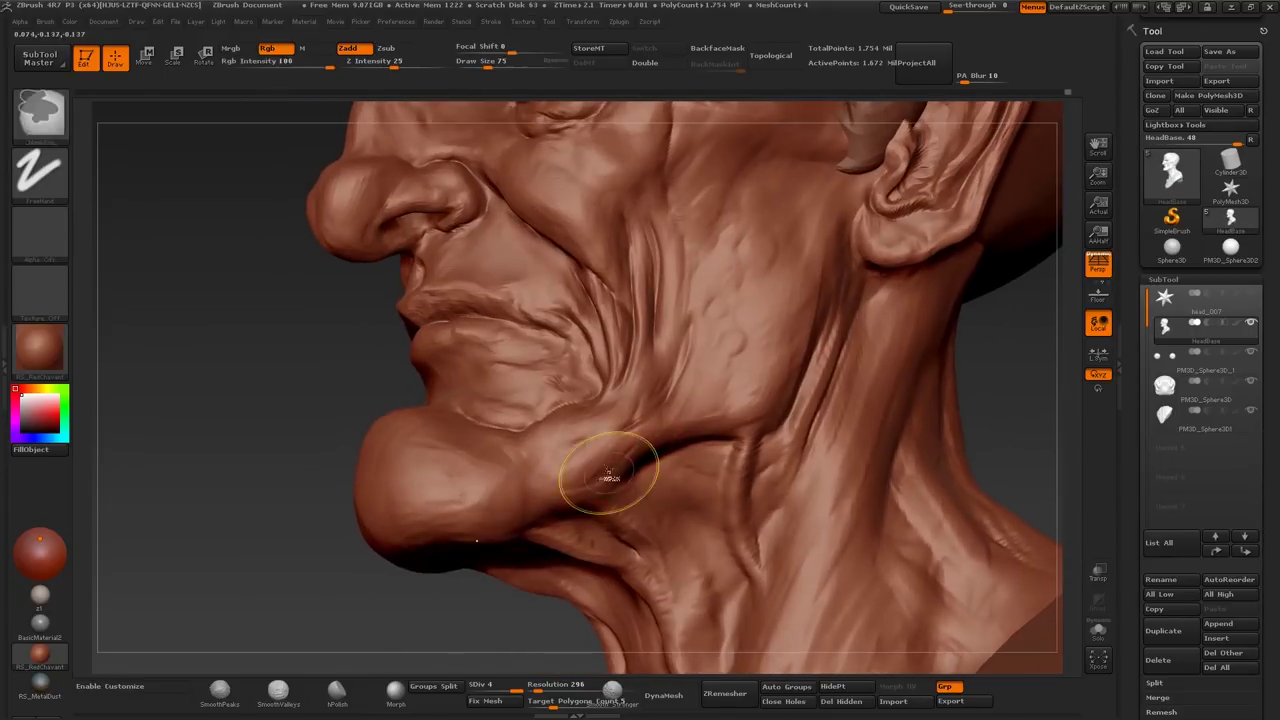
left_click_drag(757, 418, 759, 433)
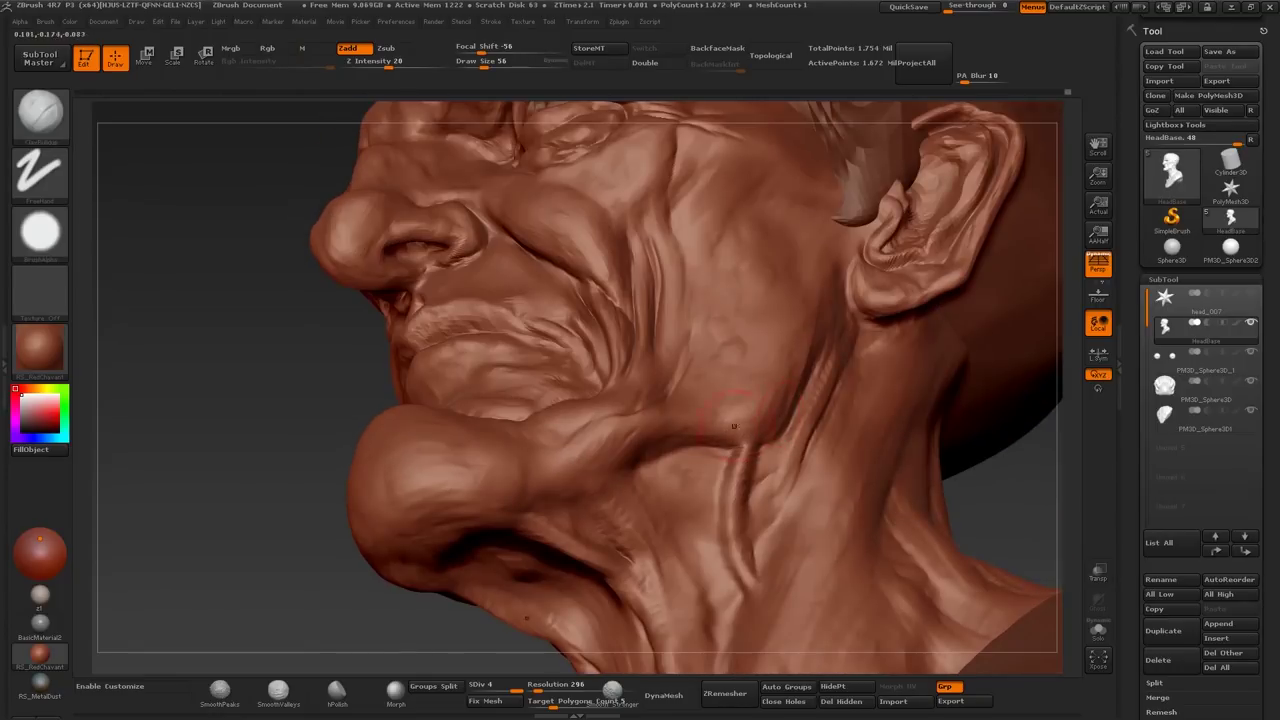
mouse_move(630, 441)
left_mouse_down()
mouse_move(615, 558)
mouse_move(614, 437)
left_mouse_up()
mouse_move(550, 470)
left_mouse_down()
mouse_move(597, 482)
mouse_move(495, 506)
mouse_move(604, 456)
mouse_move(540, 455)
mouse_move(546, 440)
mouse_move(552, 449)
left_mouse_up()
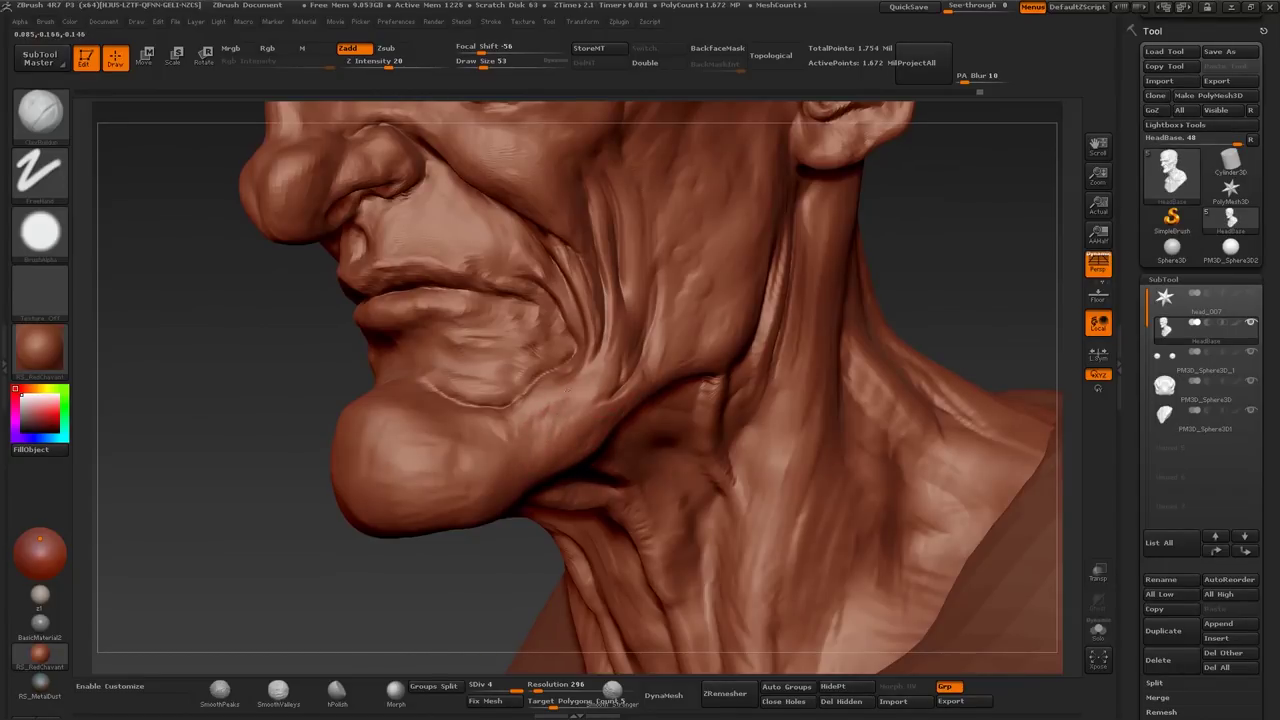
key("f")
mouse_move(720, 420)
left_mouse_down()
mouse_move(640, 382)
mouse_move(580, 397)
left_mouse_up()
key("s")
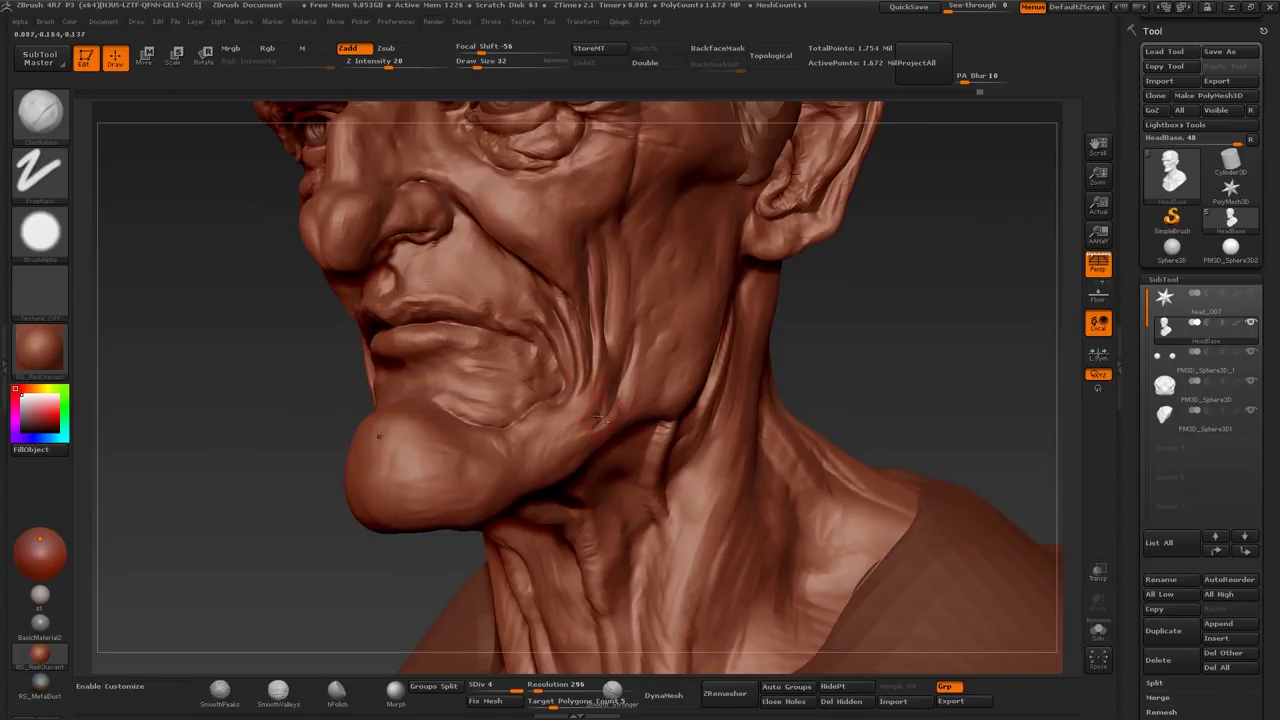
mouse_move(580, 397)
left_mouse_down()
mouse_move(612, 413)
mouse_move(561, 377)
mouse_move(590, 372)
mouse_move(429, 340)
mouse_move(506, 341)
mouse_move(543, 371)
mouse_move(537, 269)
mouse_move(589, 208)
left_mouse_up()
key("bracketleft")
key("f")
key("bracketright")
key("f")
key("bracketright")
key("bracketright")
key("bracketleft")
key("bracketleft")
key("bracketleft")
key("bracketright")
key("bracketright")
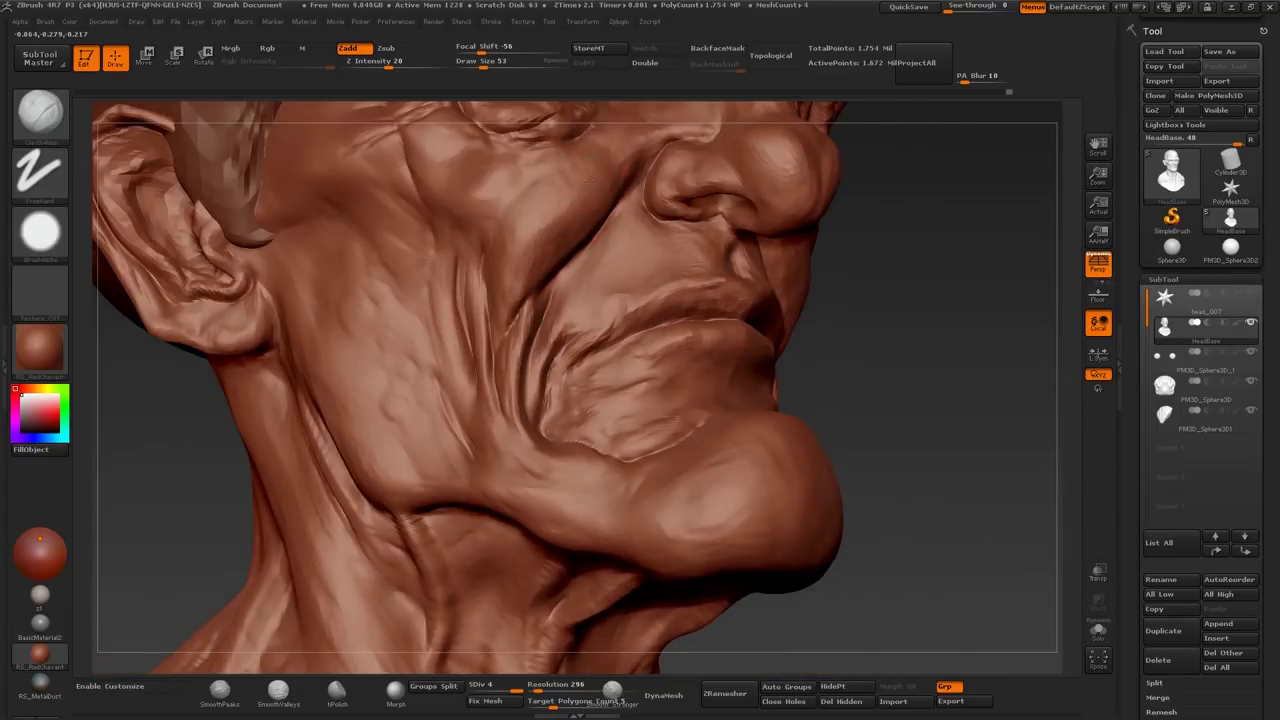
Step: Sculpt and soften the crease beside the nose, then shrink the brush sharply
key("bracketright")
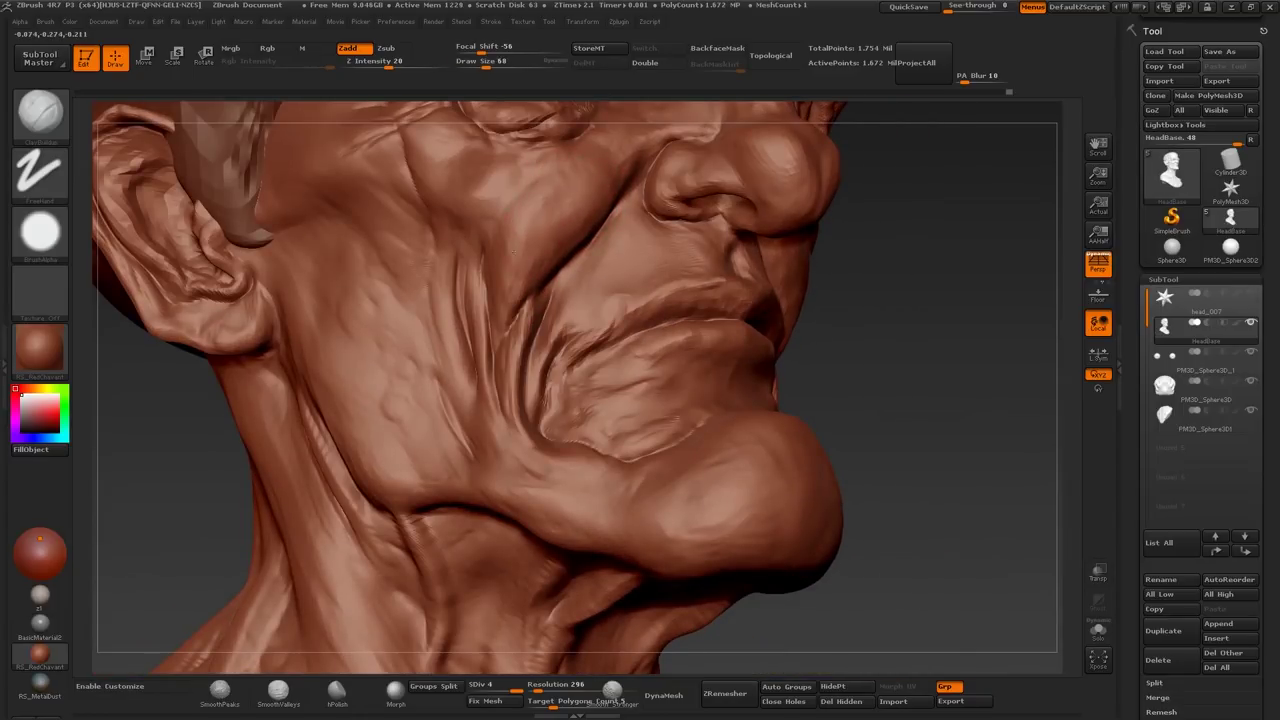
mouse_move(596, 222)
left_mouse_down()
mouse_move(560, 240)
mouse_move(548, 181)
left_mouse_up()
key("bracketleft")
key("bracketleft")
key("bracketleft")
key("bracketleft")
key("bracketleft")
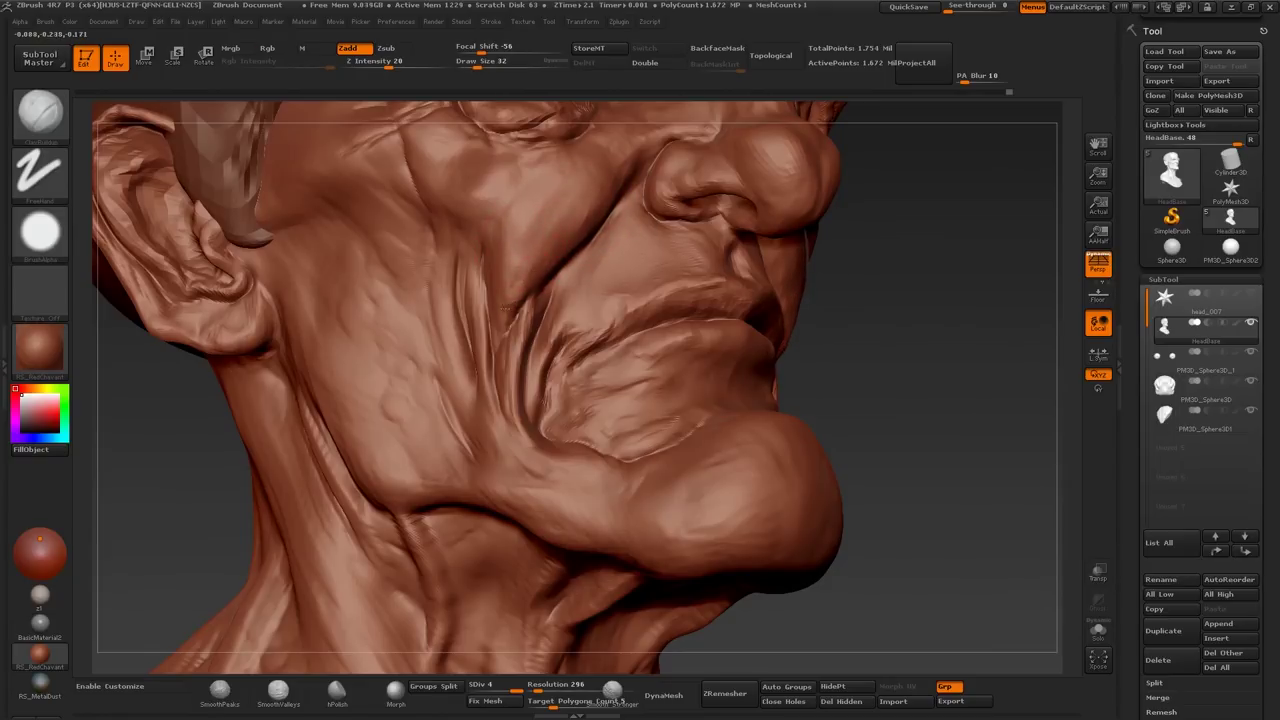
key("s")
Step: Switch to the Dam_Standard crease brush and carve a faint crease into the cheek
key("b")
key("s")
key("t")
key("b")
key("d")
key("s")
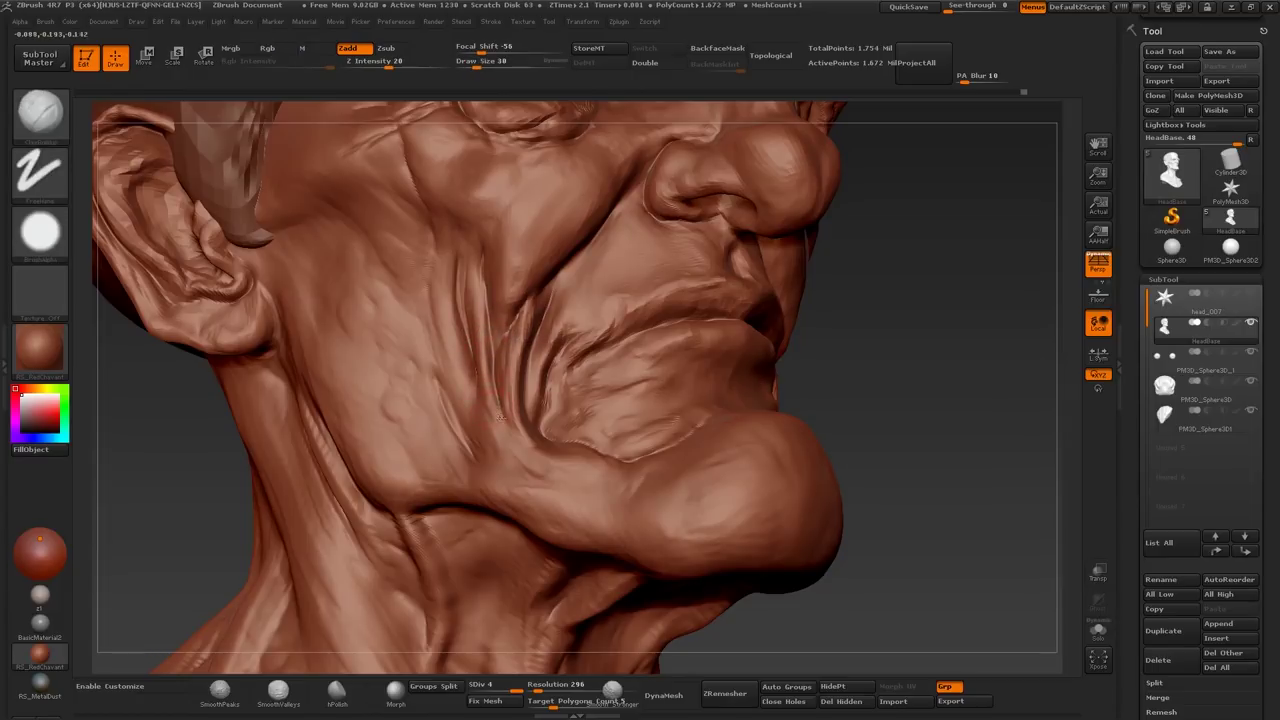
left_click_drag(456, 246, 446, 266)
Step: Switch to the Standard brush with size 50
key("s")
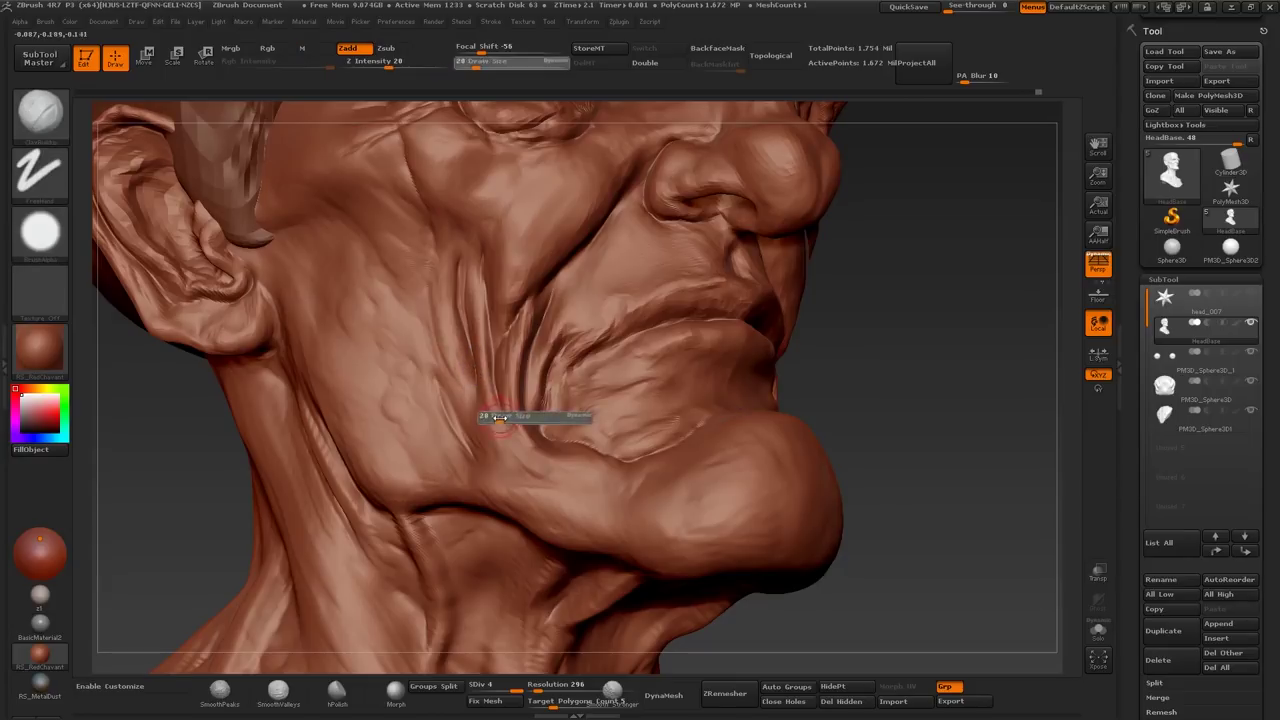
key("s")
type("bst")
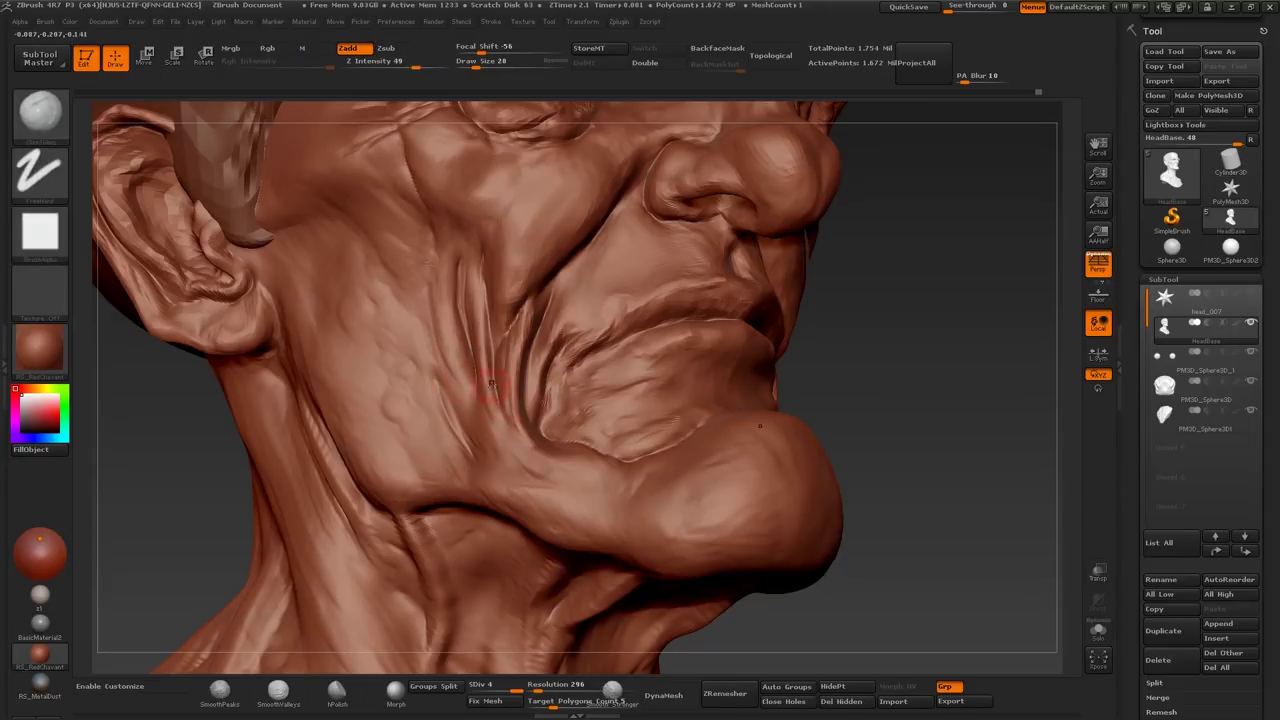
type("50")
key("Return")
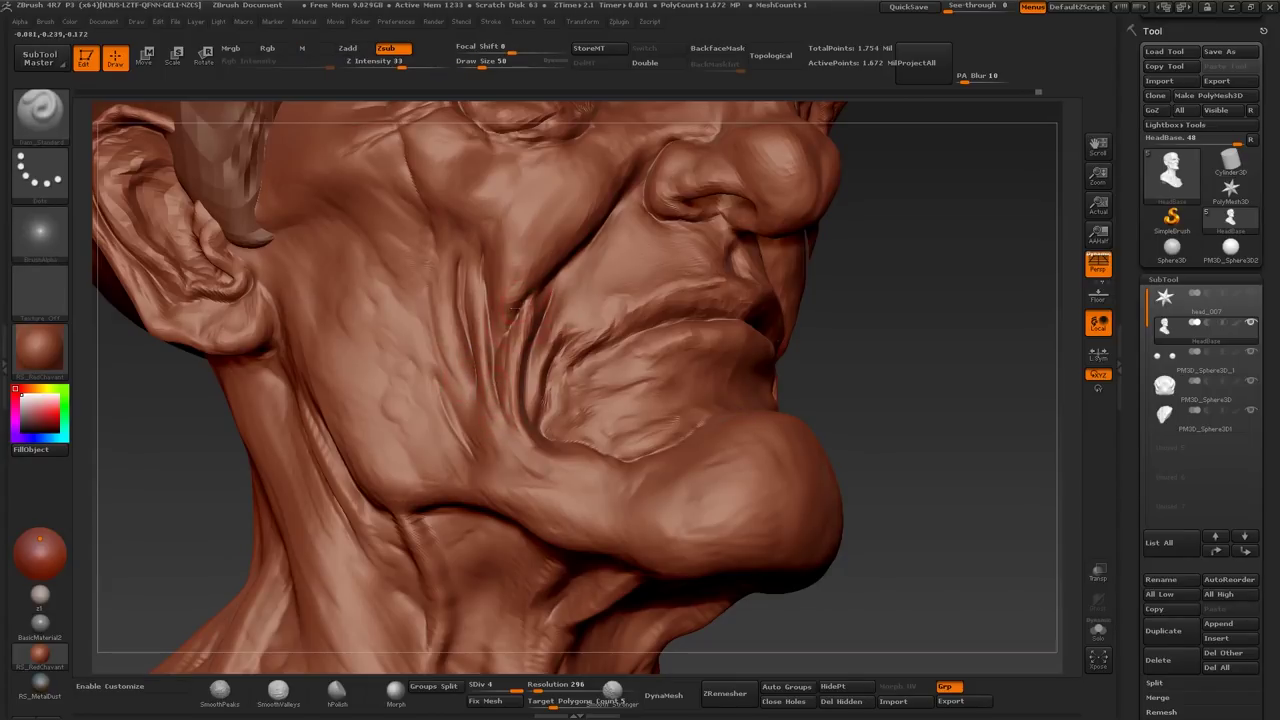
Step: Switch to the Move brush and set the brush size to 42
key("b")
key("m")
key("v")
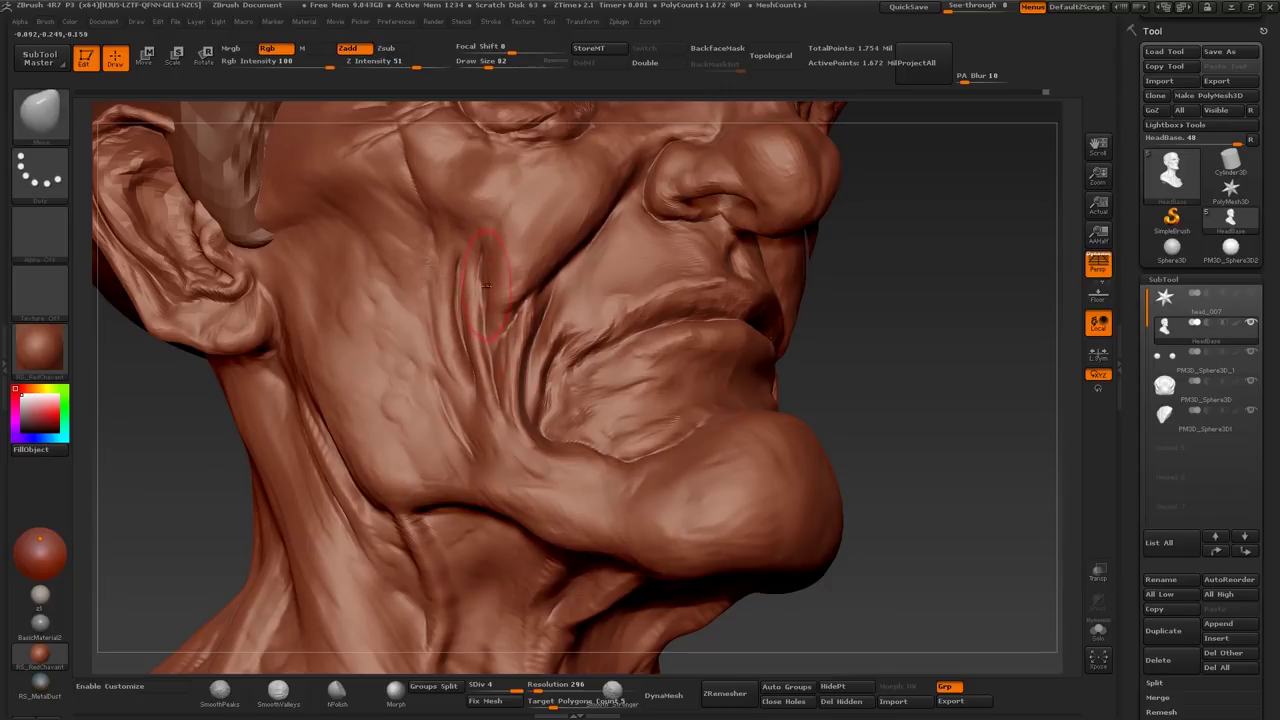
type("bsts42")
key("Return")
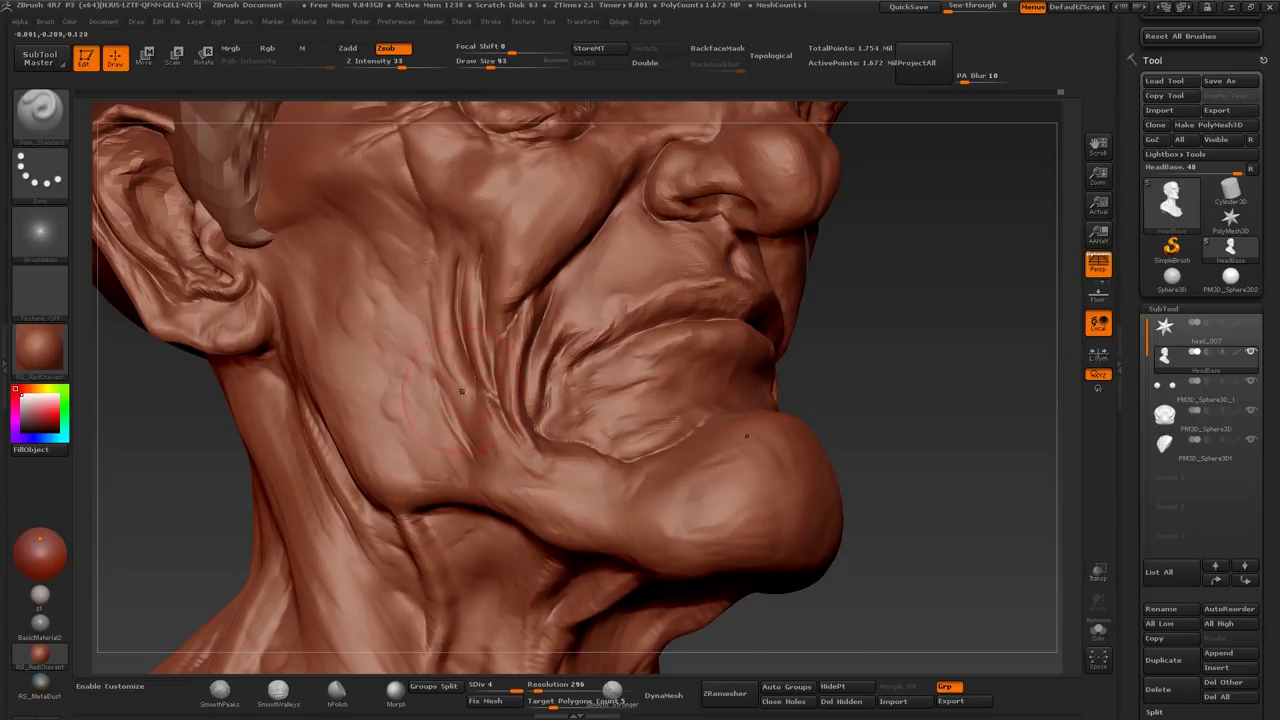
Step: Switch to Clay Buildup and tune the brush size for fine cheek wrinkles
key("bracketleft")
key("bracketleft")
key("bracketleft")
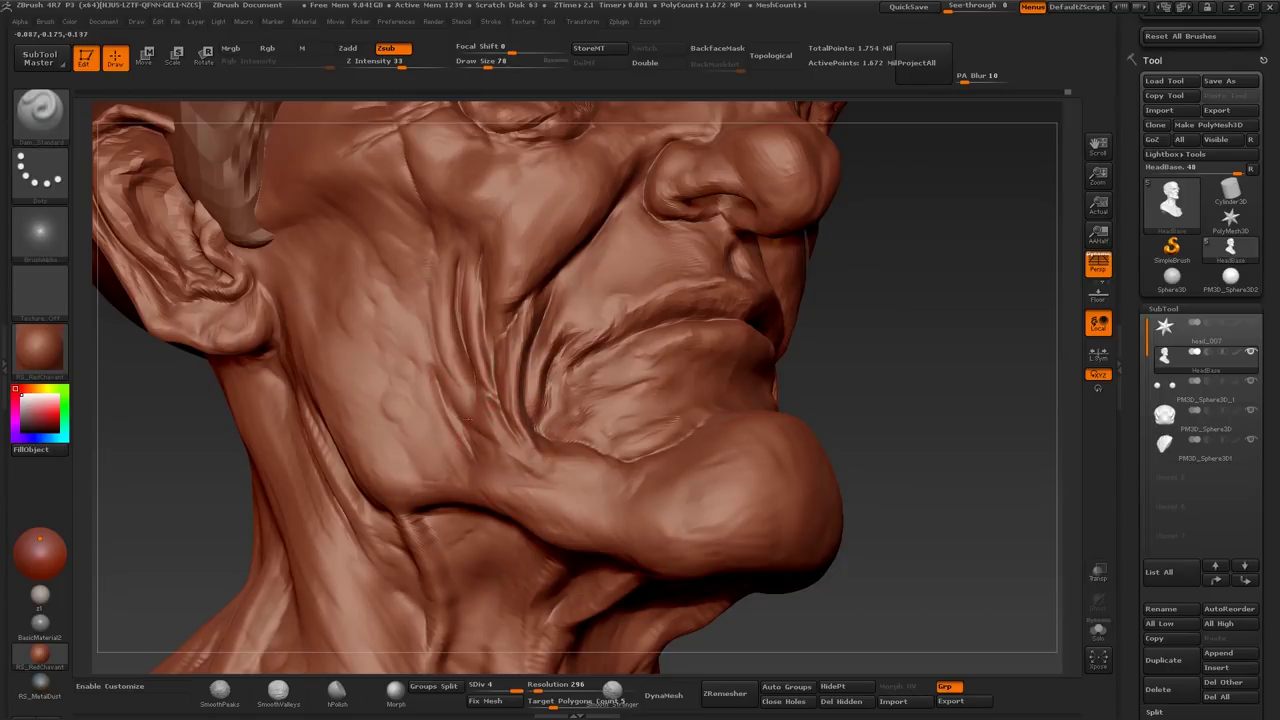
key("b")
key("c")
key("b")
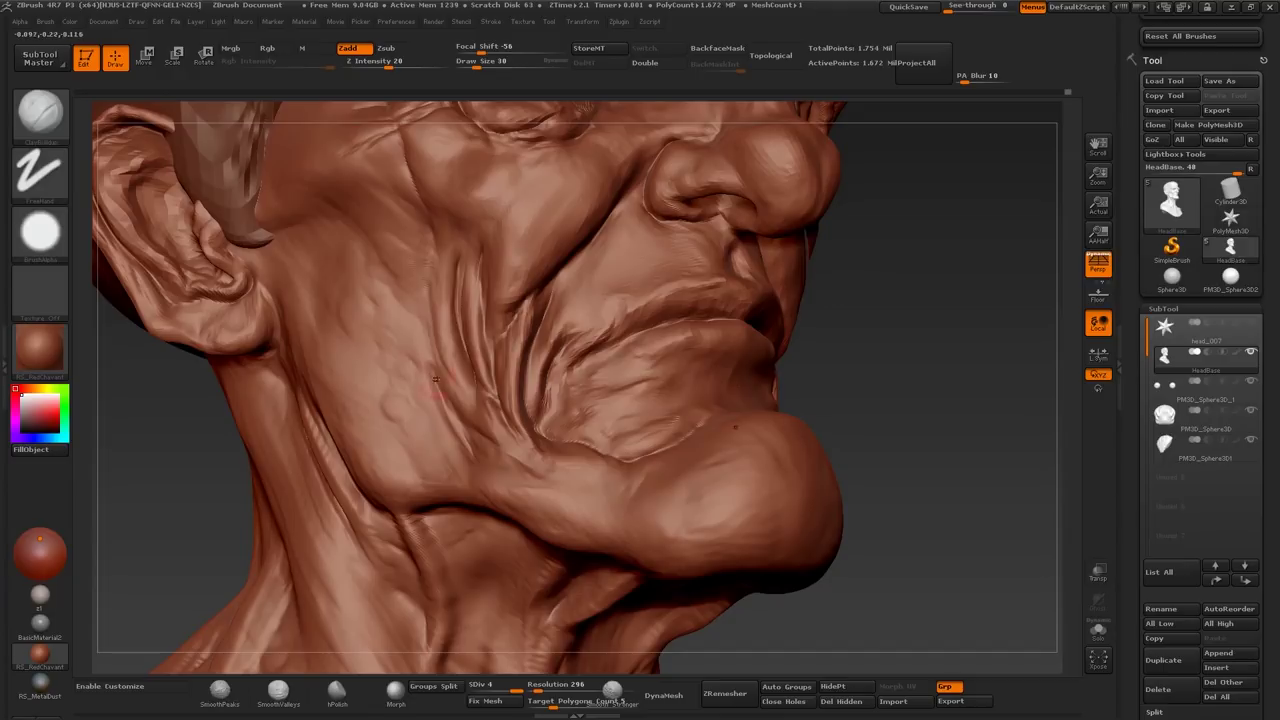
key("bracketright")
key("bracketright")
key("bracketright")
key("bracketright")
key("bracketright")
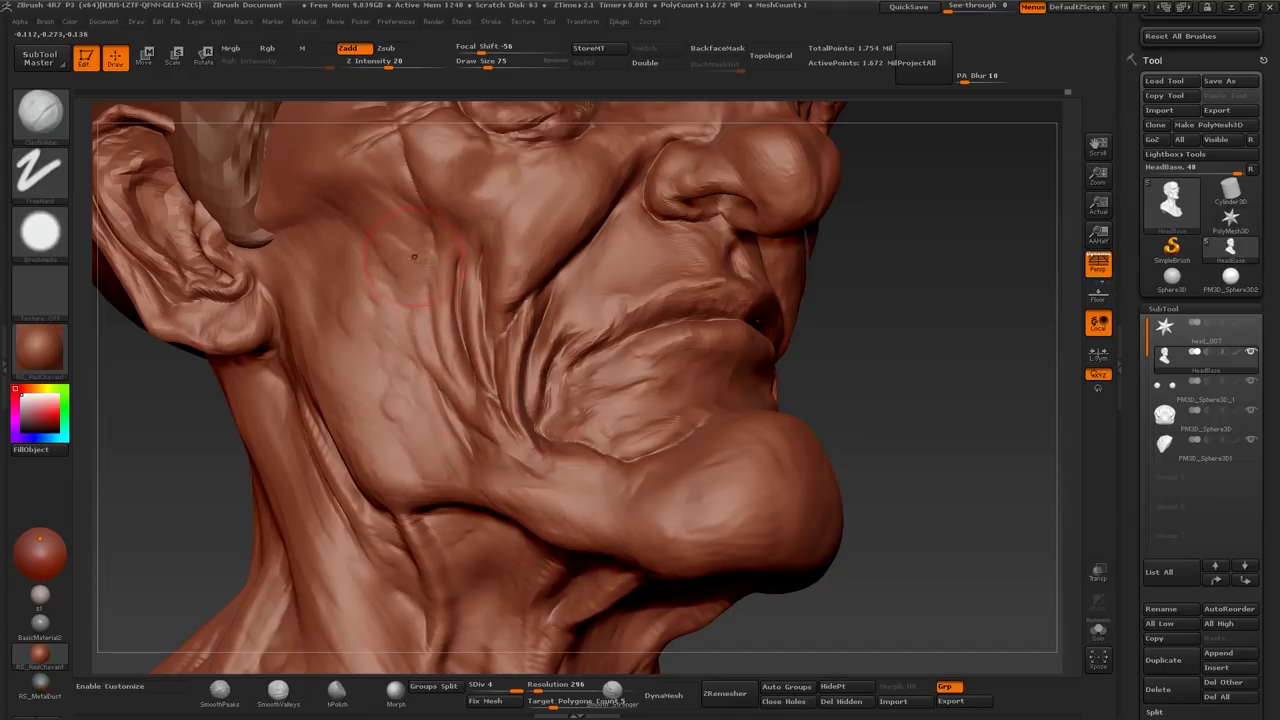
key("bracketright")
key("bracketright")
key("bracketright")
key("bracketright")
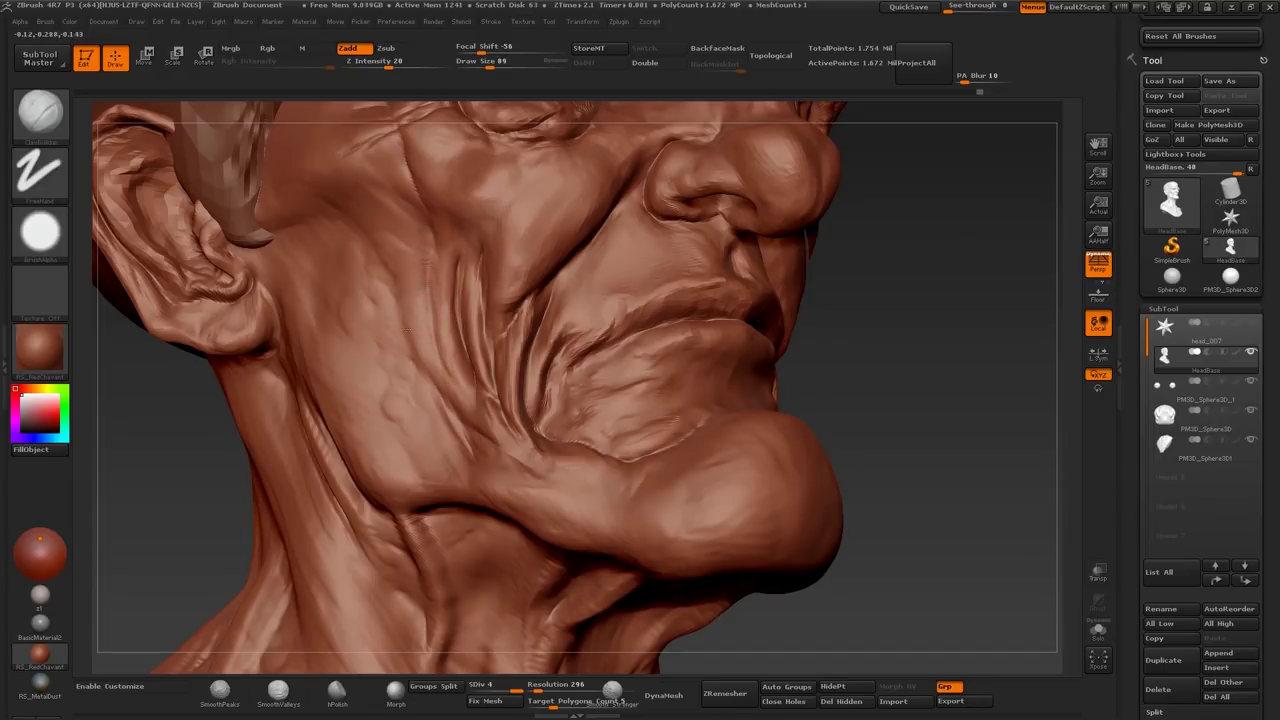
key("bracketleft")
key("bracketleft")
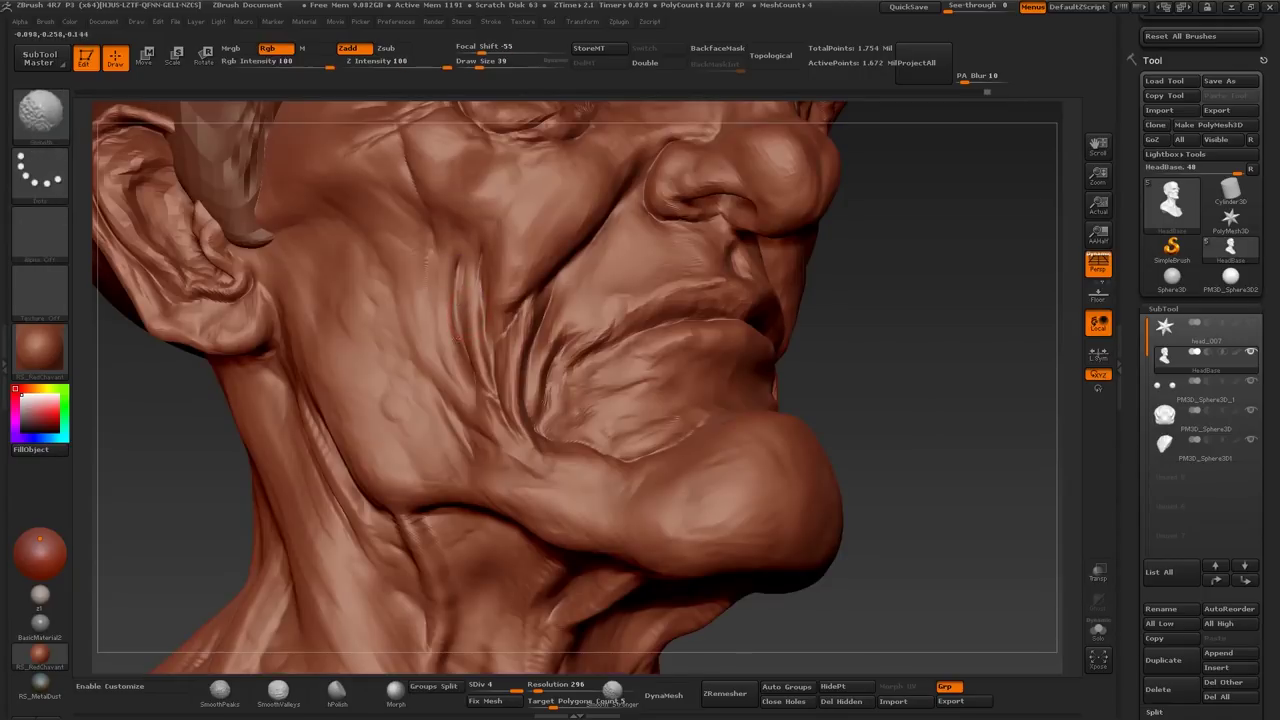
Step: Sculpt and smooth folds on the front of the neck, then orbit to a three-quarter view
key("bracketleft")
key("bracketright")
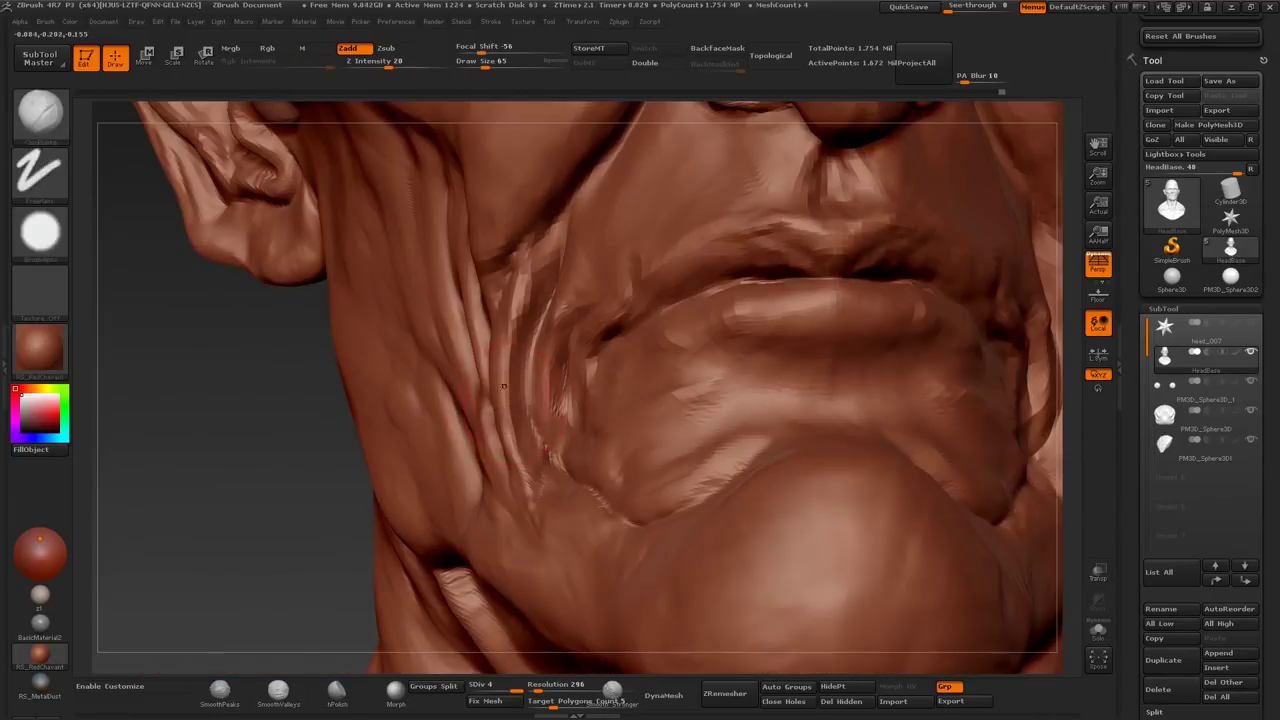
mouse_move(504, 387)
left_mouse_down()
mouse_move(511, 428)
mouse_move(512, 300)
left_mouse_up()
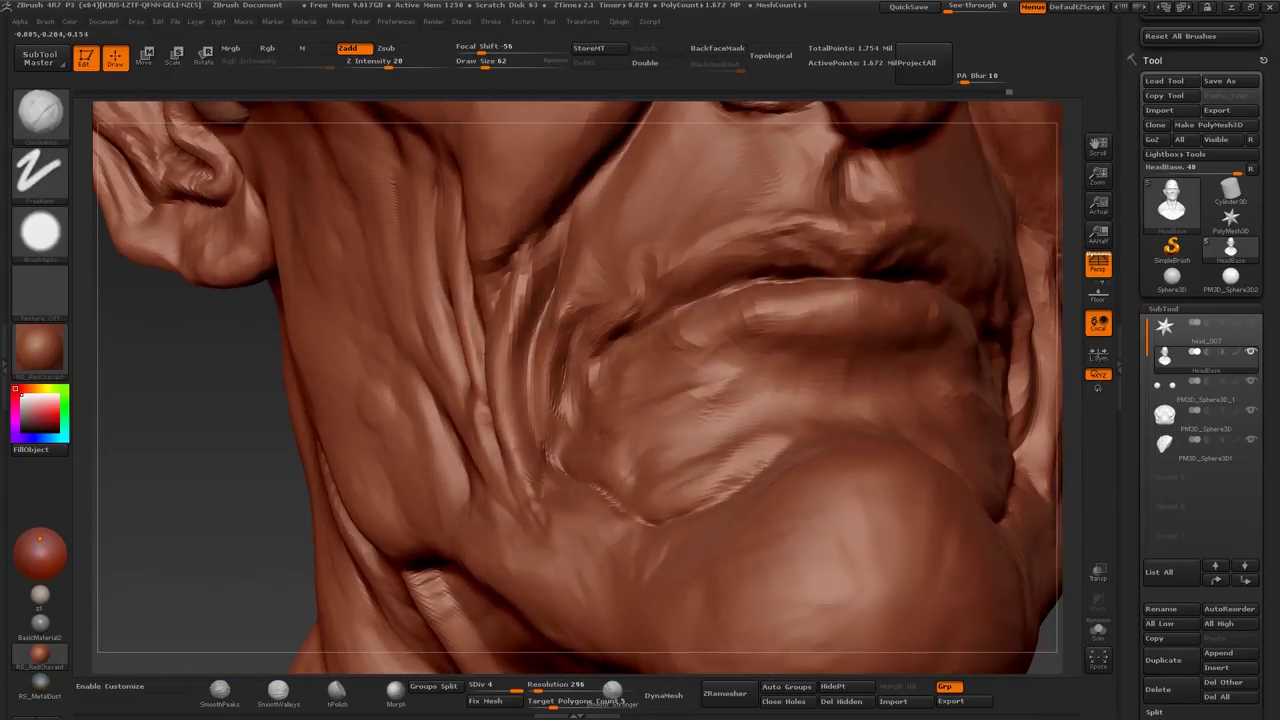
mouse_move(514, 470)
left_mouse_down()
mouse_move(510, 331)
mouse_move(518, 440)
left_mouse_up()
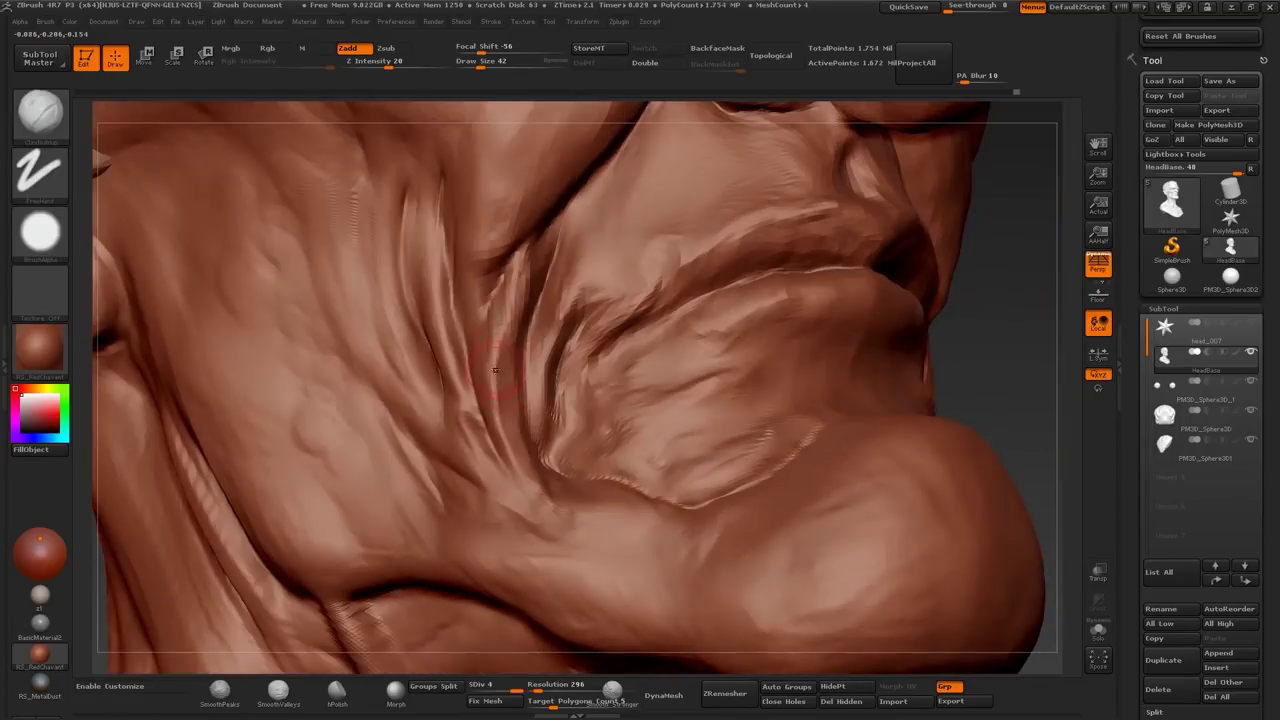
mouse_move(495, 371)
left_mouse_down("shift")
mouse_move(505, 440)
mouse_move(512, 297)
left_mouse_up("shift")
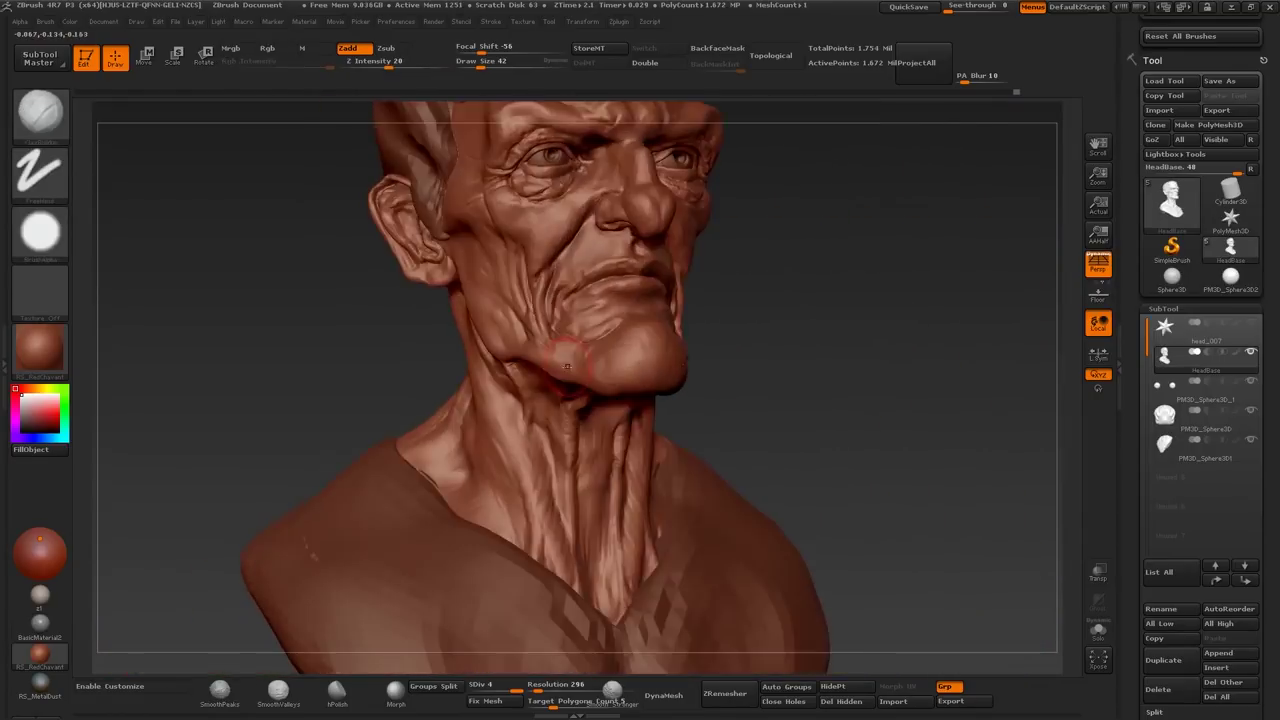
mouse_move(980, 400)
left_mouse_down()
mouse_move(548, 336)
mouse_move(520, 286)
left_mouse_up()
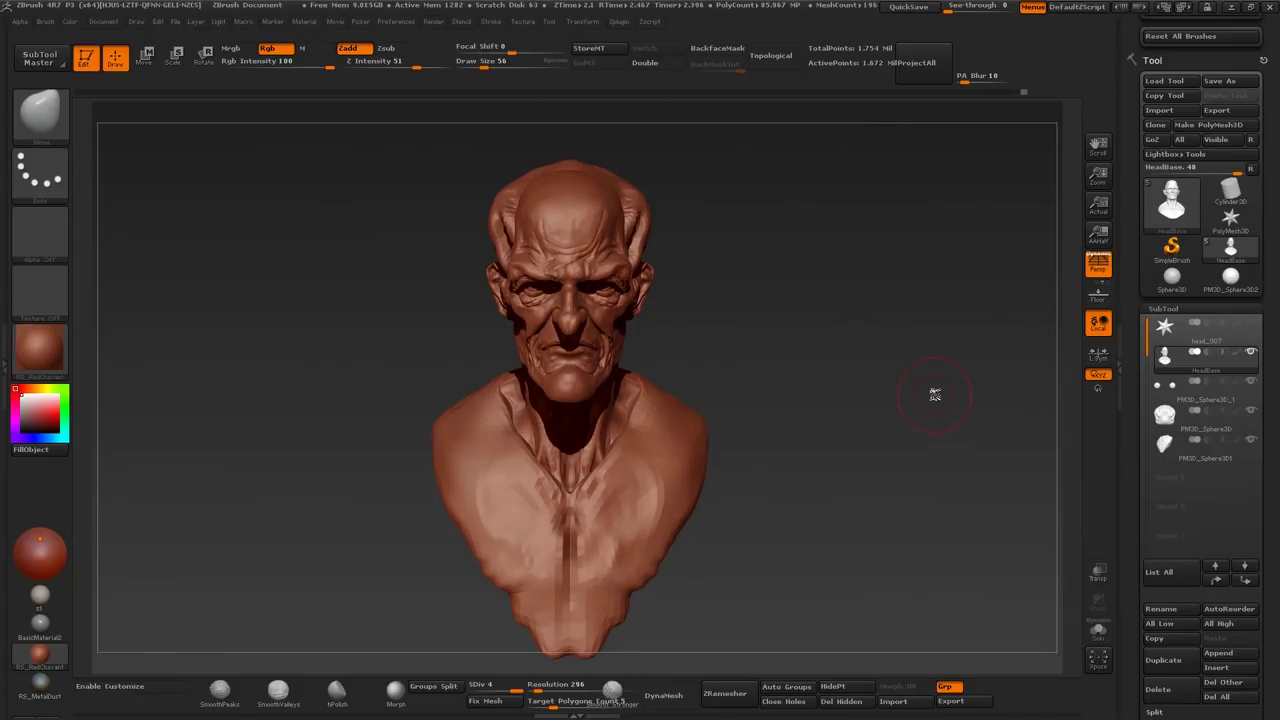
left_click_drag(913, 417, 850, 425)
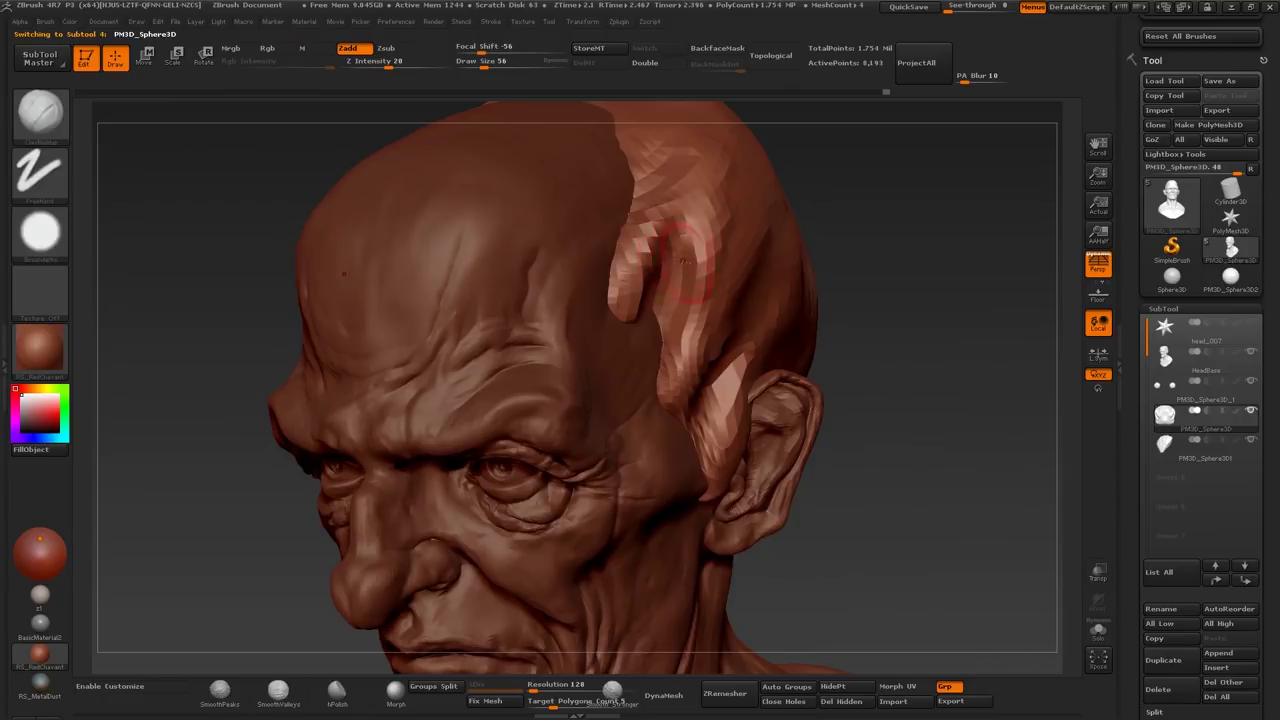
Step: Subdivide the hair mesh twice and sculpt a crease into the hair at the temple
key("ctrl+d")
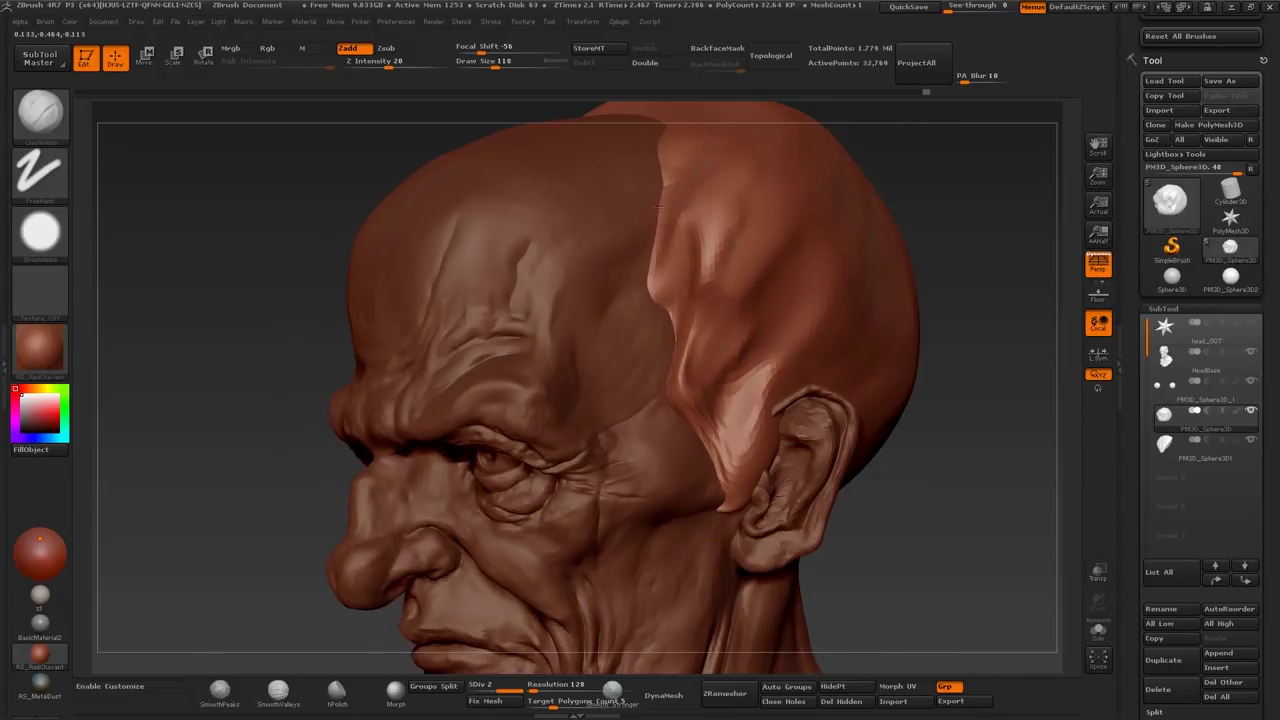
key("ctrl+d")
left_click_drag(680, 305, 723, 372)
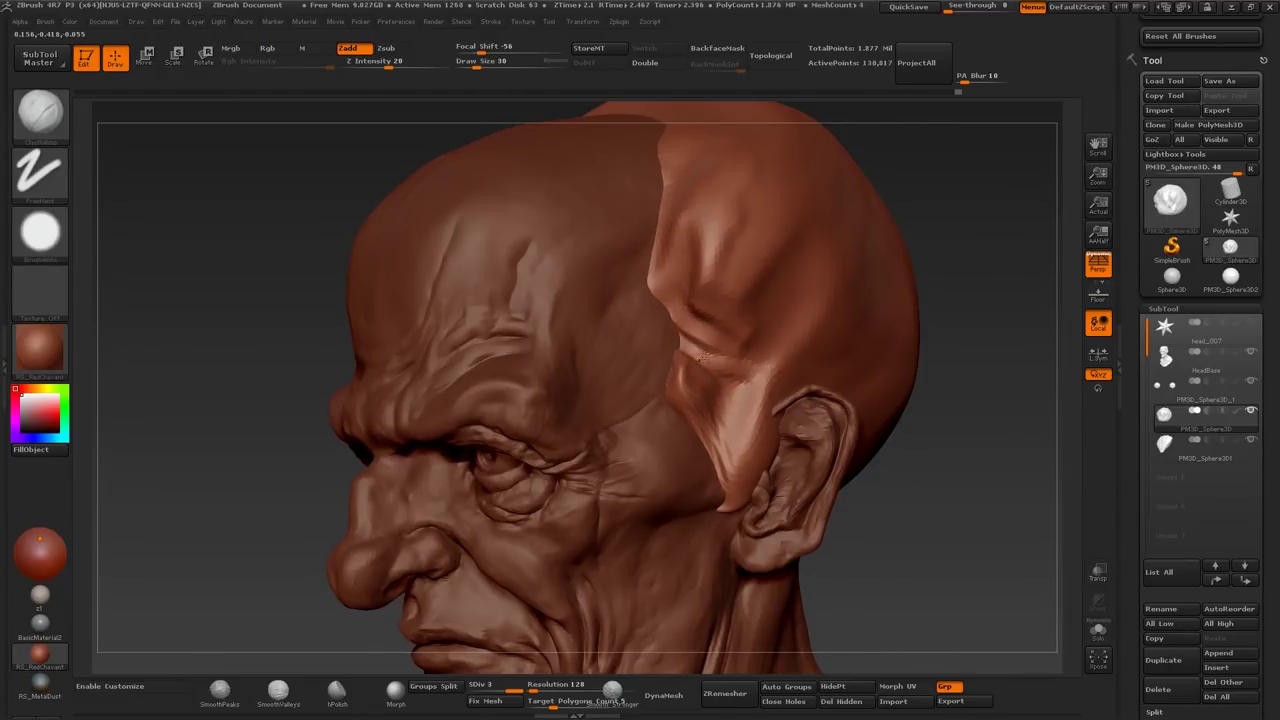
key("bracketright")
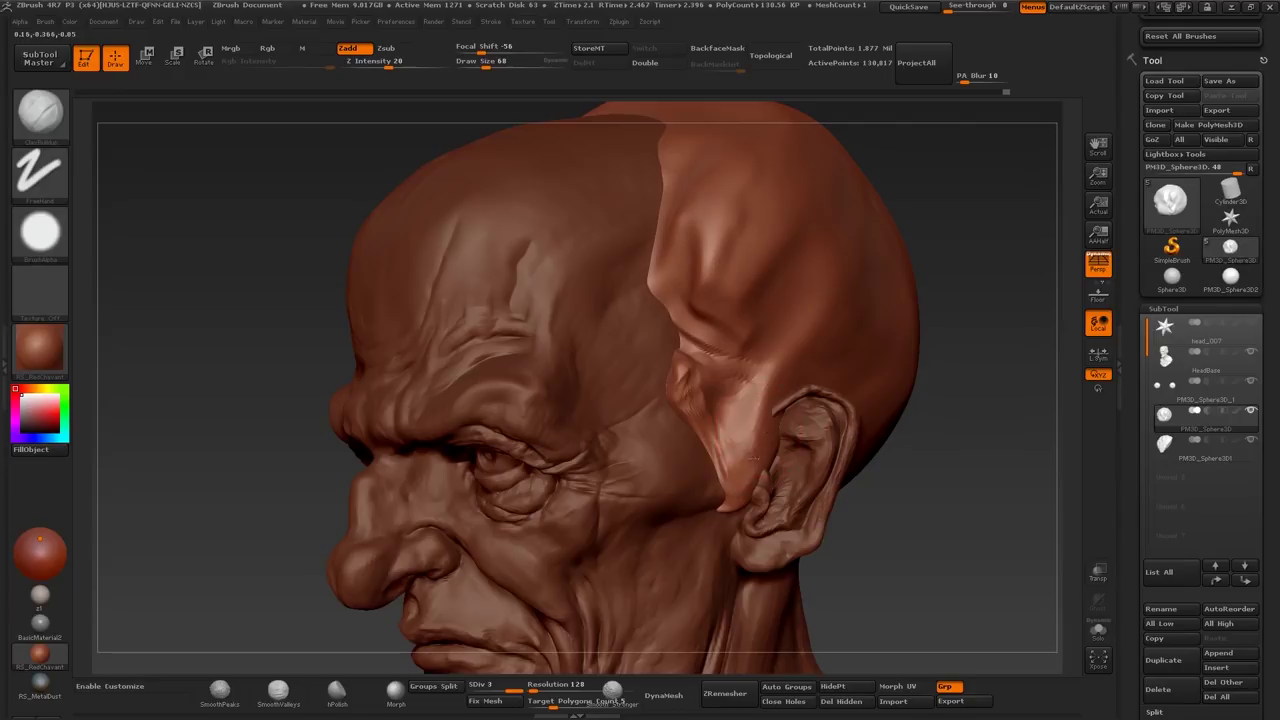
key("bracketleft")
key("bracketleft")
key("bracketleft")
Step: Frame the bust and orbit through three-quarter and side views while resizing the brush
key("f")
mouse_move(715, 393)
left_mouse_down()
mouse_move(720, 363)
mouse_move(797, 338)
mouse_move(708, 370)
mouse_move(790, 382)
left_mouse_up()
key("bracketright")
key("bracketright")
key("bracketright")
key("bracketleft")
key("bracketright")
mouse_move(760, 300)
left_mouse_down()
mouse_move(772, 318)
mouse_move(700, 368)
left_mouse_up()
key("bracketleft")
key("bracketleft")
key("bracketleft")
mouse_move(678, 285)
left_mouse_down()
mouse_move(720, 300)
mouse_move(690, 310)
mouse_move(718, 316)
mouse_move(685, 328)
mouse_move(718, 387)
mouse_move(710, 450)
mouse_move(700, 385)
mouse_move(640, 360)
left_mouse_up()
key("bracketright")
key("bracketright")
key("bracketright")
key("bracketleft")
key("bracketleft")
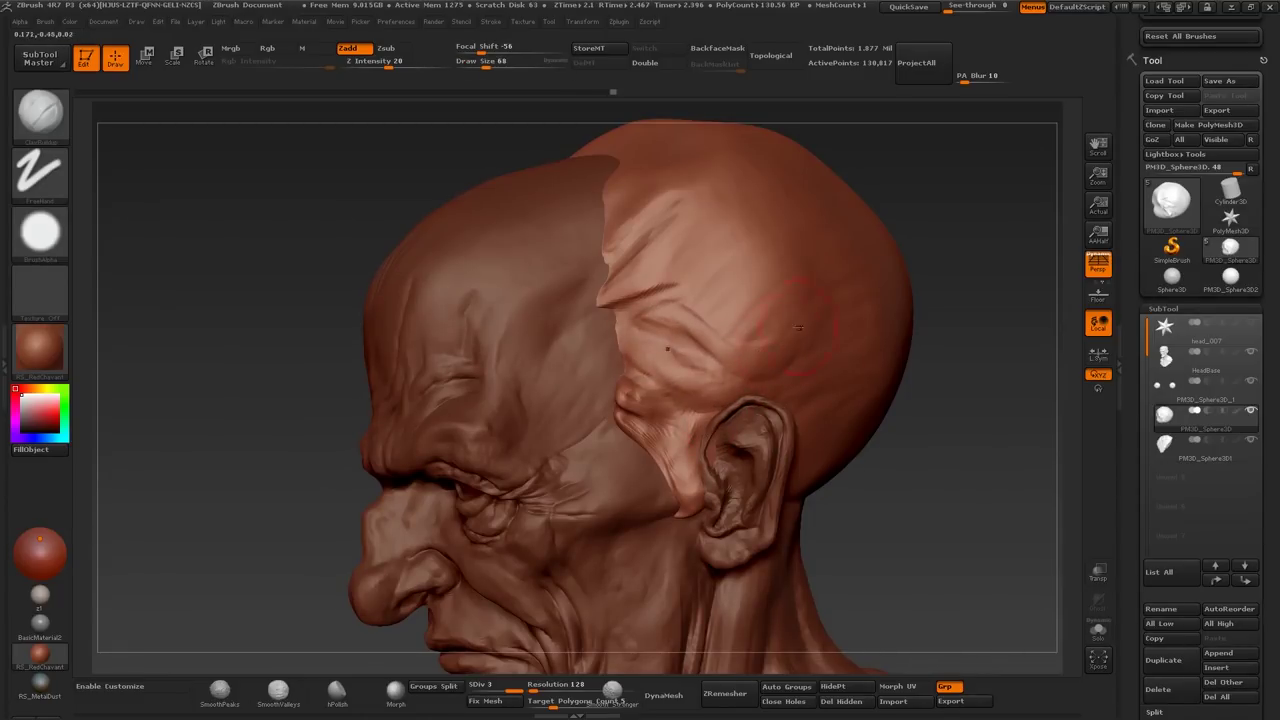
key("bracketright")
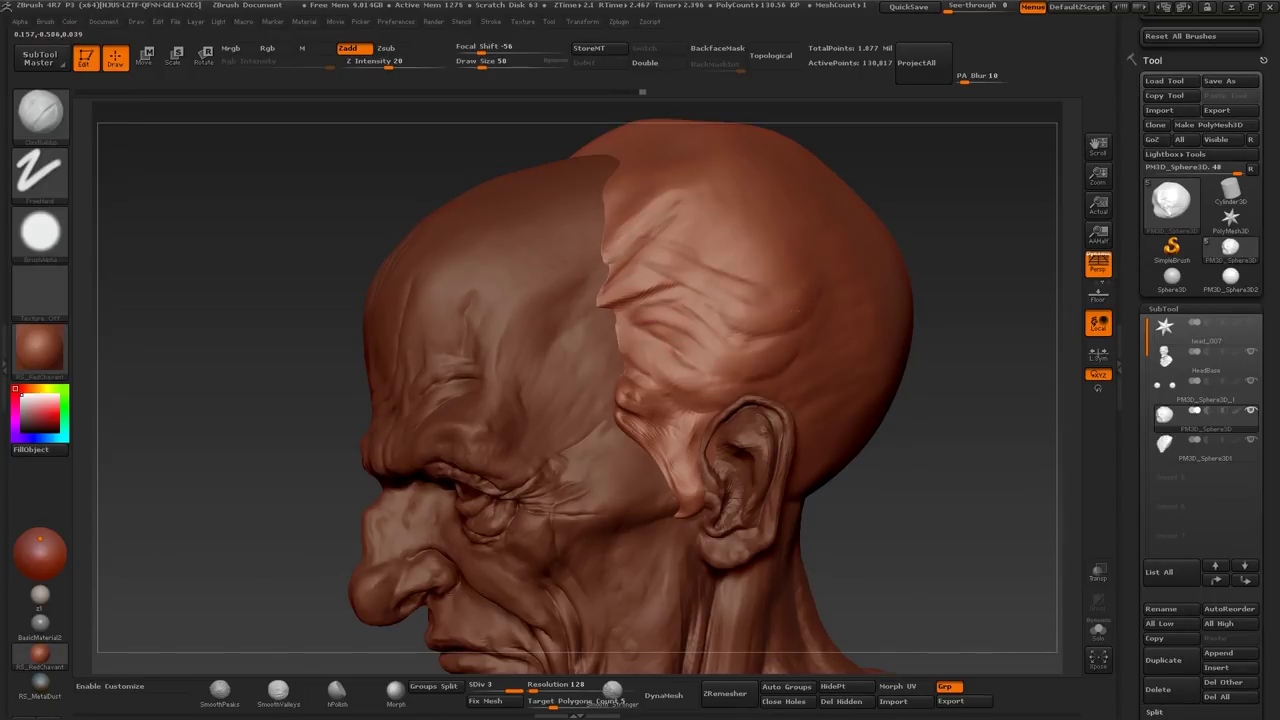
mouse_move(720, 300)
left_mouse_down()
mouse_move(758, 312)
mouse_move(665, 360)
mouse_move(650, 416)
mouse_move(610, 360)
left_mouse_up()
Step: Sculpt a fold into the top of the hair and smooth it out
key("f")
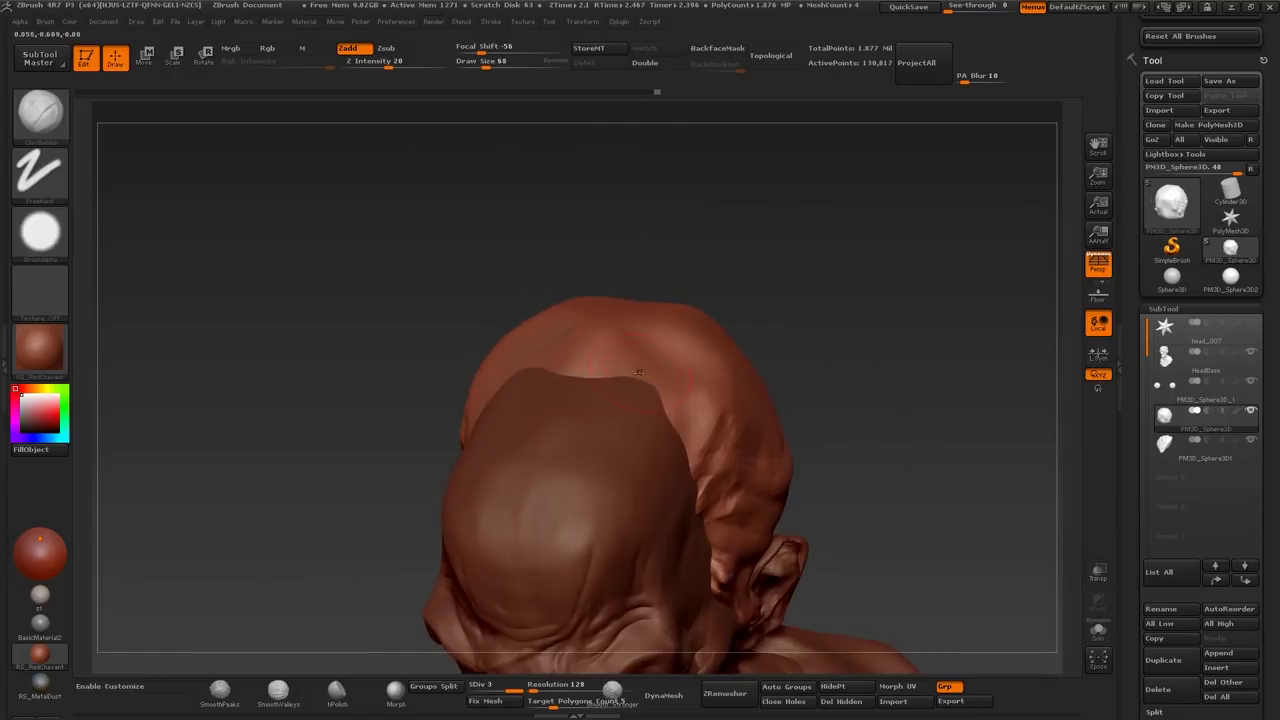
key("bracketright")
key("f")
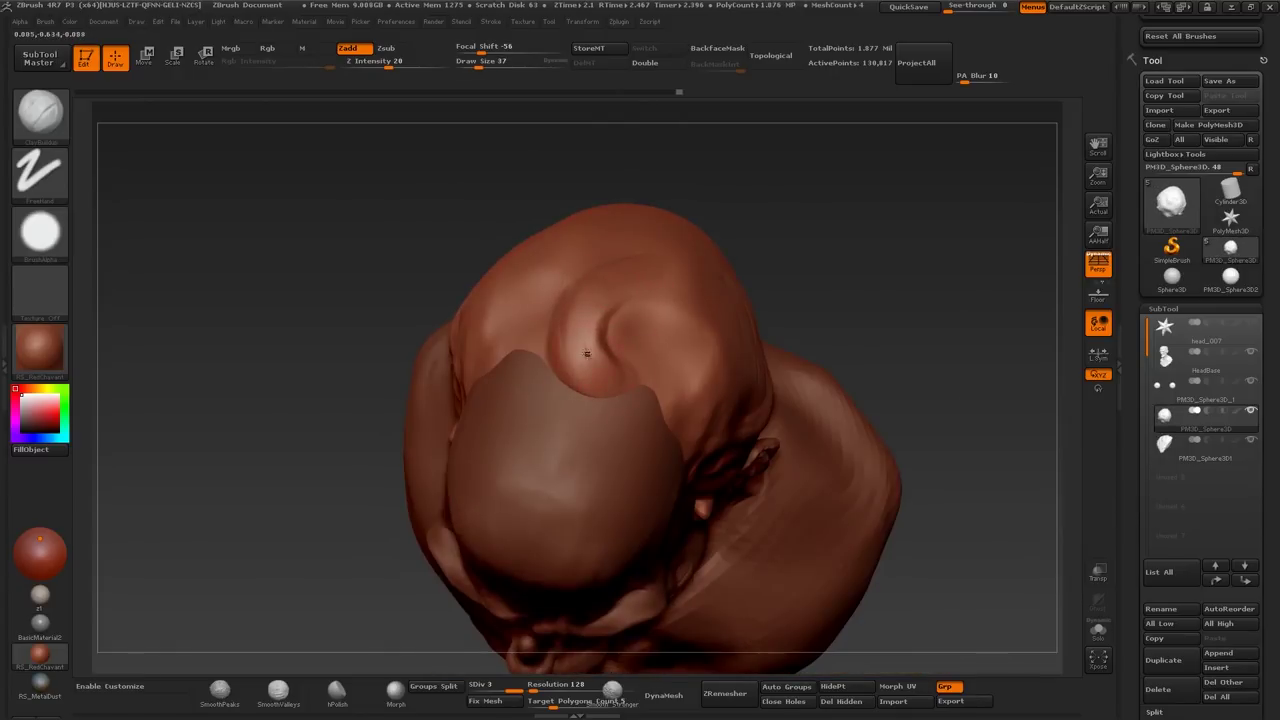
mouse_move(633, 375)
left_mouse_down()
mouse_move(640, 330)
mouse_move(660, 380)
left_mouse_up()
key("bracketleft")
mouse_move(645, 300)
left_mouse_down()
mouse_move(660, 370)
mouse_move(630, 352)
mouse_move(551, 360)
mouse_move(508, 183)
mouse_move(507, 397)
left_mouse_up()
key("bracketright")
key("bracketleft")
Step: Orbit around the hair mass to inspect the ear and side of the head
mouse_move(514, 386)
left_mouse_down()
mouse_move(508, 522)
mouse_move(535, 555)
mouse_move(530, 574)
left_mouse_up()
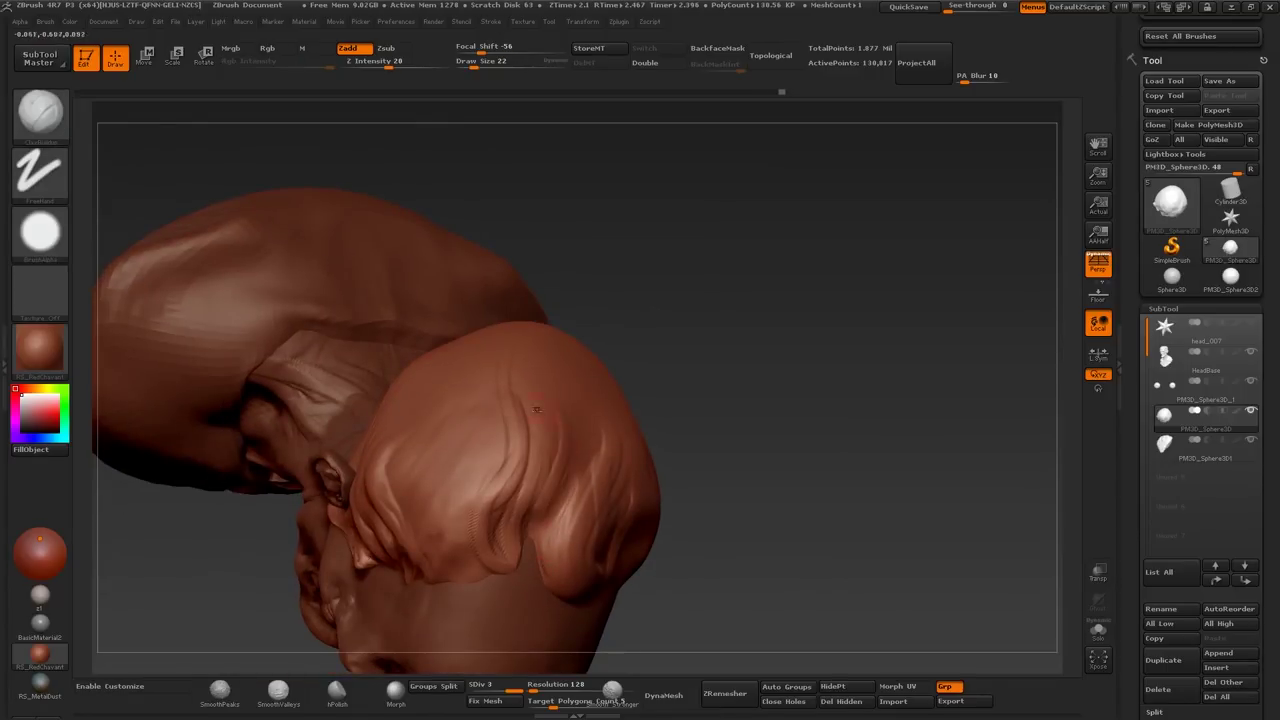
left_click_drag(558, 440, 570, 415)
mouse_move(582, 470)
left_mouse_down()
mouse_move(568, 545)
mouse_move(607, 590)
left_mouse_up()
mouse_move(580, 512)
left_mouse_down()
mouse_move(612, 586)
mouse_move(575, 548)
mouse_move(640, 484)
left_mouse_up()
mouse_move(555, 447)
left_mouse_down()
mouse_move(424, 435)
mouse_move(415, 400)
mouse_move(577, 547)
mouse_move(575, 494)
left_mouse_up()
key("s")
key("f")
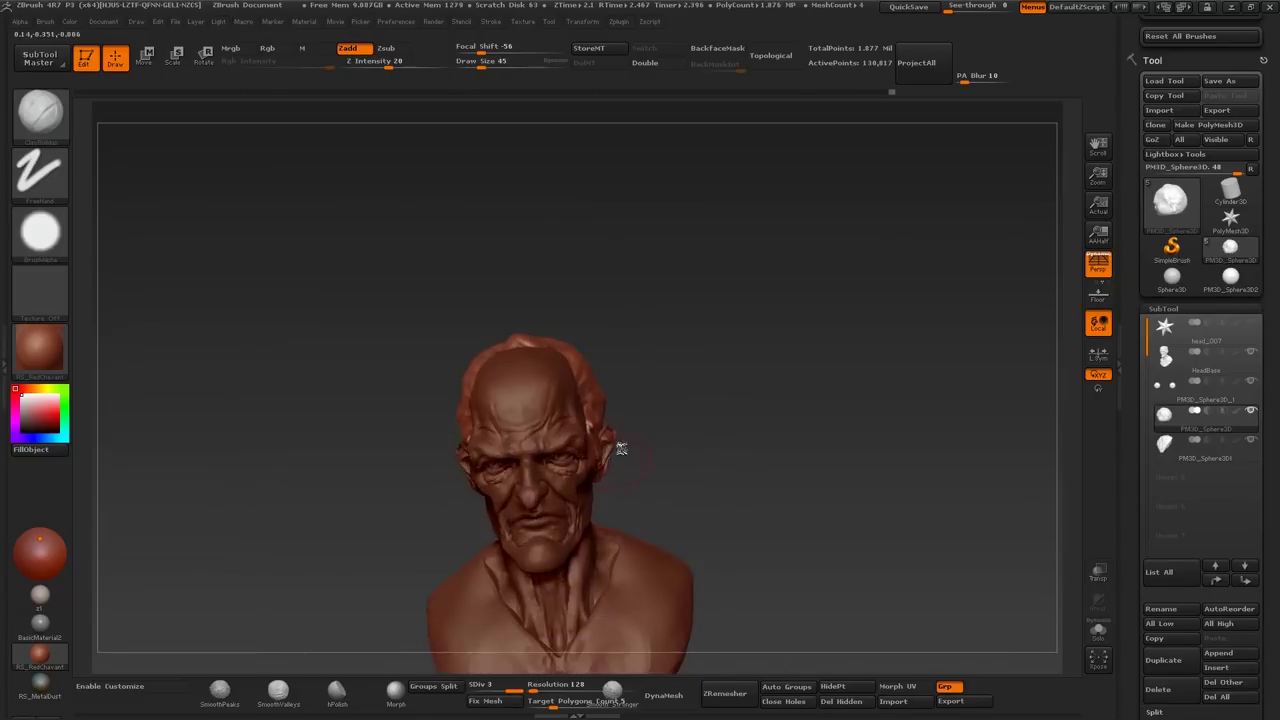
left_click(600, 440, "alt")
mouse_move(600, 440)
left_mouse_down()
mouse_move(563, 380)
mouse_move(512, 353)
left_mouse_up()
mouse_move(432, 360)
left_mouse_down()
mouse_move(463, 268)
mouse_move(429, 371)
mouse_move(557, 394)
mouse_move(391, 347)
mouse_move(566, 357)
mouse_move(545, 330)
mouse_move(370, 343)
mouse_move(463, 262)
mouse_move(520, 276)
left_mouse_up()
left_click(570, 352, "alt")
type("s105")
key("Return")
type("s78")
key("Return")
type("s")
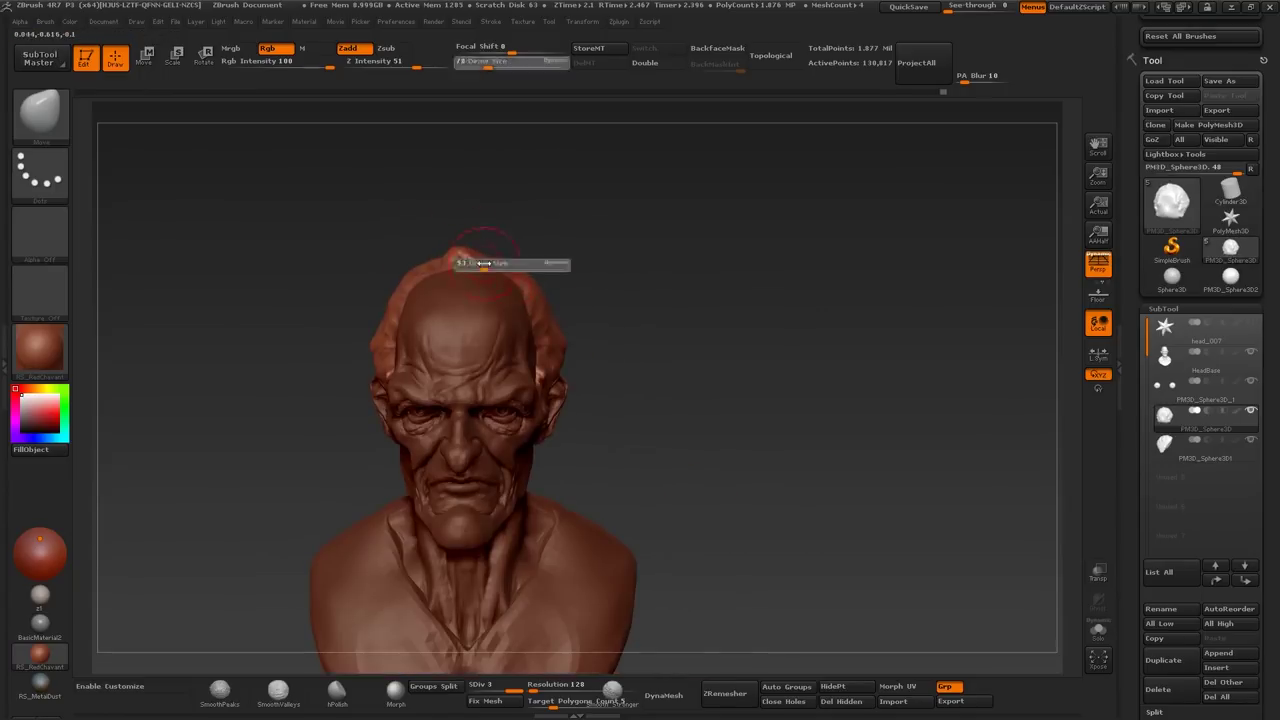
type("56")
key("Return")
mouse_move(577, 344)
left_mouse_down()
mouse_move(629, 306)
mouse_move(621, 386)
mouse_move(578, 363)
mouse_move(606, 428)
mouse_move(599, 364)
mouse_move(634, 306)
mouse_move(655, 320)
left_mouse_up()
key("b")
key("c")
key("l")
type("s42")
key("Return")
type("s24")
key("Return")
type("s15")
key("Return")
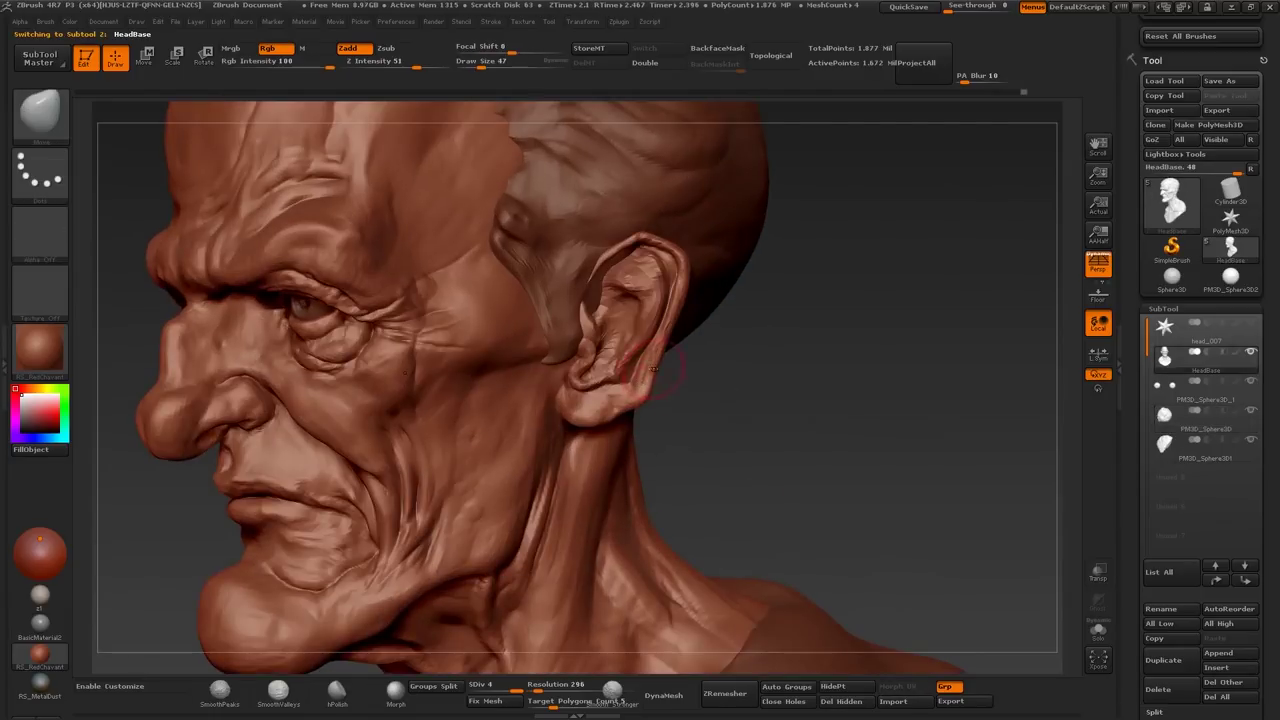
Step: Resize the brush for cheek and jaw wrinkles, orbit to a new angle, and set size 72
key("bracketright")
key("bracketright")
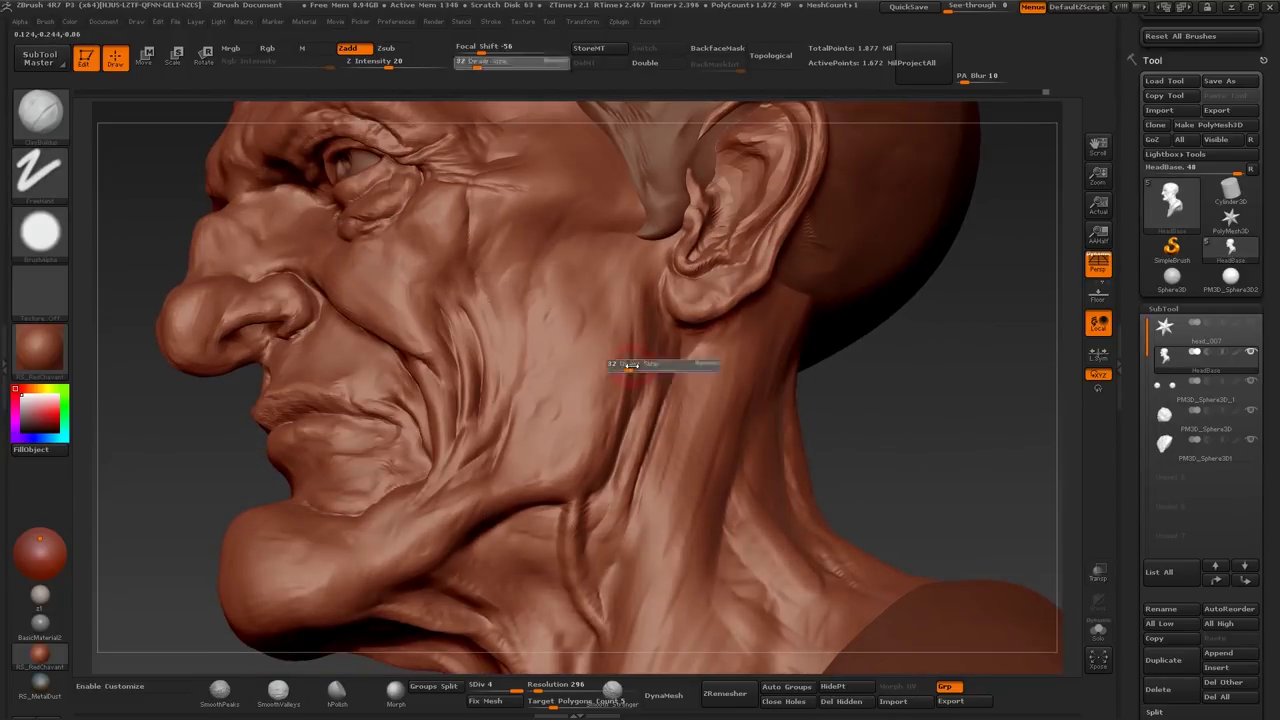
key("bracketleft")
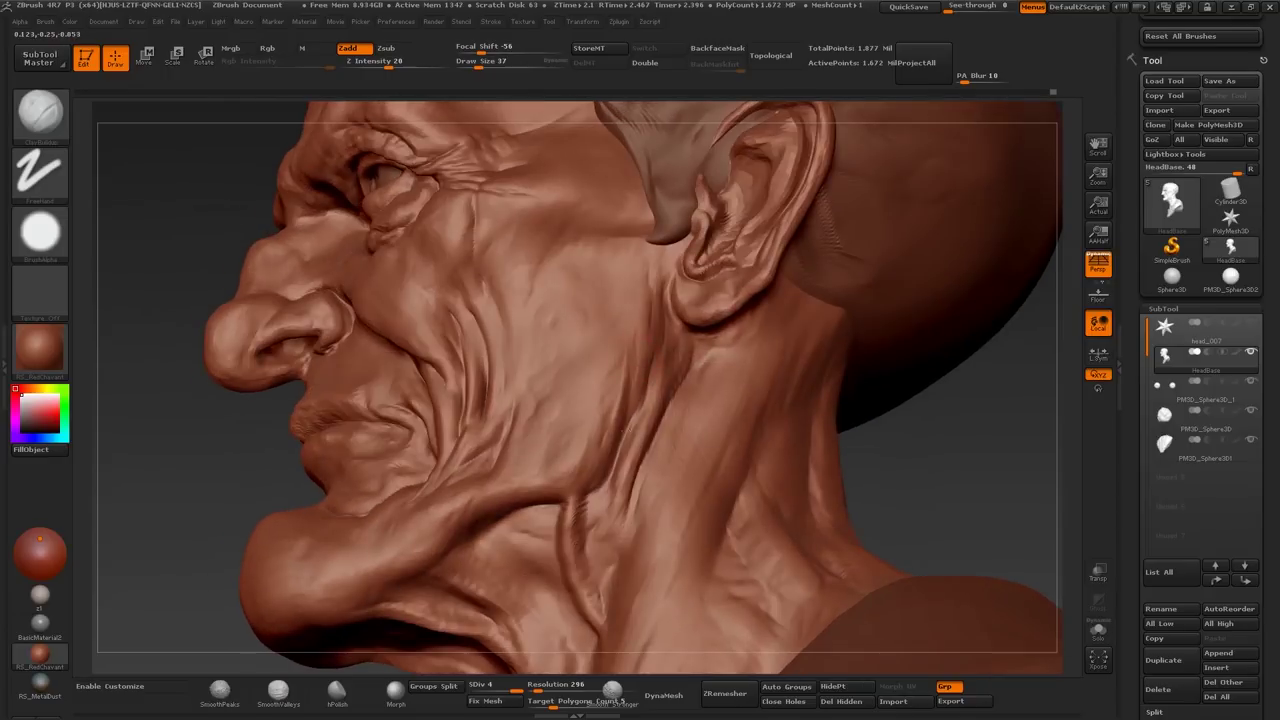
key("s")
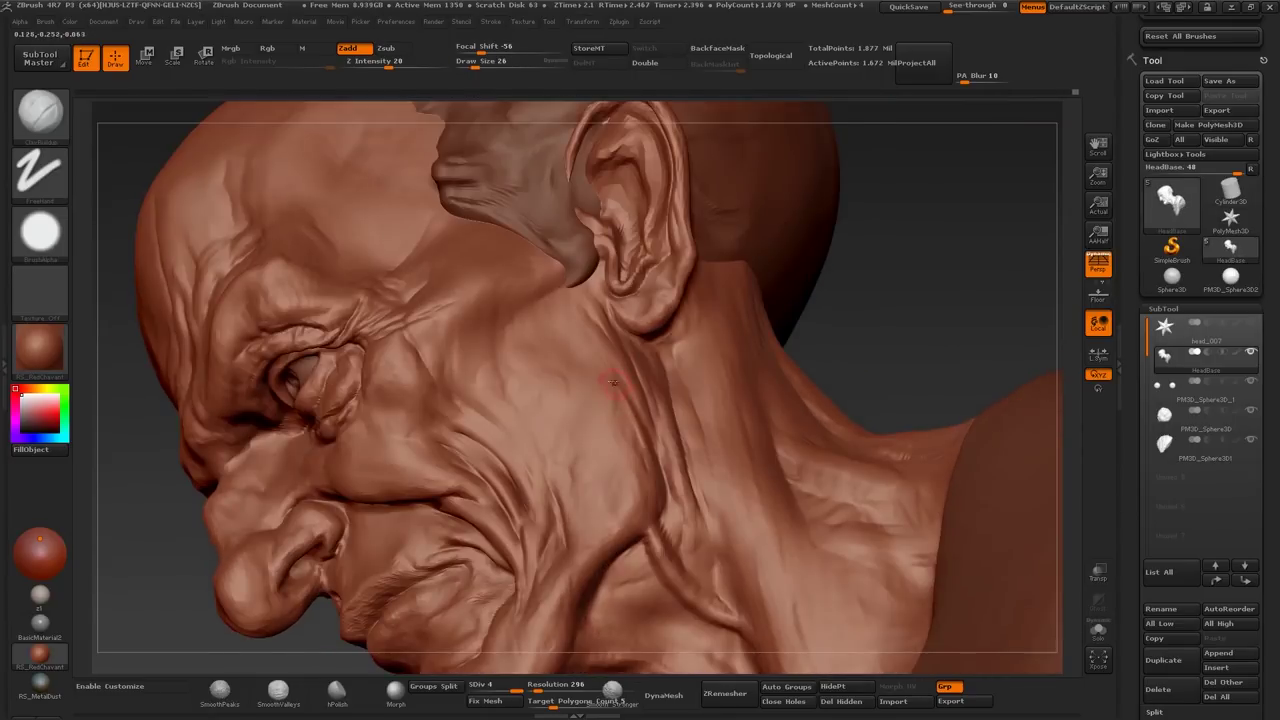
key("bracketleft")
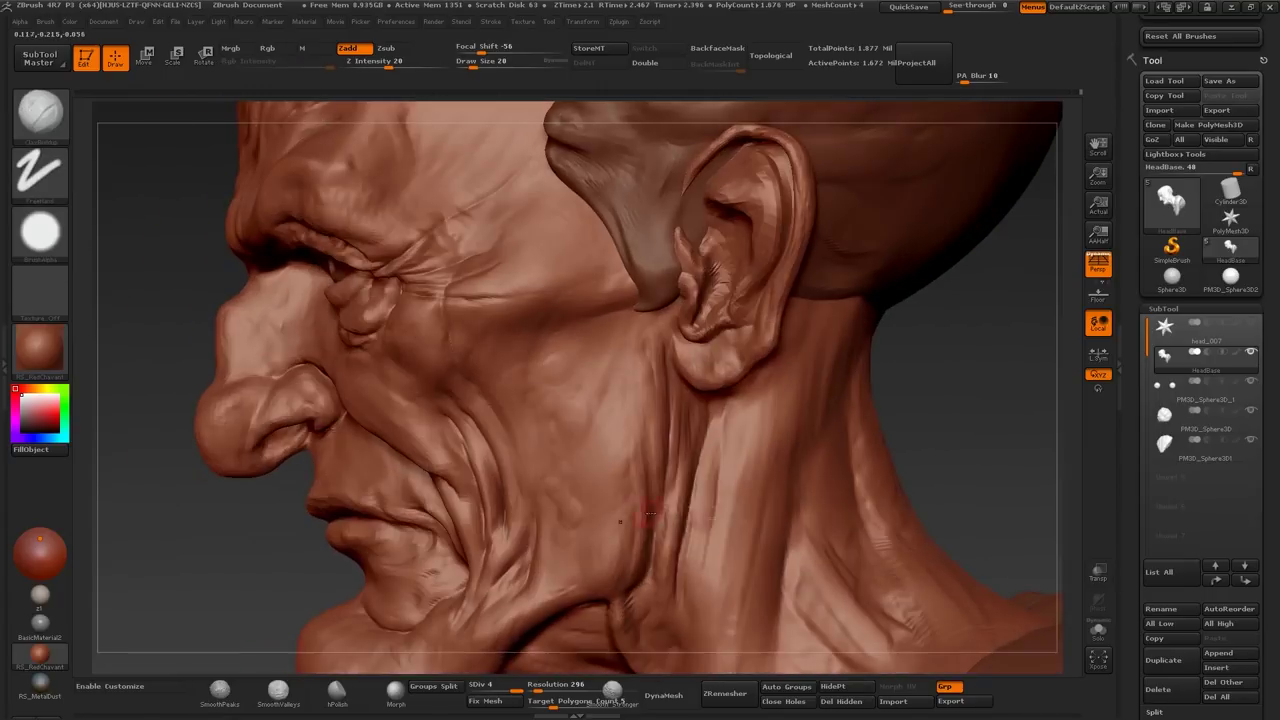
key("bracketleft")
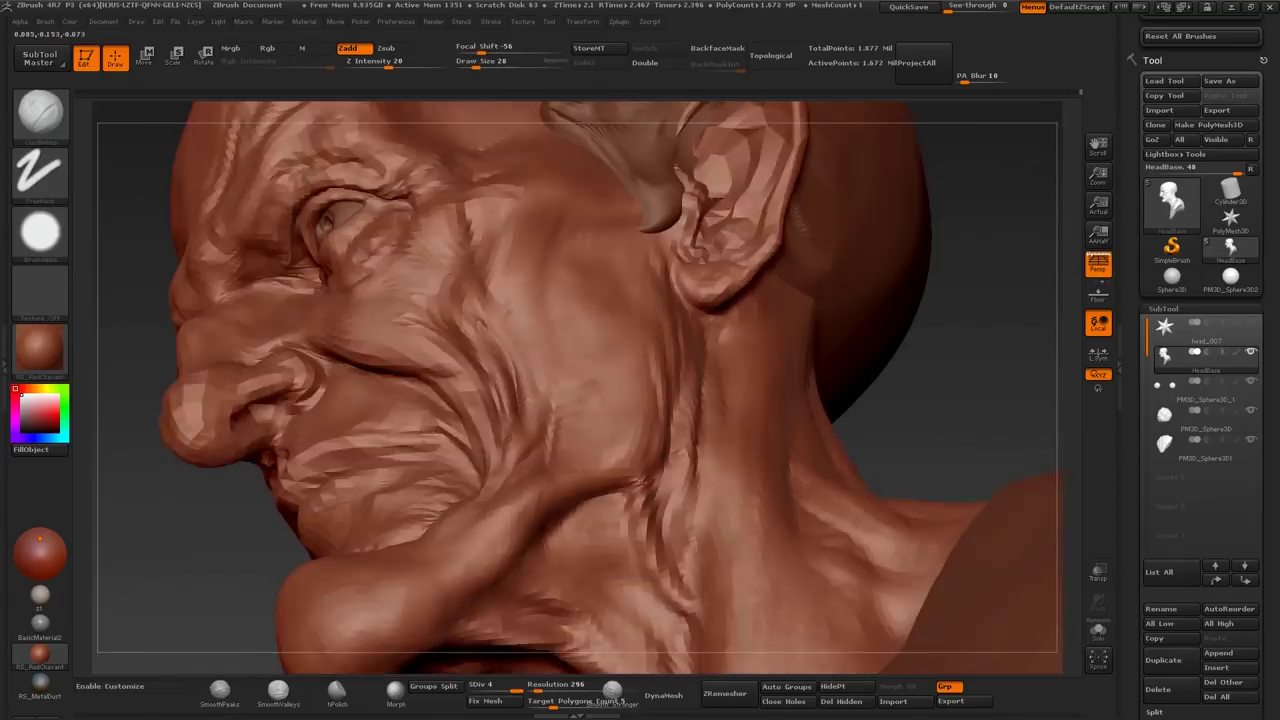
key("bracketleft")
left_click_drag(612, 555, 603, 363)
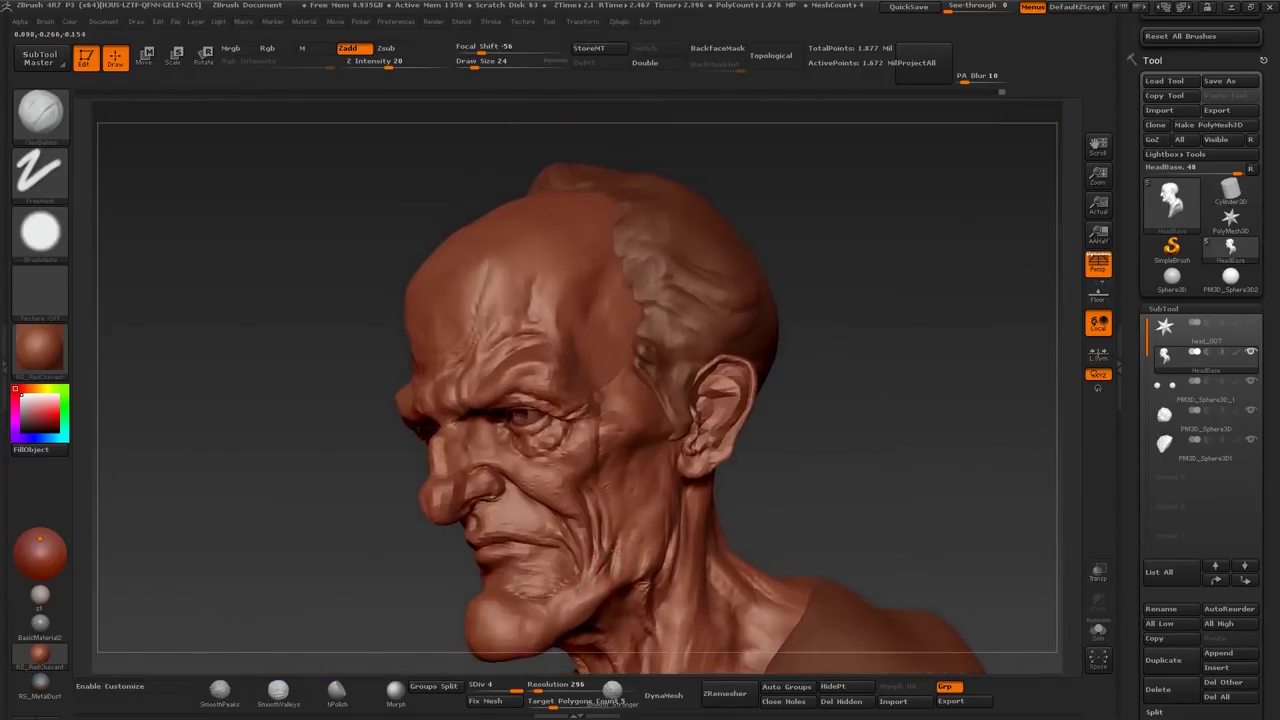
key("s")
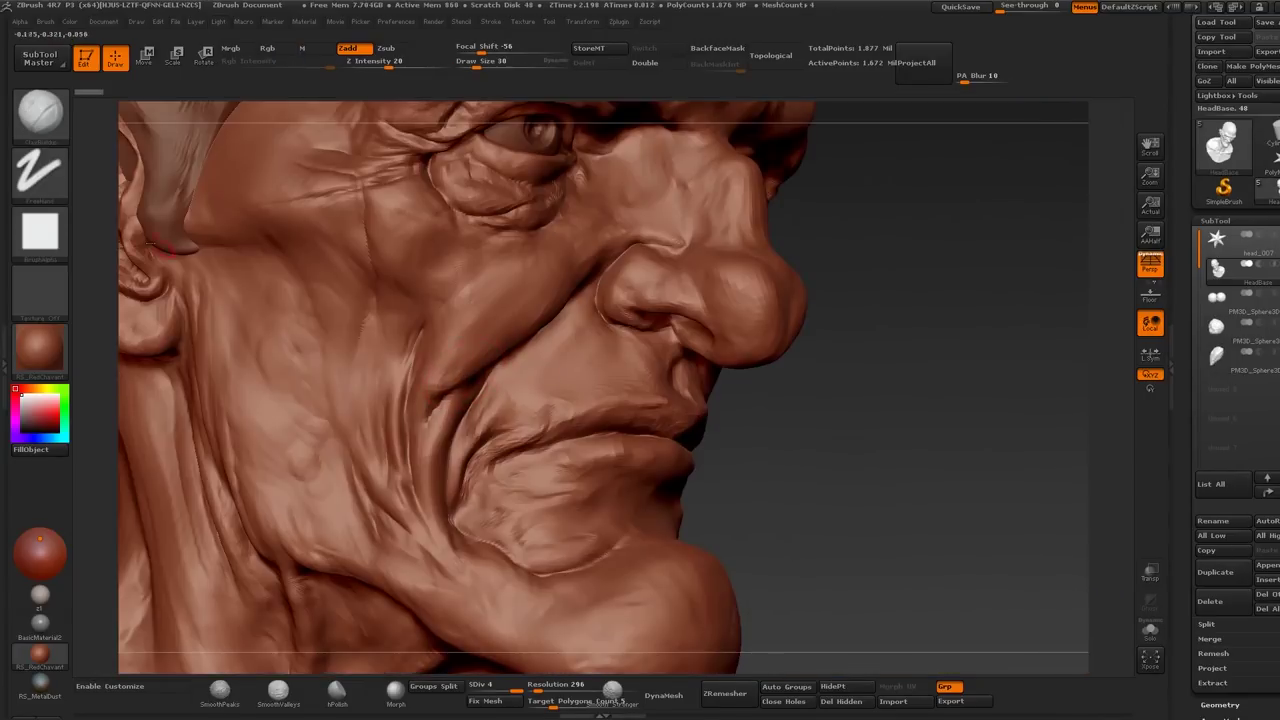
Step: Set the brush alpha to Off and zoom out to see more of the head
left_click(40, 231)
left_click(114, 291)
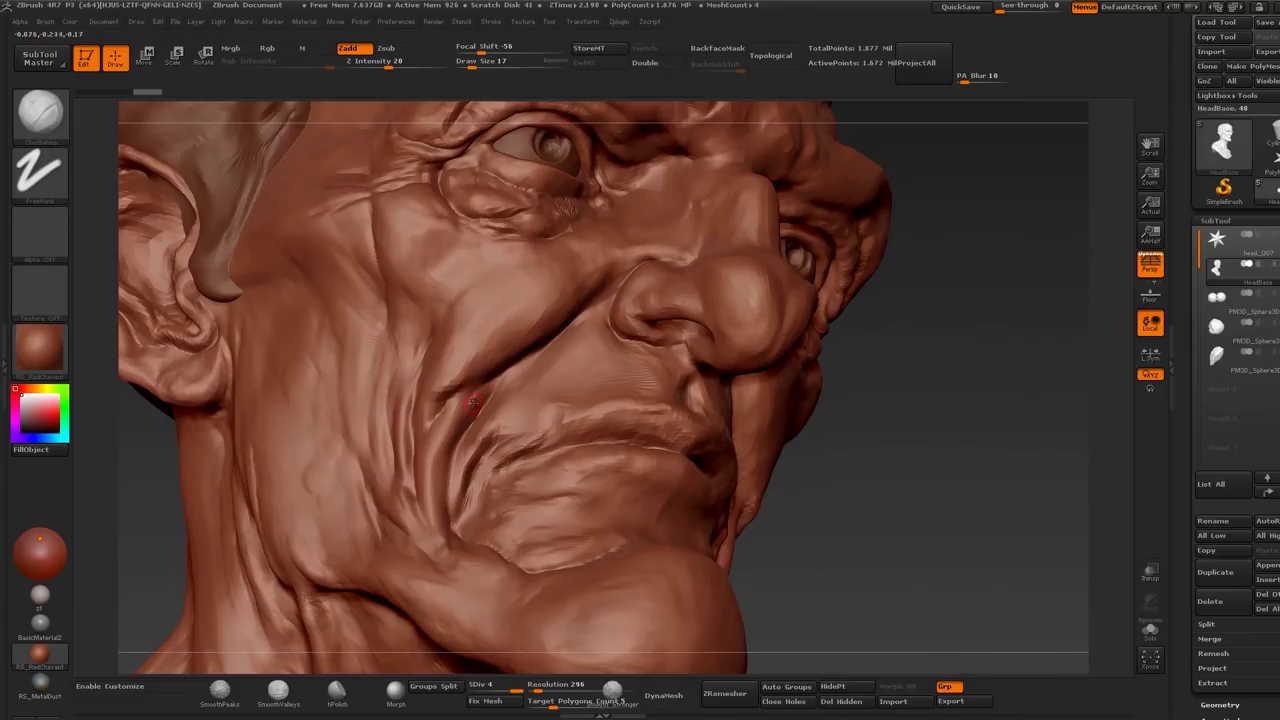
mouse_move(472, 403)
right_mouse_down()
mouse_move(496, 342)
mouse_move(628, 356)
mouse_move(605, 382)
right_mouse_up()
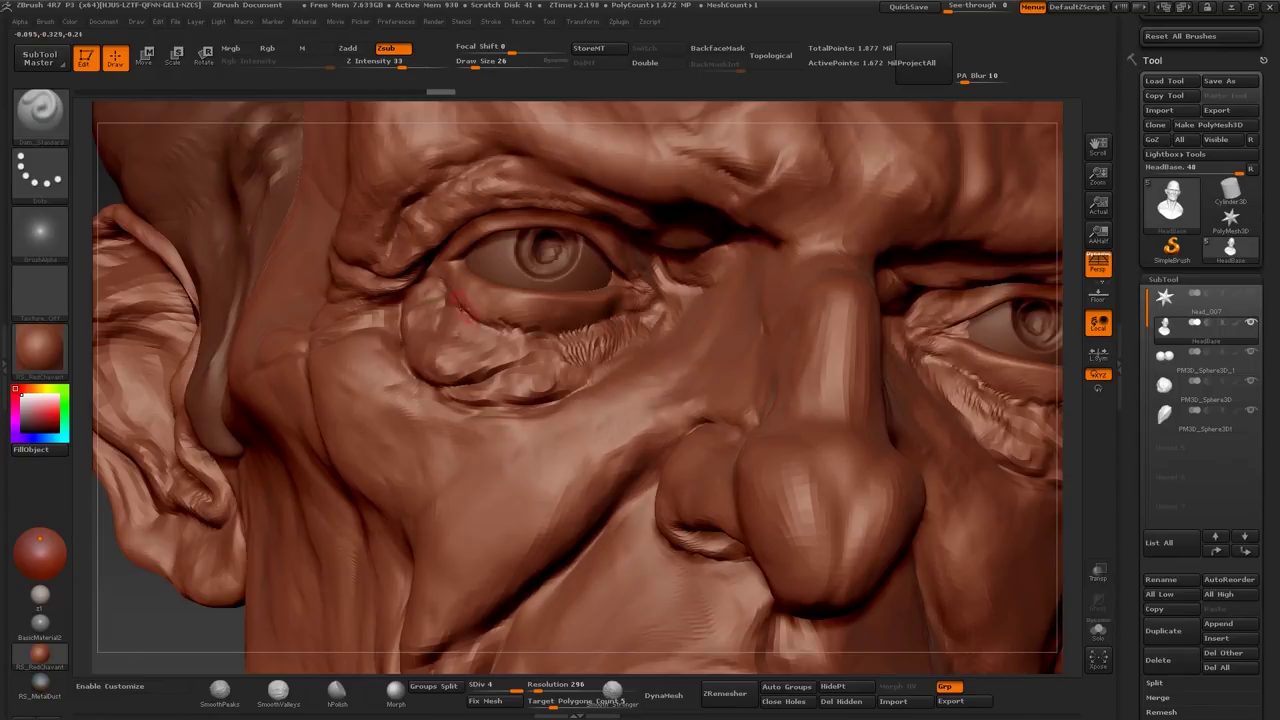
Step: Switch to Clay Buildup while orbiting from a nose profile to a frontal view of the face
right_click_drag(412, 321, 421, 340)
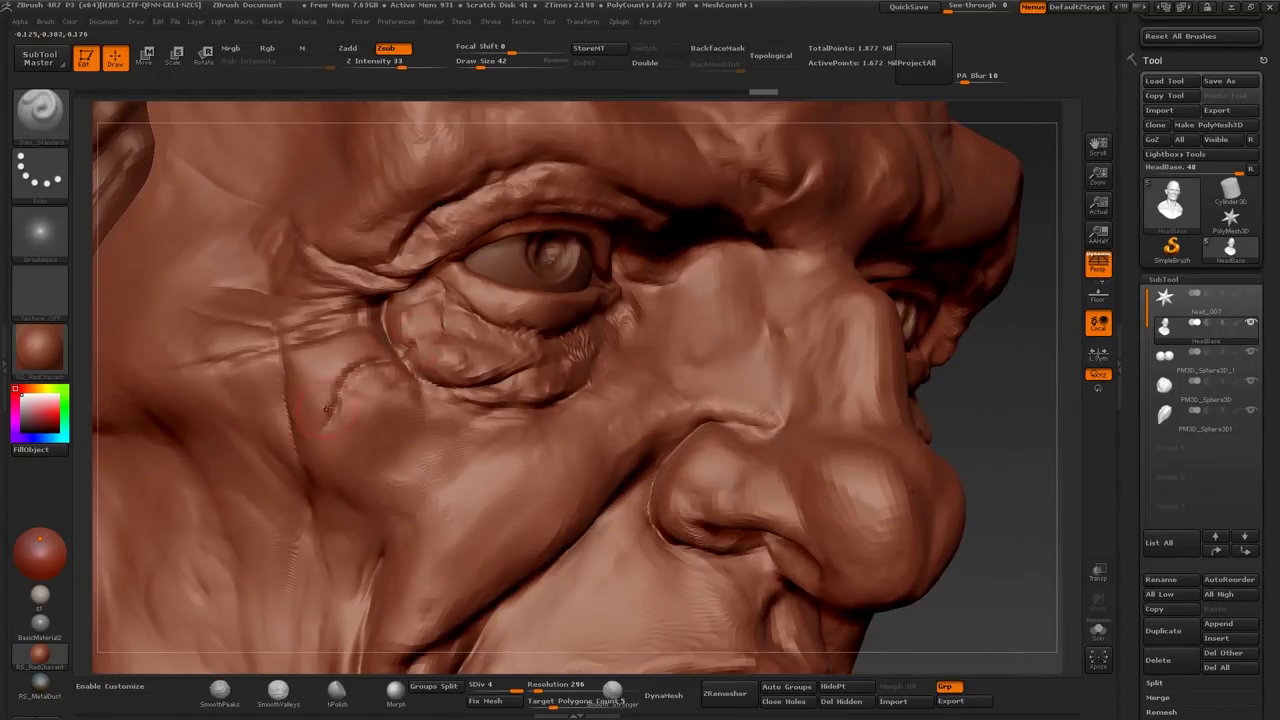
key("b")
key("c")
key("b")
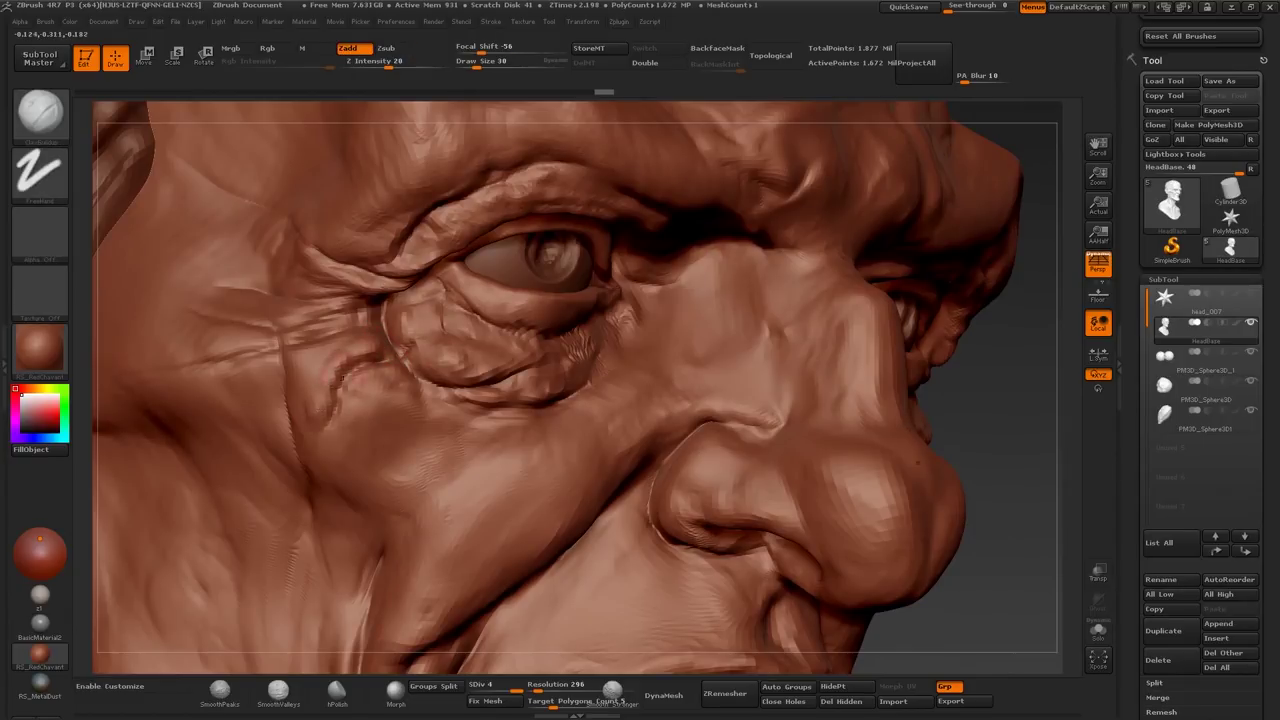
right_click_drag(343, 378, 392, 334)
mouse_move(328, 365)
right_mouse_down("alt")
mouse_move(484, 408)
mouse_move(440, 392)
mouse_move(518, 359)
mouse_move(536, 390)
mouse_move(522, 309)
right_mouse_up("alt")
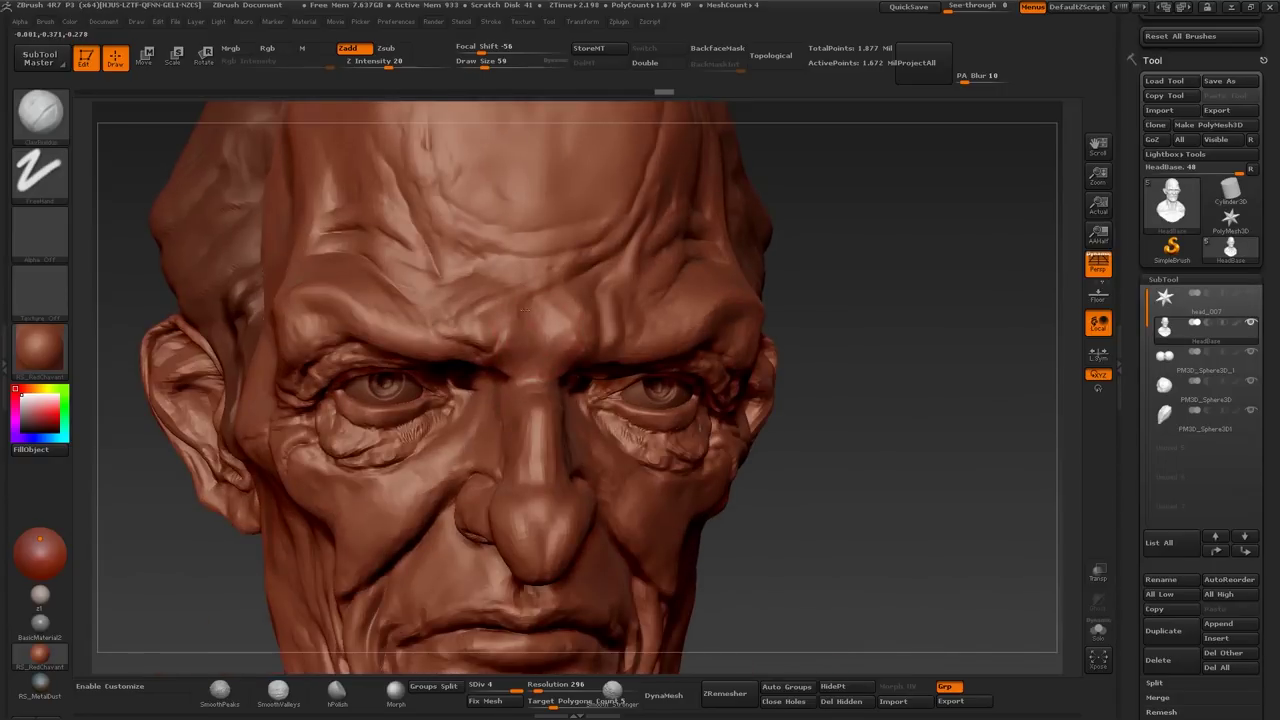
mouse_move(507, 378)
right_mouse_down()
mouse_move(470, 372)
mouse_move(500, 330)
mouse_move(580, 403)
mouse_move(540, 400)
mouse_move(608, 443)
mouse_move(580, 452)
right_mouse_up()
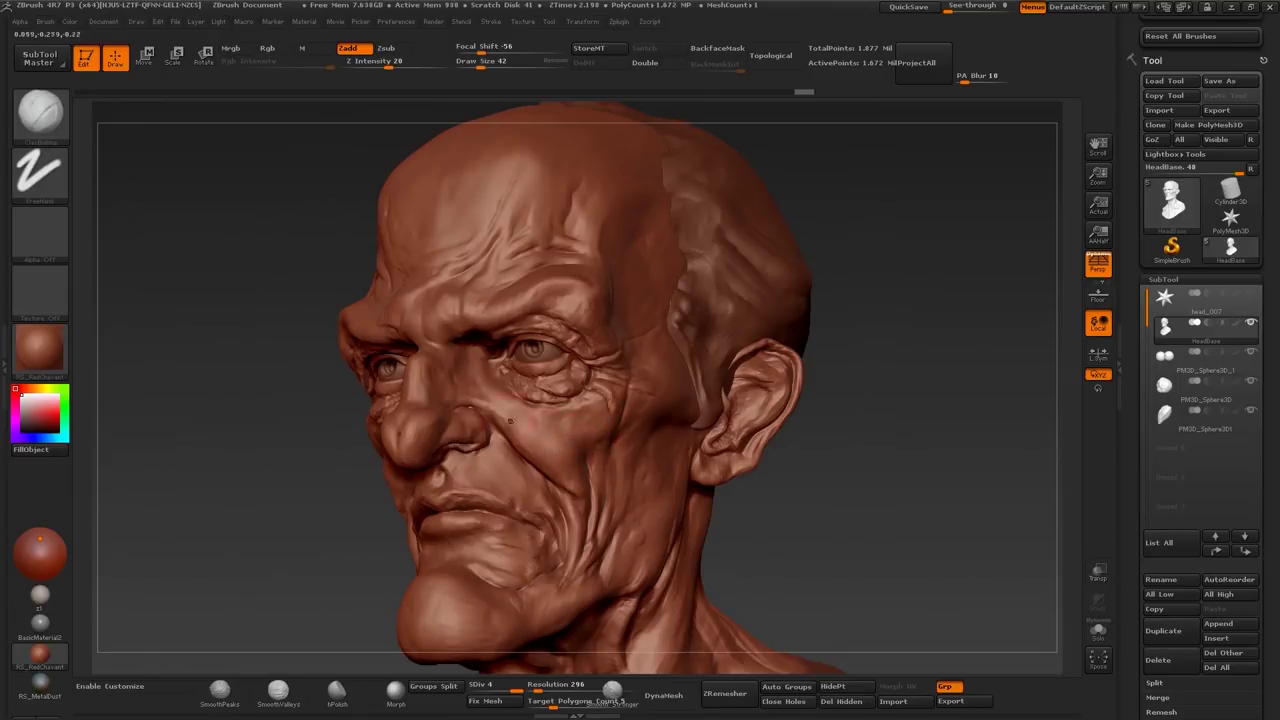
right_click_drag(510, 420, 560, 440)
Step: Switch to a crease-cutting brush and zoom to a side close-up of the face
key("b")
key("s")
key("t")
mouse_move(629, 466)
right_mouse_down()
mouse_move(462, 423)
mouse_move(474, 476)
right_mouse_up()
Step: Return to Clay Buildup, set brush size 42 then 68, and orbit to a profile view
key("b")
key("c")
key("b")
key("s")
left_click_drag(475, 477, 468, 477)
right_click_drag(478, 472, 510, 494)
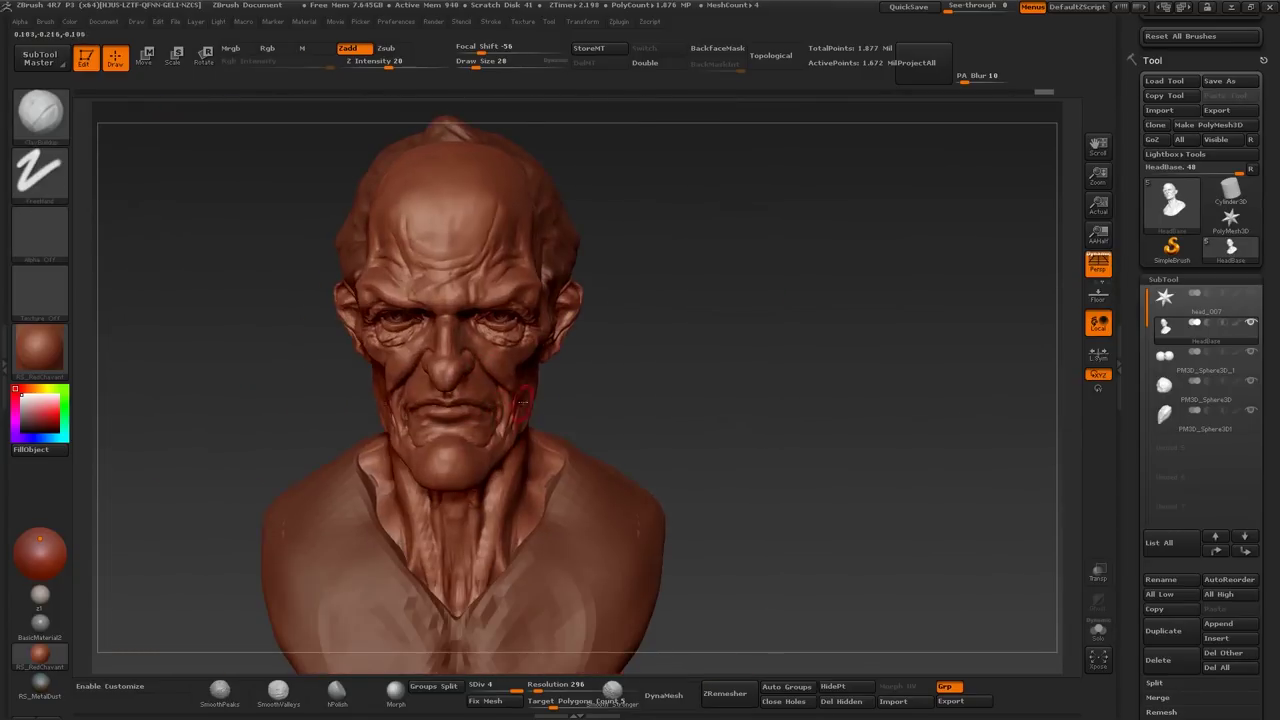
key("s")
left_click_drag(575, 310, 565, 311)
mouse_move(565, 311)
right_mouse_down()
mouse_move(530, 292)
mouse_move(515, 330)
right_mouse_up()
Step: Make the hair cap active with Clay Buildup and a smaller brush, orbiting to show the face
left_click(530, 292, "alt")
key("b")
key("c")
key("b")
key("bracketleft")
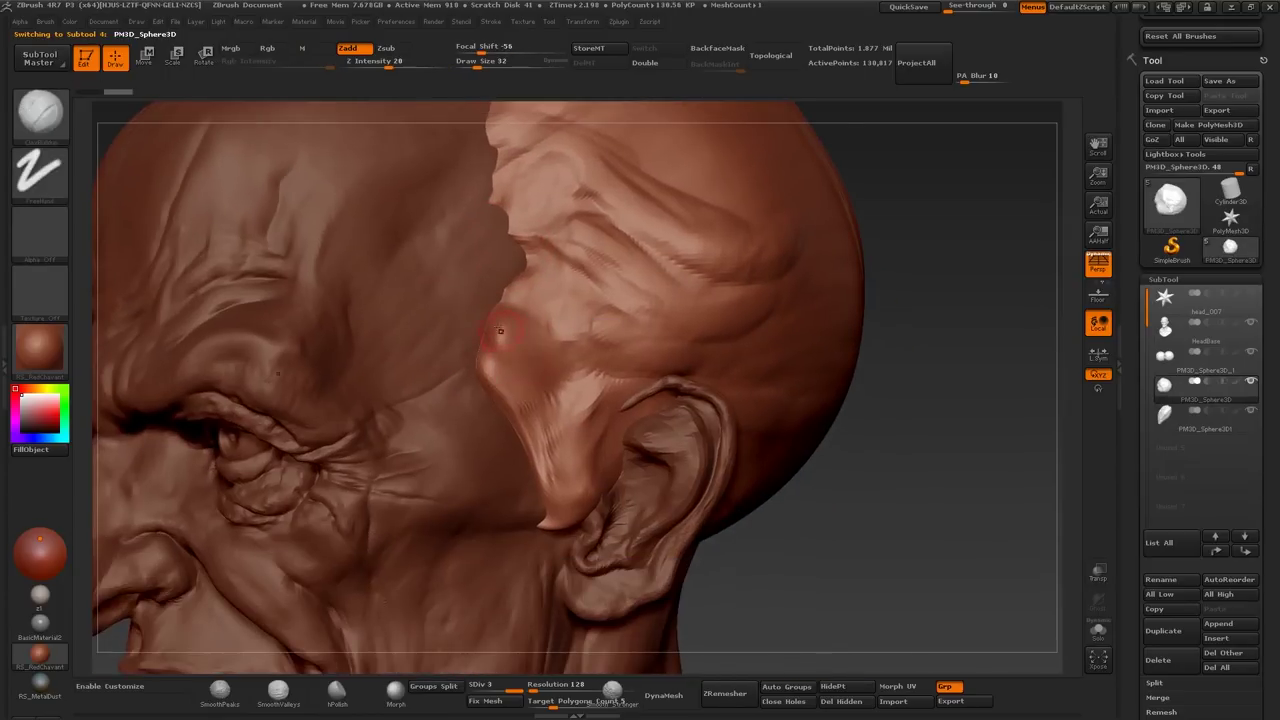
key("bracketleft")
right_click_drag(598, 372, 606, 381, "alt")
key("bracketleft")
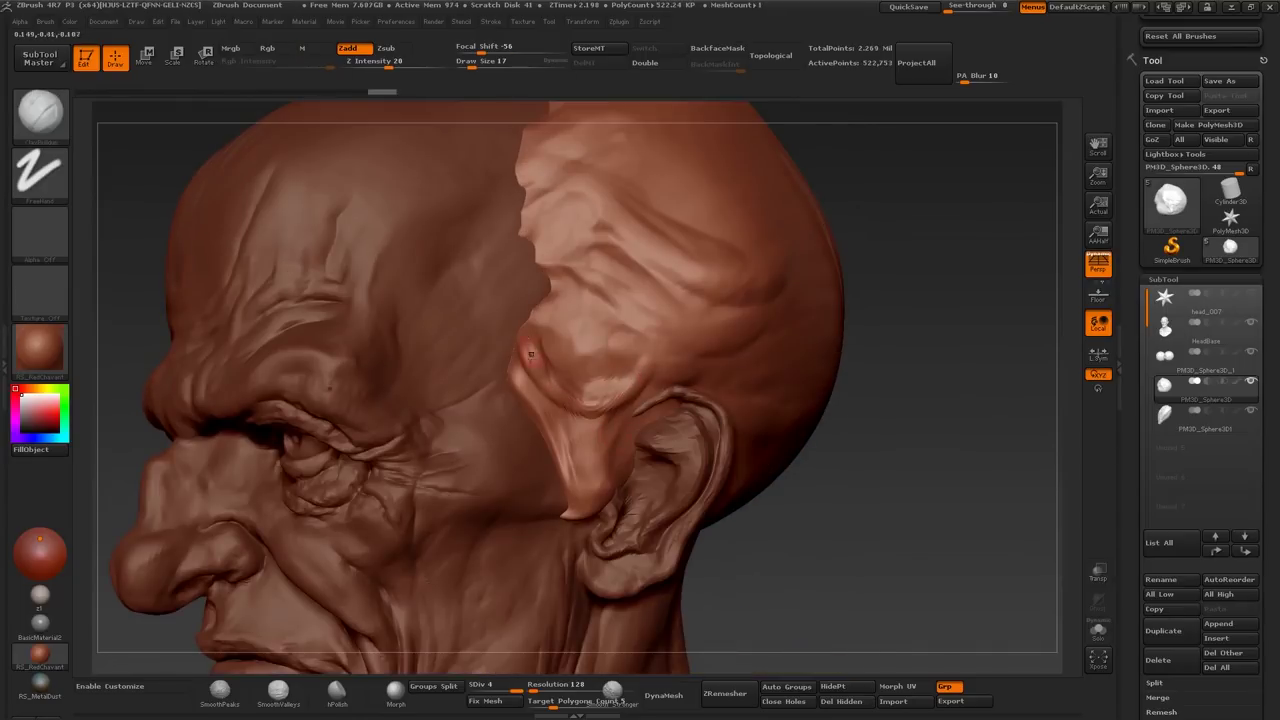
mouse_move(704, 341)
right_mouse_down()
mouse_move(530, 390)
mouse_move(631, 477)
right_mouse_up()
Step: Set the brush size to 20 and build up the hair above the ear
key("bracketright")
key("bracketright")
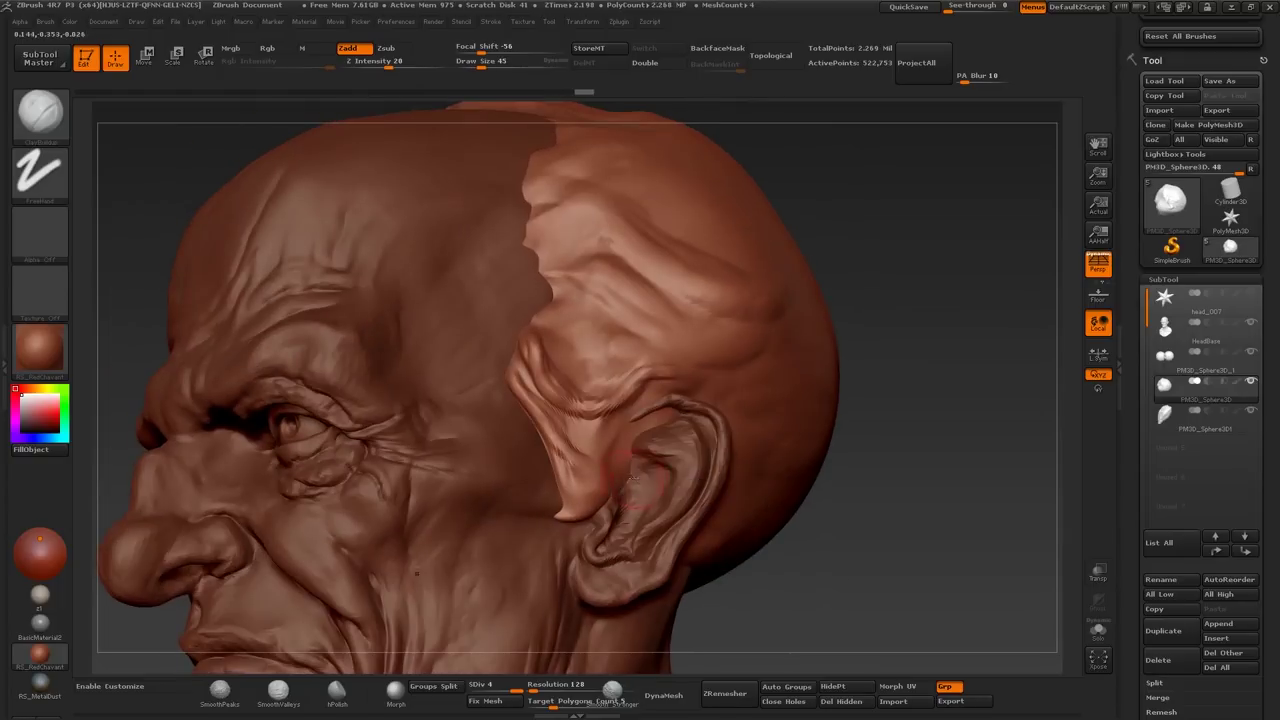
key("s")
left_click_drag(680, 457, 627, 457)
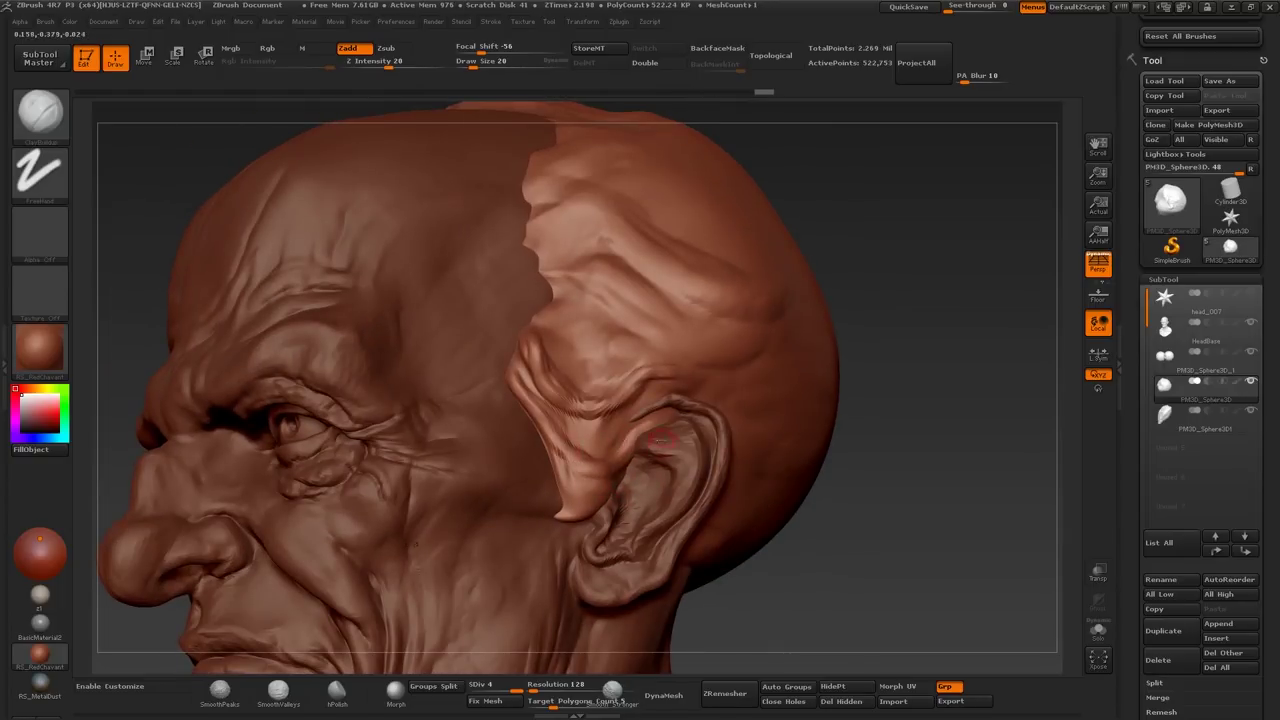
mouse_move(638, 402)
left_mouse_down()
mouse_move(655, 411)
mouse_move(590, 505)
mouse_move(560, 480)
left_mouse_up()
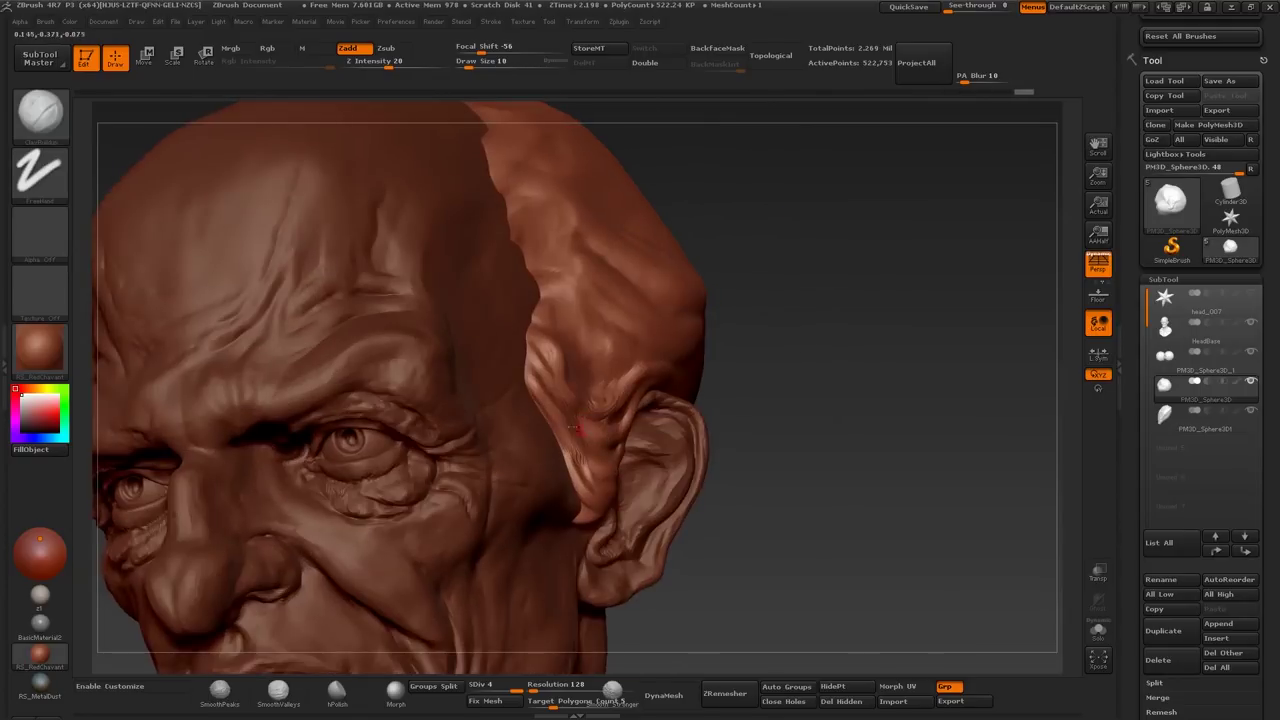
mouse_move(545, 350)
left_mouse_down()
mouse_move(530, 340)
mouse_move(570, 320)
mouse_move(583, 289)
left_mouse_up()
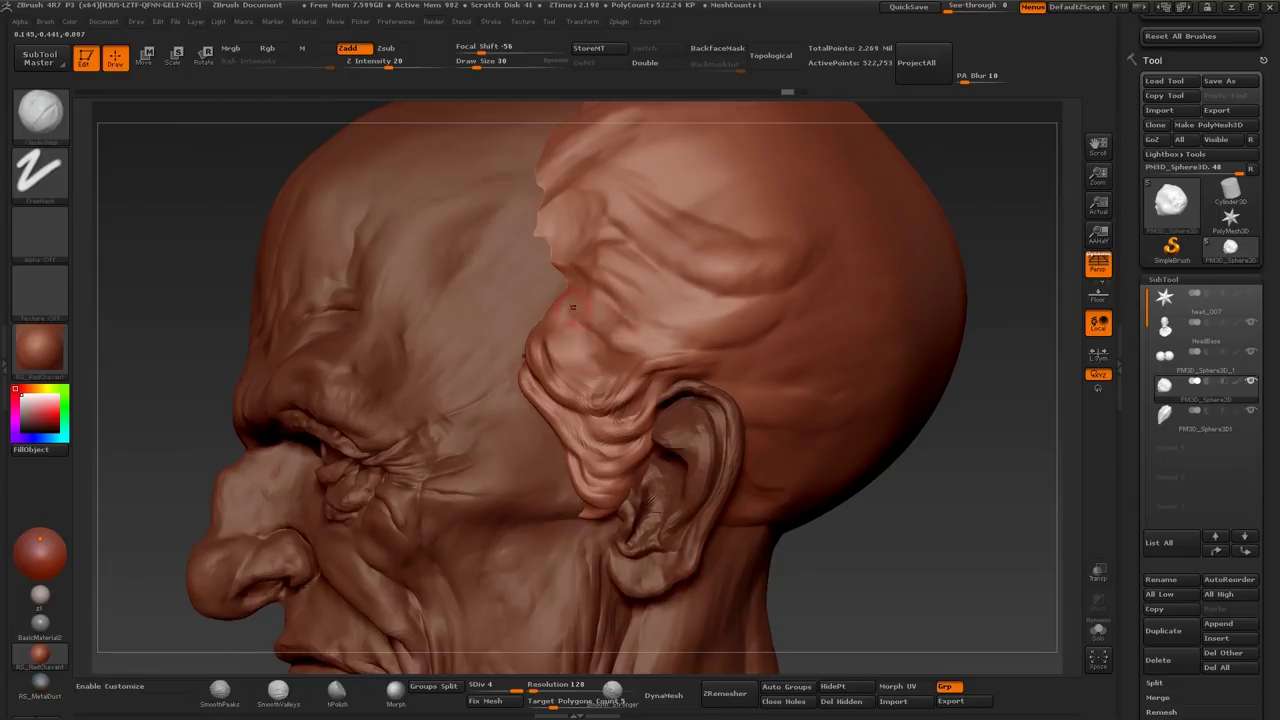
Step: Set the brush size to 24, then frame and tilt the head to show the skull top
key("s")
left_click(630, 338)
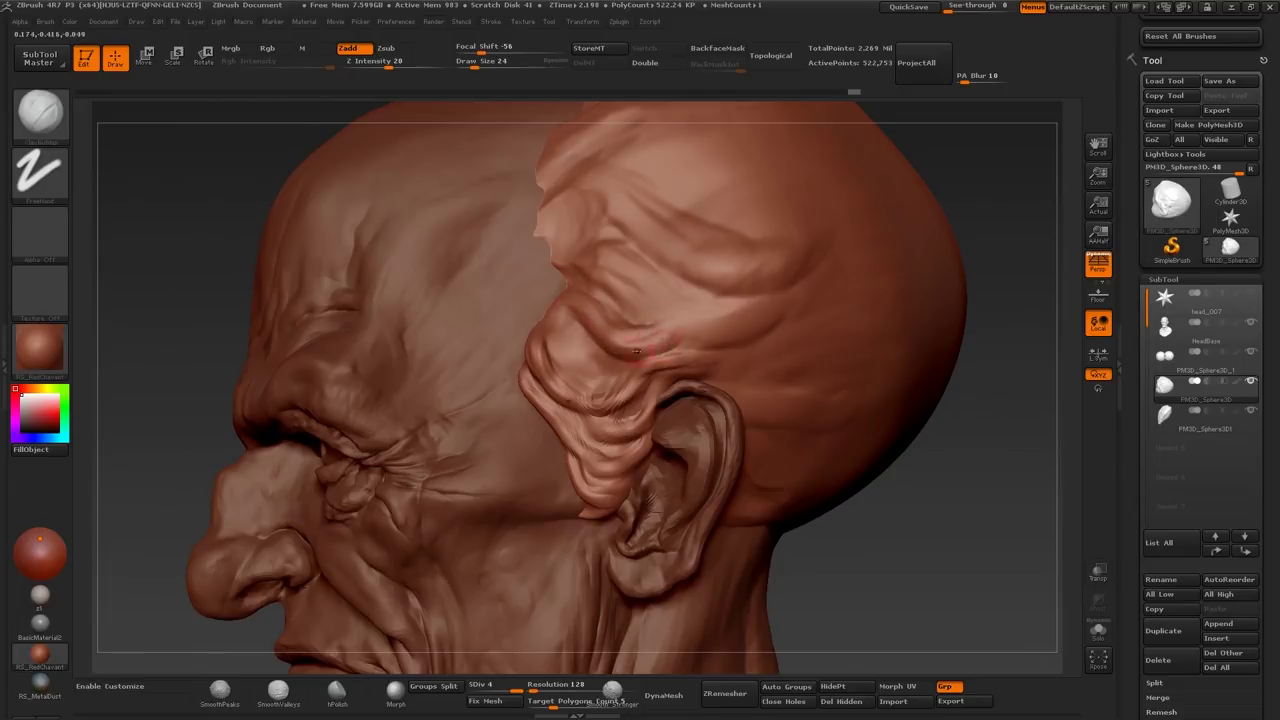
key("bracketleft")
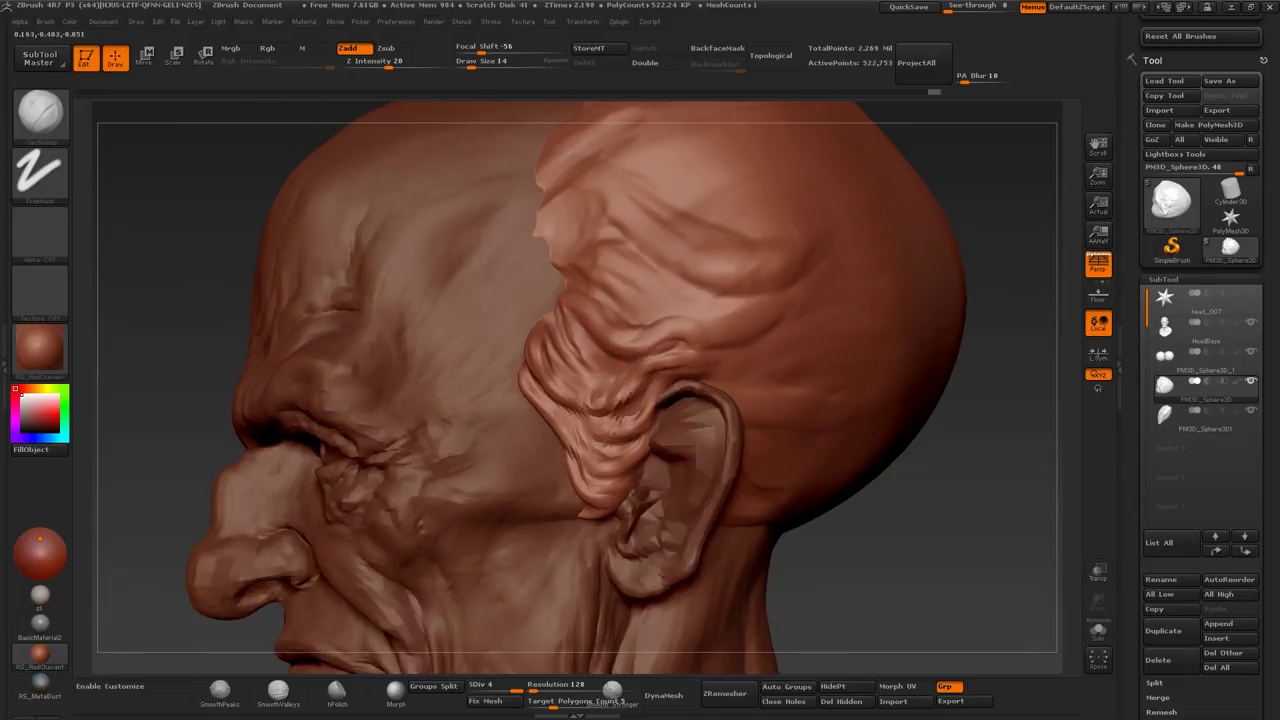
key("f")
mouse_move(641, 340)
left_mouse_down("alt")
mouse_move(568, 357)
mouse_move(600, 337)
mouse_move(677, 326)
mouse_move(478, 300)
left_mouse_up("alt")
mouse_move(466, 247)
left_mouse_down()
mouse_move(500, 328)
mouse_move(540, 322)
mouse_move(482, 319)
mouse_move(484, 336)
left_mouse_up()
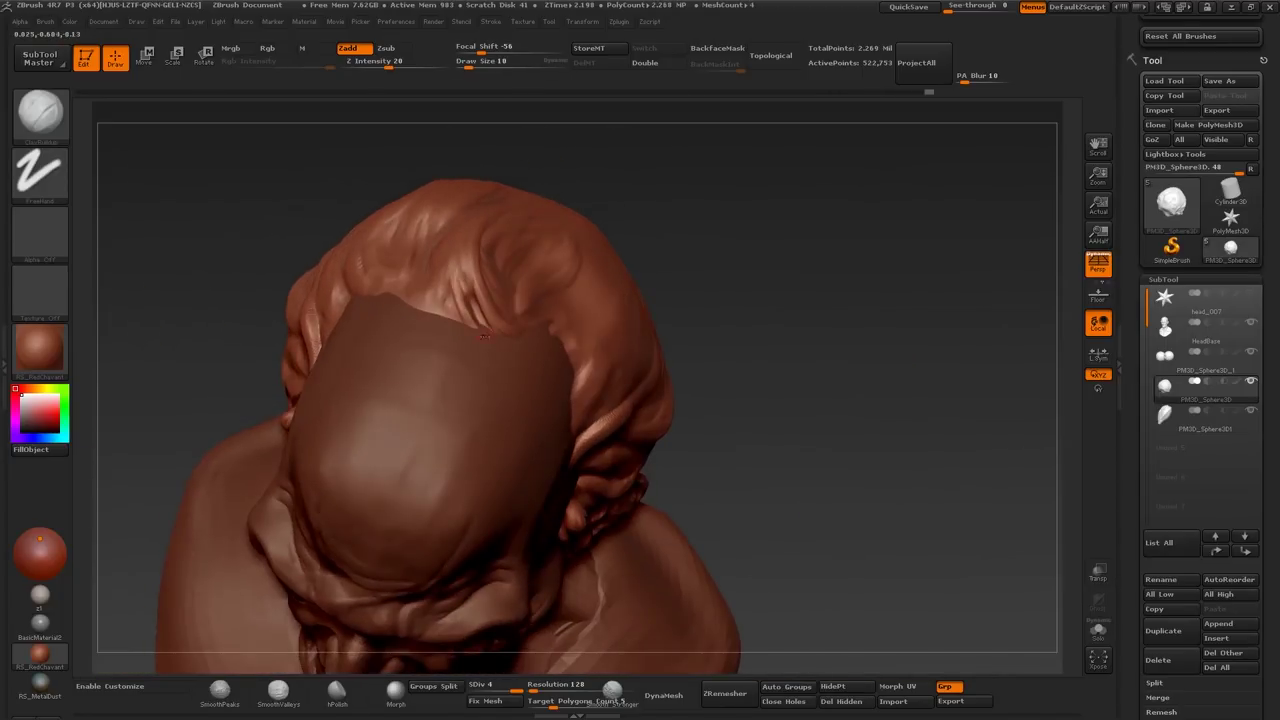
Step: Stroke Dam_Standard strand lines down the hair's side edge toward the ear, then frame the bust
mouse_move(451, 226)
left_mouse_down()
mouse_move(462, 248)
mouse_move(421, 243)
left_mouse_up()
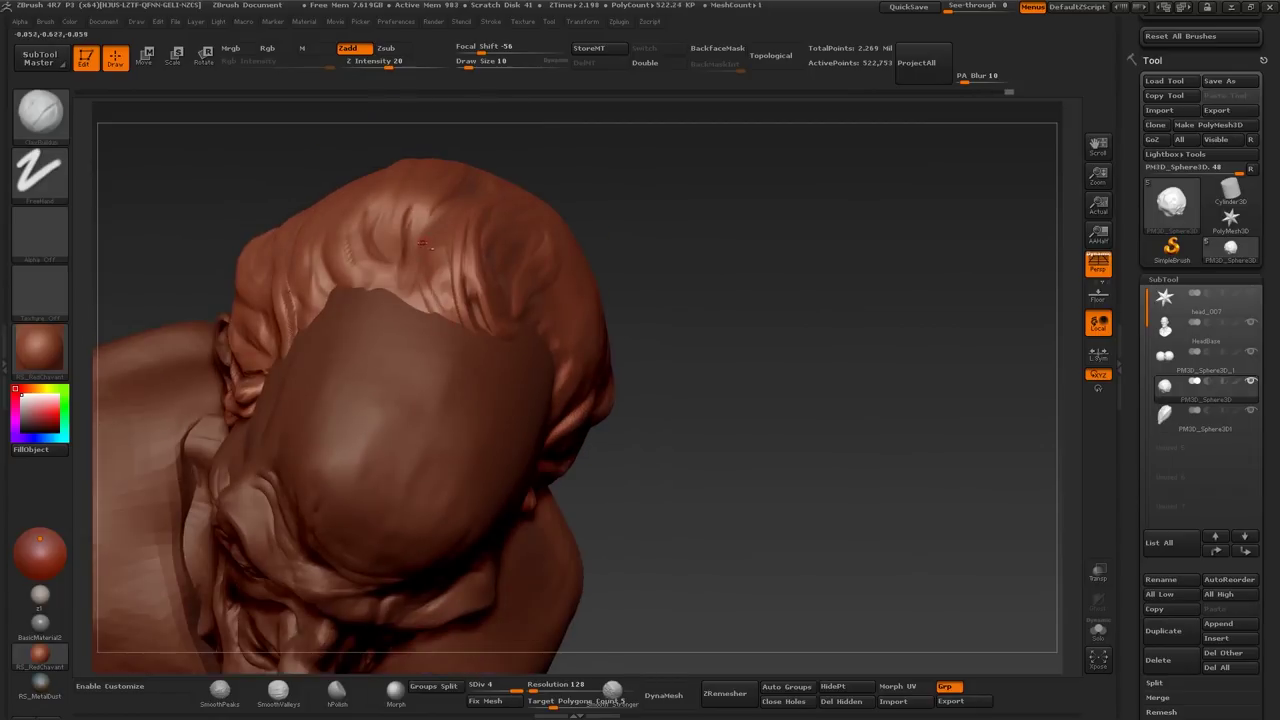
left_click_drag(445, 309, 436, 197)
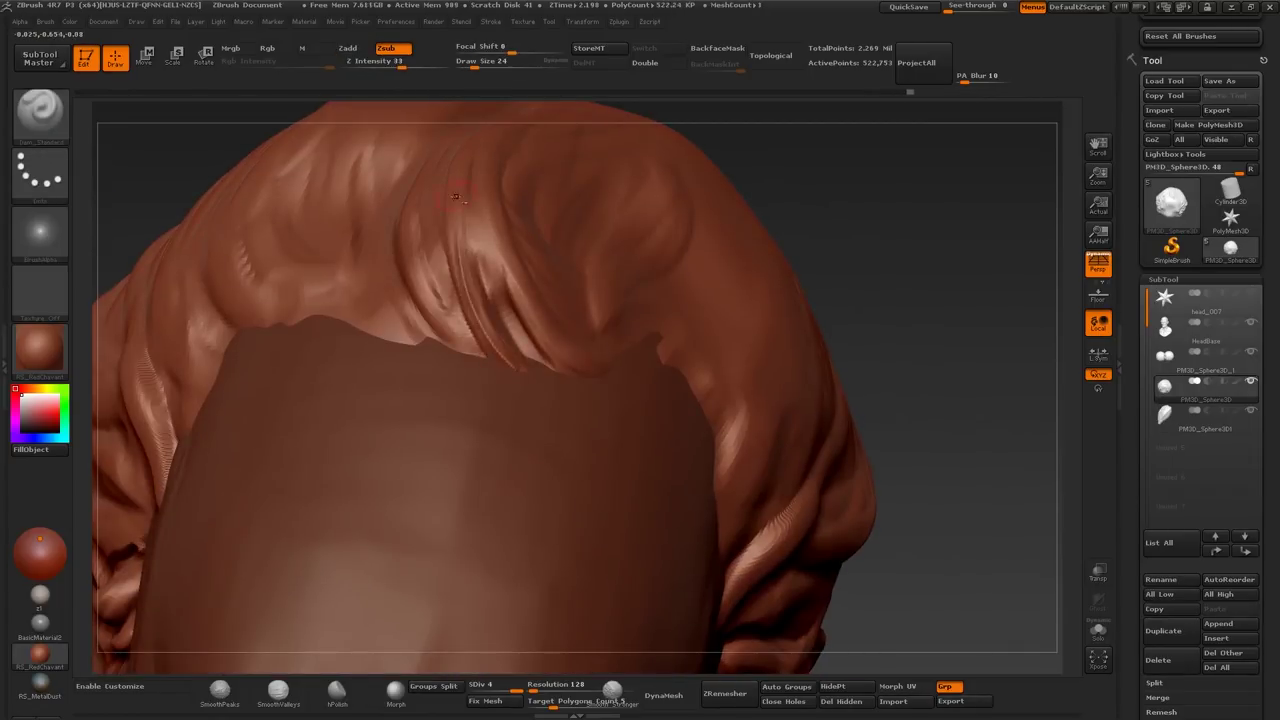
mouse_move(496, 219)
left_mouse_down()
mouse_move(440, 290)
mouse_move(489, 301)
left_mouse_up()
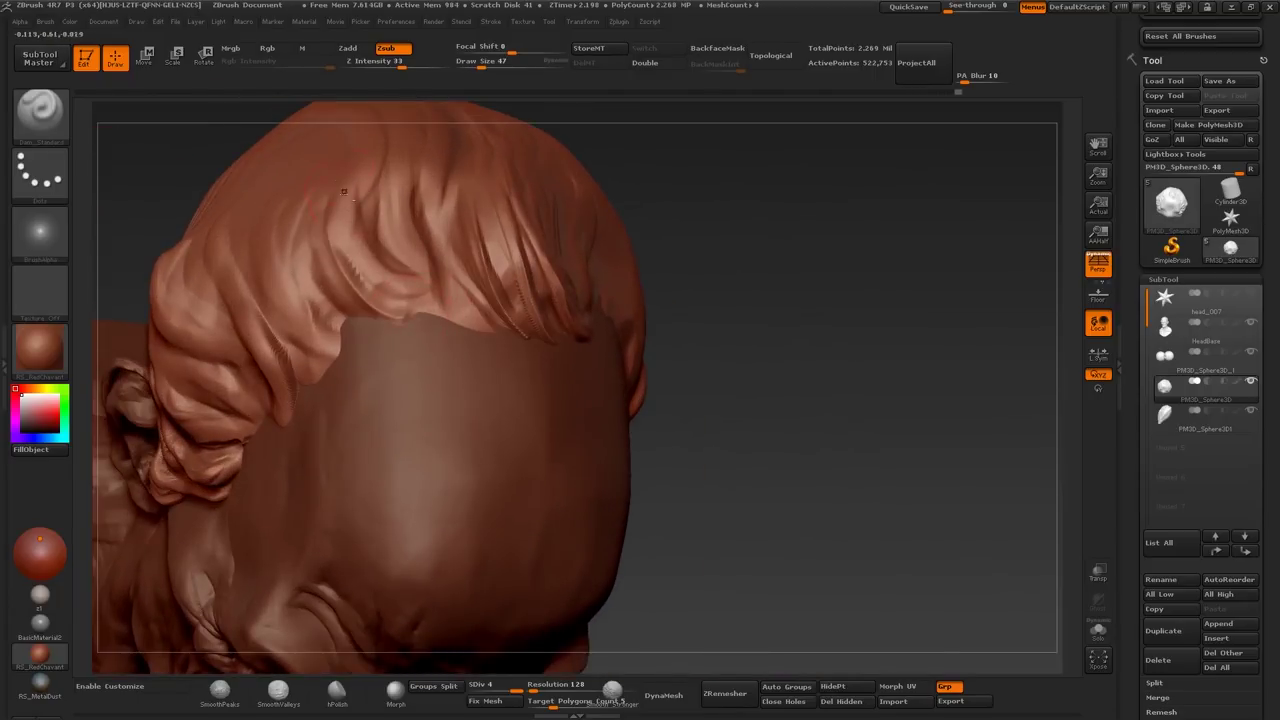
mouse_move(480, 320)
left_mouse_down()
mouse_move(440, 380)
mouse_move(433, 264)
mouse_move(360, 383)
mouse_move(418, 527)
left_mouse_up()
mouse_move(374, 456)
left_mouse_down()
mouse_move(370, 620)
mouse_move(370, 380)
mouse_move(456, 444)
mouse_move(430, 450)
mouse_move(420, 420)
mouse_move(453, 388)
left_mouse_up()
mouse_move(445, 440)
right_mouse_down()
mouse_move(385, 530)
mouse_move(400, 612)
right_mouse_up()
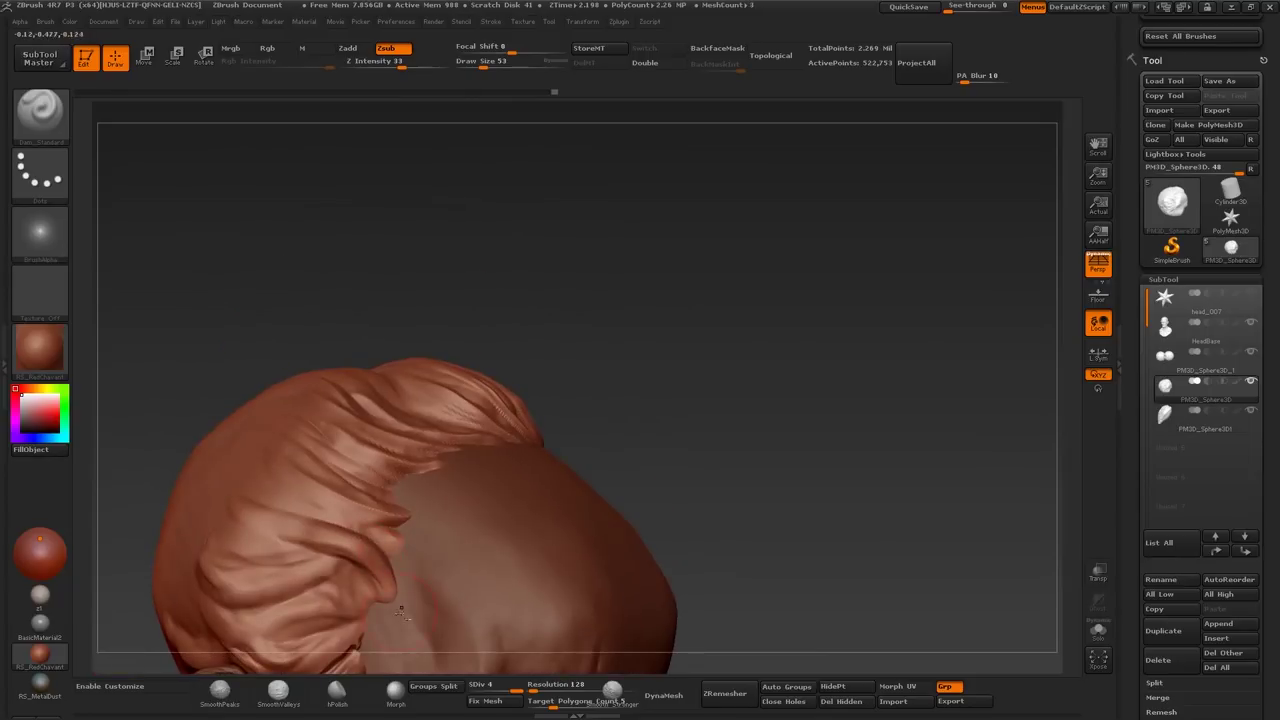
mouse_move(327, 533)
right_mouse_down()
mouse_move(345, 540)
mouse_move(380, 470)
mouse_move(665, 393)
mouse_move(660, 410)
right_mouse_up()
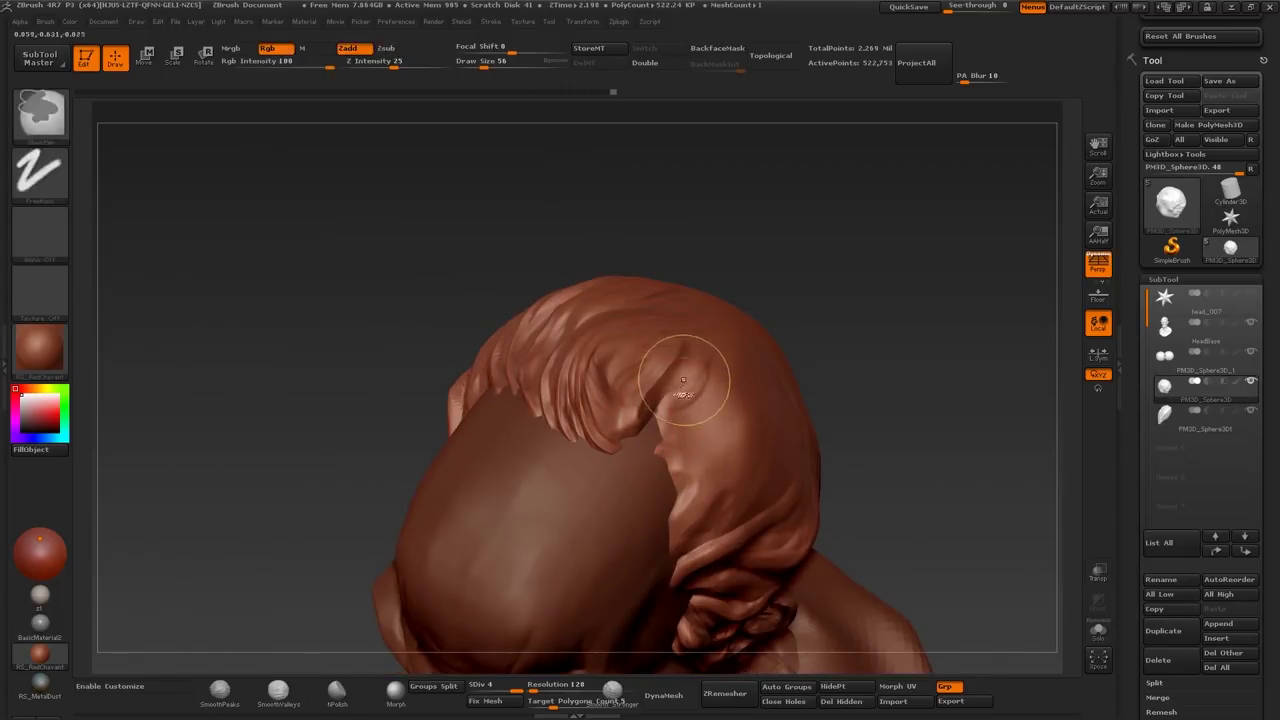
mouse_move(668, 356)
right_mouse_down()
mouse_move(695, 434)
mouse_move(784, 468)
mouse_move(760, 480)
mouse_move(715, 470)
mouse_move(688, 515)
mouse_move(820, 260)
mouse_move(720, 340)
mouse_move(620, 360)
right_mouse_up()
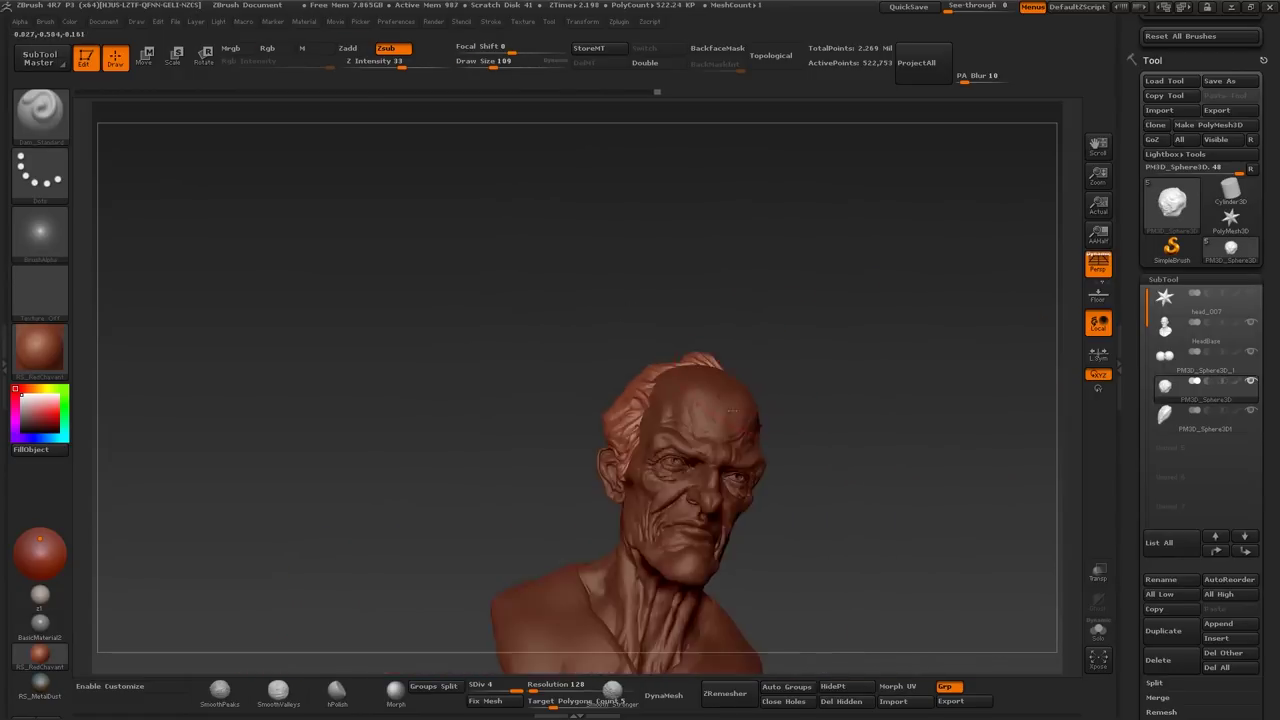
mouse_move(723, 430)
right_mouse_down()
mouse_move(723, 369)
mouse_move(648, 278)
mouse_move(700, 280)
mouse_move(640, 282)
mouse_move(730, 293)
mouse_move(700, 300)
mouse_move(719, 313)
right_mouse_up()
Step: Switch to the Dam_Standard brush with a Draw Size of 56
key("b")
key("c")
key("b")
key("s")
key("b")
key("d")
key("s")
key("s")
left_click_drag(680, 283, 630, 283)
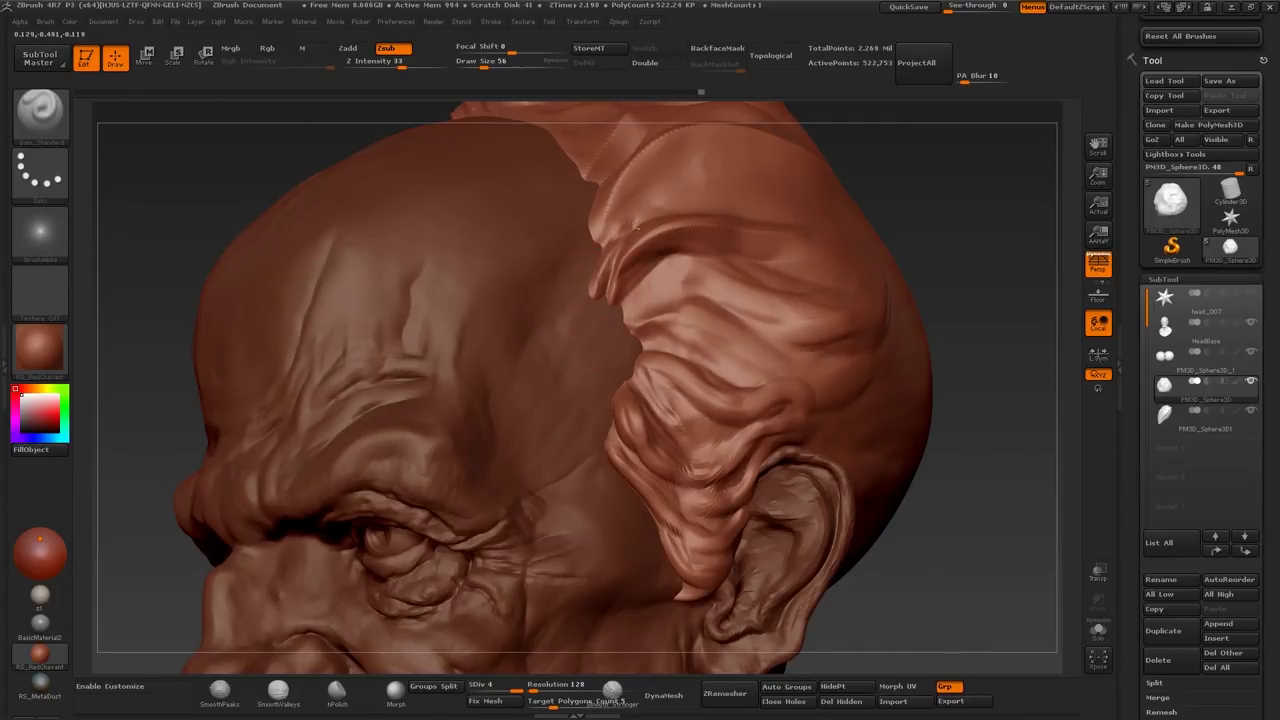
Step: Carve strand creases into the hair above the ear and along its lower edge
right_click_drag(636, 229, 607, 346)
mouse_move(680, 255)
right_mouse_down()
mouse_move(720, 267)
mouse_move(770, 223)
mouse_move(756, 281)
right_mouse_up()
mouse_move(828, 250)
right_mouse_down()
mouse_move(760, 393)
mouse_move(790, 331)
mouse_move(775, 340)
right_mouse_up()
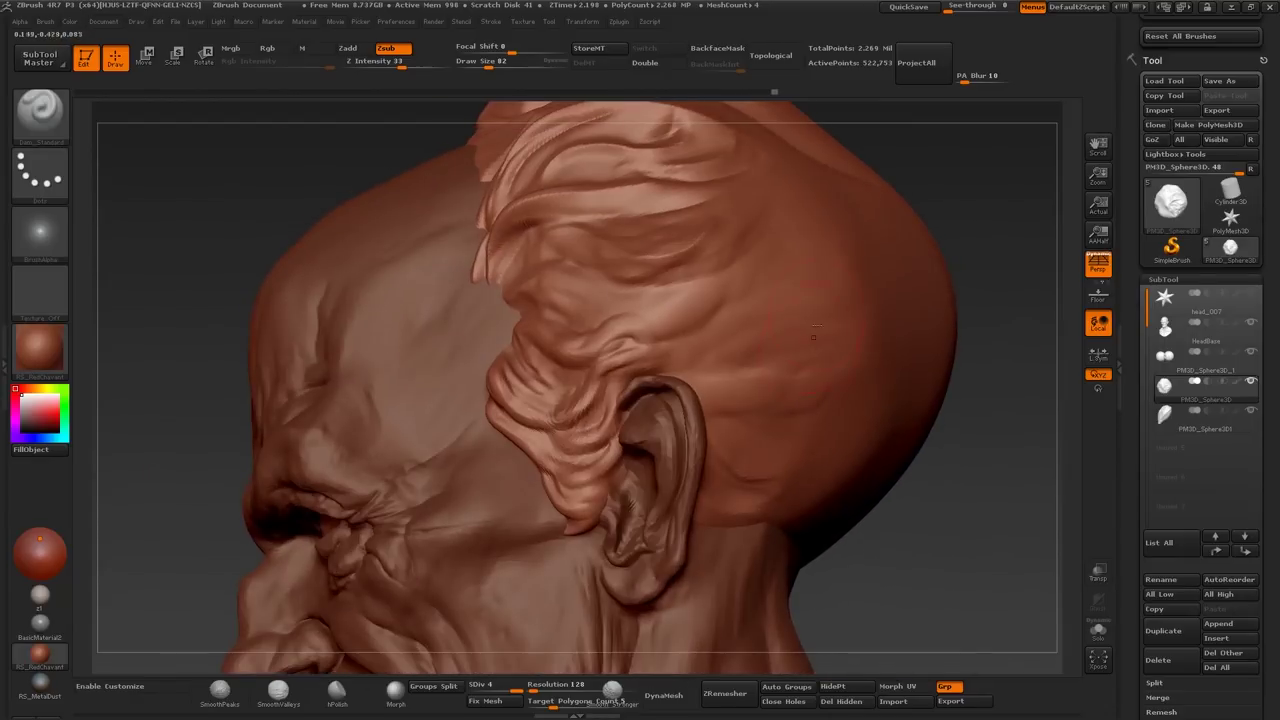
right_click_drag(680, 345, 732, 302)
left_click_drag(732, 302, 716, 335)
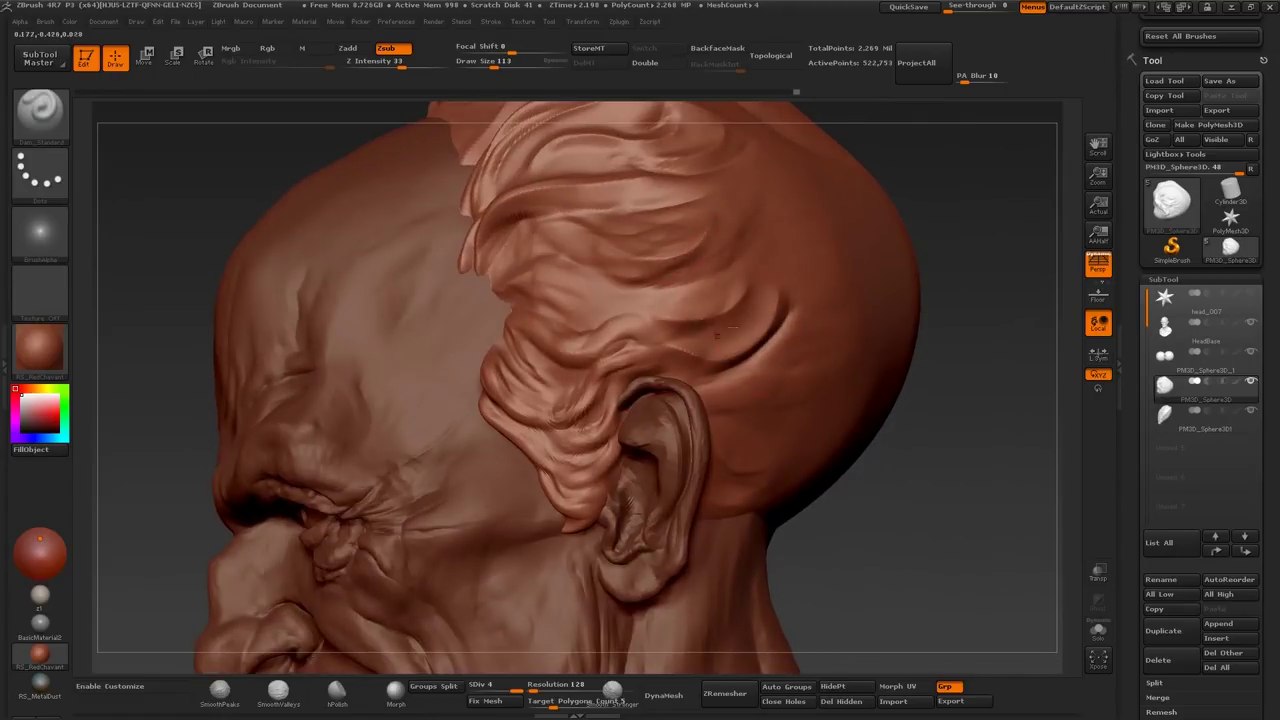
mouse_move(725, 331)
right_mouse_down()
mouse_move(735, 350)
mouse_move(718, 382)
mouse_move(740, 395)
mouse_move(700, 369)
right_mouse_up()
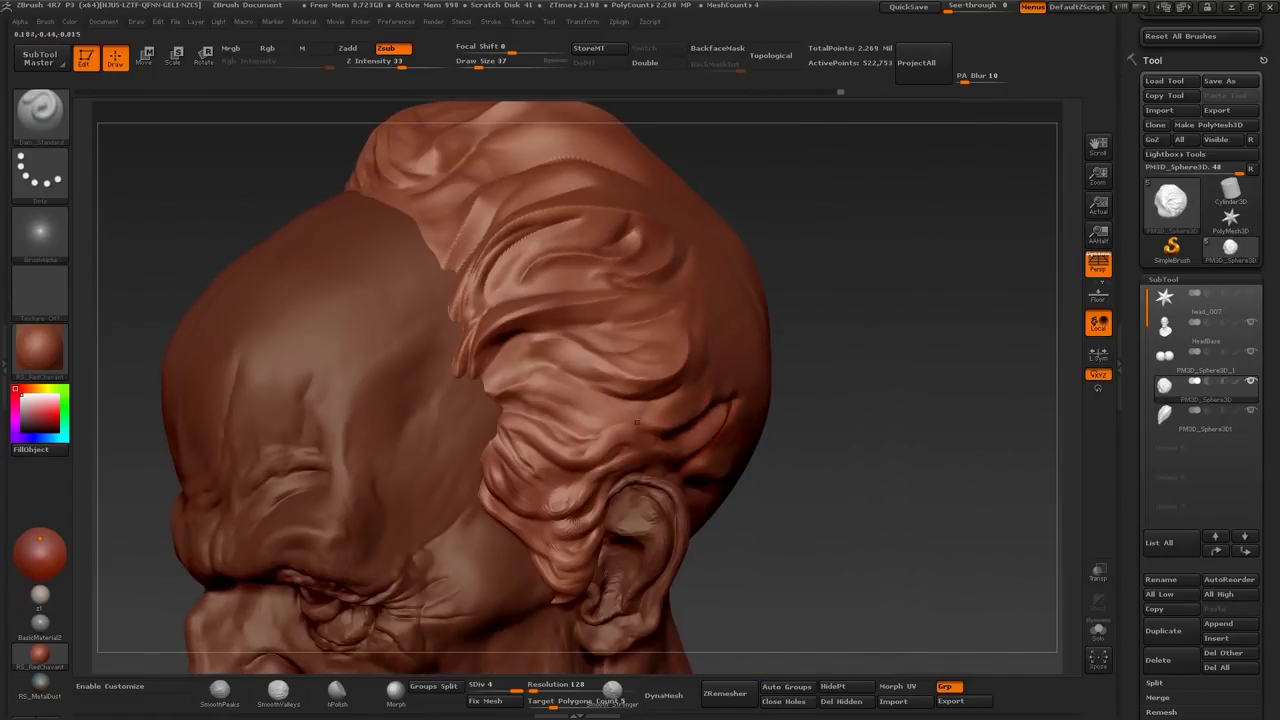
right_click_drag(551, 446, 597, 453)
right_click_drag(490, 425, 461, 425)
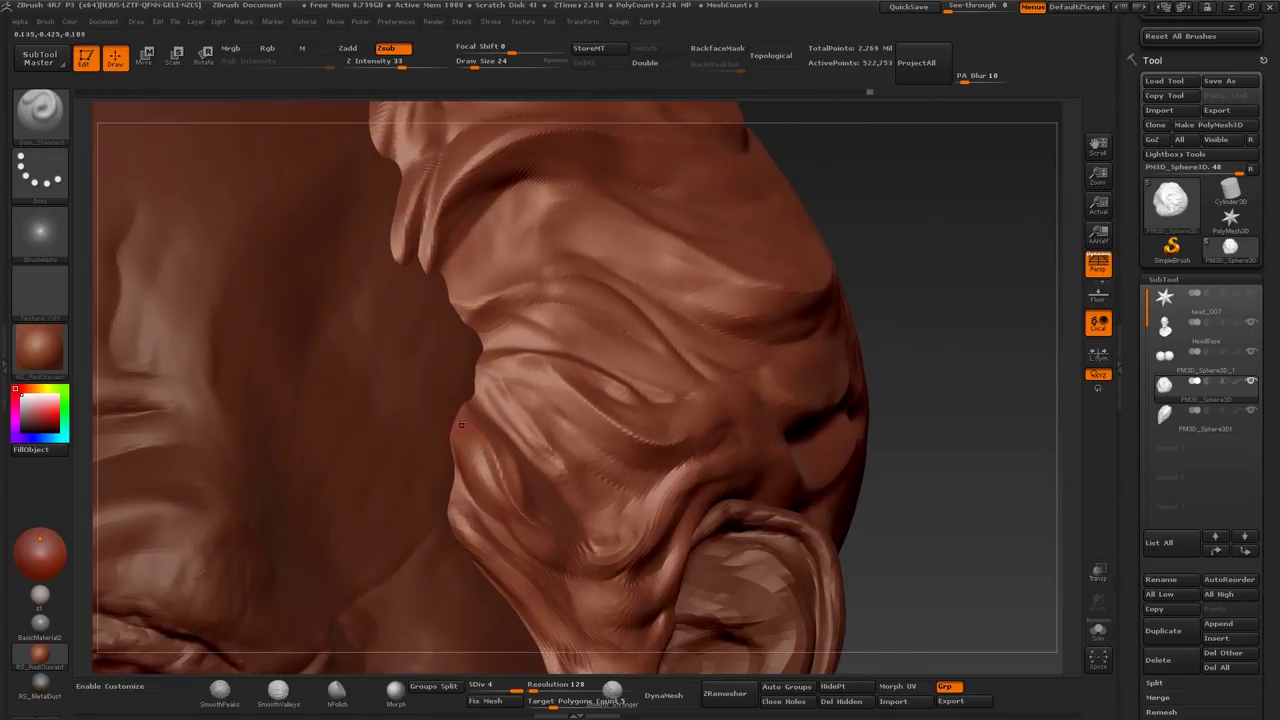
right_click_drag(470, 545, 500, 565)
right_click_drag(590, 490, 715, 453)
mouse_move(670, 562)
left_mouse_down()
mouse_move(609, 519)
mouse_move(595, 484)
left_mouse_up()
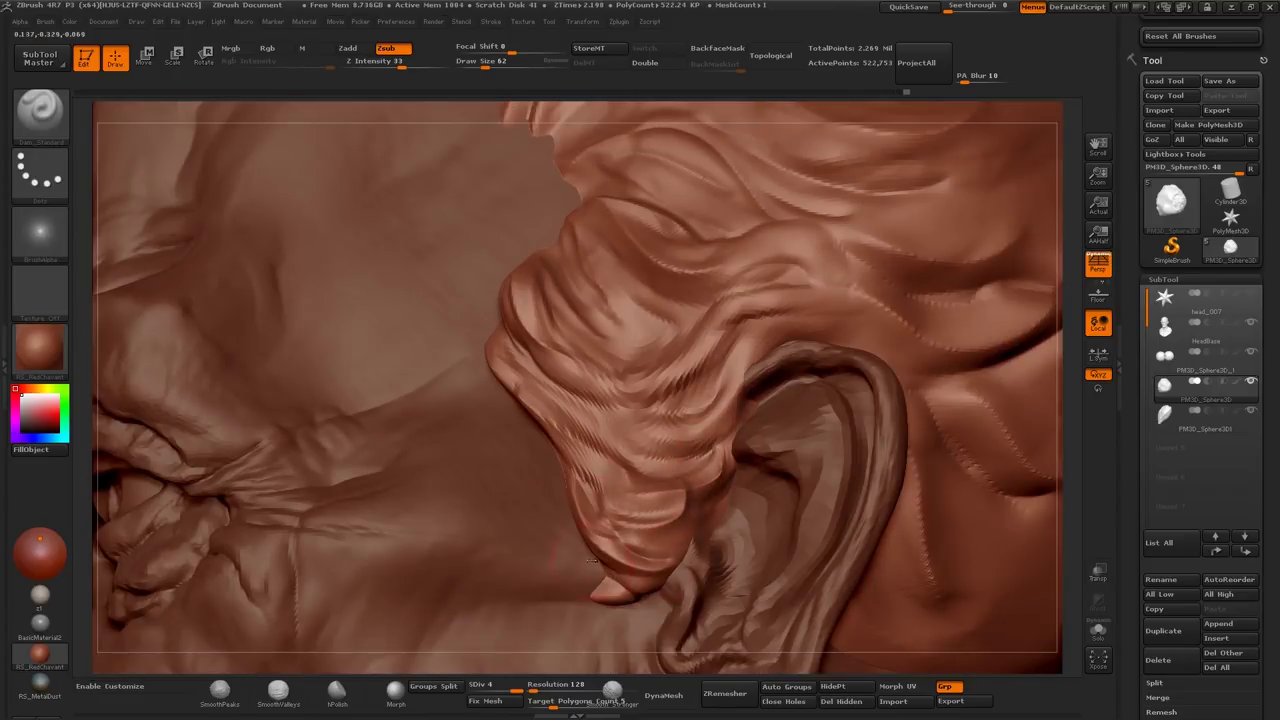
Step: Check the hair grooves from below and above, then frame the head in a side view
mouse_move(615, 594)
right_mouse_down()
mouse_move(586, 391)
mouse_move(598, 462)
mouse_move(655, 428)
mouse_move(663, 397)
right_mouse_up()
right_click_drag(729, 309, 568, 487)
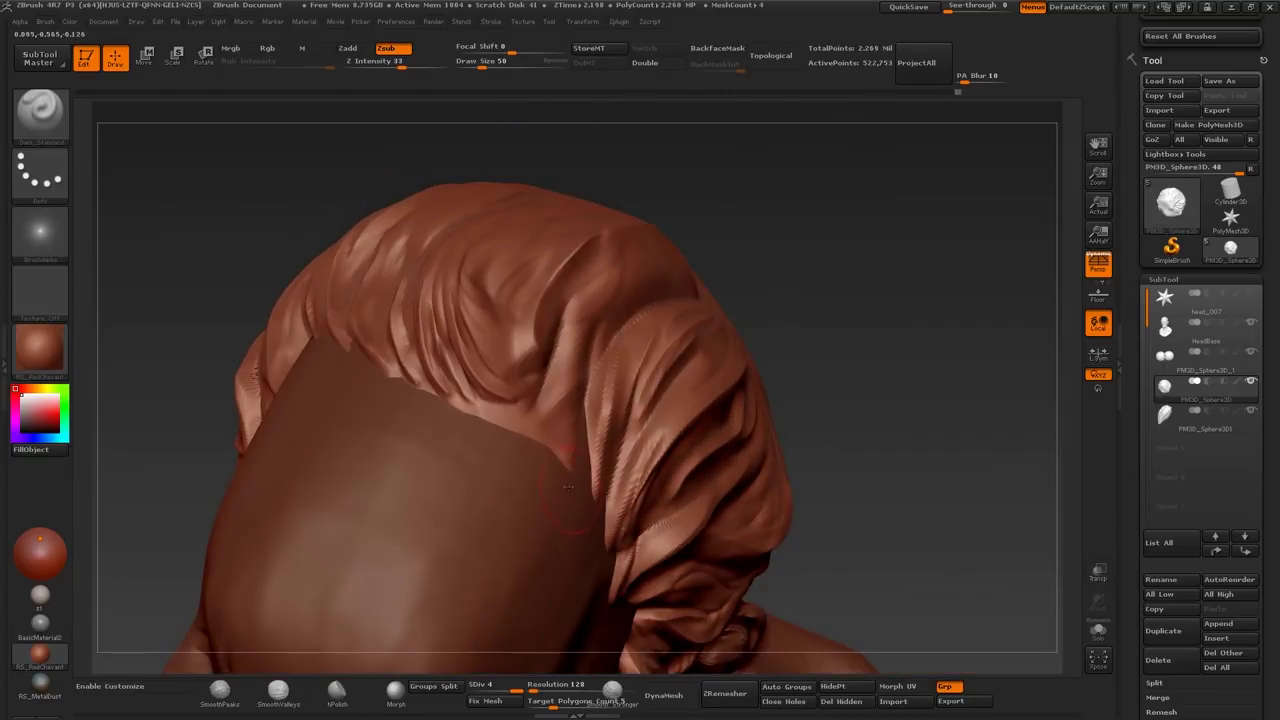
right_click_drag(584, 304, 572, 398)
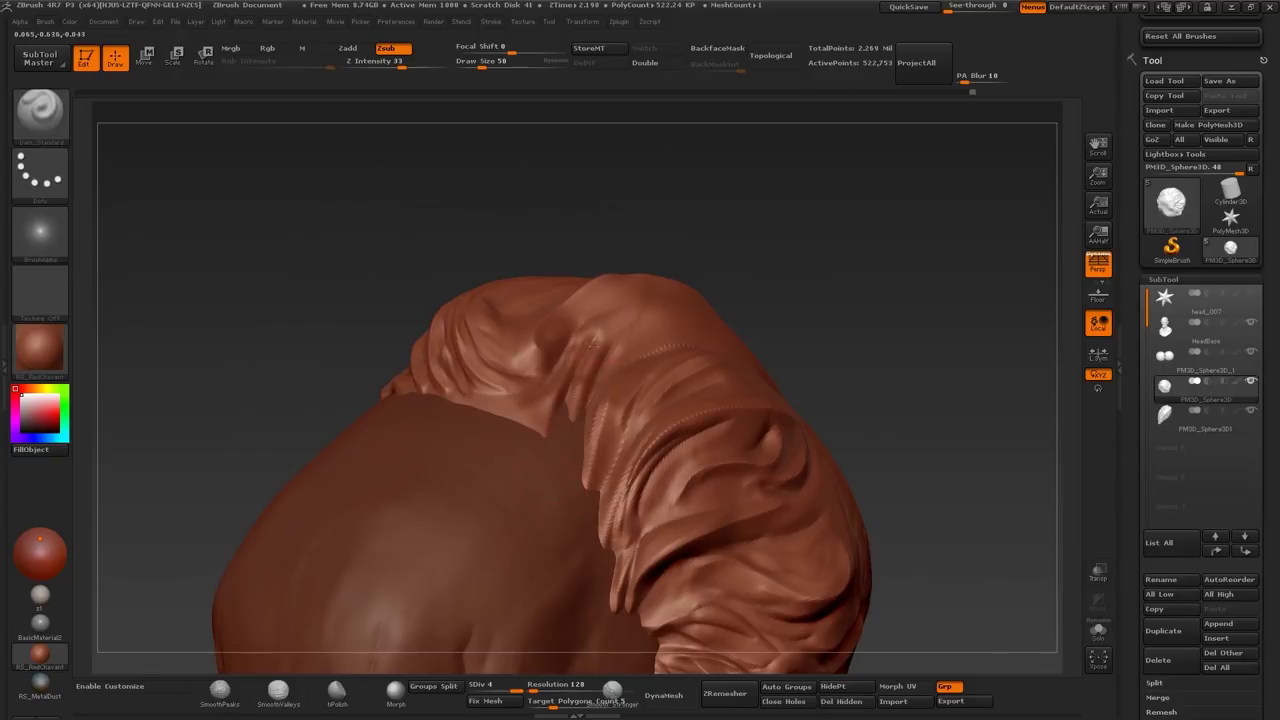
right_click_drag(591, 345, 571, 478)
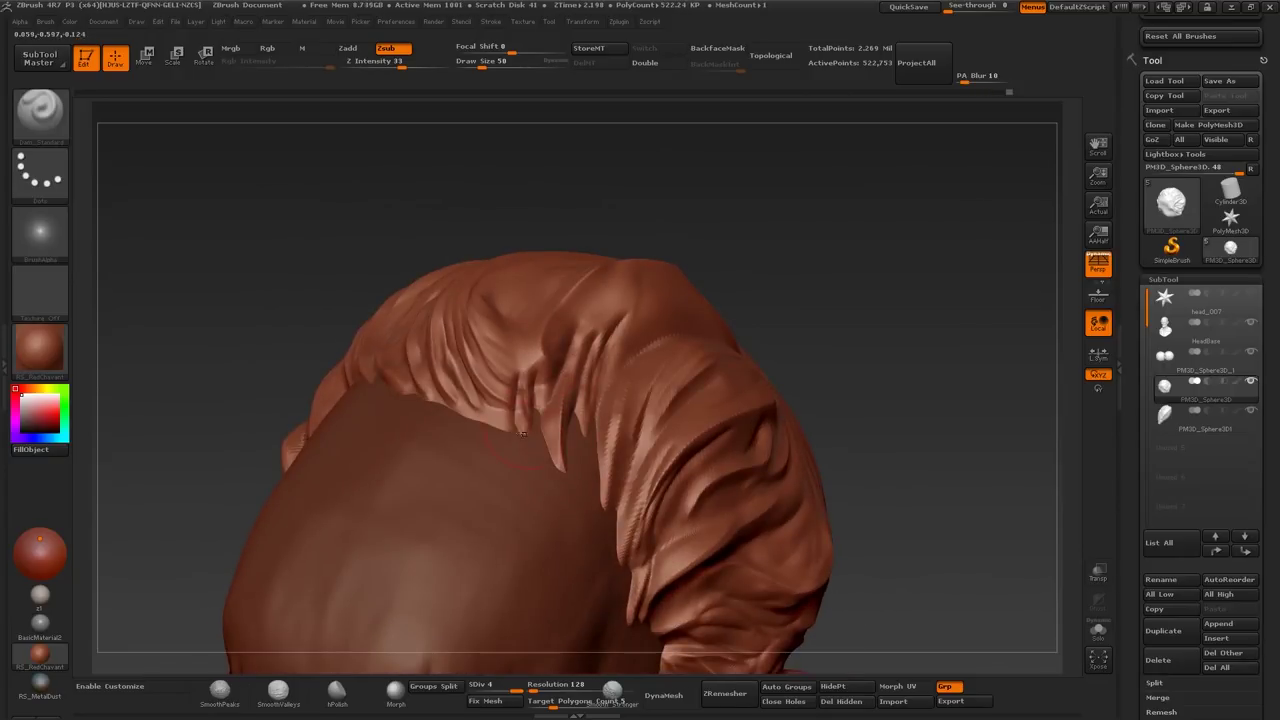
right_click_drag(536, 409, 523, 374)
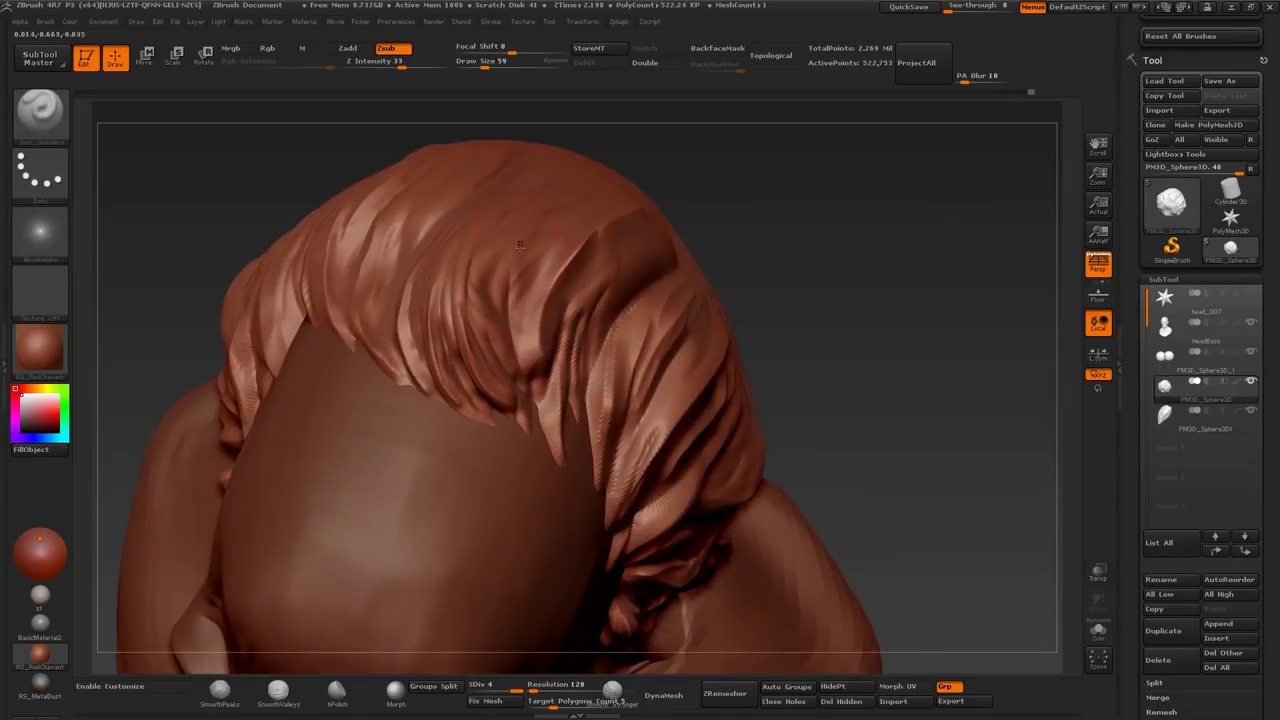
right_click_drag(522, 300, 540, 350)
key("f")
mouse_move(655, 365)
right_mouse_down()
mouse_move(681, 401)
mouse_move(632, 442)
right_mouse_up()
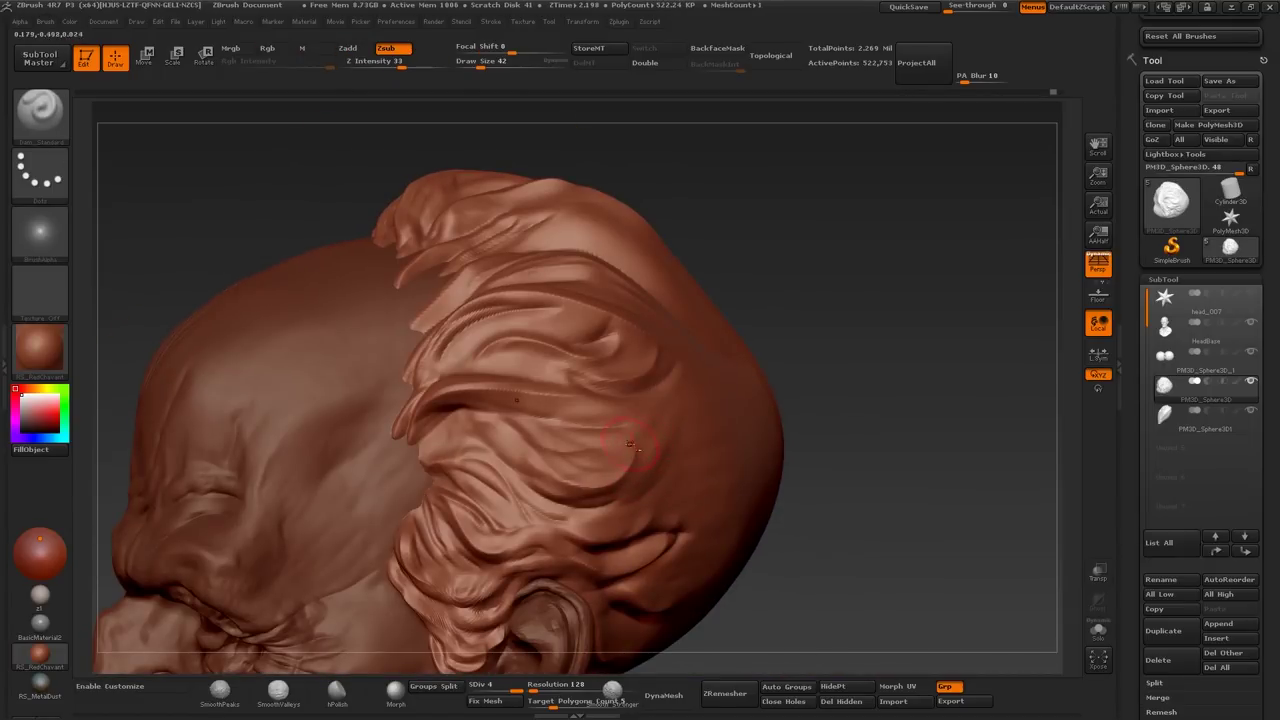
mouse_move(624, 441)
right_mouse_down()
mouse_move(663, 457)
mouse_move(648, 433)
mouse_move(735, 540)
right_mouse_up()
Step: Frame the bust in side profile and switch to the ClayBuildup brush
mouse_move(778, 290)
right_mouse_down("alt")
mouse_move(600, 265)
mouse_move(575, 235)
mouse_move(560, 330)
mouse_move(532, 345)
right_mouse_up("alt")
key("f")
mouse_move(563, 215)
right_mouse_down()
mouse_move(673, 313)
mouse_move(631, 413)
mouse_move(400, 490)
mouse_move(444, 499)
mouse_move(589, 394)
mouse_move(572, 390)
mouse_move(594, 271)
mouse_move(577, 243)
mouse_move(672, 396)
right_mouse_up()
key("b")
key("c")
key("b")
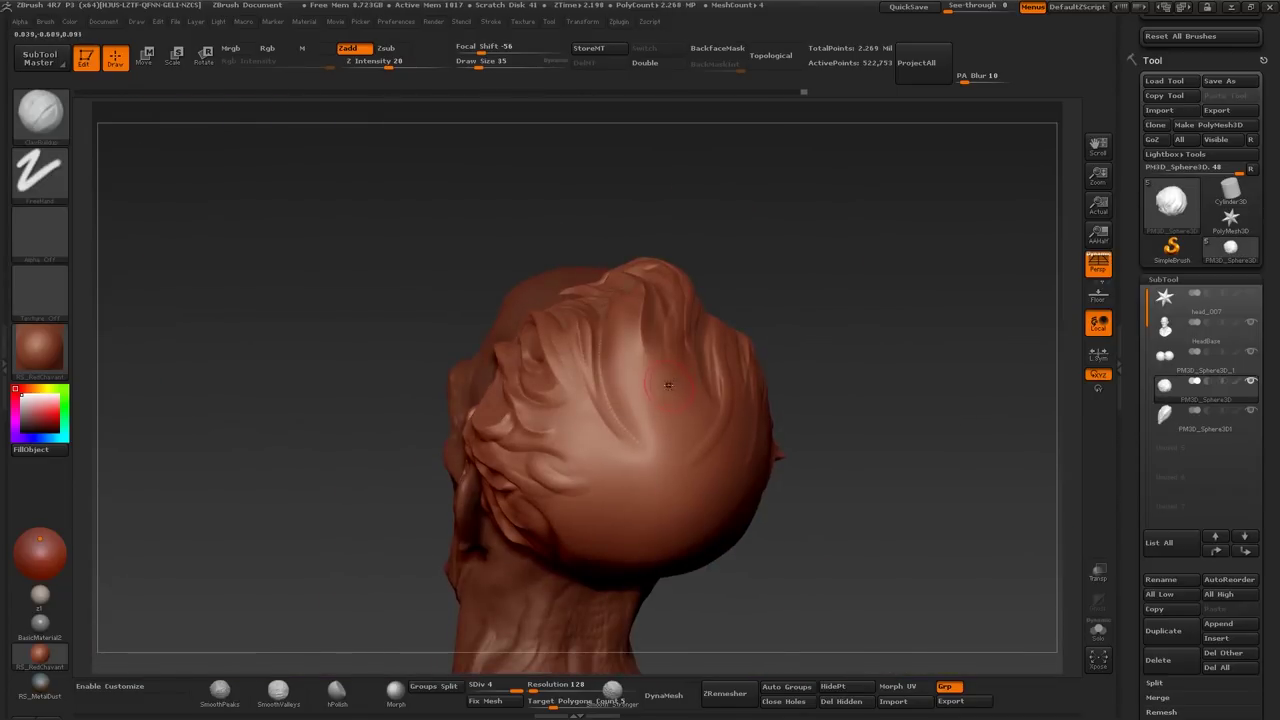
mouse_move(658, 378)
right_mouse_down()
mouse_move(652, 492)
mouse_move(686, 443)
right_mouse_up()
Step: Build curling hair clumps on the back and right side of the head
key("bracketleft")
key("bracketleft")
key("bracketright")
mouse_move(660, 402)
right_mouse_down()
mouse_move(723, 369)
mouse_move(775, 446)
mouse_move(649, 436)
mouse_move(640, 512)
mouse_move(680, 527)
mouse_move(673, 336)
right_mouse_up()
key("bracketright")
key("bracketright")
key("bracketright")
key("bracketleft")
key("bracketleft")
mouse_move(602, 359)
right_mouse_down()
mouse_move(510, 427)
mouse_move(470, 410)
mouse_move(344, 436)
mouse_move(362, 463)
mouse_move(397, 466)
mouse_move(514, 449)
mouse_move(460, 475)
mouse_move(461, 440)
right_mouse_up()
key("bracketright")
key("bracketright")
key("bracketright")
key("bracketright")
key("bracketright")
key("bracketright")
key("bracketright")
key("bracketright")
key("bracketright")
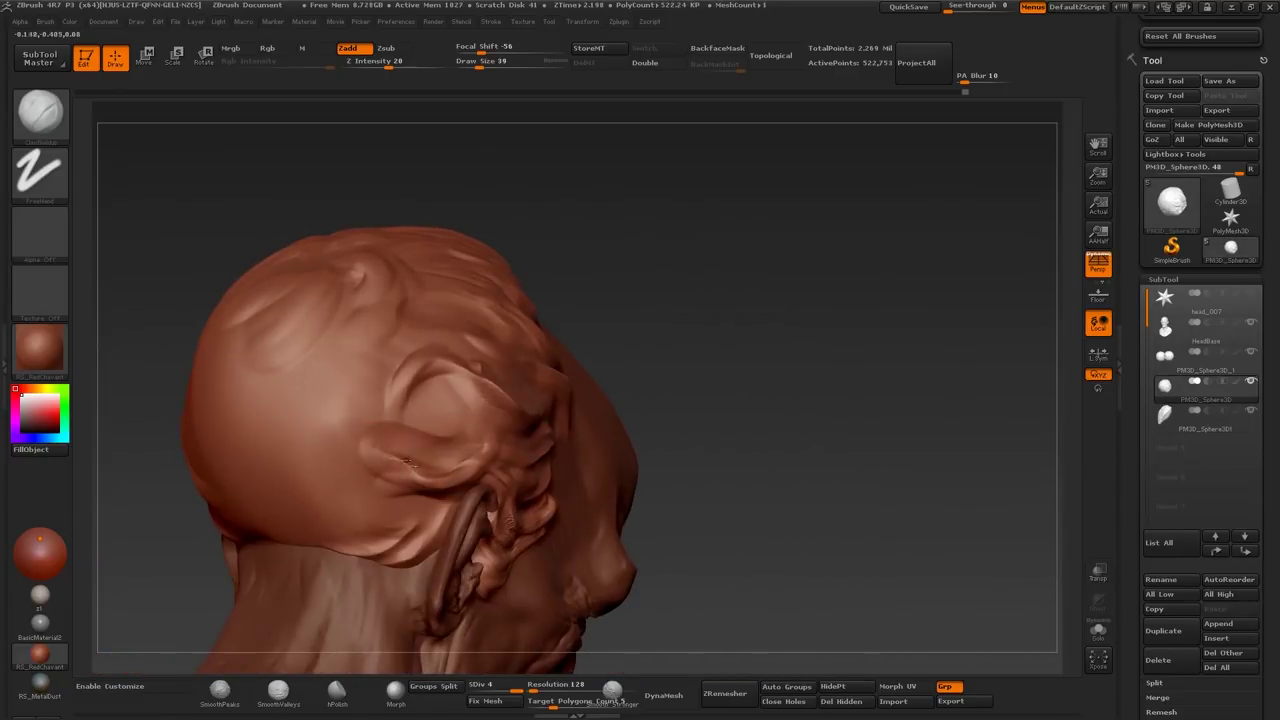
key("bracketleft")
key("bracketleft")
key("bracketleft")
mouse_move(405, 470)
right_mouse_down()
mouse_move(397, 353)
mouse_move(325, 390)
right_mouse_up()
Step: Add more lumpy clumps across the back and nape, shrinking the brush
key("bracketright")
key("bracketright")
key("bracketright")
key("bracketright")
key("bracketright")
right_click_drag(263, 349, 293, 343)
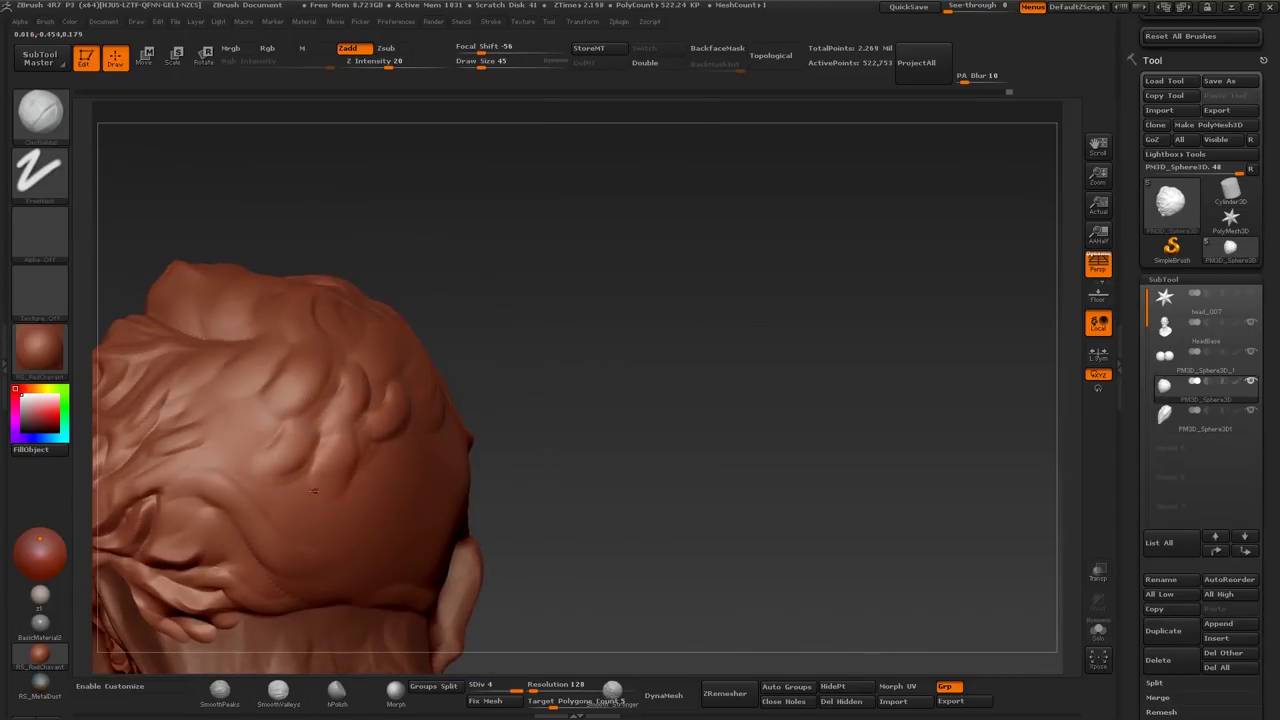
right_click_drag(340, 460, 420, 450)
right_click_drag(438, 508, 356, 454)
key("bracketleft")
key("bracketleft")
key("bracketleft")
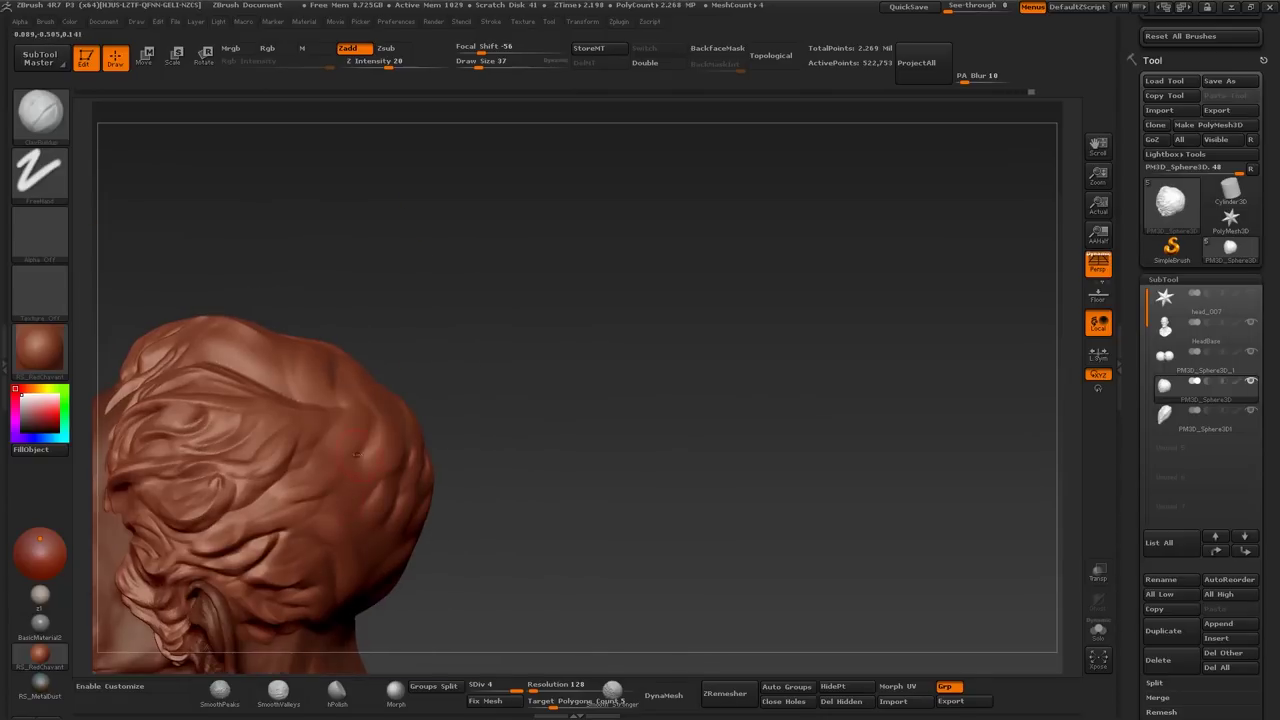
key("bracketleft")
key("bracketleft")
right_click_drag(391, 499, 521, 391)
Step: Set a much smaller brush size and push the hair mass into shape
key("s")
left_click(575, 358)
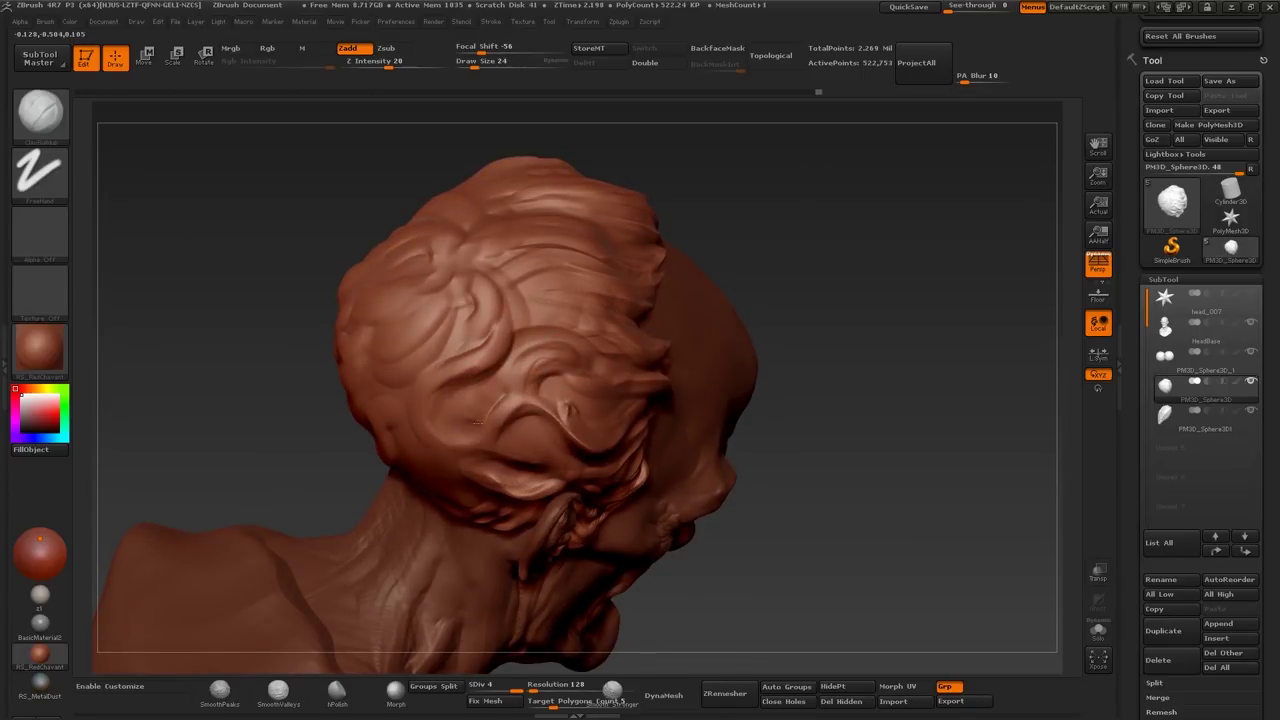
mouse_move(547, 422)
right_mouse_down()
mouse_move(500, 464)
mouse_move(545, 462)
mouse_move(408, 540)
right_mouse_up()
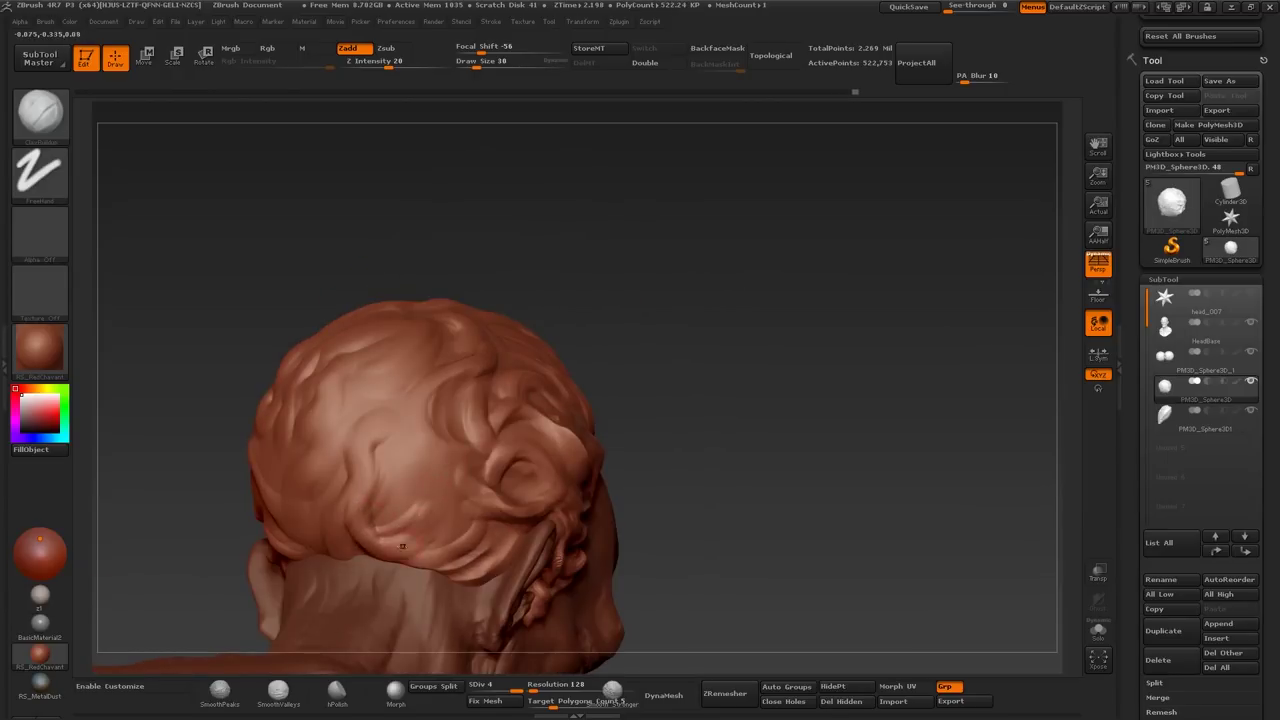
mouse_move(408, 446)
right_mouse_down()
mouse_move(308, 563)
mouse_move(290, 513)
mouse_move(256, 500)
mouse_move(353, 438)
right_mouse_up()
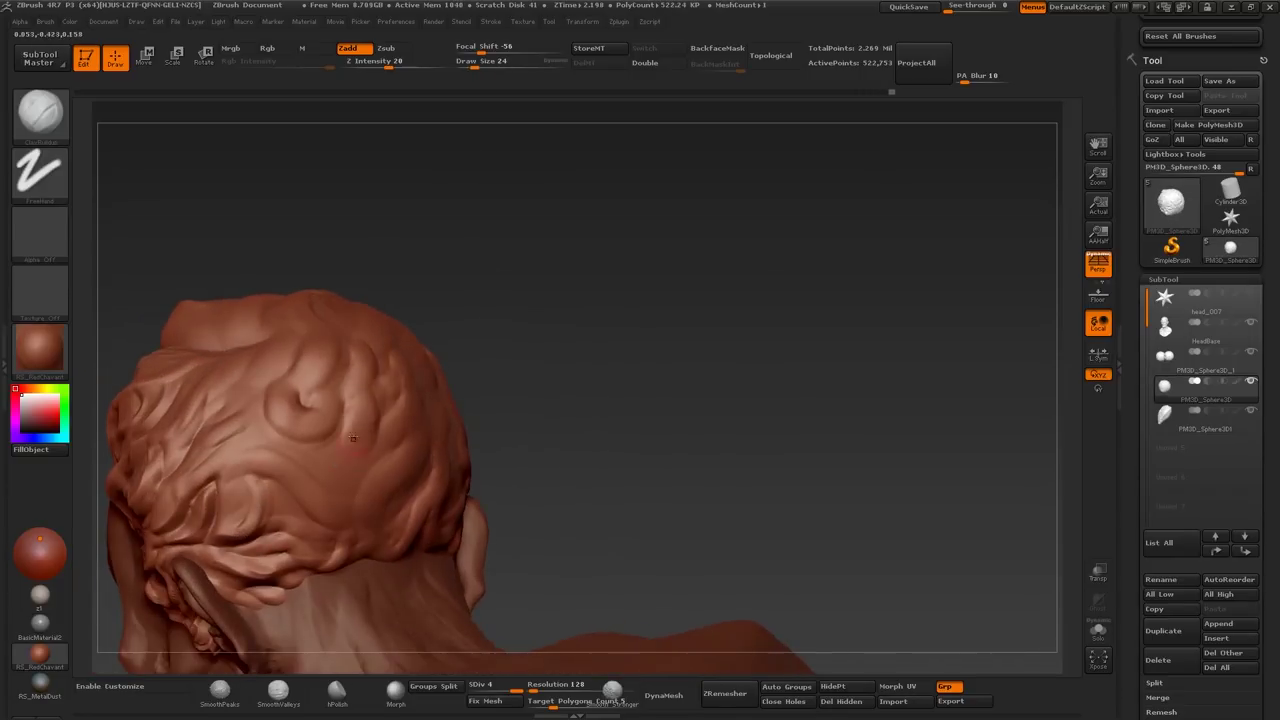
right_click_drag(346, 490, 477, 382)
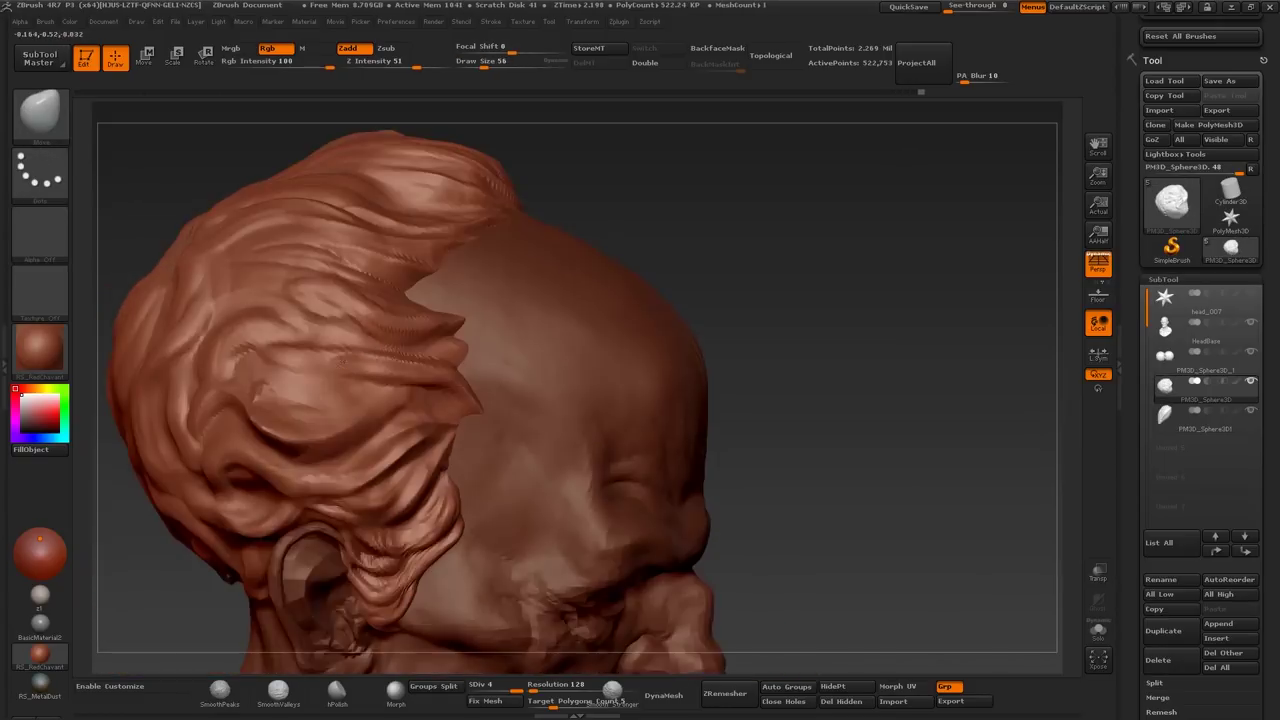
mouse_move(300, 420)
left_mouse_down()
mouse_move(360, 340)
mouse_move(412, 364)
left_mouse_up()
Step: Switch back to Dam_Standard and reposition the bust
key("b")
key("d")
key("s")
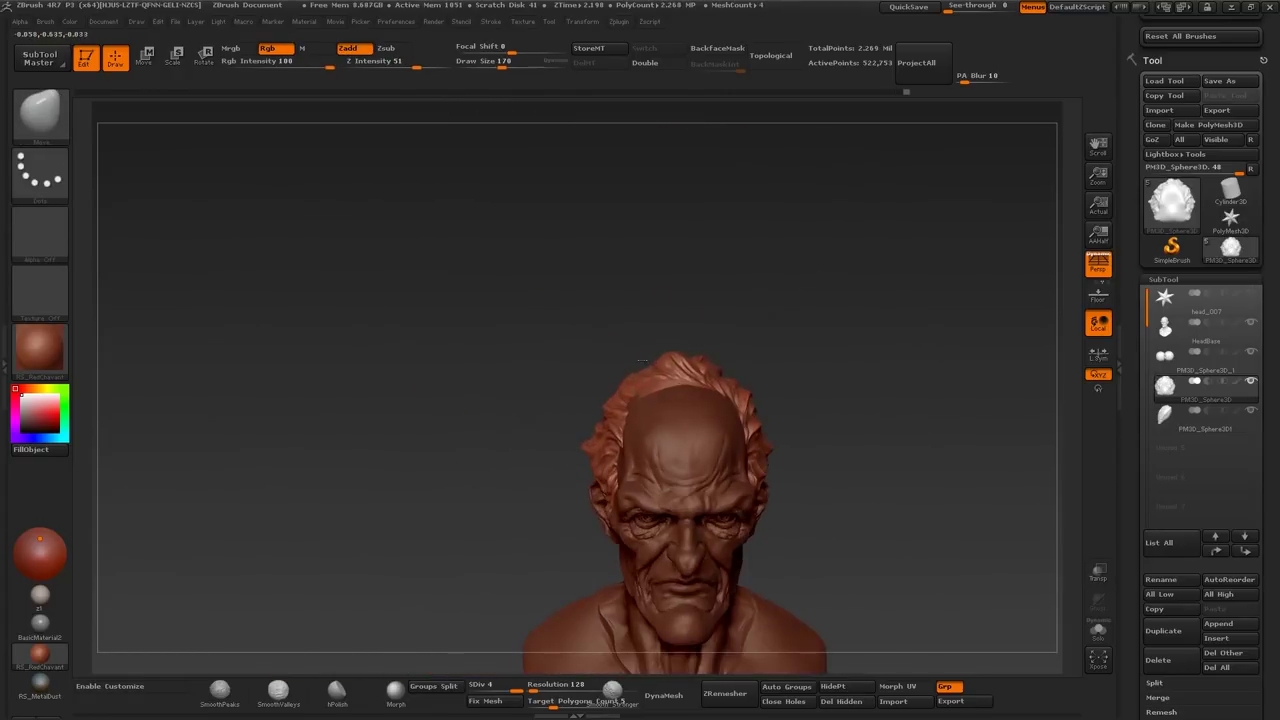
mouse_move(641, 363)
left_mouse_down()
mouse_move(738, 403)
mouse_move(762, 323)
mouse_move(716, 306)
mouse_move(696, 340)
mouse_move(708, 368)
mouse_move(640, 250)
mouse_move(514, 171)
mouse_move(558, 228)
left_mouse_up()
Step: Carve fine strand grooves across the side hair and crown, adjusting the brush size
key("b")
key("d")
key("s")
left_click_drag(577, 286, 498, 250)
mouse_move(472, 393)
left_mouse_down()
mouse_move(388, 283)
mouse_move(571, 285)
mouse_move(558, 269)
mouse_move(618, 249)
mouse_move(650, 258)
mouse_move(760, 358)
mouse_move(478, 434)
left_mouse_up()
key("s")
left_click_drag(487, 521, 443, 498)
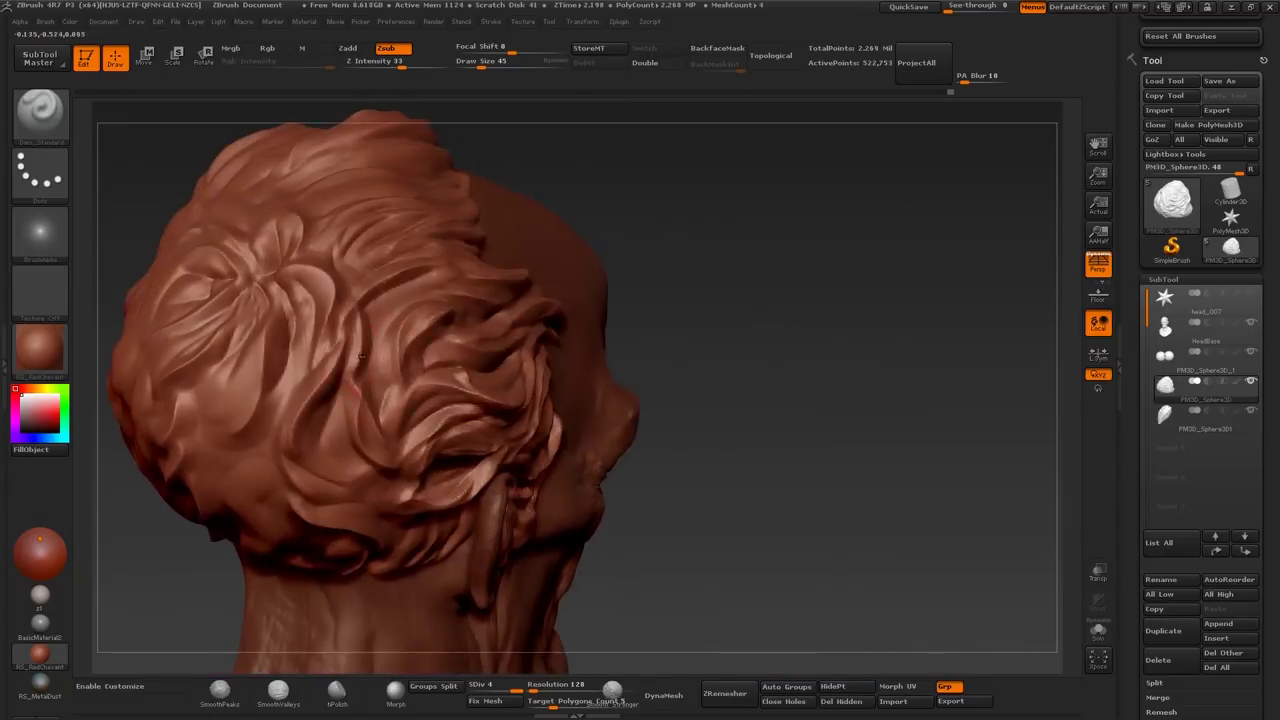
Step: Build wavy ClayBuildup clumps onto the back hair from several back views
key("b")
key("c")
key("b")
left_click_drag(311, 361, 313, 443)
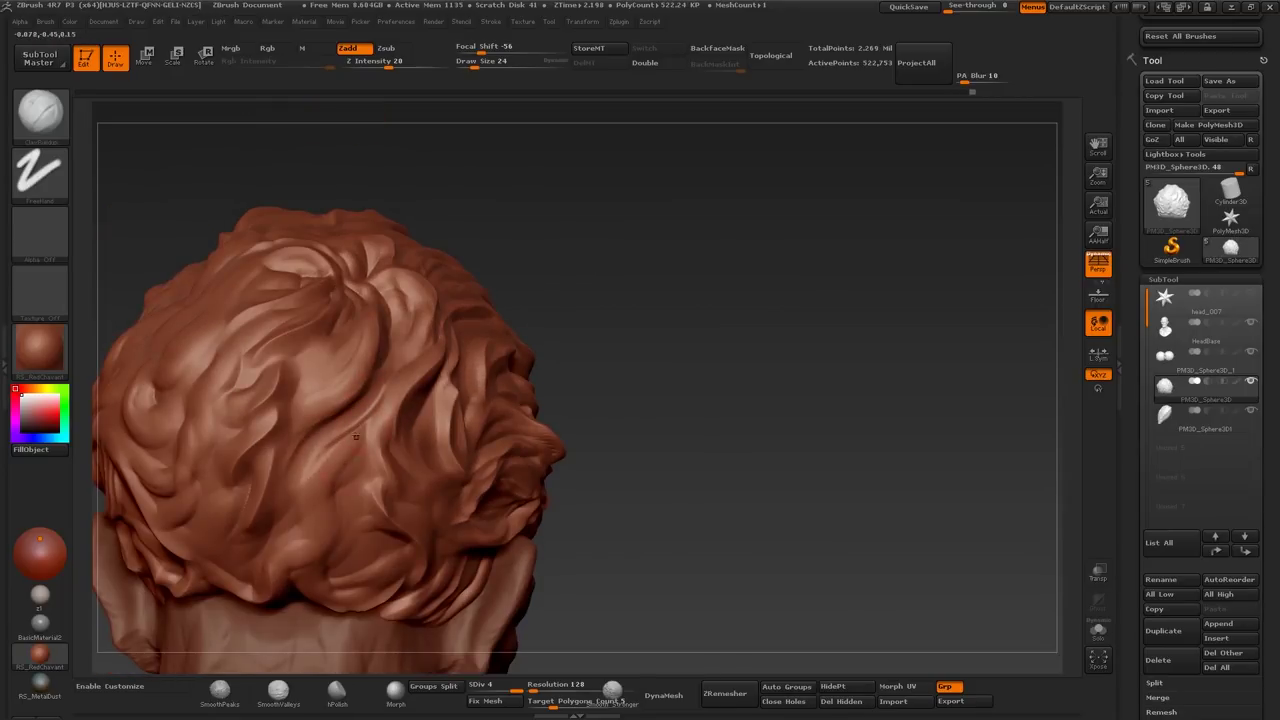
mouse_move(289, 522)
left_mouse_down()
mouse_move(298, 505)
mouse_move(310, 560)
mouse_move(300, 532)
mouse_move(305, 545)
left_mouse_up()
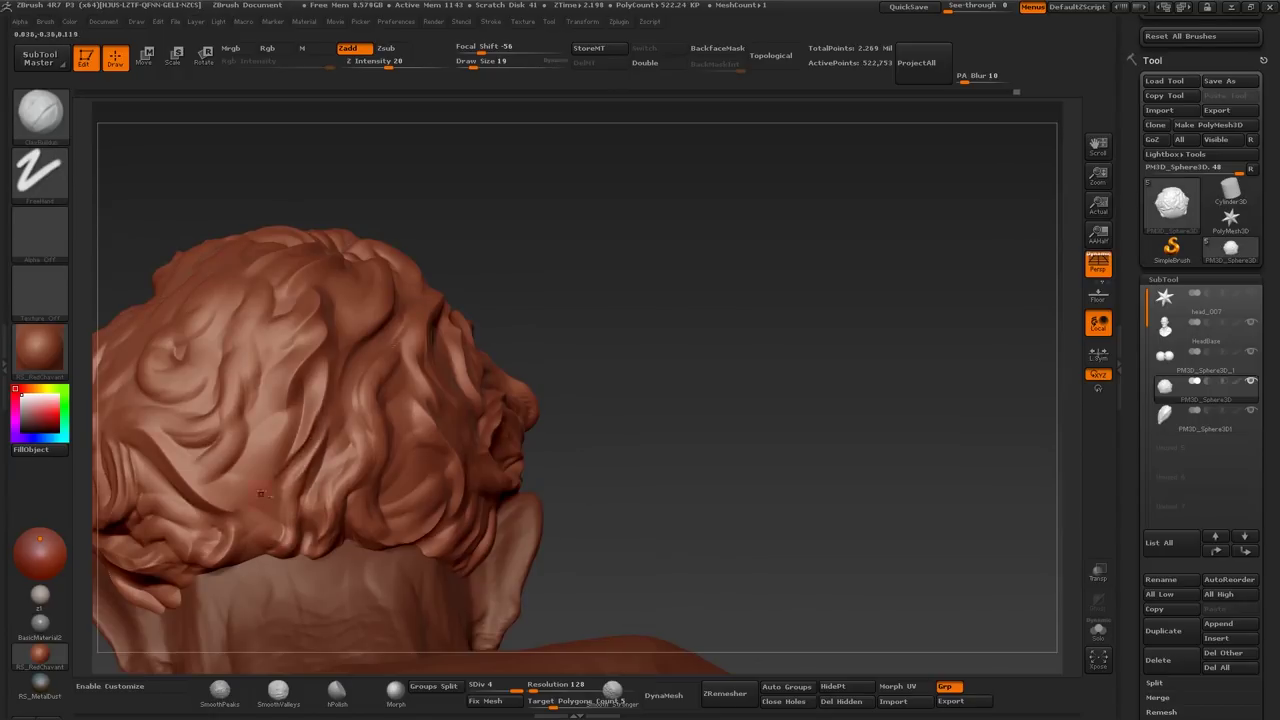
left_click_drag(260, 493, 284, 510)
key("s")
mouse_move(287, 462)
left_mouse_down()
mouse_move(349, 543)
mouse_move(353, 303)
mouse_move(405, 447)
left_mouse_up()
left_click_drag(356, 396, 346, 548)
left_click_drag(414, 514, 322, 423)
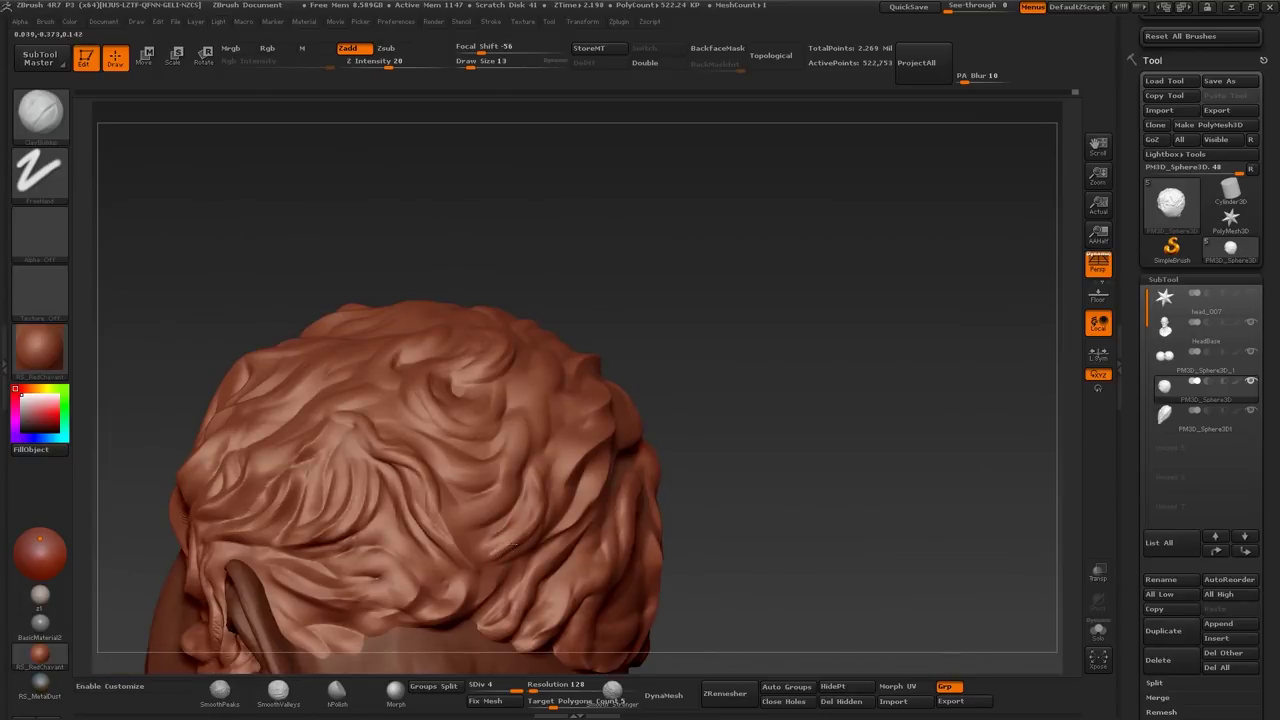
left_click_drag(480, 500, 591, 417)
Step: Sharpen the side hair strand grooves with Dam_Standard, ending with the ear and face in view
key("b")
key("d")
key("s")
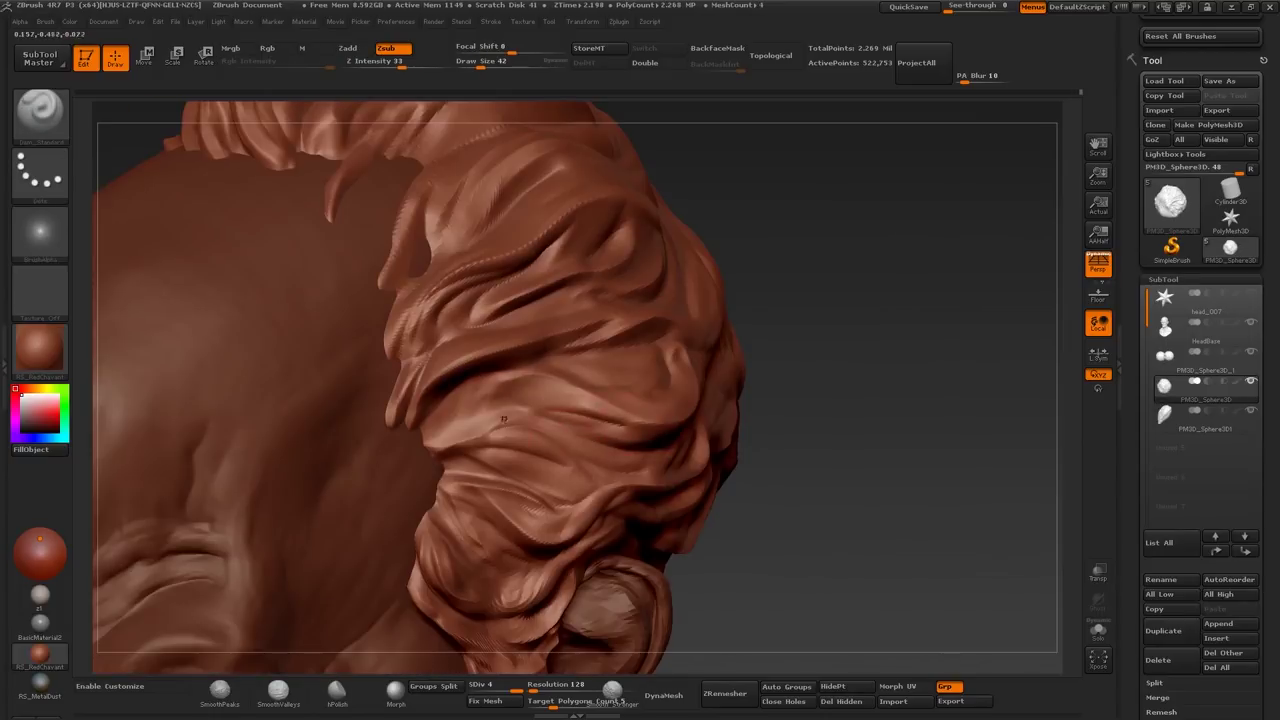
left_click_drag(437, 435, 490, 450)
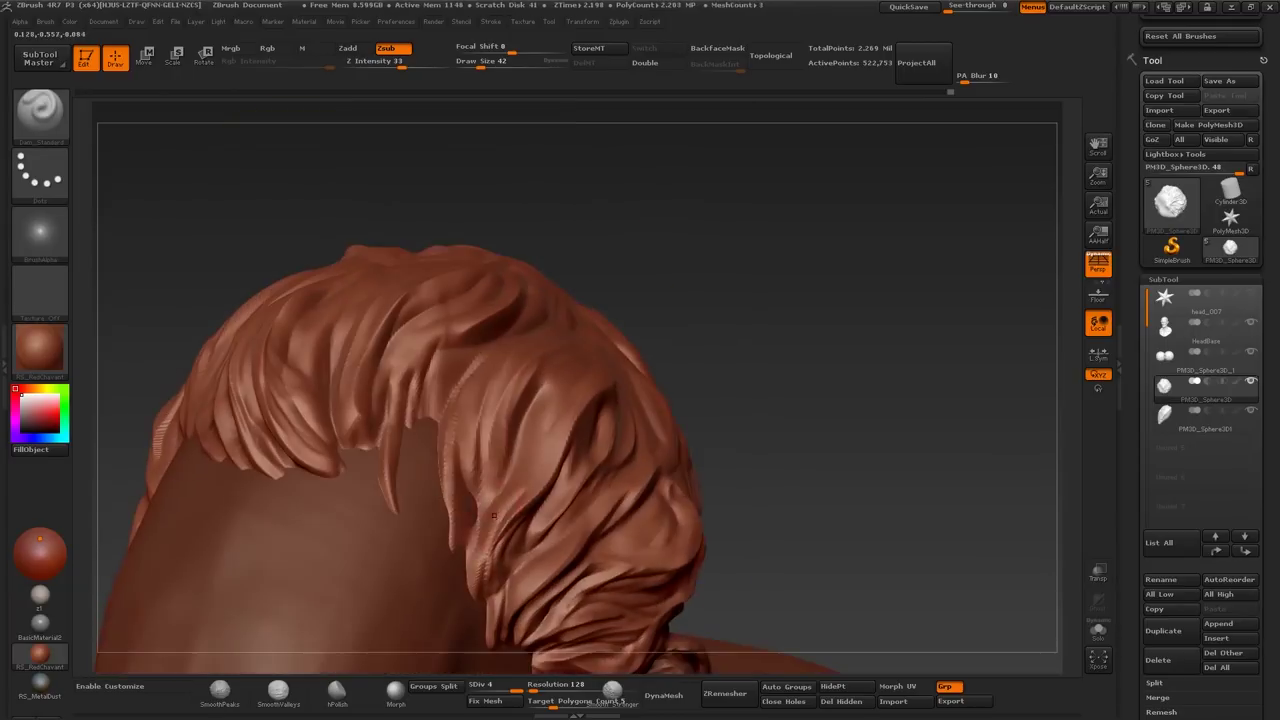
mouse_move(505, 445)
left_mouse_down()
mouse_move(525, 417)
mouse_move(507, 346)
left_mouse_up()
left_click_drag(375, 496, 345, 432)
mouse_move(348, 540)
left_mouse_down()
mouse_move(414, 522)
mouse_move(346, 360)
mouse_move(338, 379)
mouse_move(320, 310)
mouse_move(383, 385)
left_mouse_up()
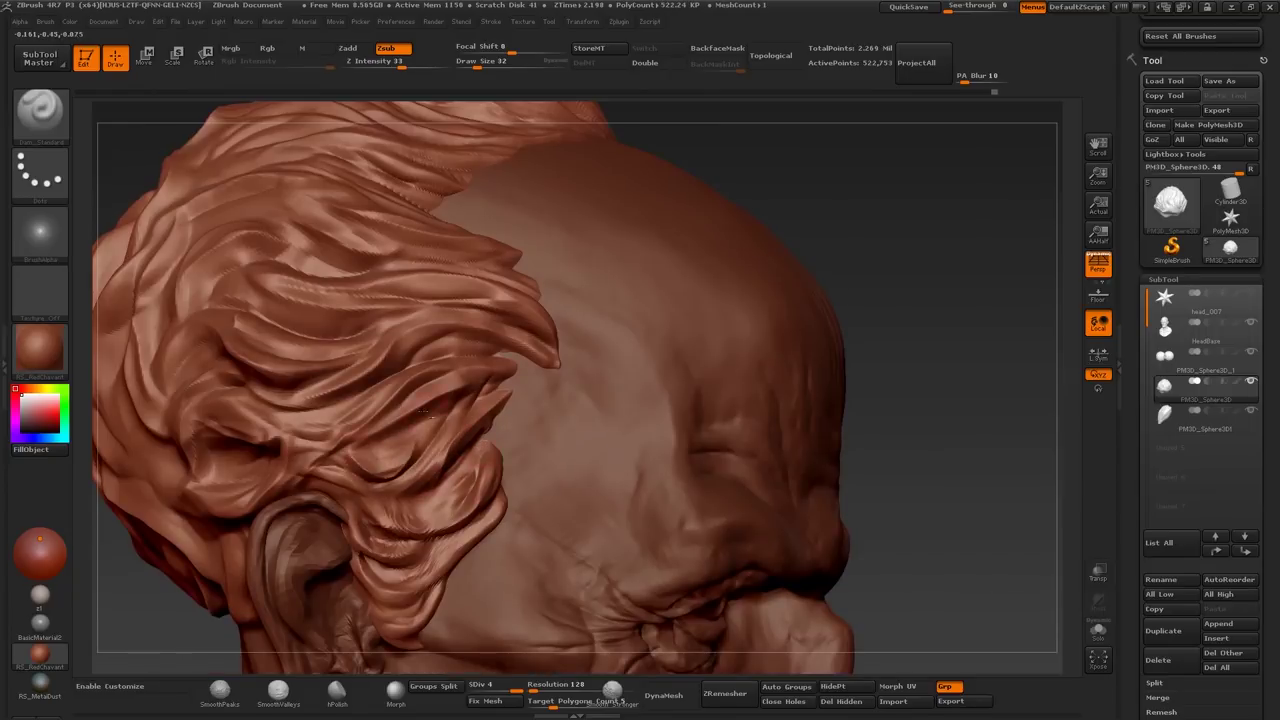
mouse_move(425, 412)
left_mouse_down()
mouse_move(430, 548)
mouse_move(418, 418)
mouse_move(369, 492)
mouse_move(390, 455)
mouse_move(560, 372)
mouse_move(540, 380)
left_mouse_up()
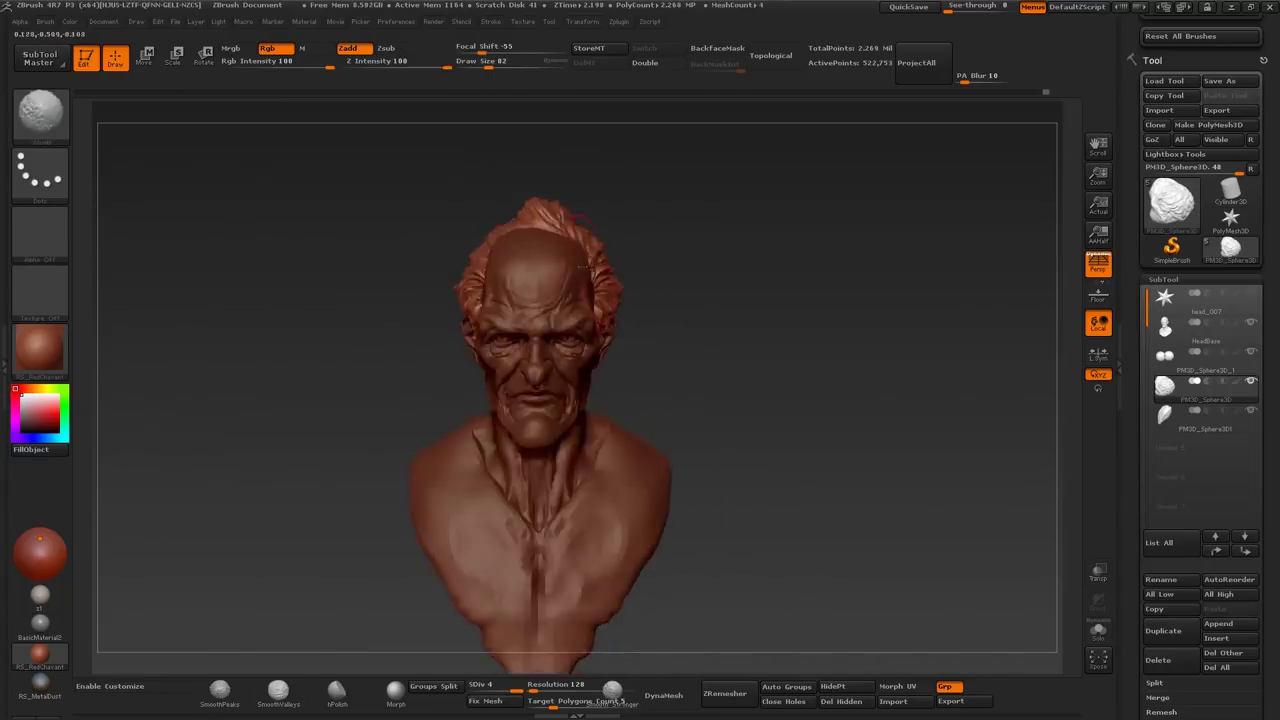
Step: Inspect the carved strands from the side and back, enlarging the brush
mouse_move(583, 222)
left_mouse_down("shift")
mouse_move(430, 330)
mouse_move(681, 314)
mouse_move(600, 260)
left_mouse_up("shift")
key("s")
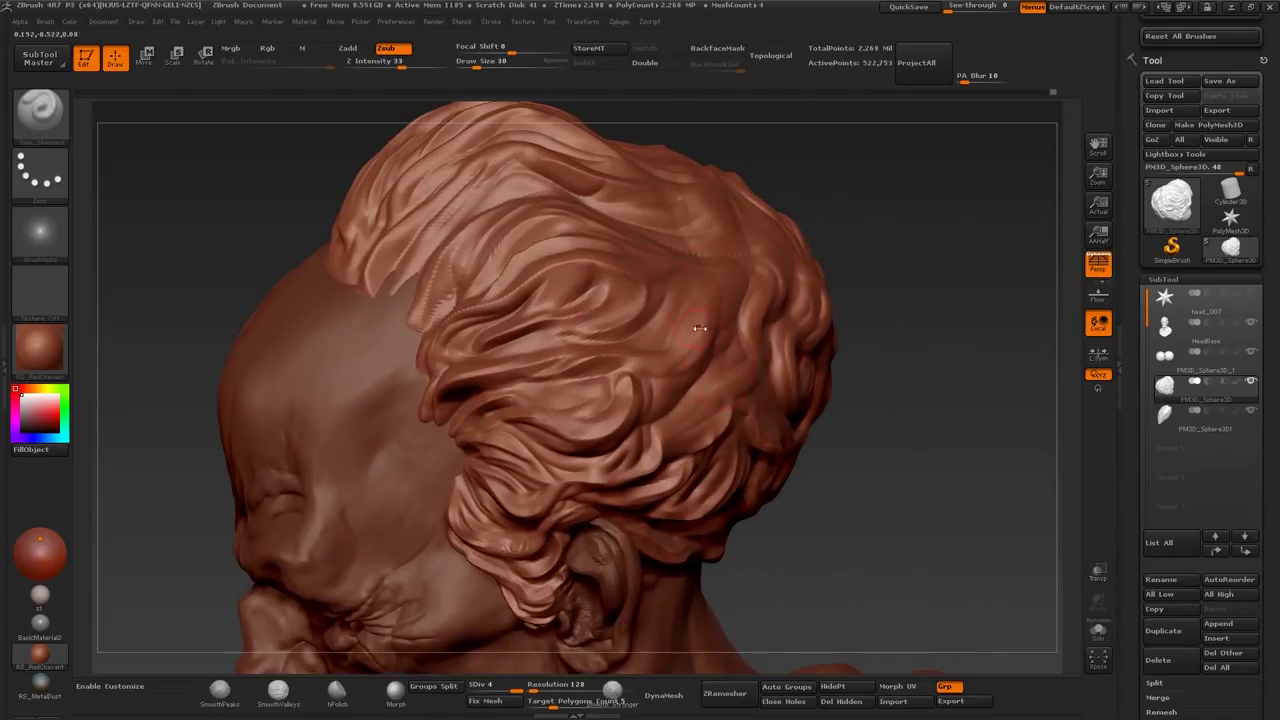
mouse_move(644, 437)
left_mouse_down()
mouse_move(620, 420)
mouse_move(708, 300)
mouse_move(706, 453)
left_mouse_up()
left_click_drag(667, 497, 603, 453)
mouse_move(526, 459)
left_mouse_down()
mouse_move(436, 514)
mouse_move(481, 436)
left_mouse_up()
left_click_drag(352, 352, 338, 485)
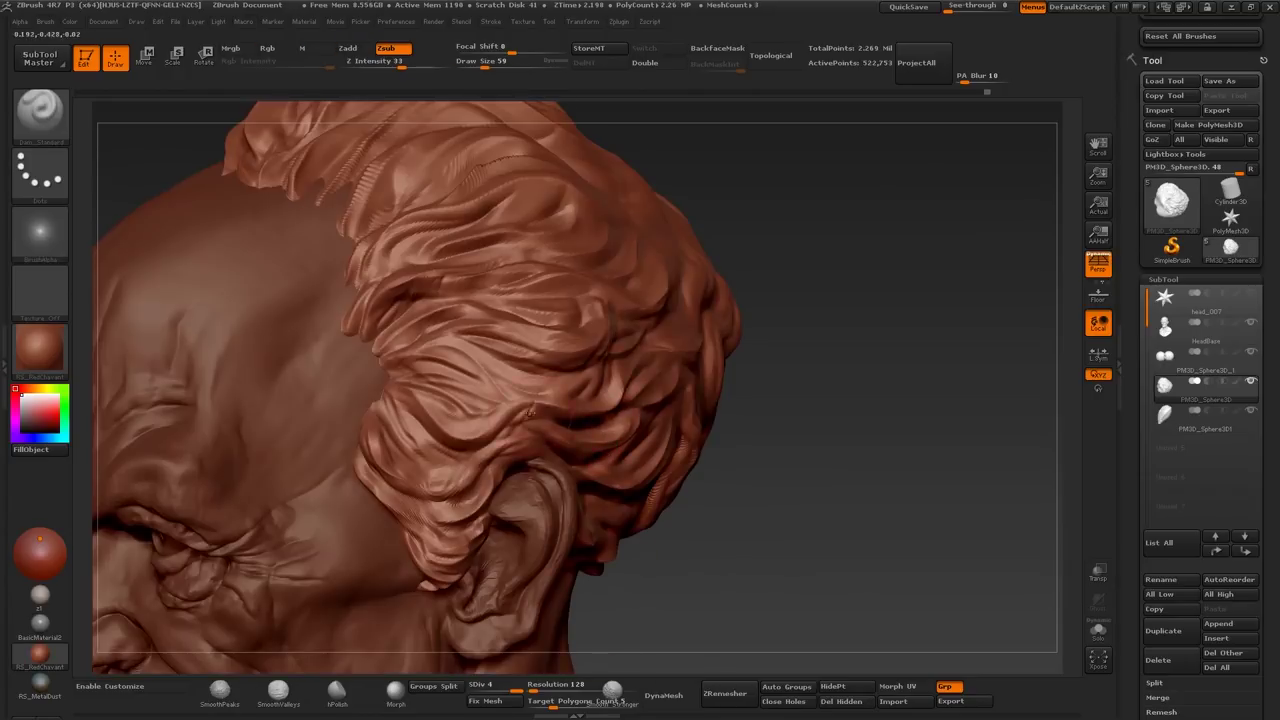
Step: Set the brush size to 39 and check the hair strands from above and behind
key("s")
left_click(497, 424)
left_click_drag(800, 420, 870, 380)
left_click_drag(610, 590, 640, 570)
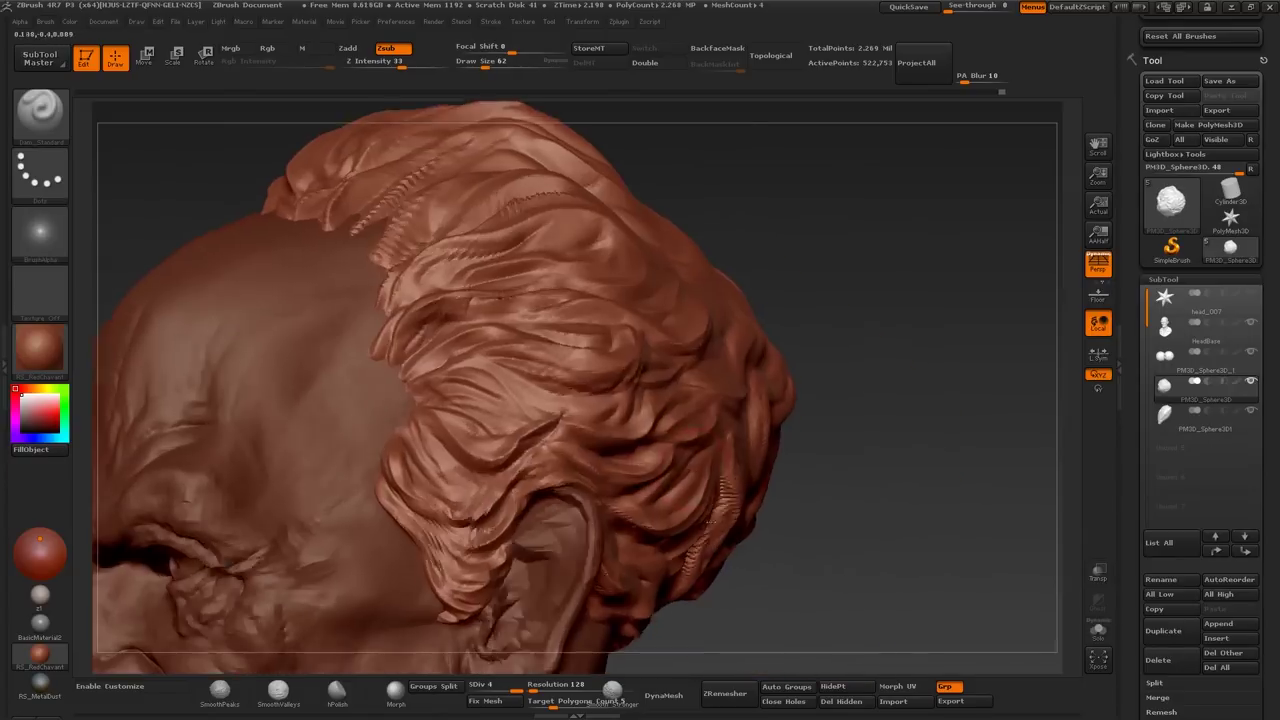
left_click_drag(590, 400, 575, 381)
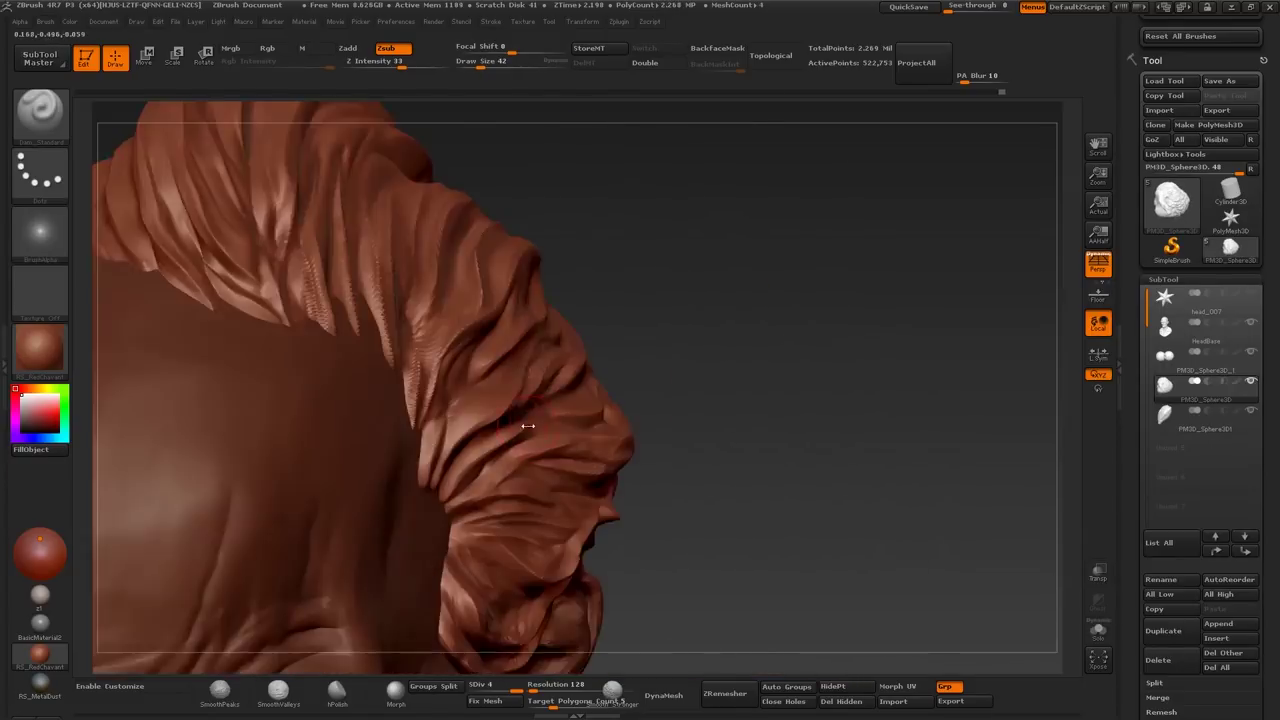
left_click_drag(380, 470, 416, 497)
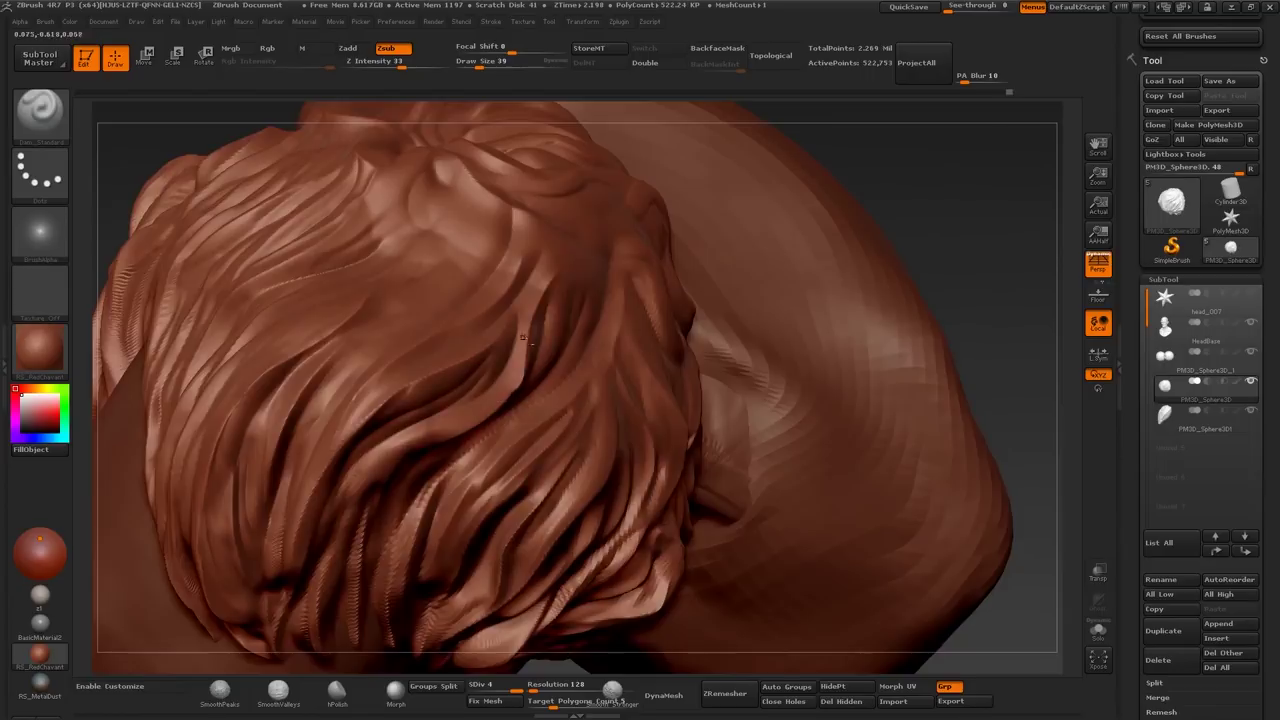
left_click_drag(590, 330, 605, 308)
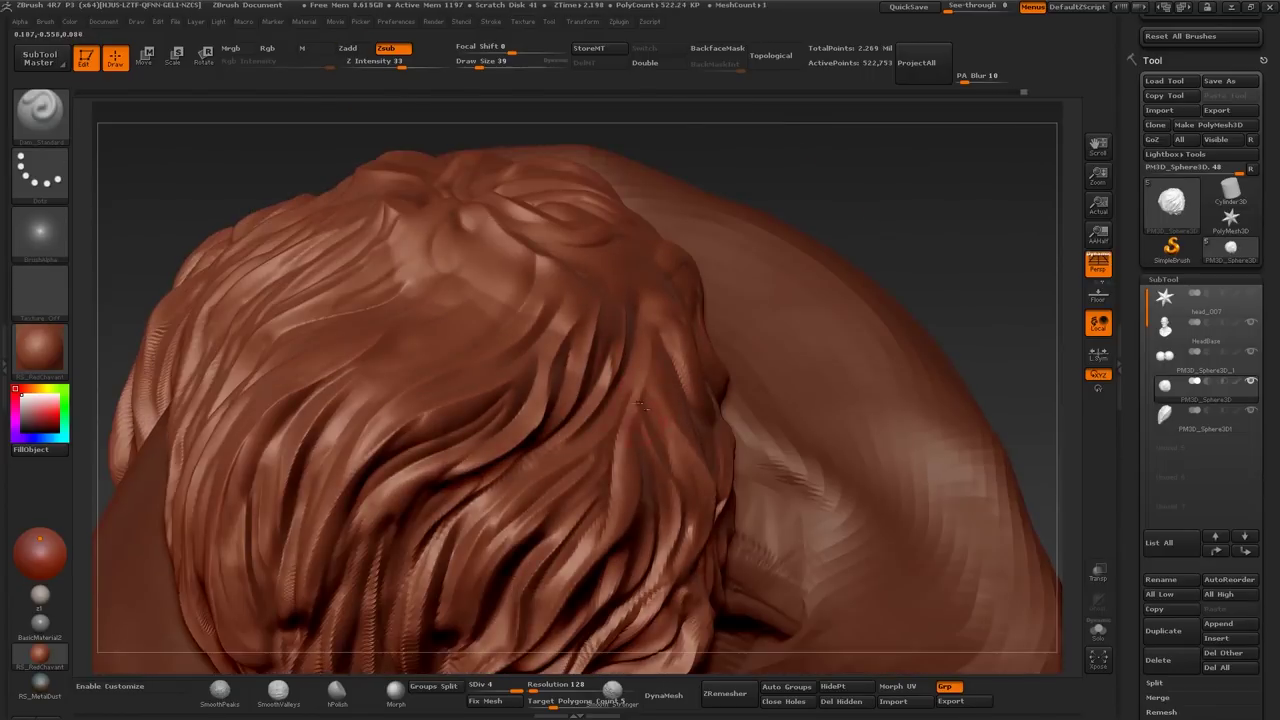
left_click_drag(476, 475, 526, 372)
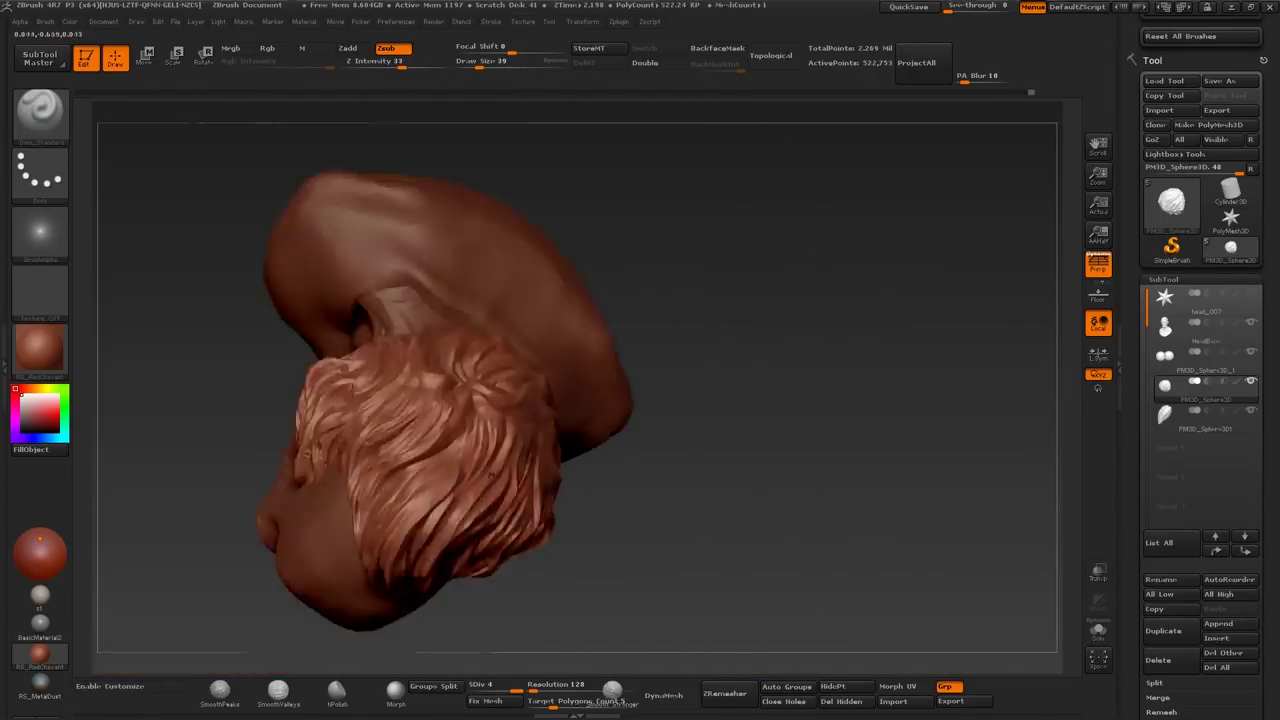
left_click_drag(449, 491, 478, 435)
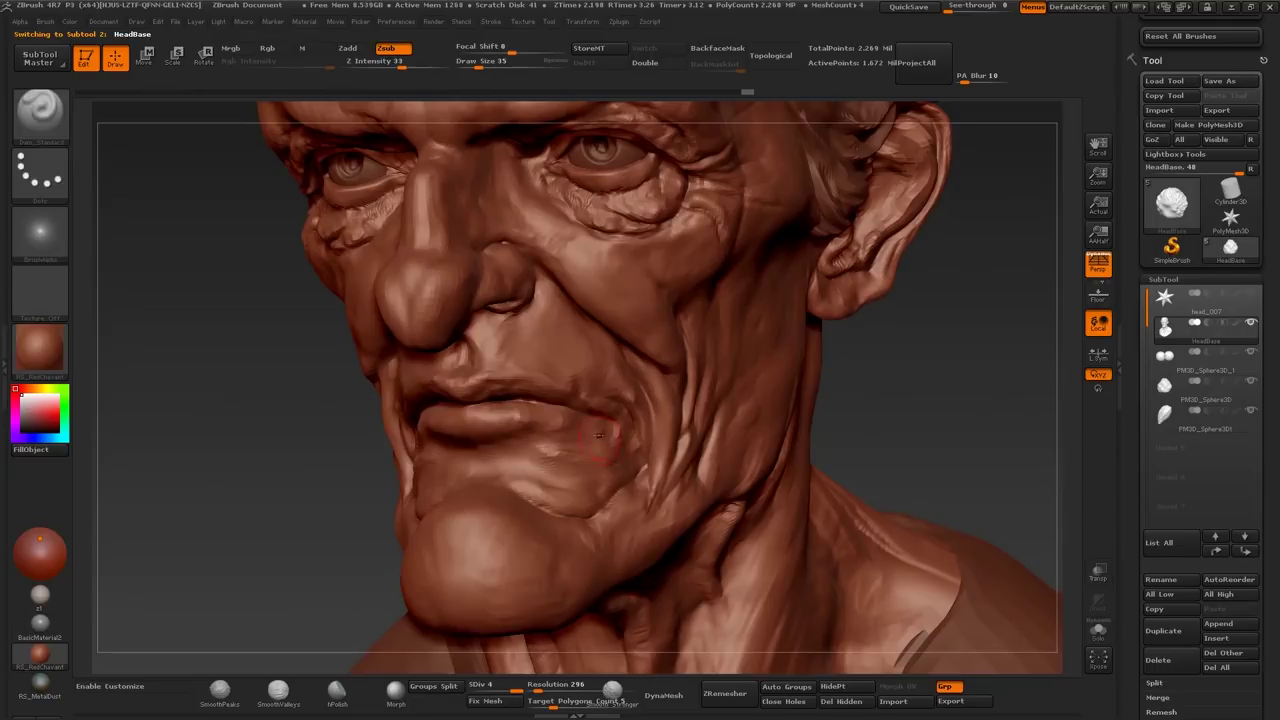
Step: Make HeadBase the active subtool and bring the face into a three-quarter view
left_click(663, 470, "alt")
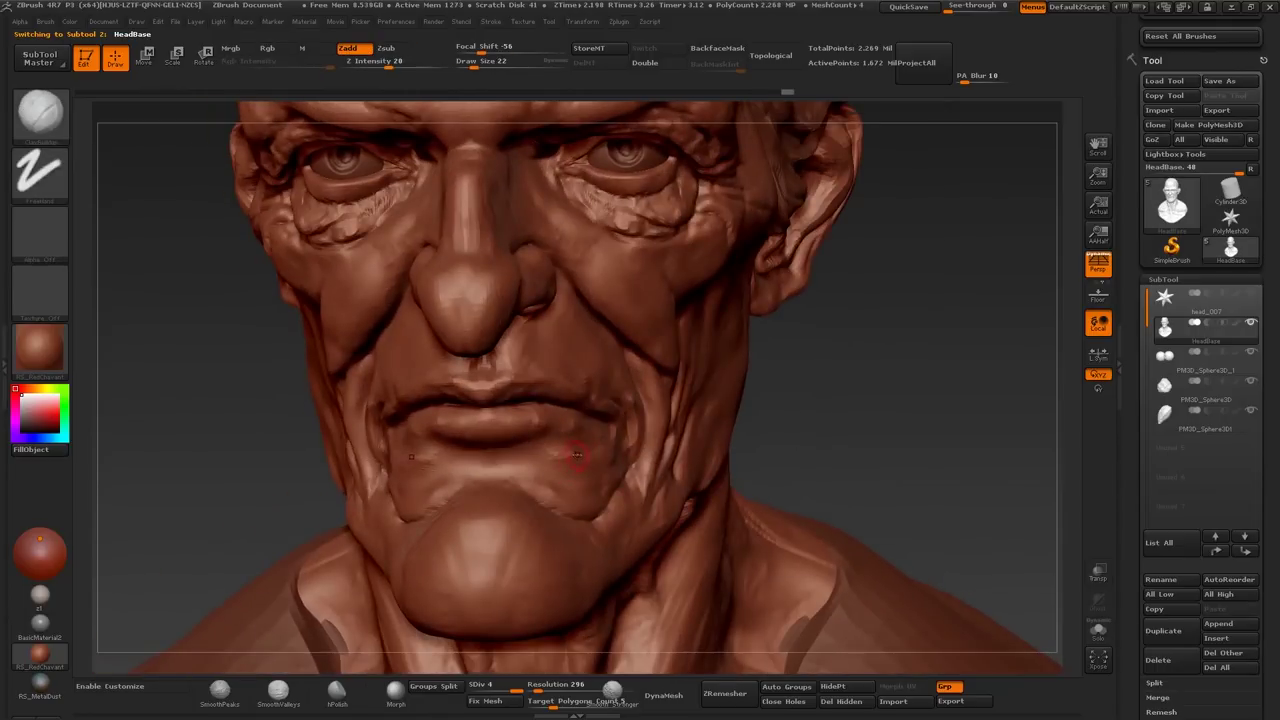
left_click_drag(577, 455, 510, 375)
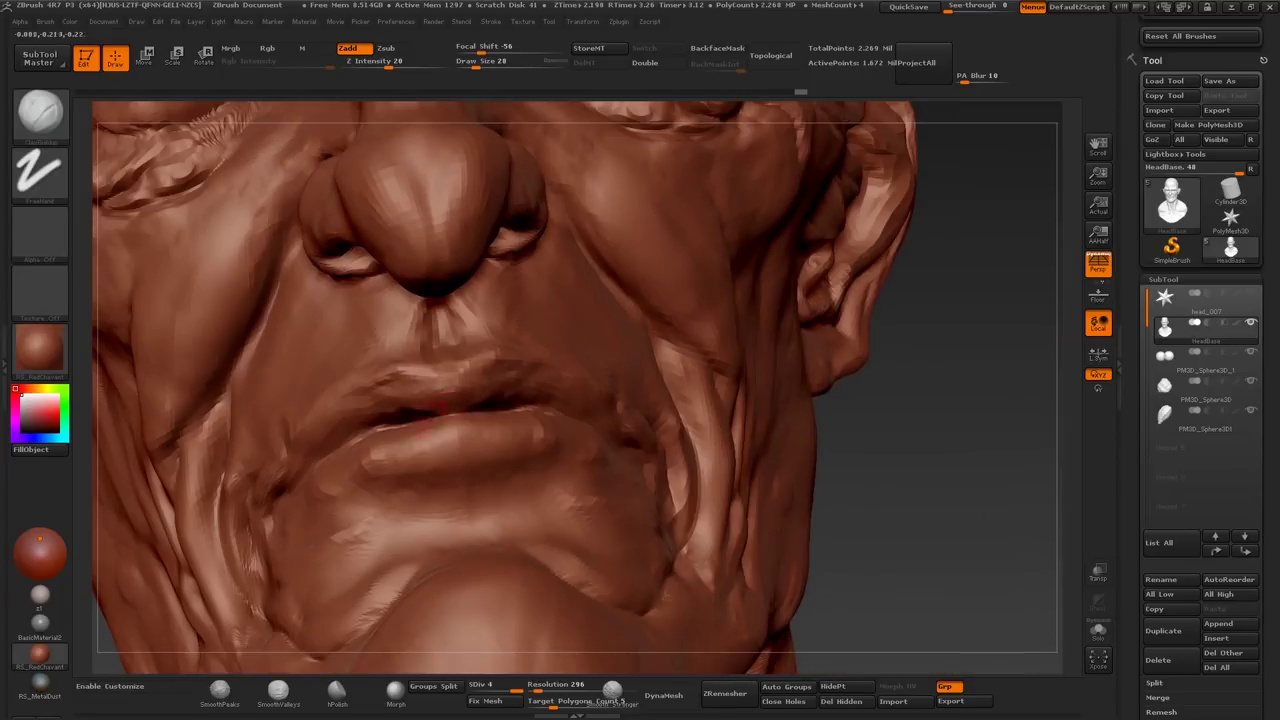
left_click_drag(452, 400, 451, 464)
left_click_drag(372, 462, 300, 470)
left_click_drag(509, 457, 460, 440)
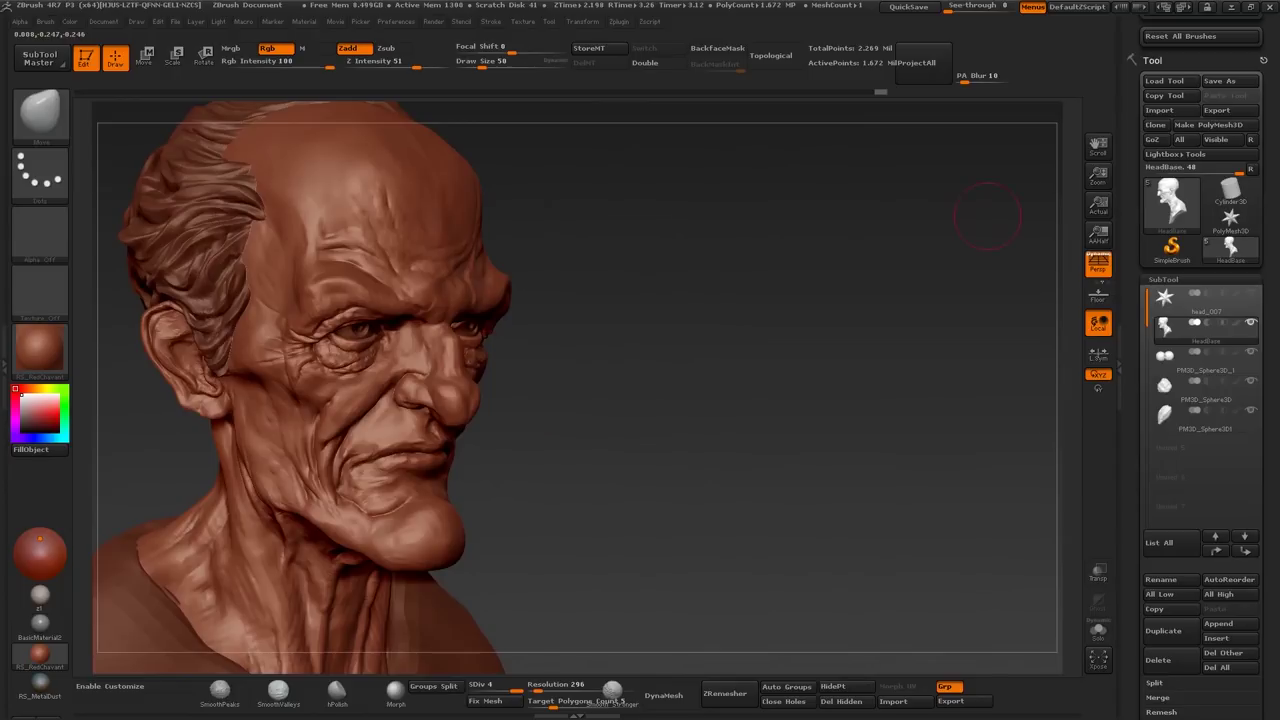
mouse_move(987, 218)
left_mouse_down()
mouse_move(531, 346)
mouse_move(450, 352)
left_mouse_up()
left_click_drag(551, 368, 625, 368)
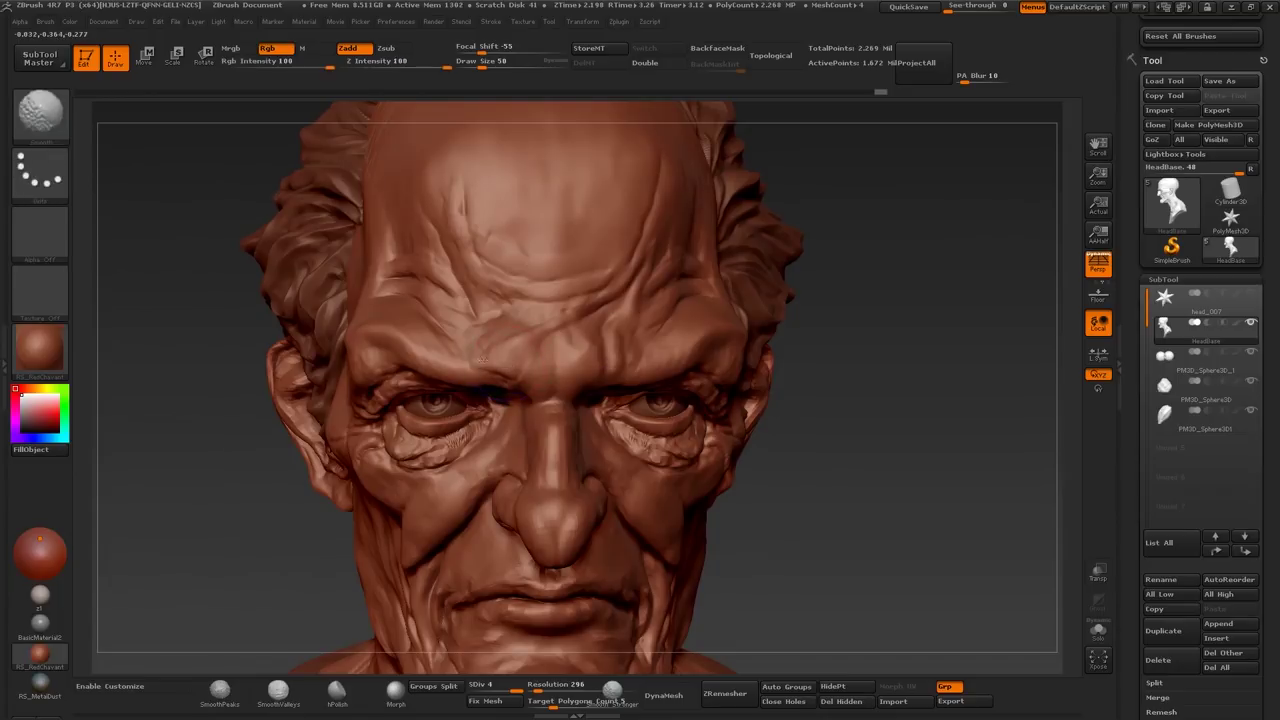
Step: Carve a wrinkle stroke into the brow and review it from several angles
mouse_move(481, 358)
left_mouse_down()
mouse_move(548, 368)
mouse_move(525, 380)
mouse_move(566, 398)
left_mouse_up()
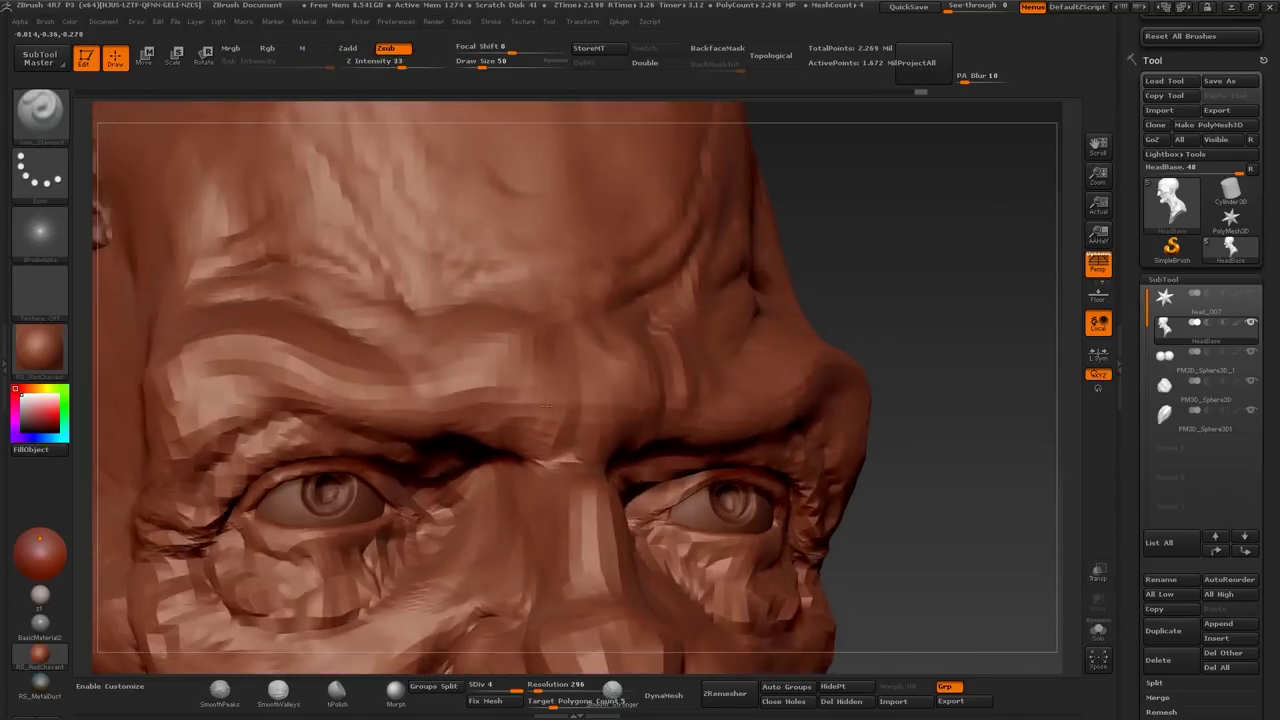
mouse_move(548, 418)
left_mouse_down()
mouse_move(557, 430)
mouse_move(537, 460)
mouse_move(548, 459)
left_mouse_up()
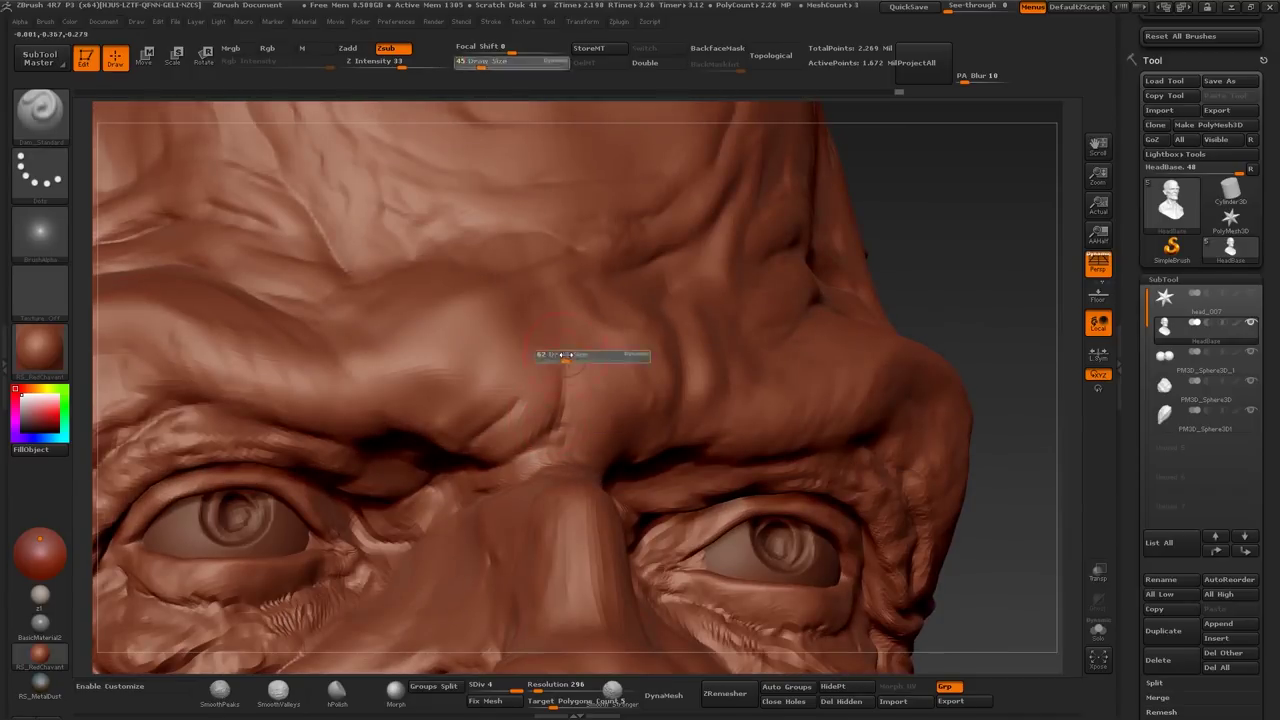
mouse_move(1010, 420)
left_mouse_down()
mouse_move(676, 479)
mouse_move(709, 421)
left_mouse_up()
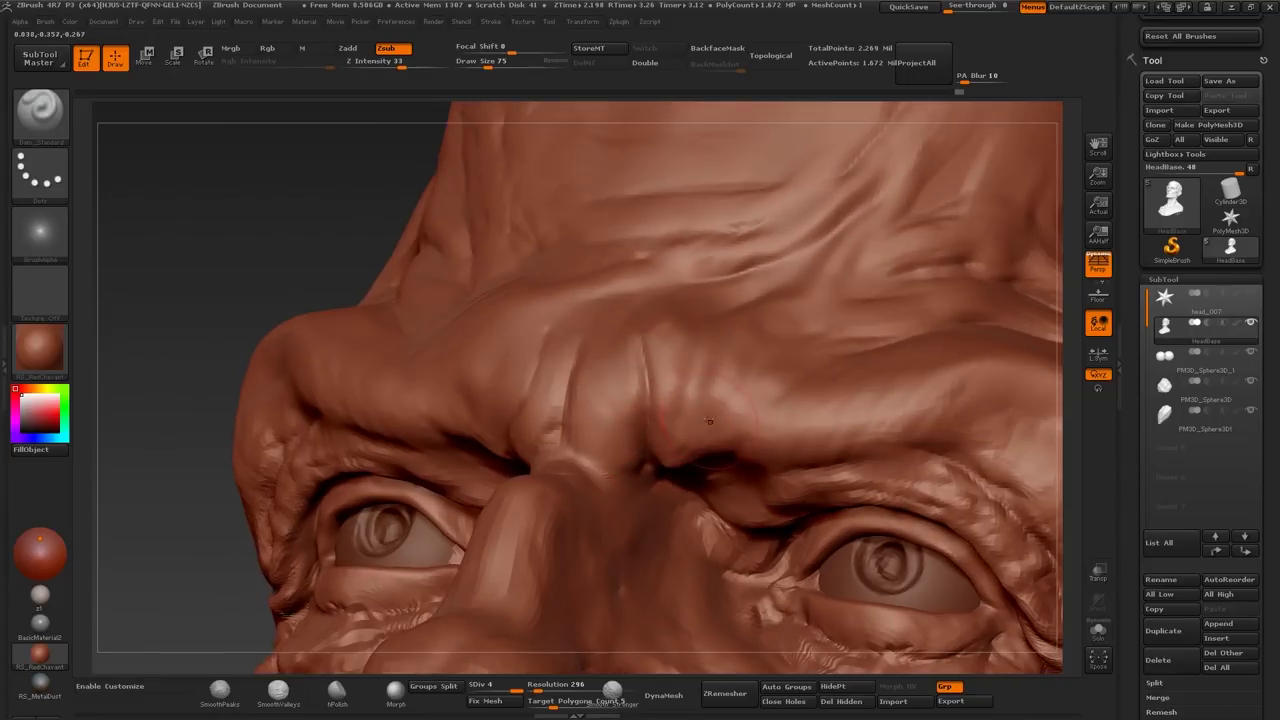
left_click_drag(751, 321, 700, 427)
key("f")
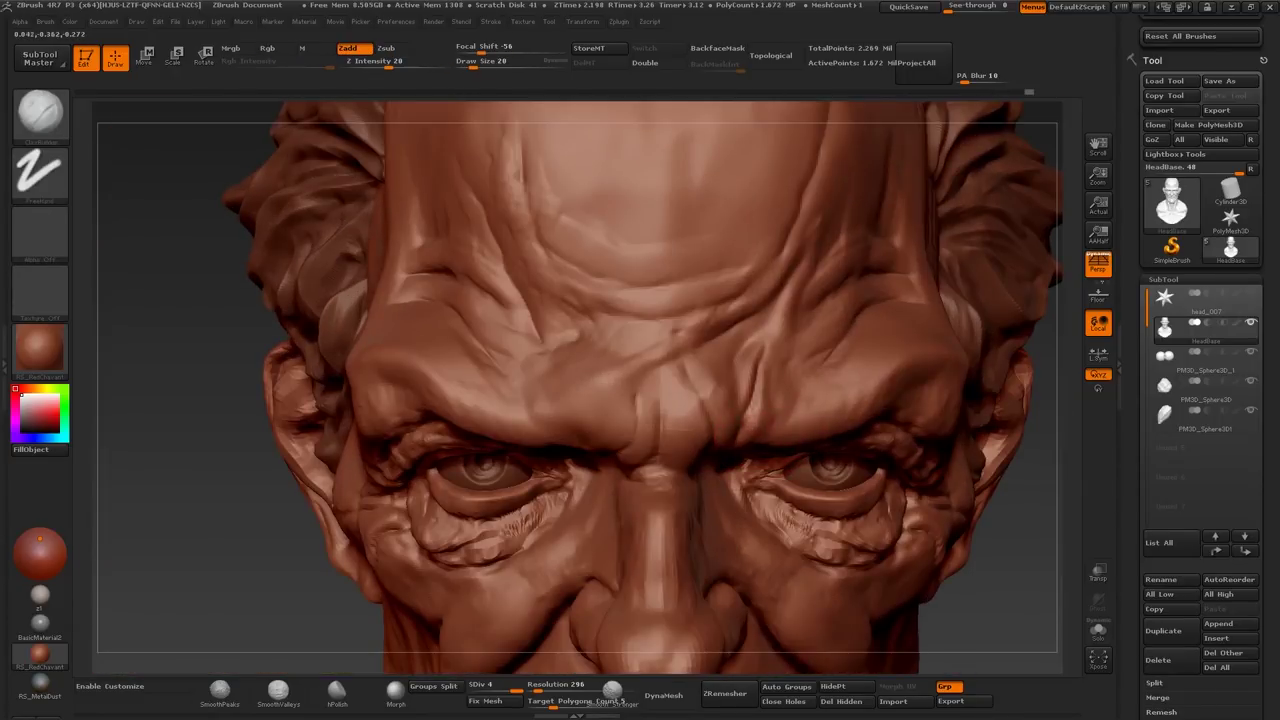
left_click_drag(620, 430, 656, 414)
Step: Review the forehead and brow wrinkles, turn to a left profile, and adjust brush size
left_click_drag(632, 458, 625, 392)
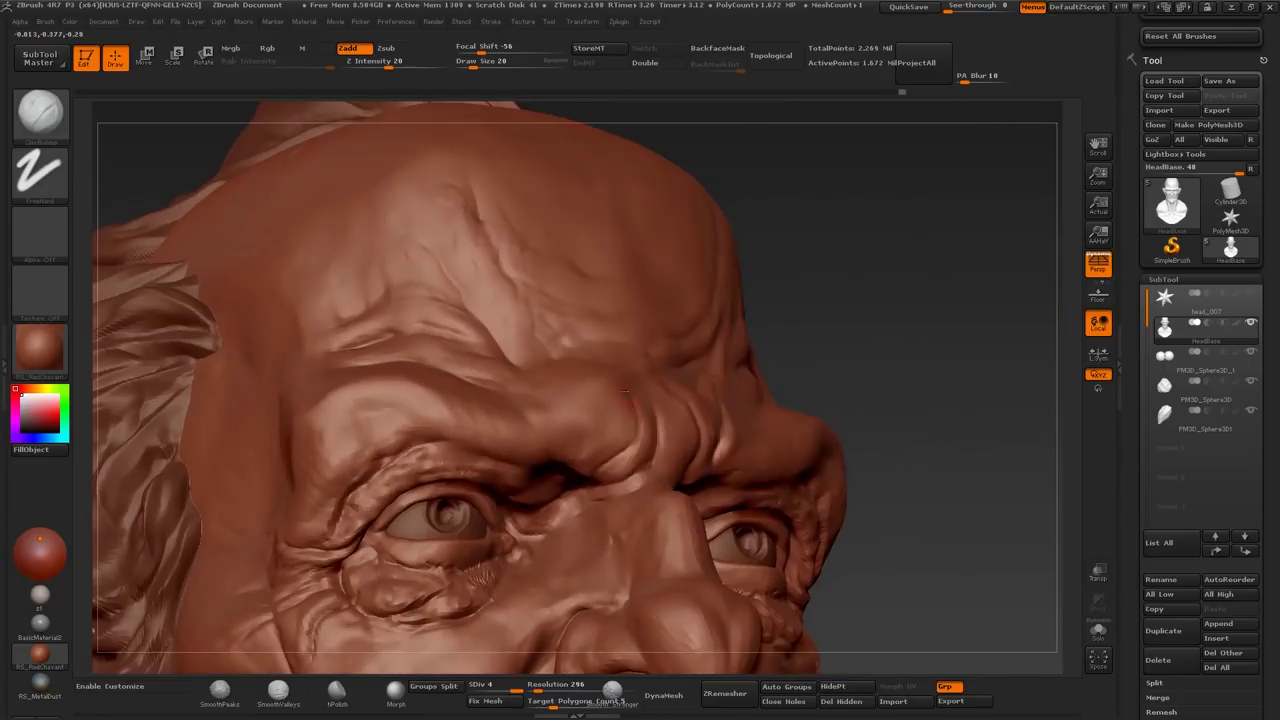
left_click_drag(583, 458, 638, 382)
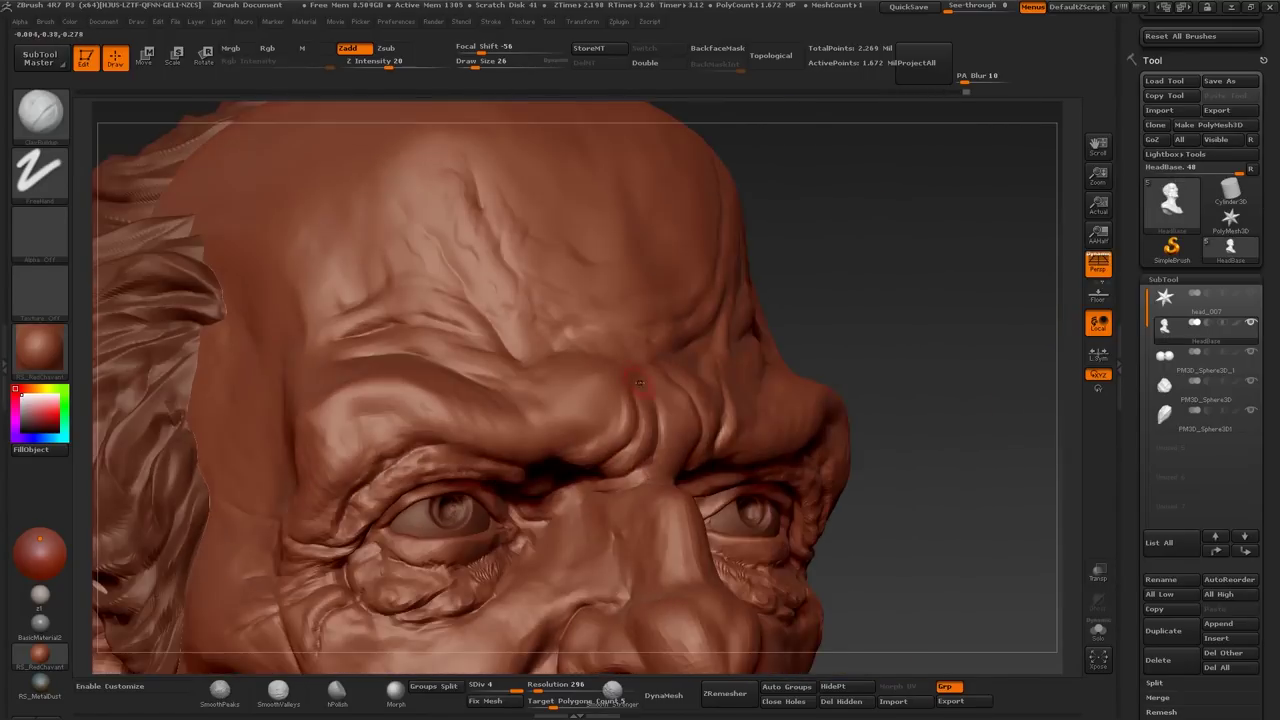
left_click_drag(573, 455, 1065, 478)
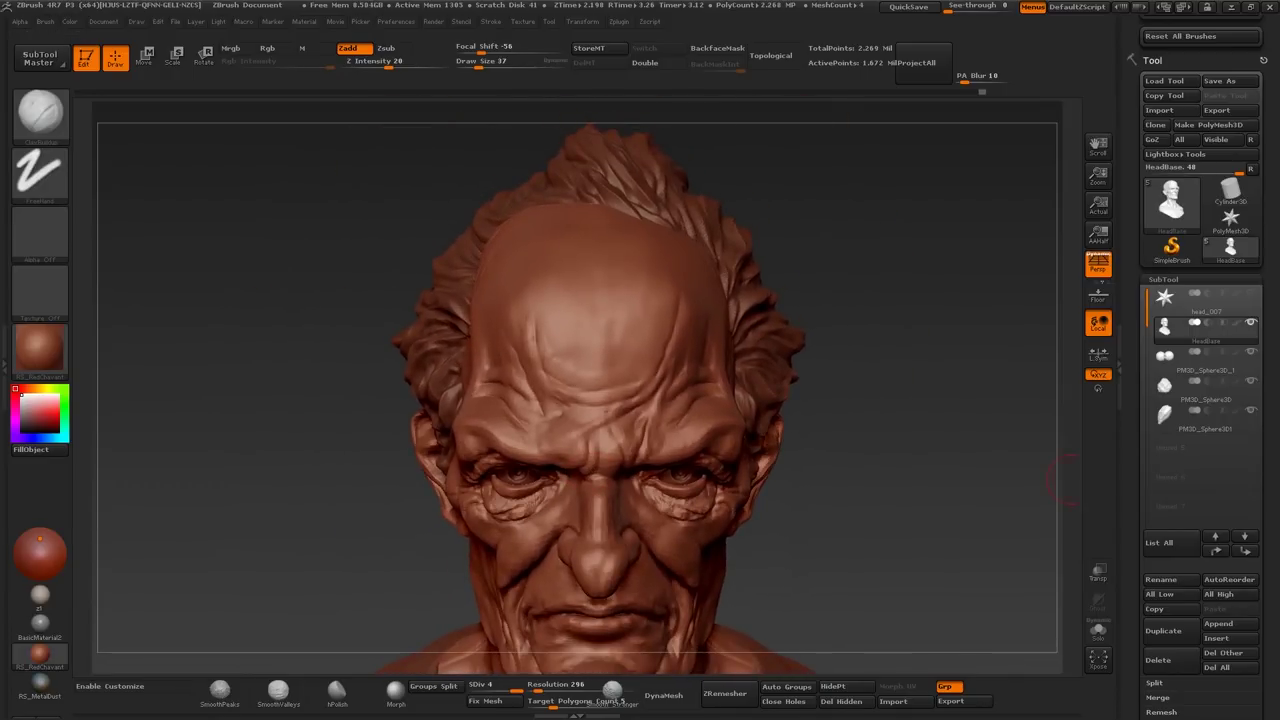
mouse_move(610, 356)
right_mouse_down("alt")
mouse_move(608, 457)
mouse_move(578, 403)
mouse_move(596, 420)
mouse_move(610, 300)
mouse_move(657, 390)
mouse_move(690, 379)
right_mouse_up("alt")
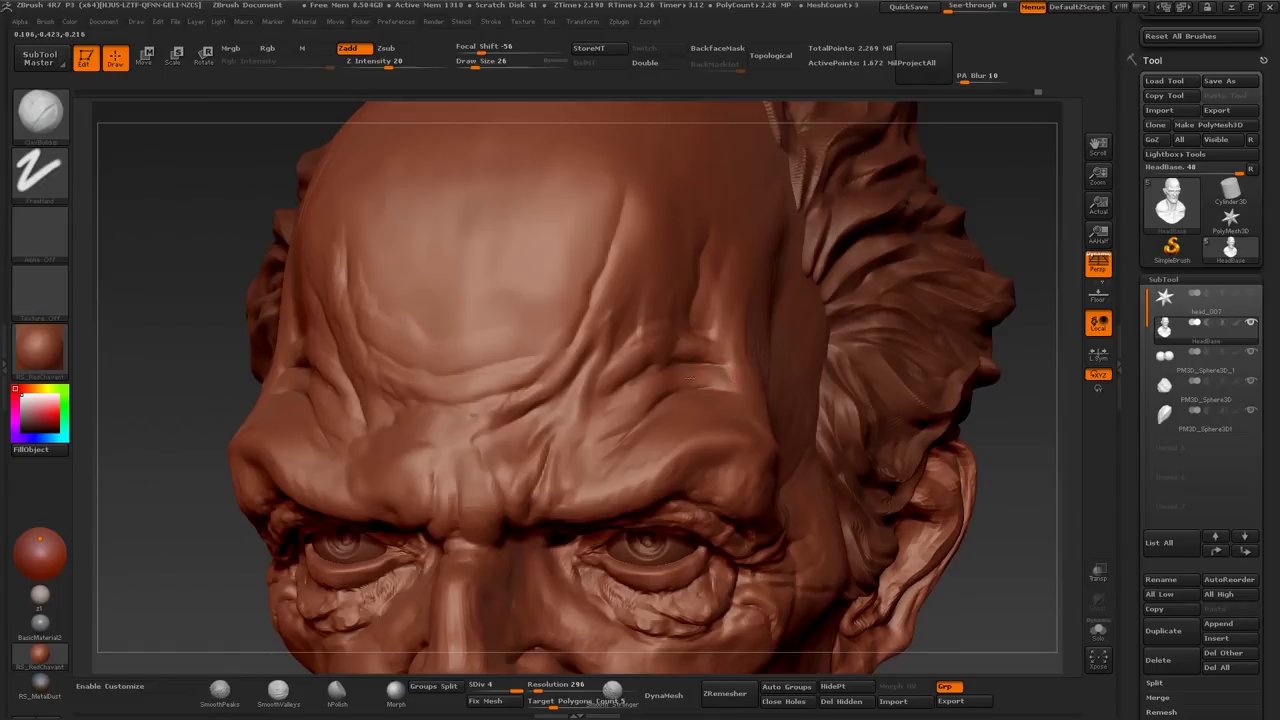
mouse_move(571, 438)
right_mouse_down("alt")
mouse_move(575, 362)
mouse_move(670, 372)
mouse_move(521, 407)
mouse_move(543, 405)
mouse_move(545, 430)
mouse_move(525, 366)
mouse_move(543, 403)
mouse_move(620, 427)
mouse_move(600, 440)
mouse_move(815, 577)
right_mouse_up("alt")
key("s")
Step: Try the Standard and textured colour brushes before settling on ClayBuildup
key("b")
key("s")
key("t")
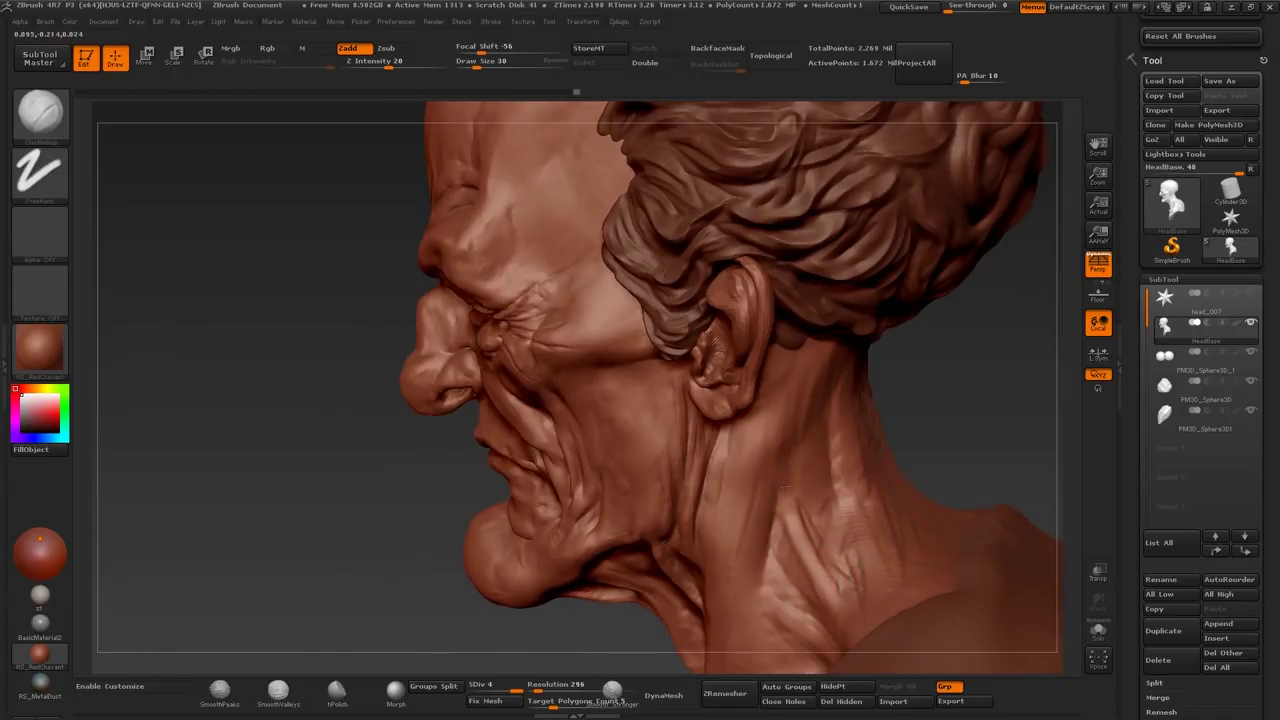
key("b")
key("s")
key("t")
key("b")
key("s")
key("k")
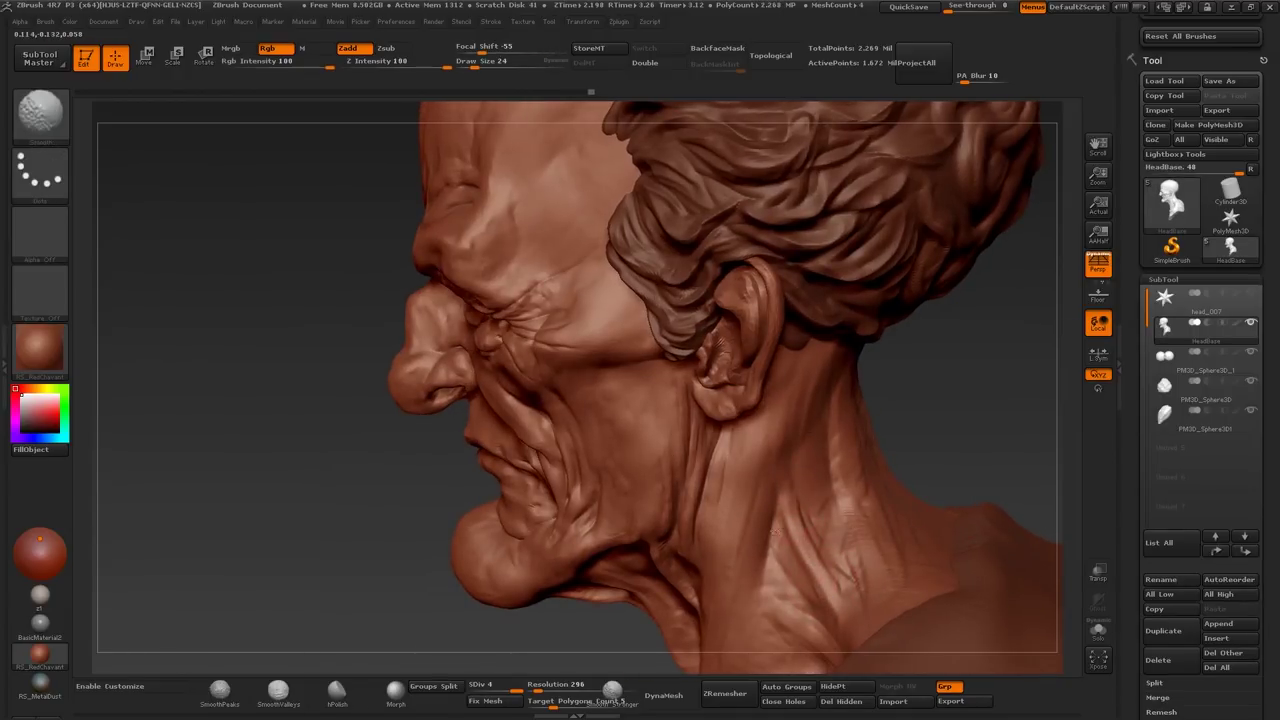
key("b")
key("c")
key("b")
Step: Smooth the striations on the back of the neck, then review the head from several angles
right_click_drag(850, 568, 846, 447)
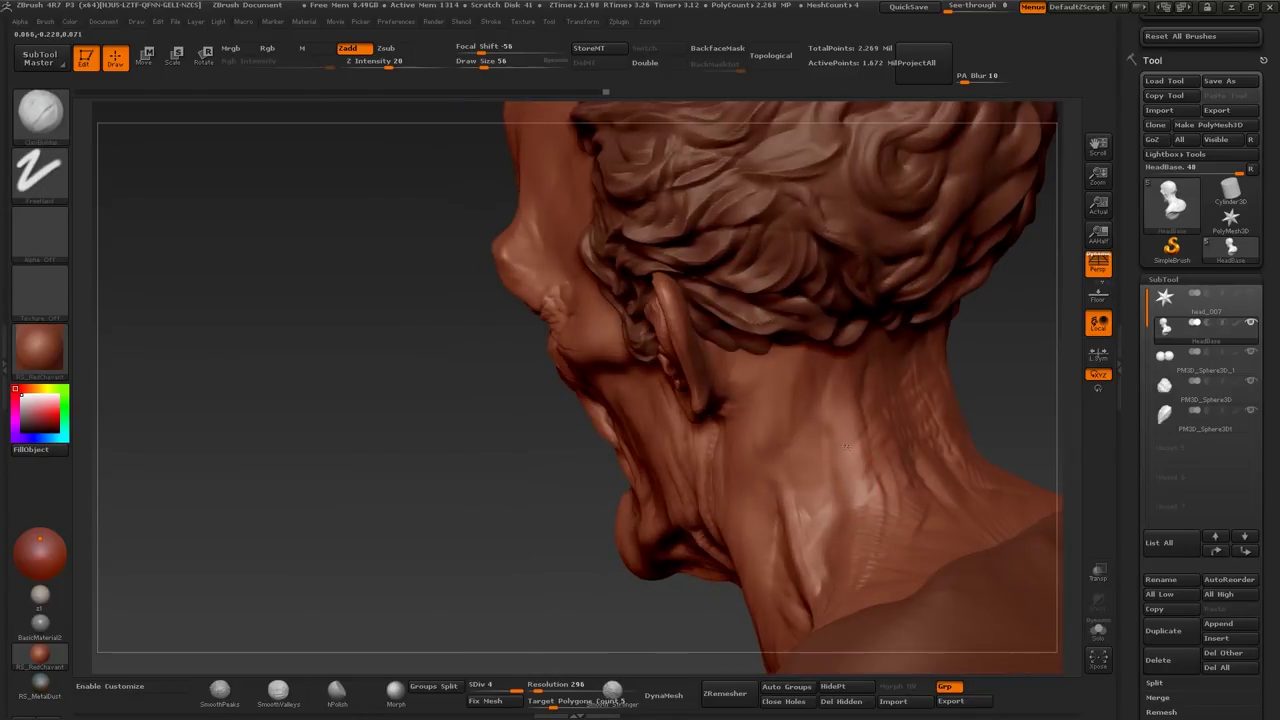
right_click_drag(832, 498, 917, 449)
mouse_move(917, 448)
left_mouse_down()
mouse_move(875, 425)
mouse_move(980, 440)
mouse_move(945, 410)
mouse_move(855, 467)
left_mouse_up()
mouse_move(855, 467)
right_mouse_down()
mouse_move(830, 465)
mouse_move(853, 463)
right_mouse_up()
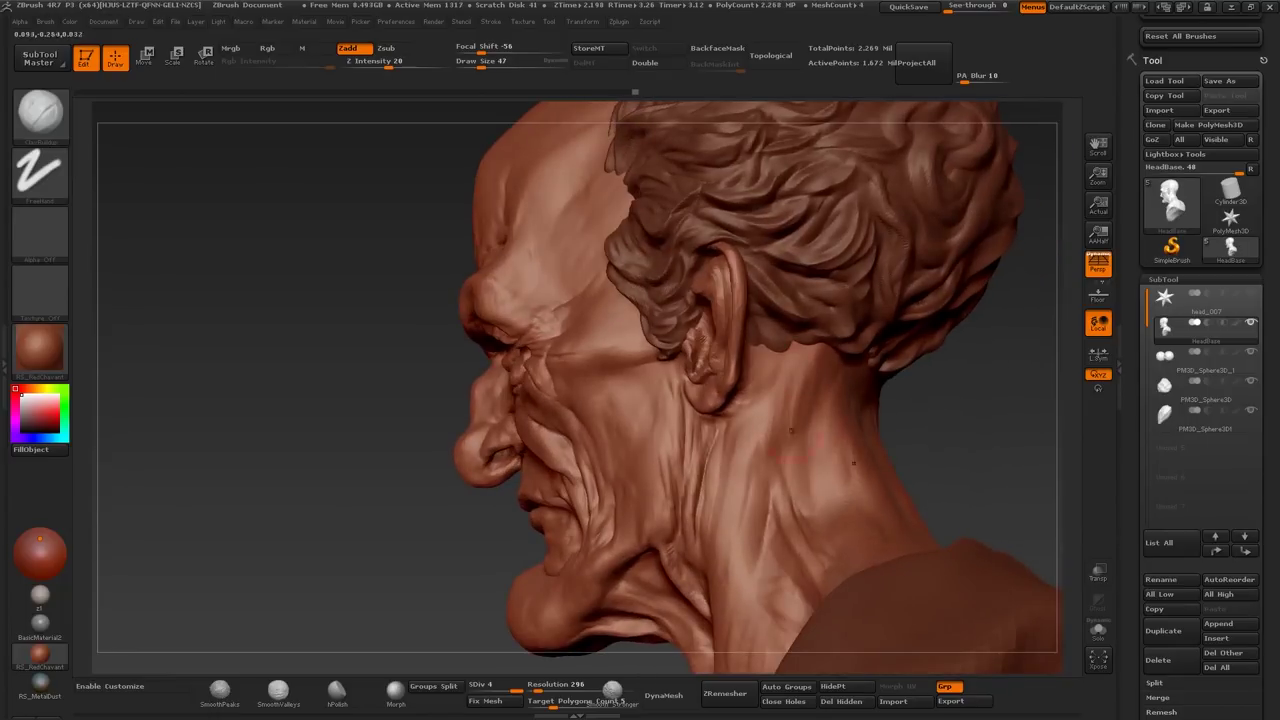
mouse_move(781, 491)
right_mouse_down()
mouse_move(800, 440)
mouse_move(766, 340)
right_mouse_up()
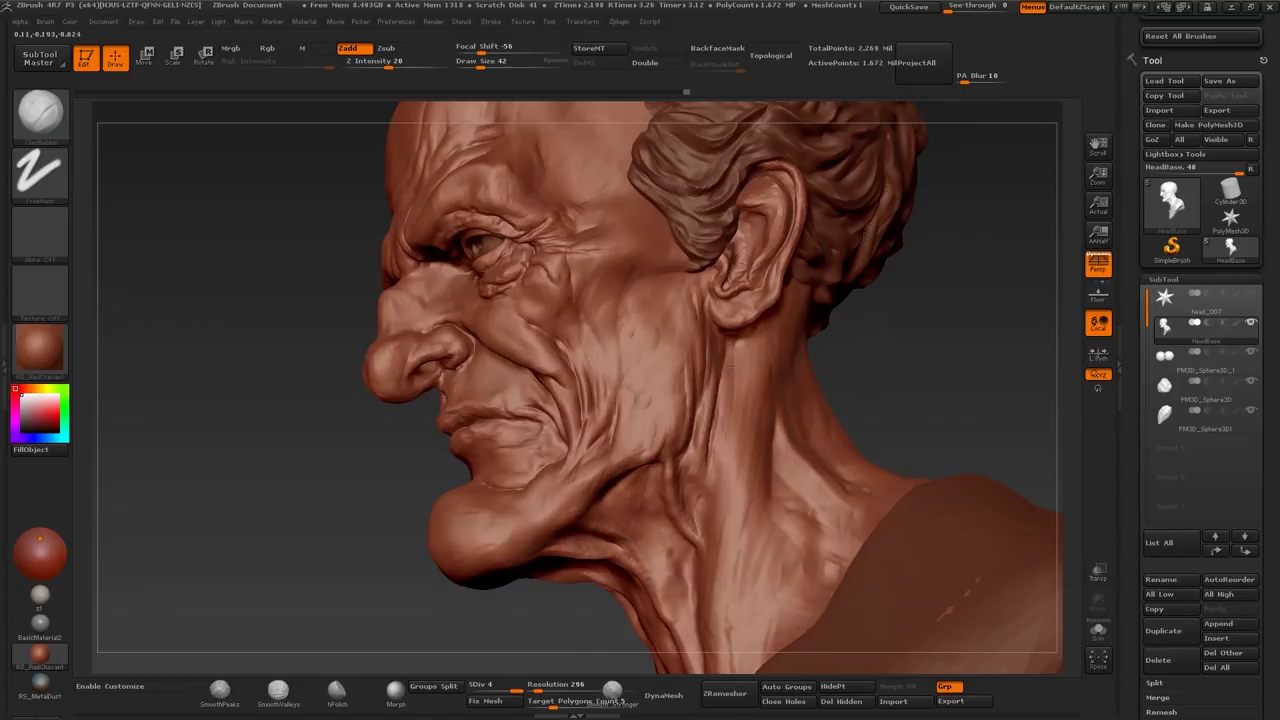
right_click_drag(742, 466, 762, 401)
right_click_drag(756, 500, 737, 432)
mouse_move(771, 547)
right_mouse_down()
mouse_move(715, 517)
mouse_move(666, 549)
right_mouse_up()
mouse_move(588, 516)
right_mouse_down()
mouse_move(682, 436)
mouse_move(668, 366)
mouse_move(634, 341)
right_mouse_up()
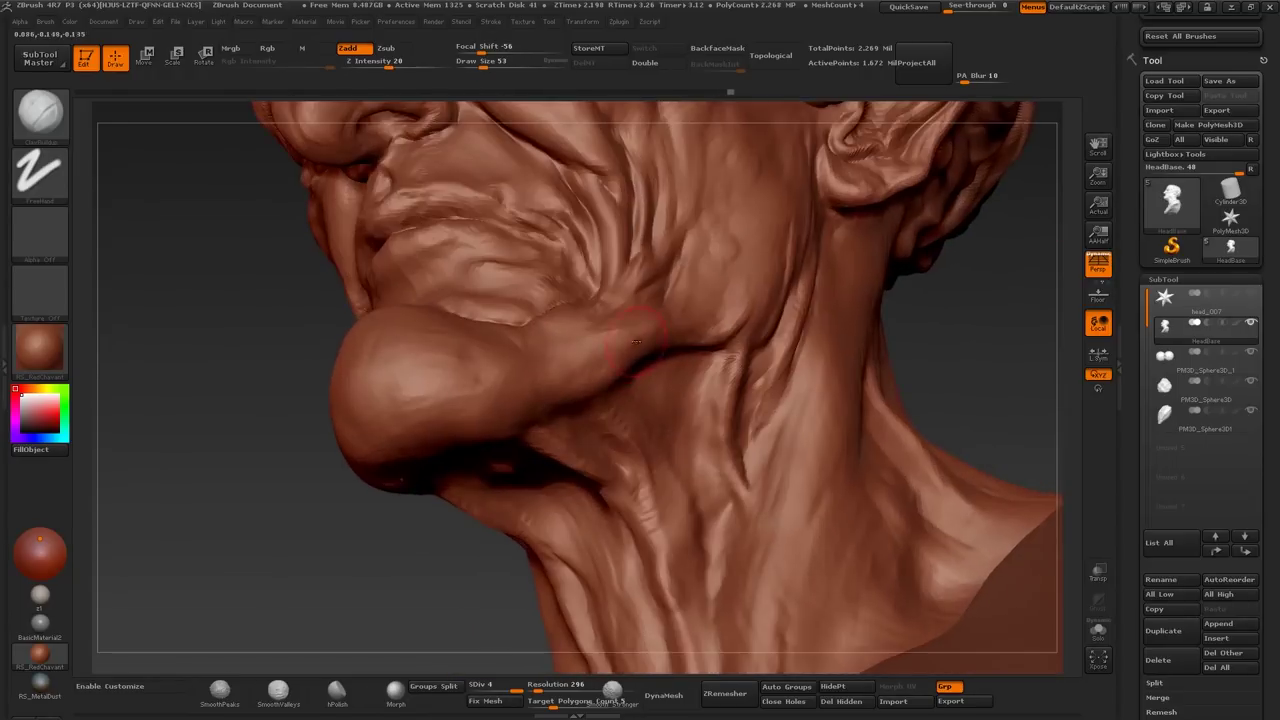
mouse_move(600, 400)
right_mouse_down()
mouse_move(610, 440)
mouse_move(700, 445)
mouse_move(608, 467)
right_mouse_up()
Step: Inspect under the chin, resize the brush and return to the sculpt-only Standard brush
key("b")
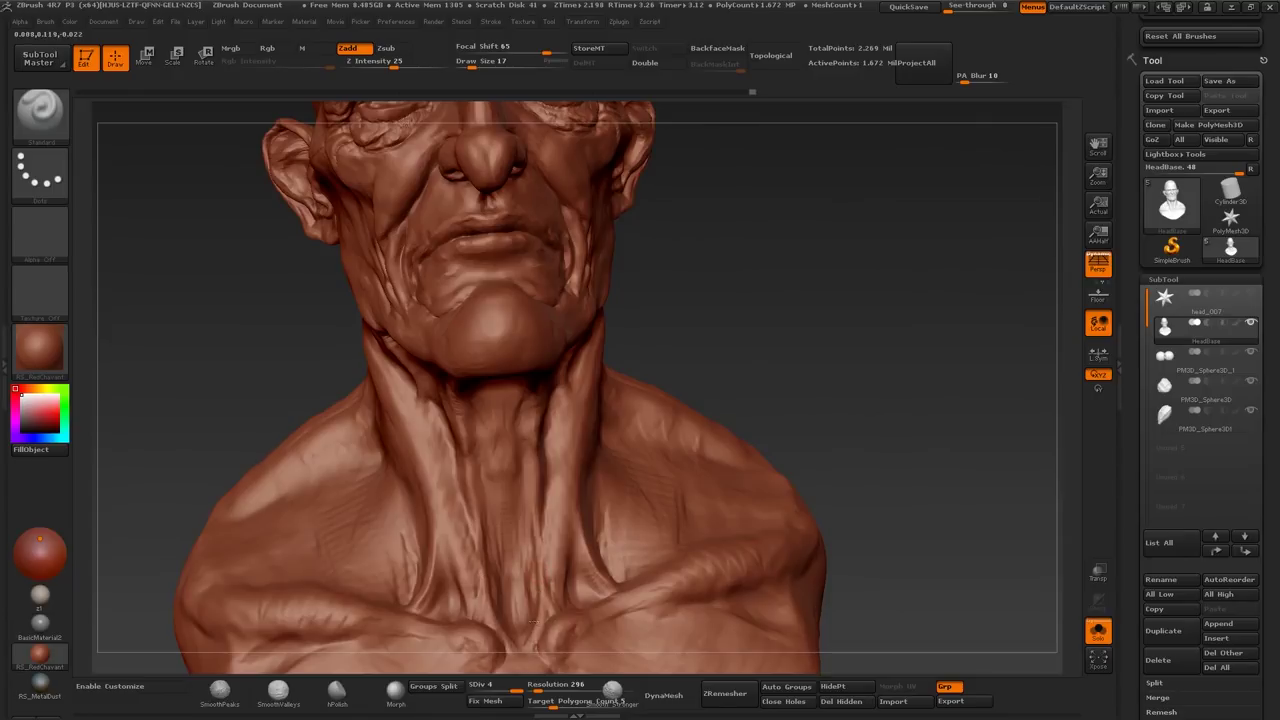
left_click_drag(533, 621, 514, 294)
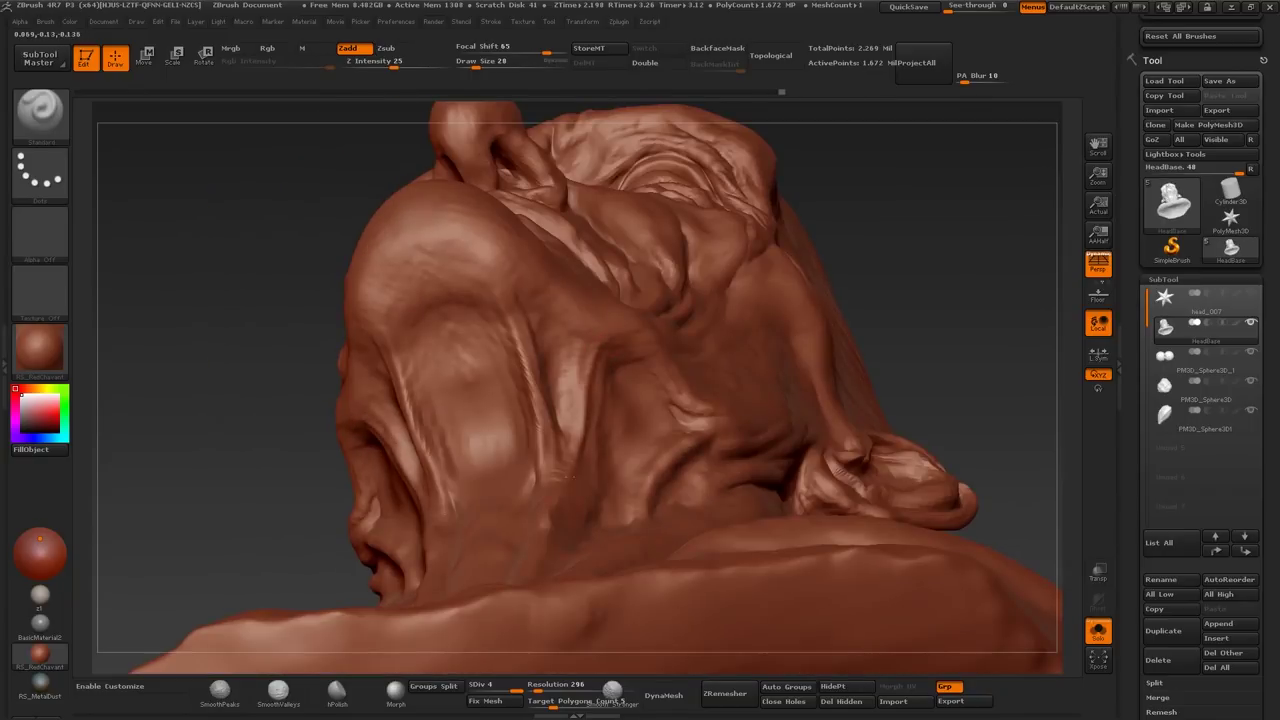
key("s")
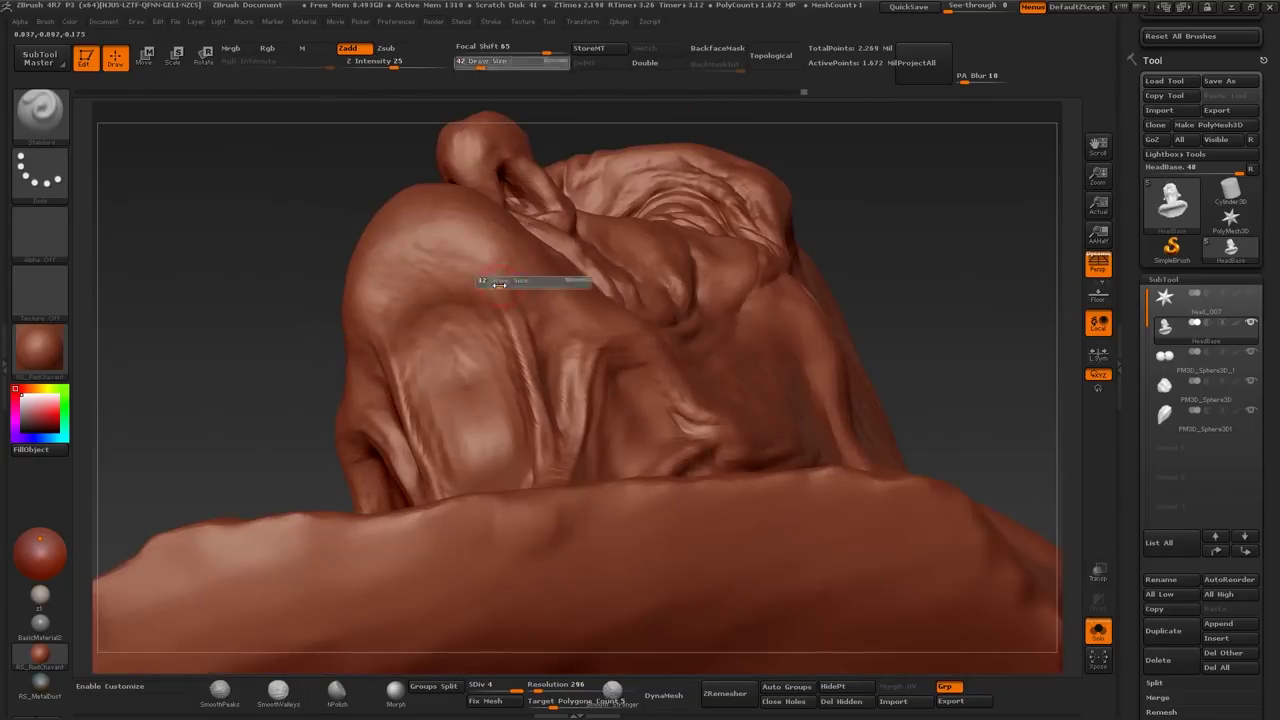
key("b")
key("s")
key("t")
key("b")
key("s")
key("t")
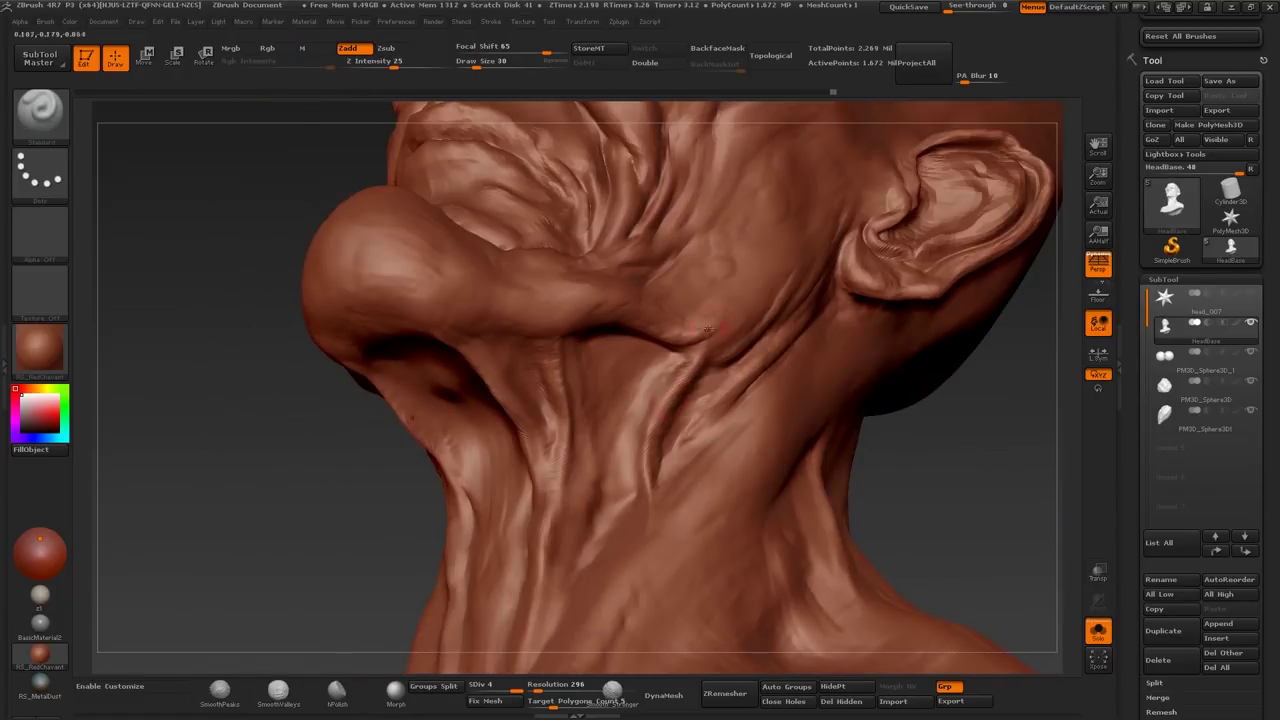
Step: Carve sharp ridge folds into the neck at brush size 28, then enlarge to 35
key("s")
left_click_drag(700, 395, 715, 372)
left_click_drag(760, 440, 700, 362)
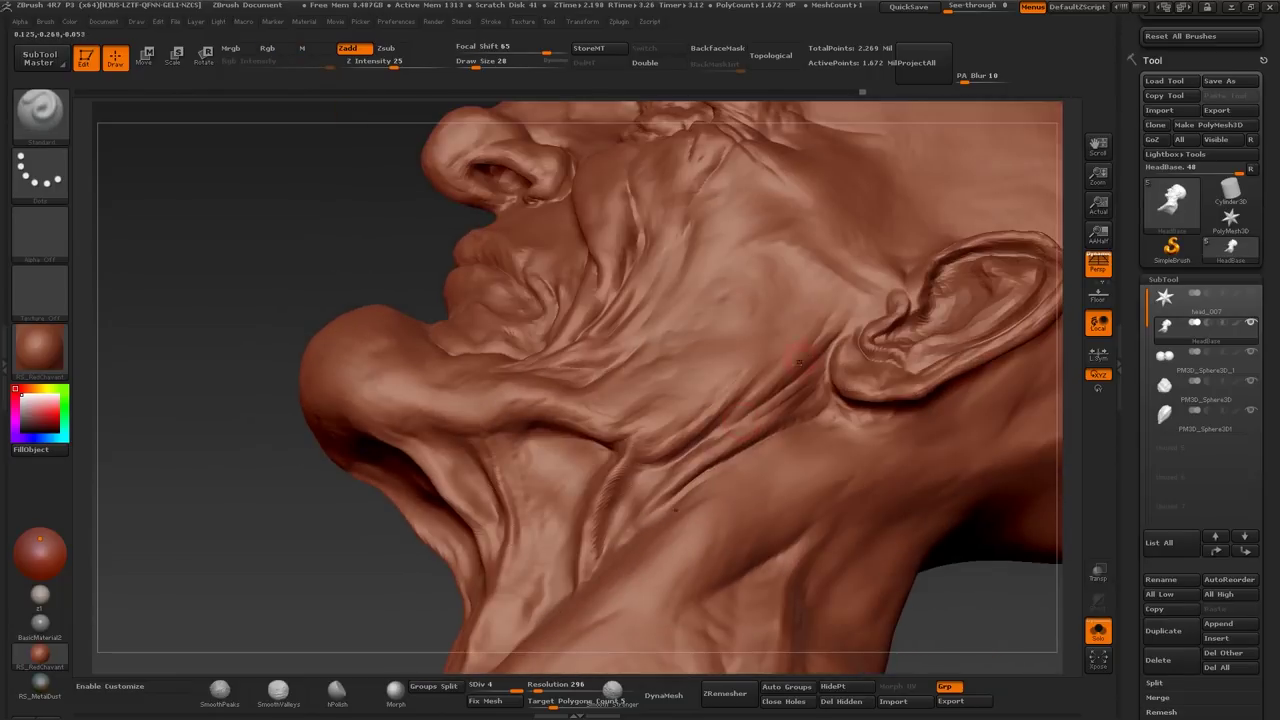
key("s")
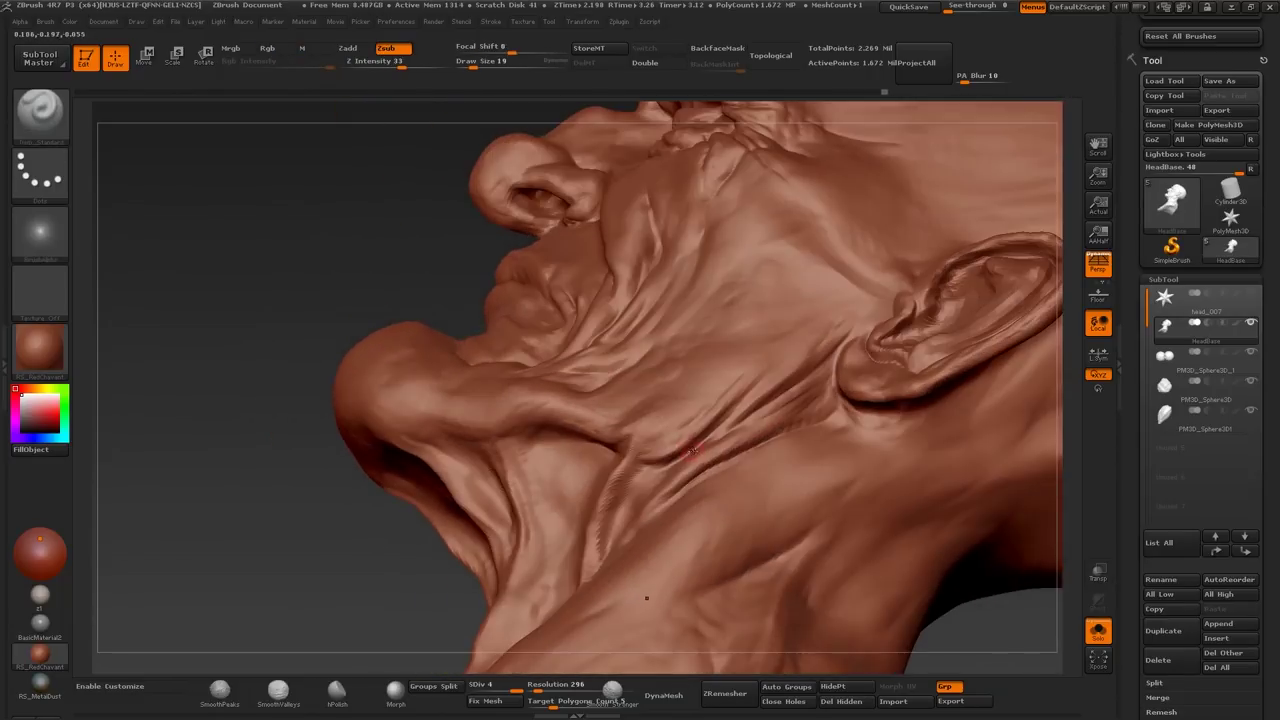
key("s")
Step: Tilt the bust to an upturned frontal angle and BPR render it with shadows
left_click_drag(670, 427, 651, 432)
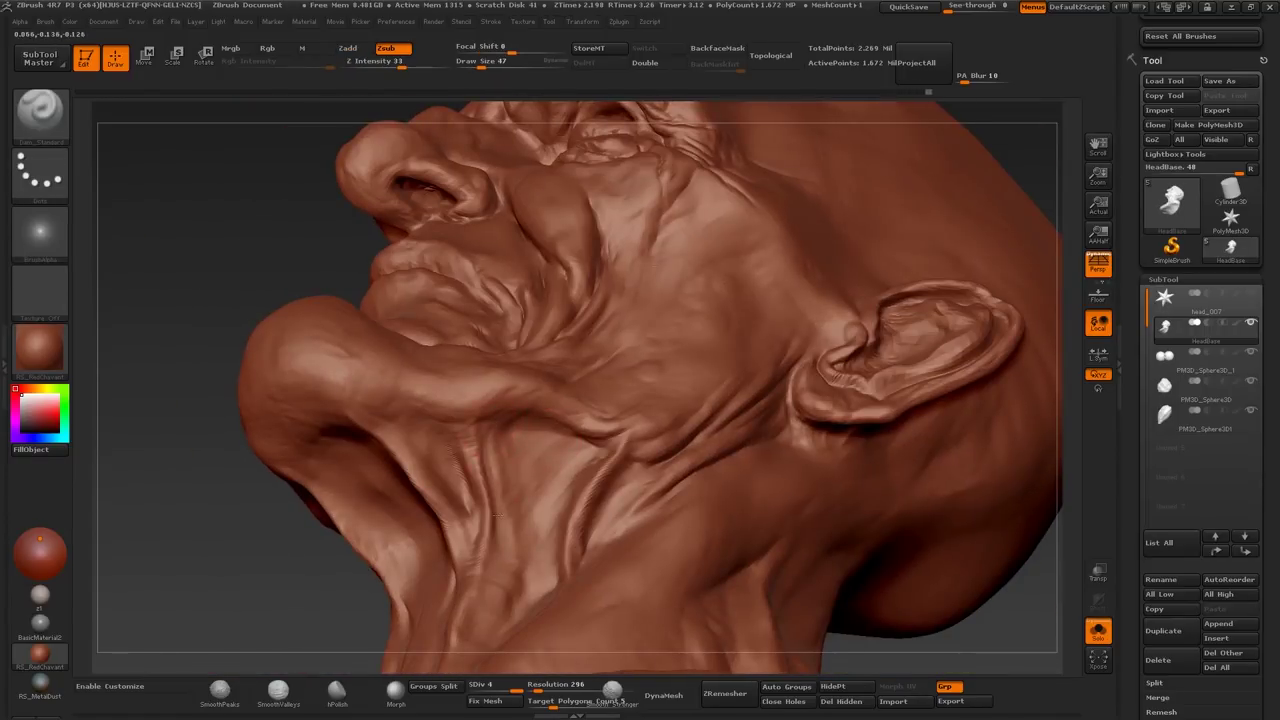
left_click_drag(497, 515, 400, 446)
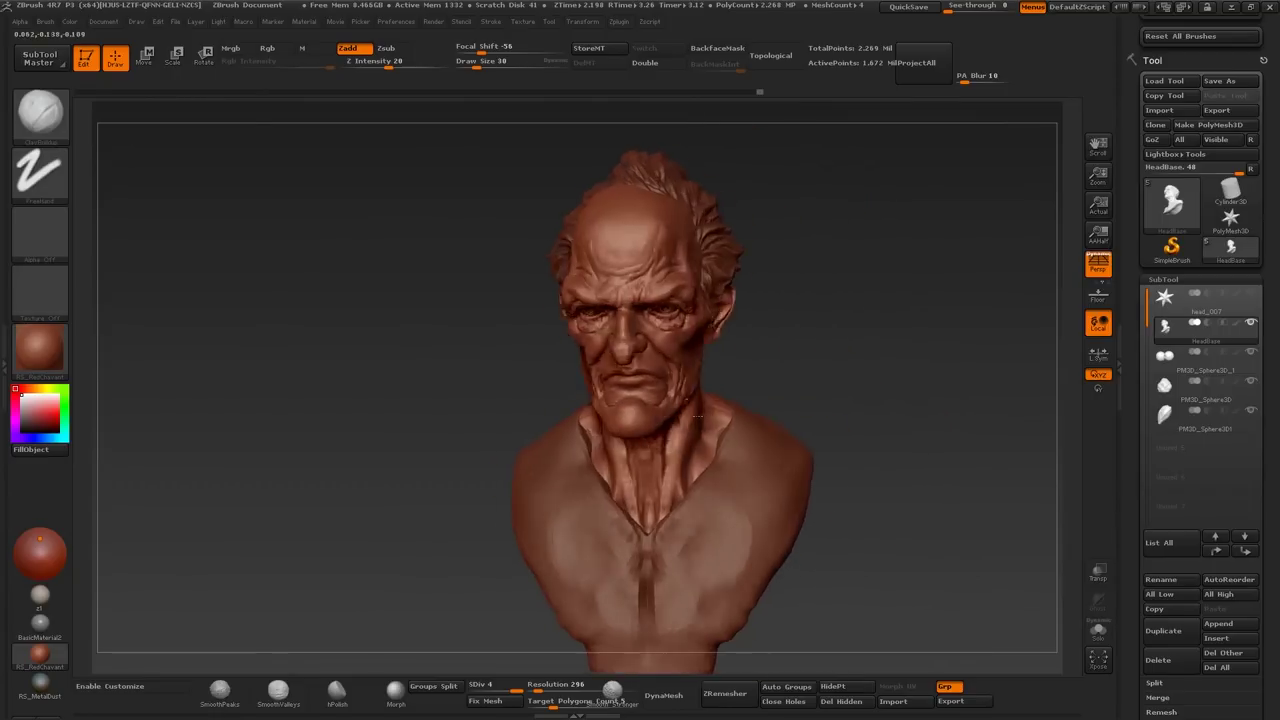
key("shift")
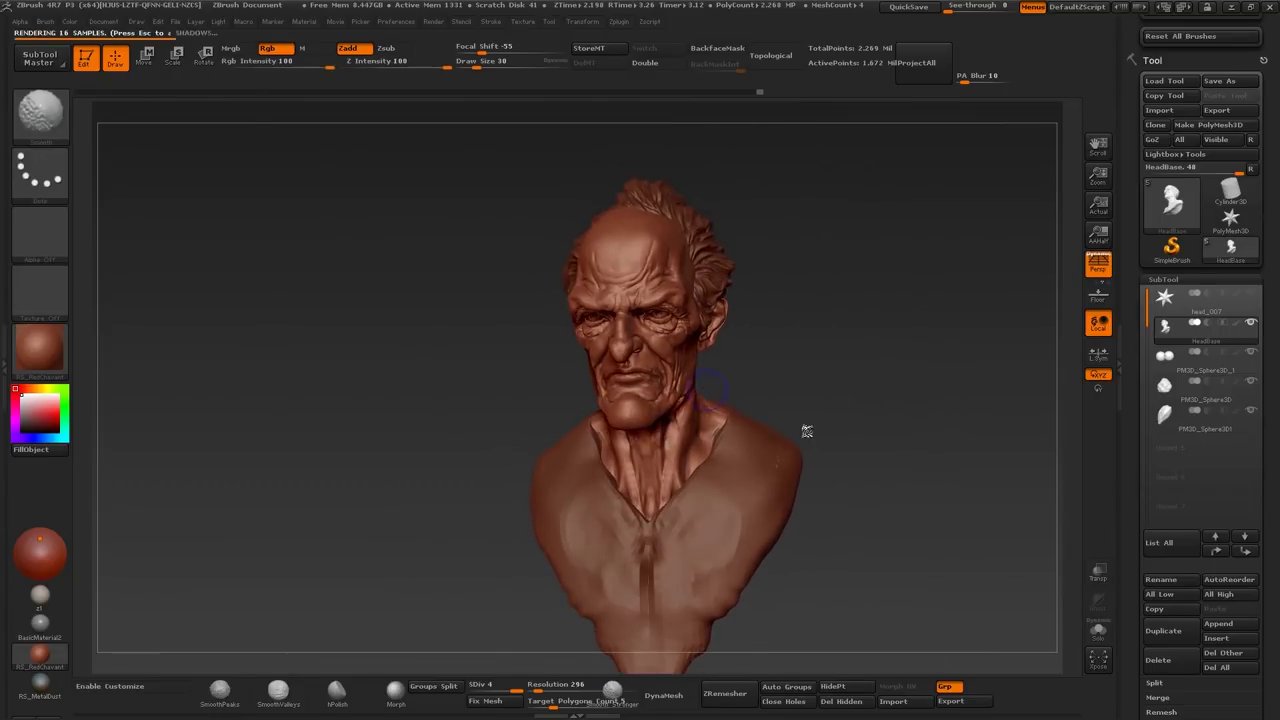